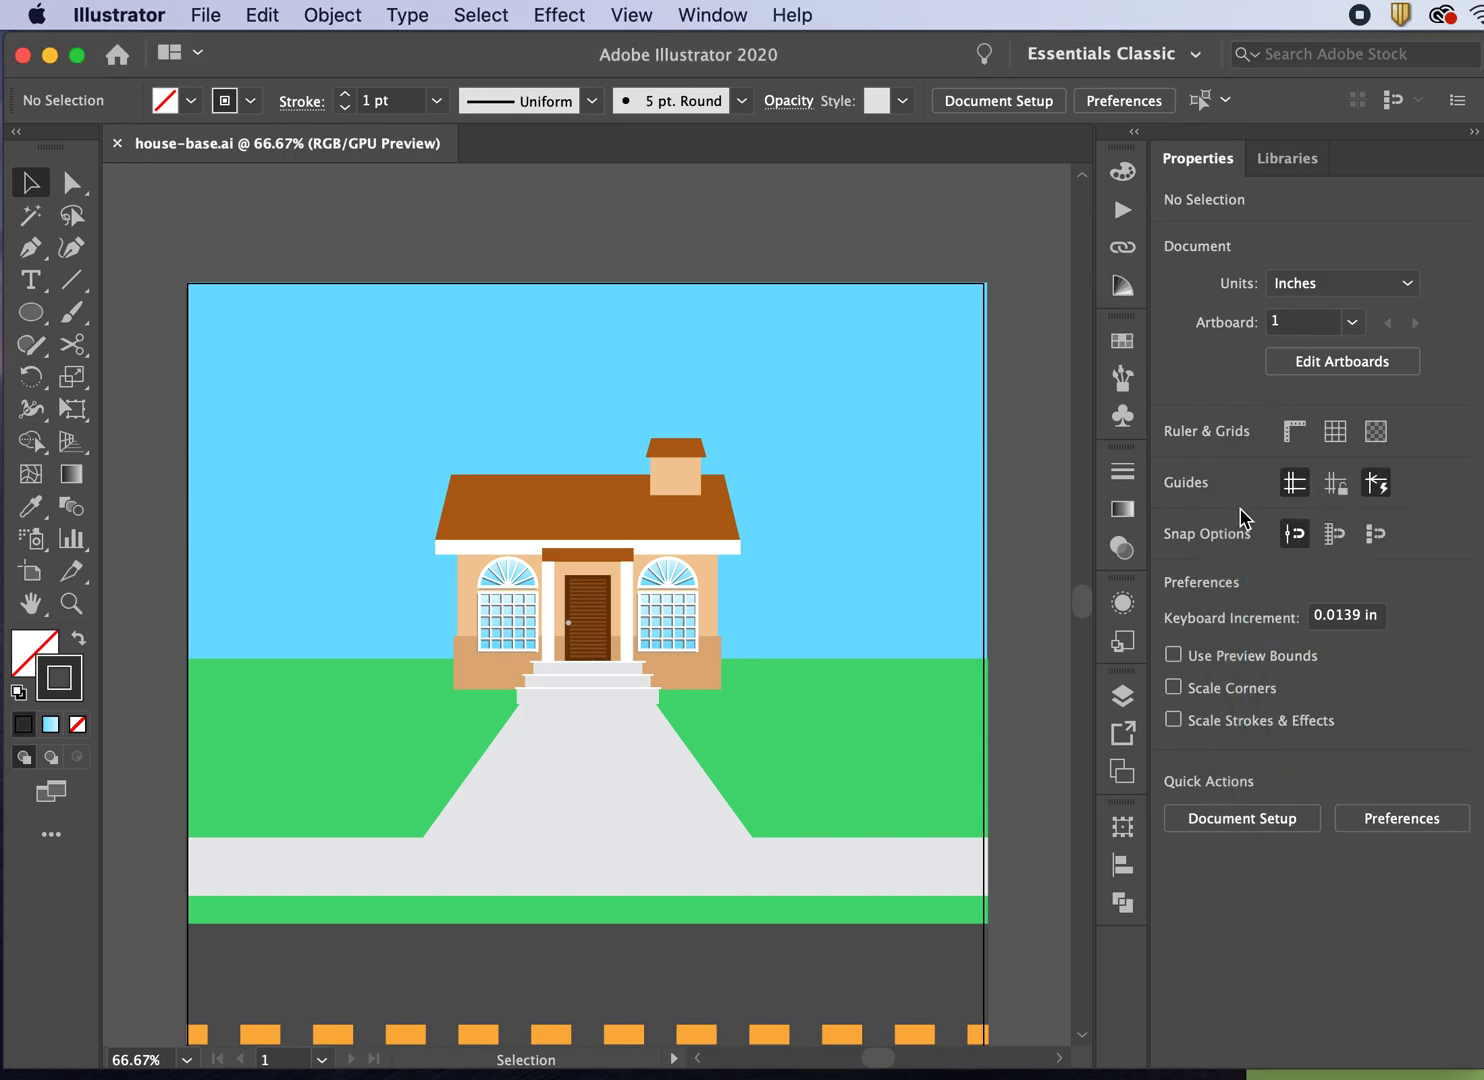
- Show the document's layers, collapse the "house fine ..." layer and lock it
left_click(1122, 695)
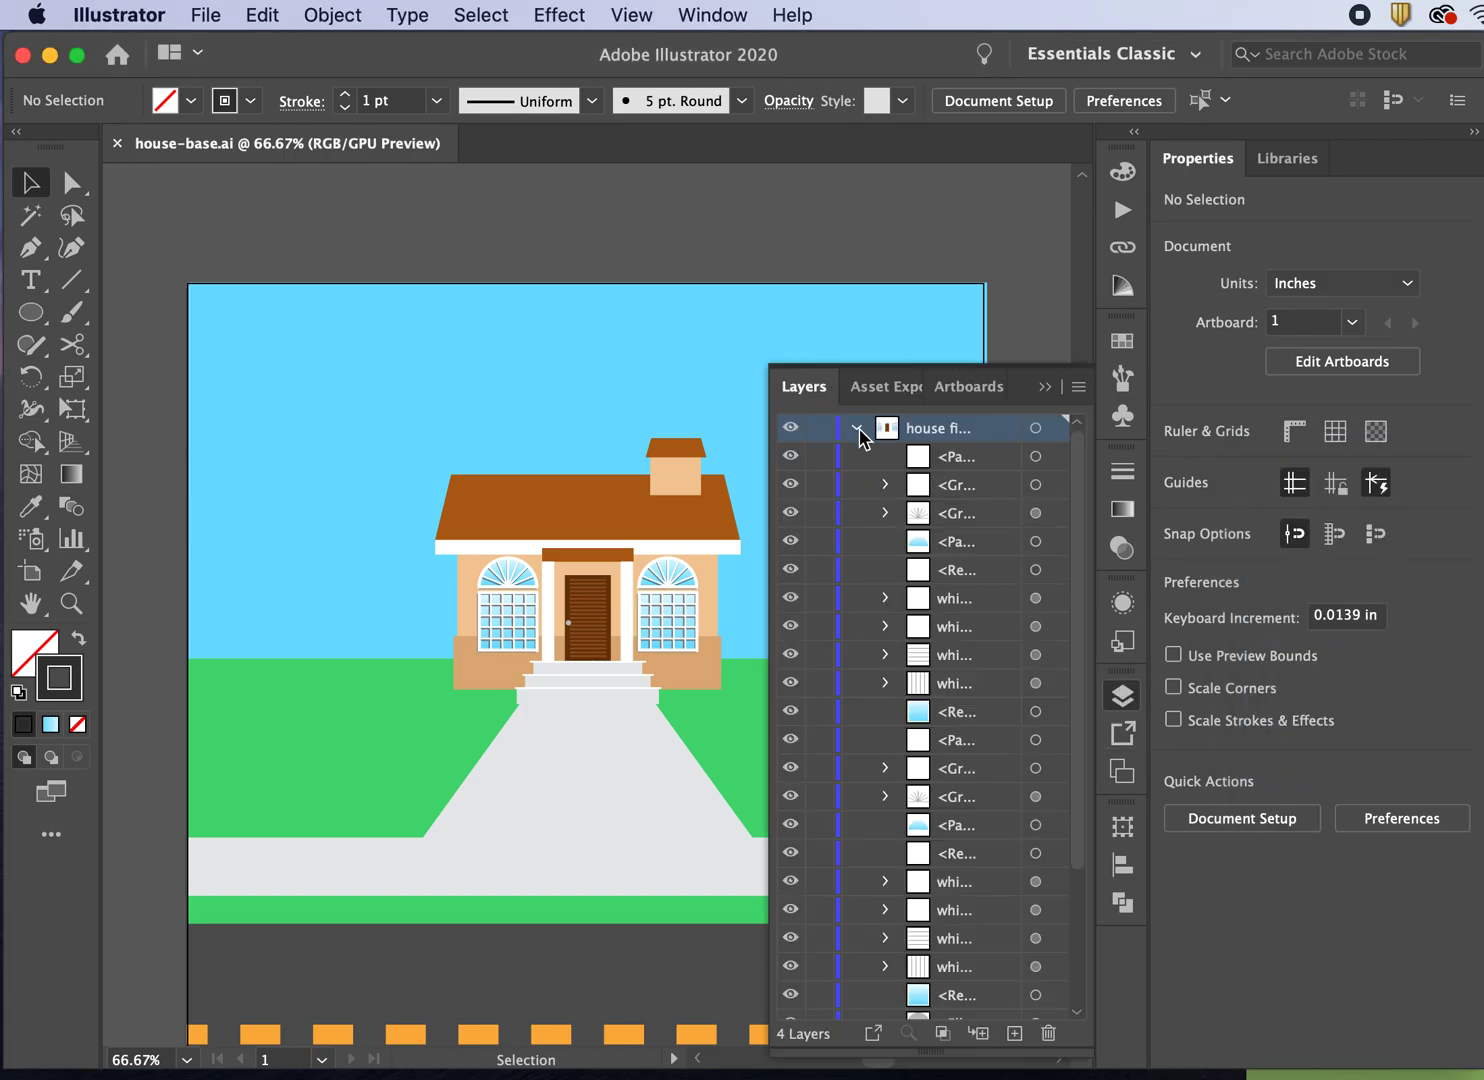
left_click(858, 429)
left_click(819, 429)
- Examine what each layer contains by hiding and reshowing house fine, house details, house base and bg one by one
left_click(790, 429)
left_click(790, 429)
left_click(790, 457)
left_click(790, 457)
left_click(790, 457)
left_click(790, 457)
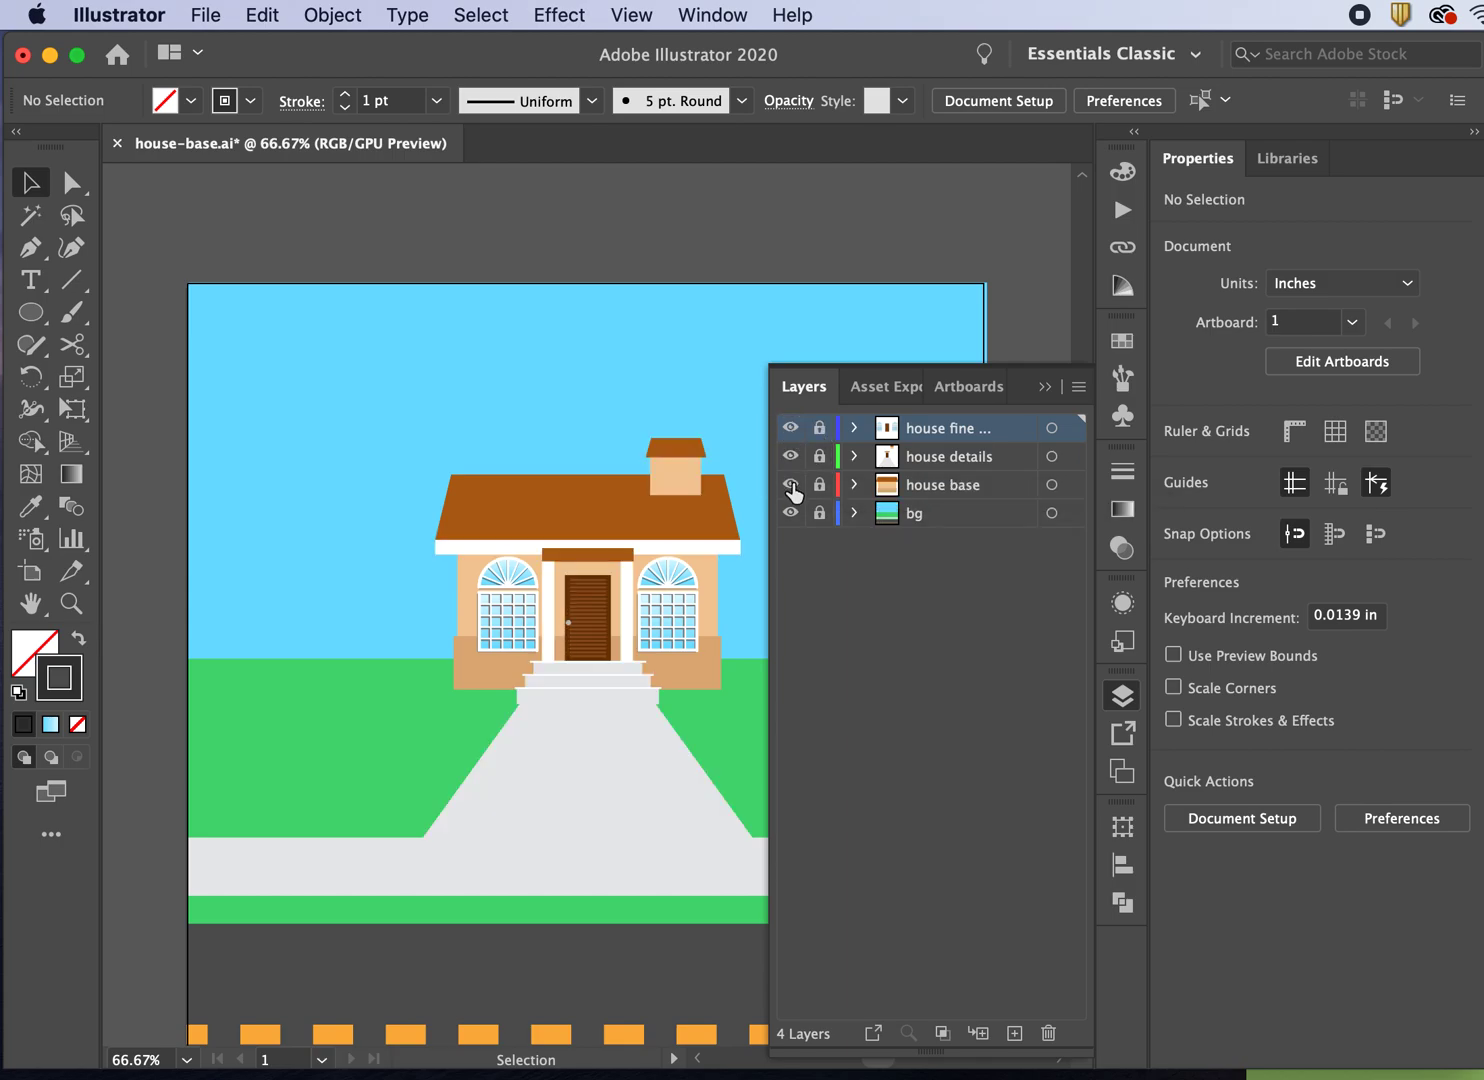
left_click(790, 485)
left_click(790, 485)
left_click(790, 485)
left_click(790, 485)
left_click(790, 513)
left_click(790, 513)
left_click(790, 513)
left_click(790, 513)
left_click(790, 485)
left_click(790, 485)
left_click(790, 456)
left_click(790, 456)
left_click(790, 456)
left_click(790, 456)
left_click(979, 567)
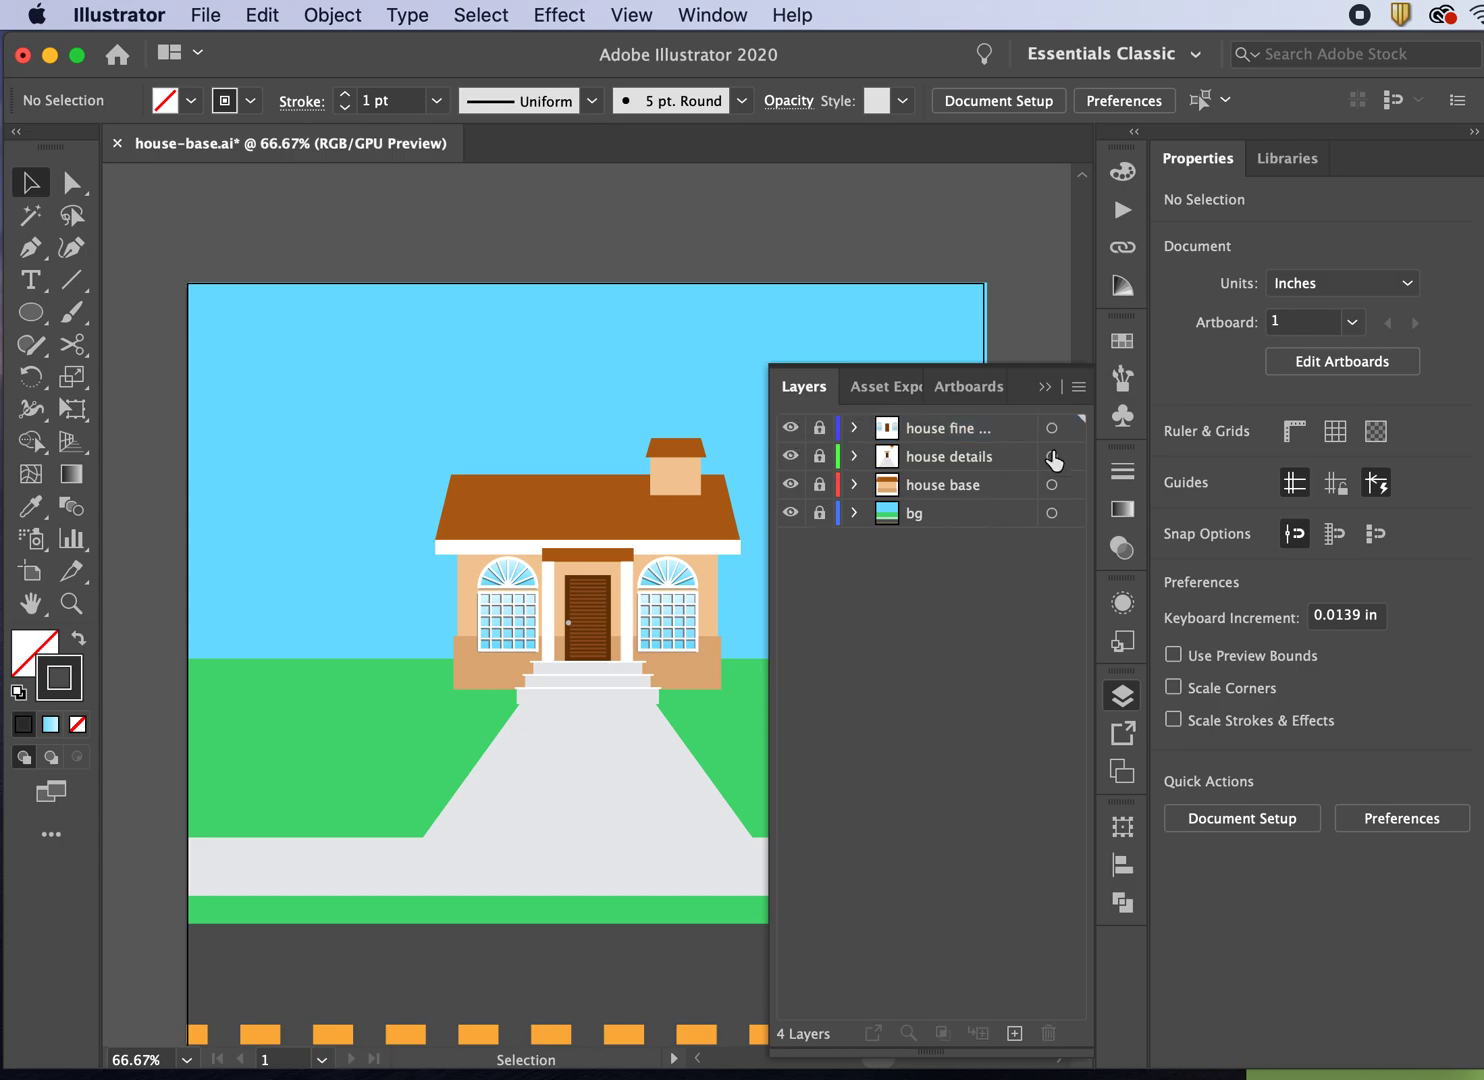
- Add a new layer above the house layers and draw a line down the roof's left slanted edge, about 0.16 by 0.66 in
left_click(954, 652)
key("super+equal")
key("super+equal")
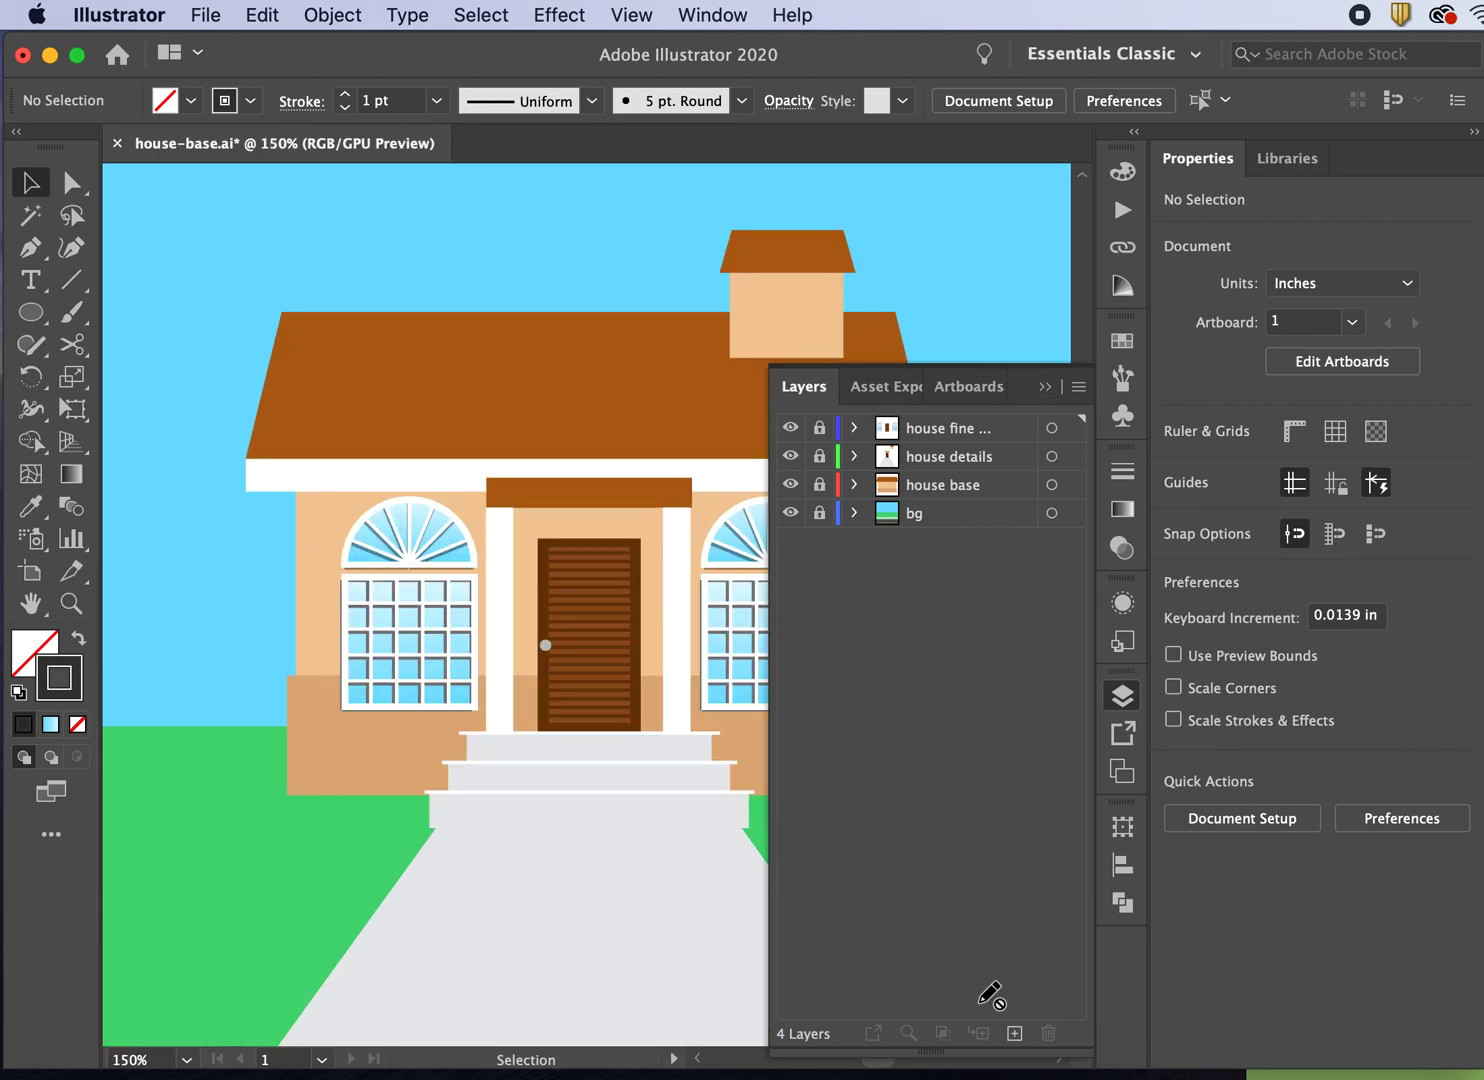
left_click(1045, 389)
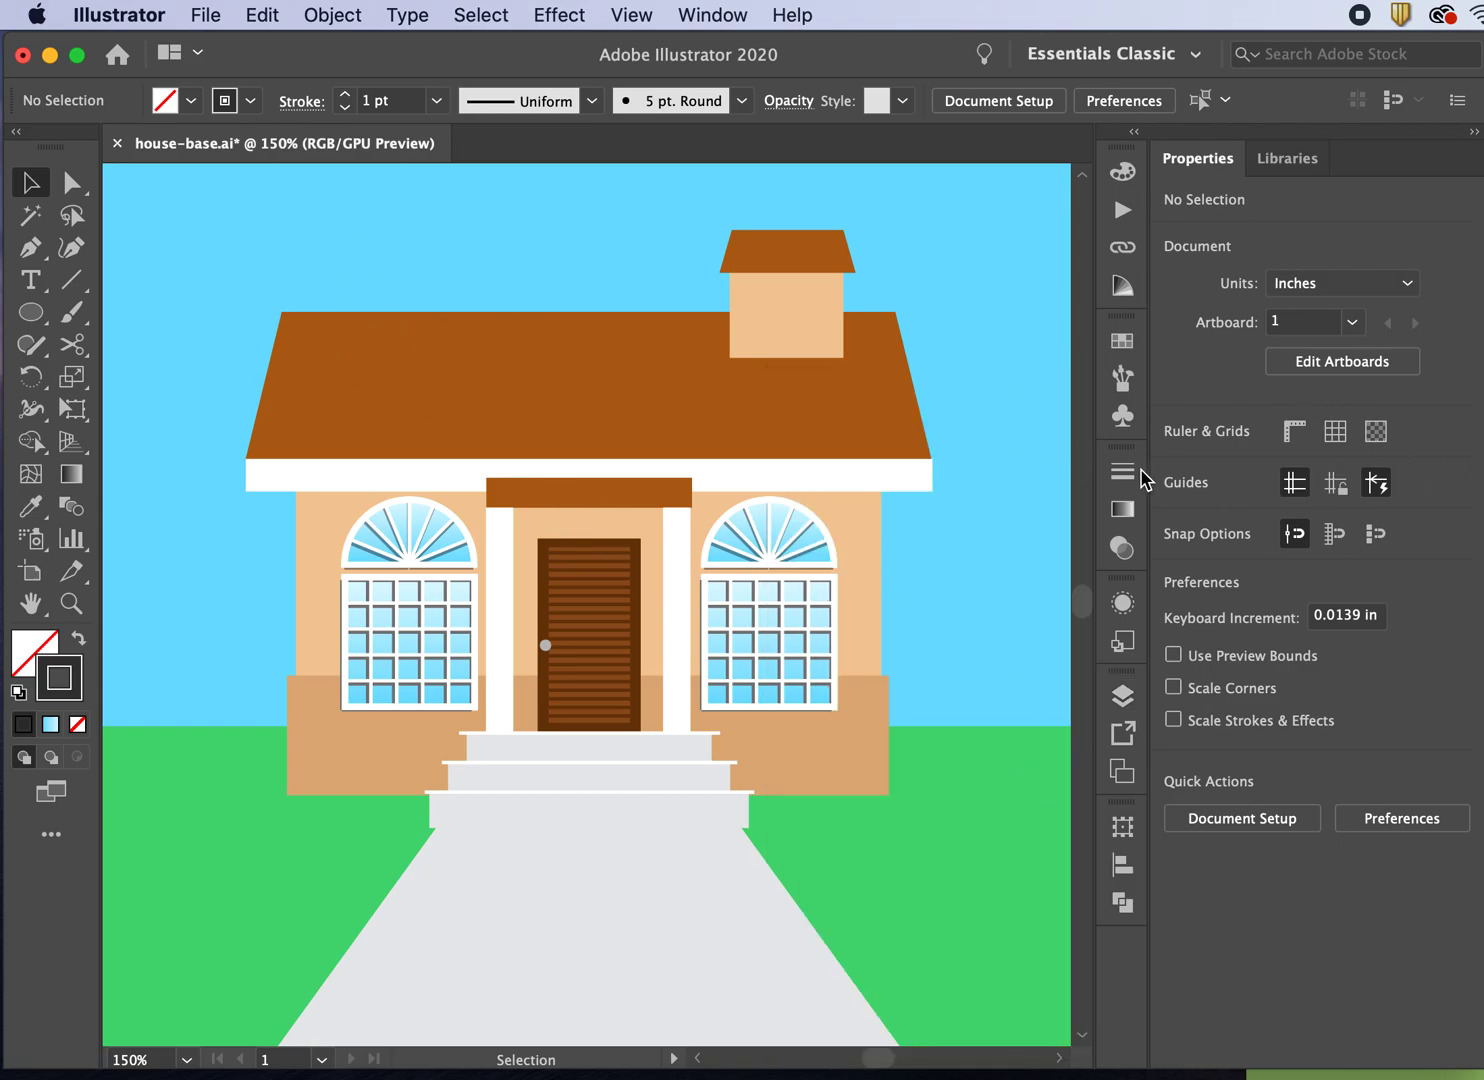
left_click(1122, 695)
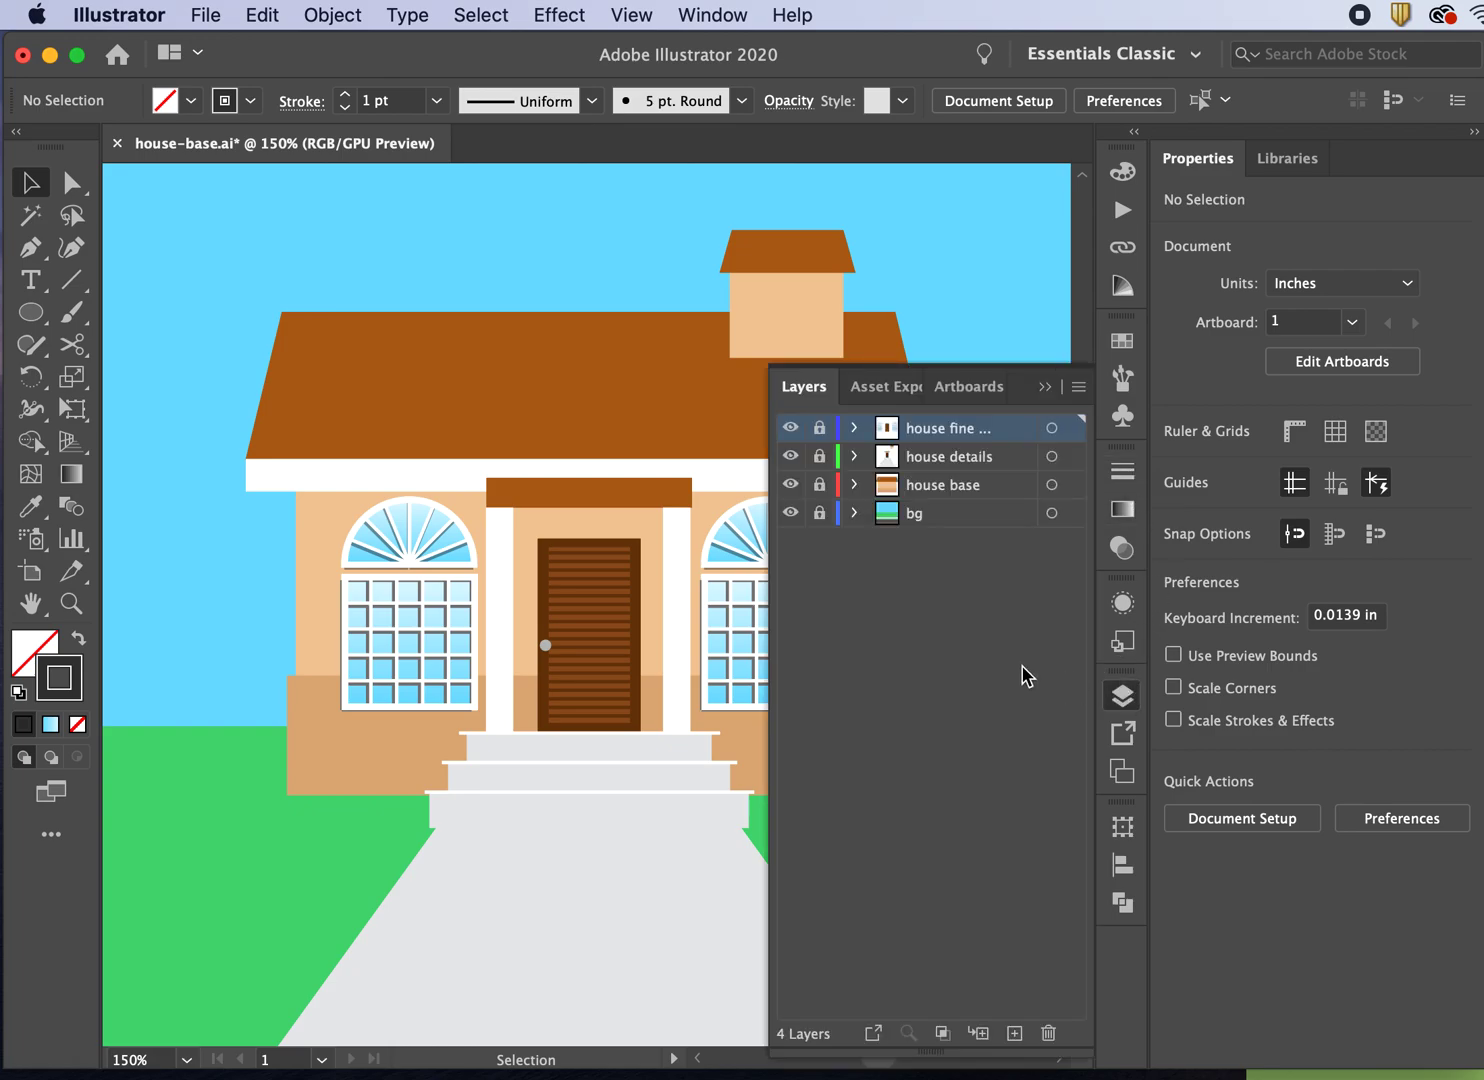
left_click(1013, 1033)
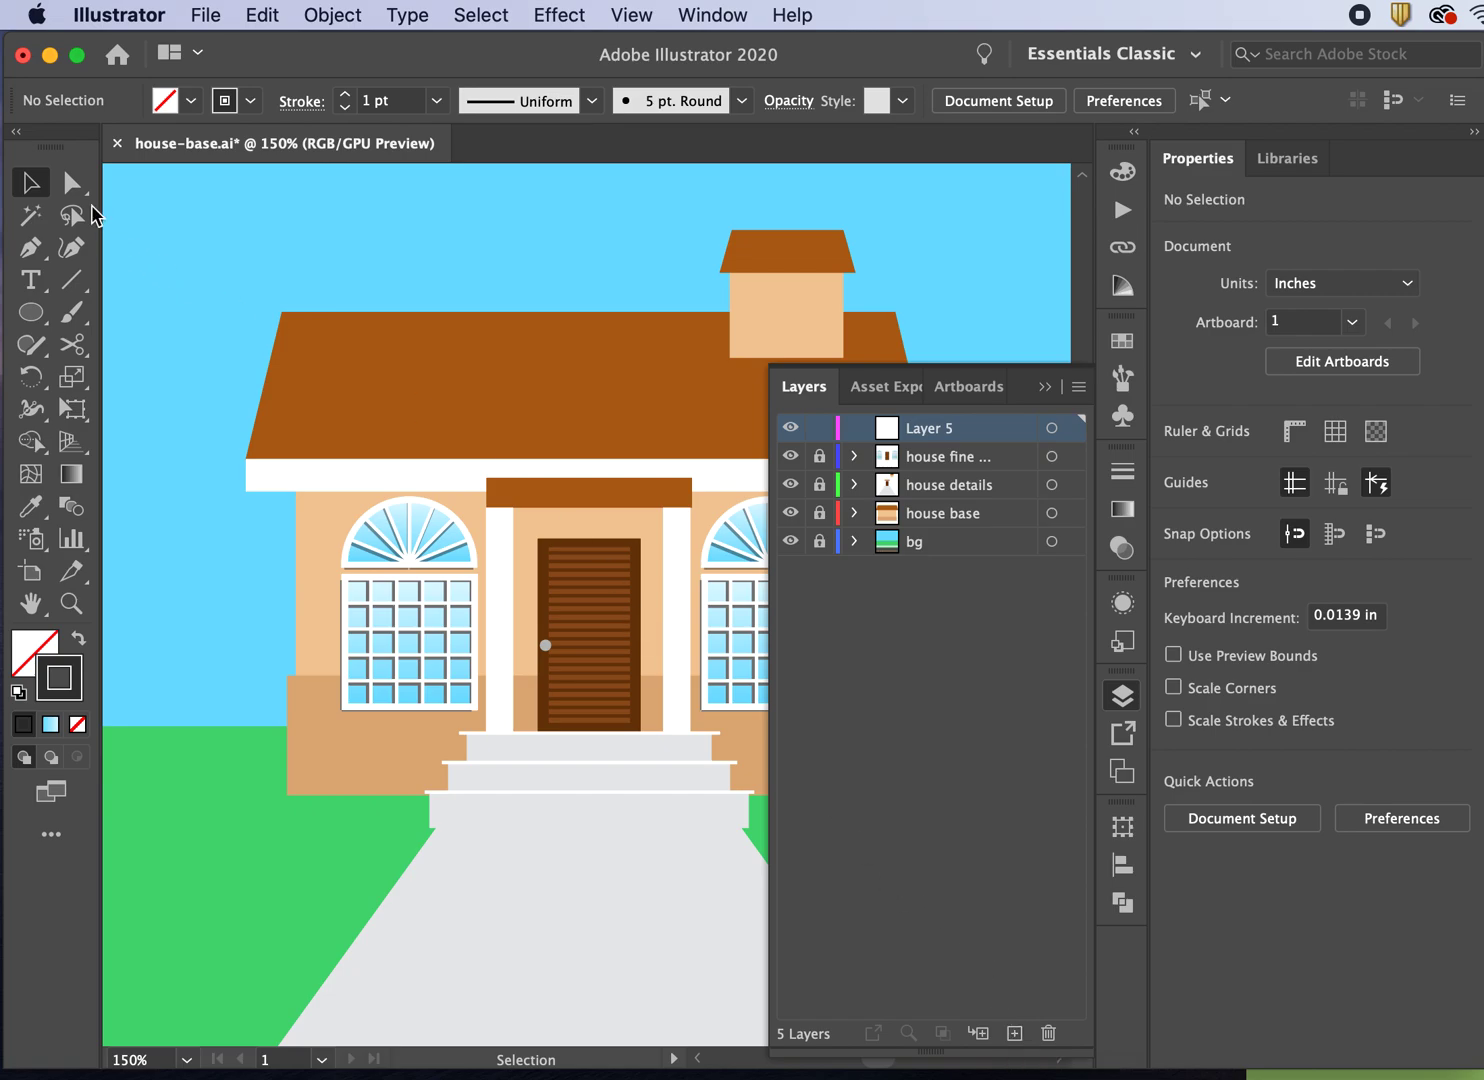
left_click(71, 280)
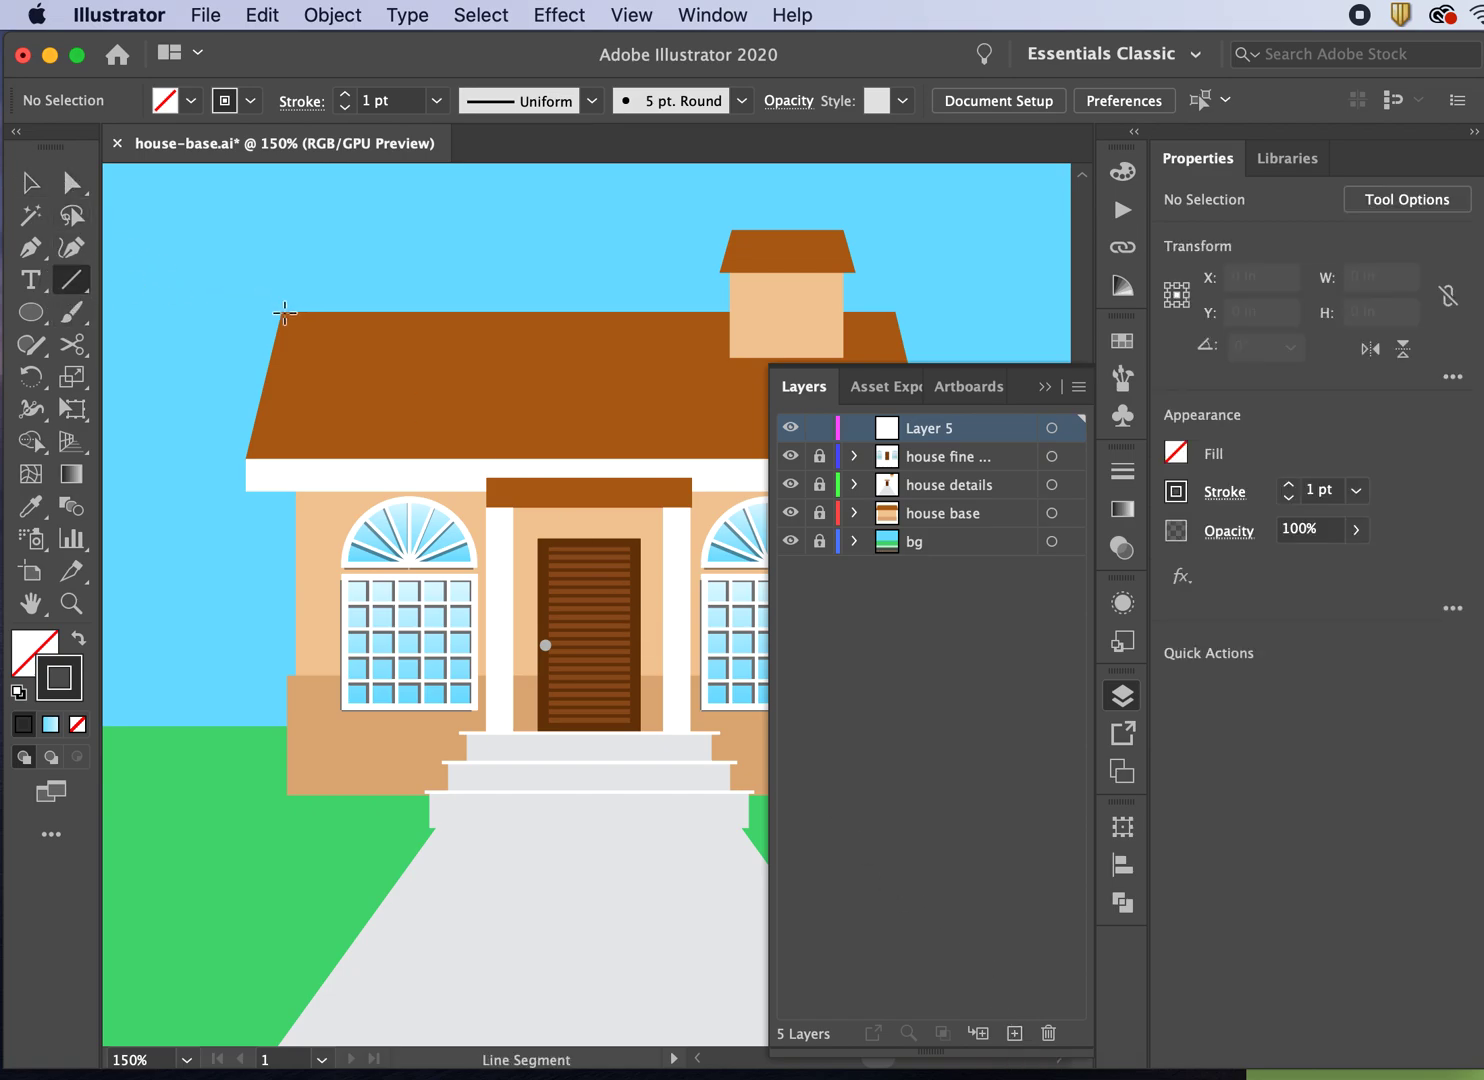
left_click_drag(282, 312, 246, 459)
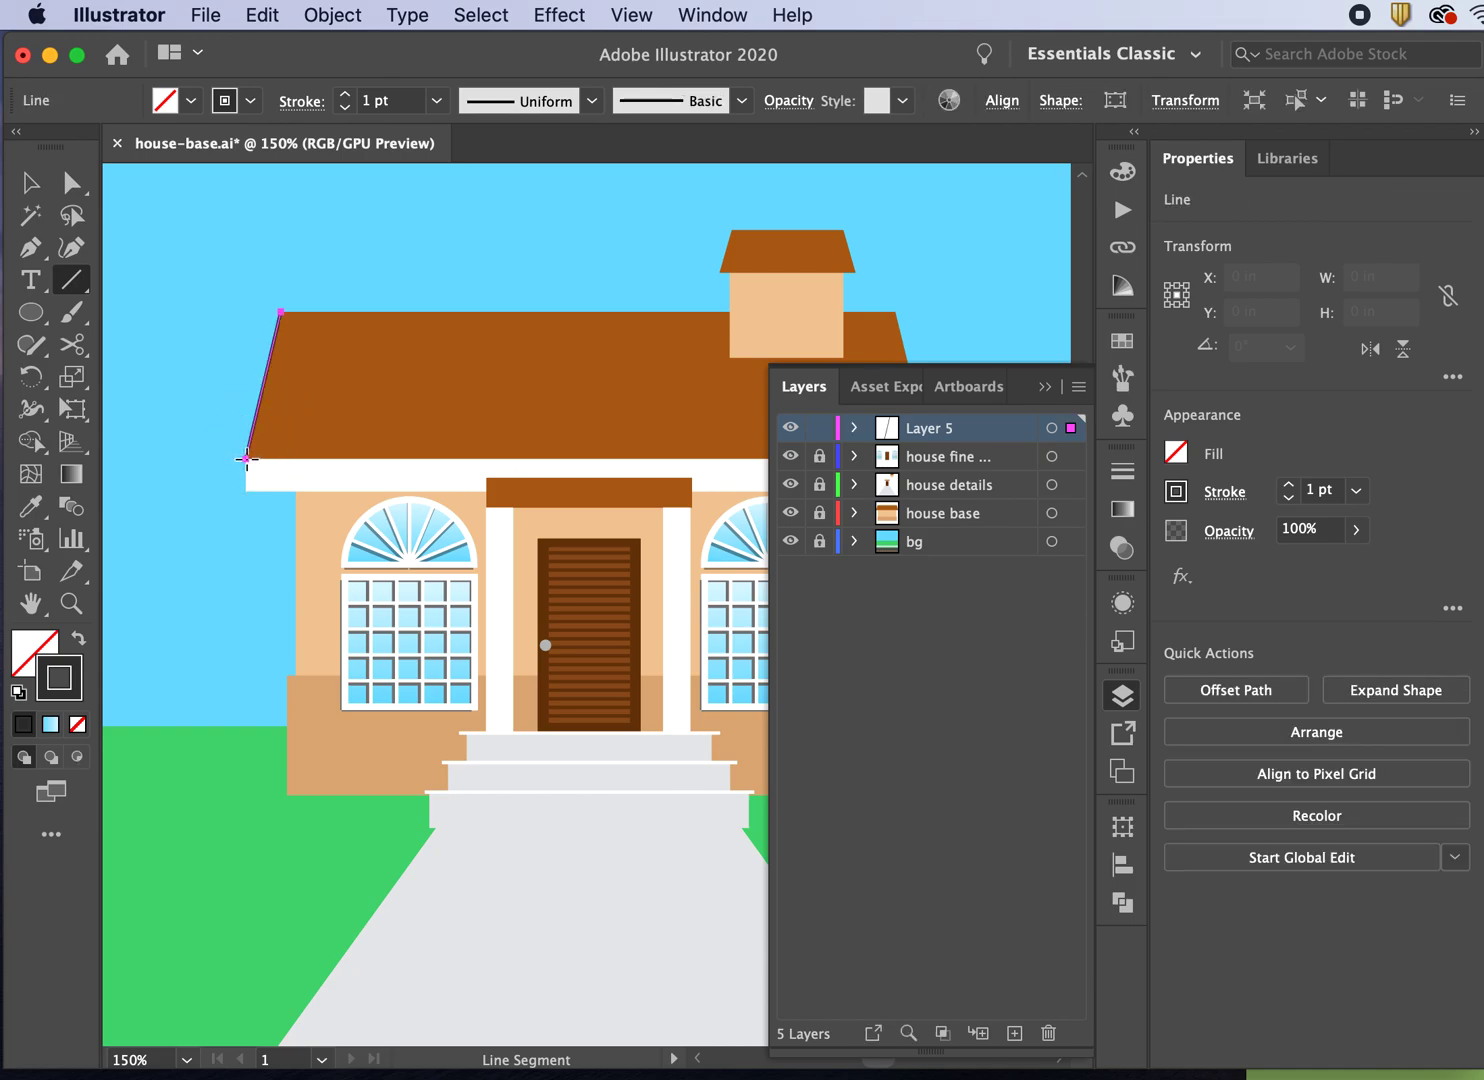
- Apply the roof's brown to the line's stroke and darken it to 723906
left_click(31, 506)
left_click(292, 395)
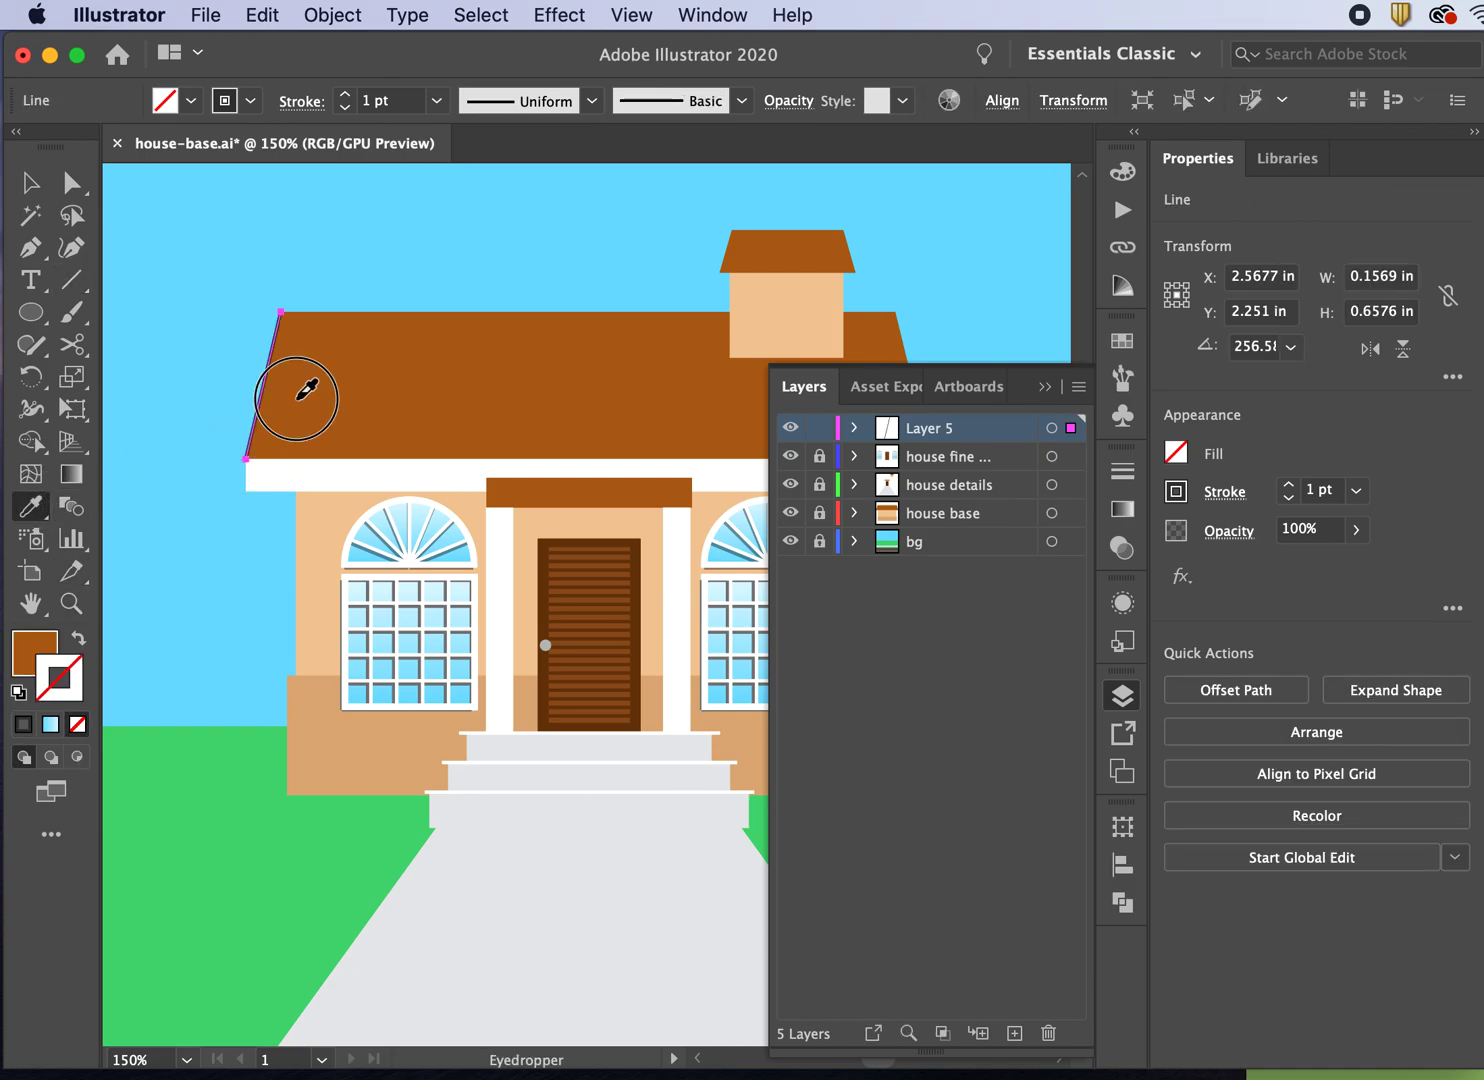
left_click(80, 638)
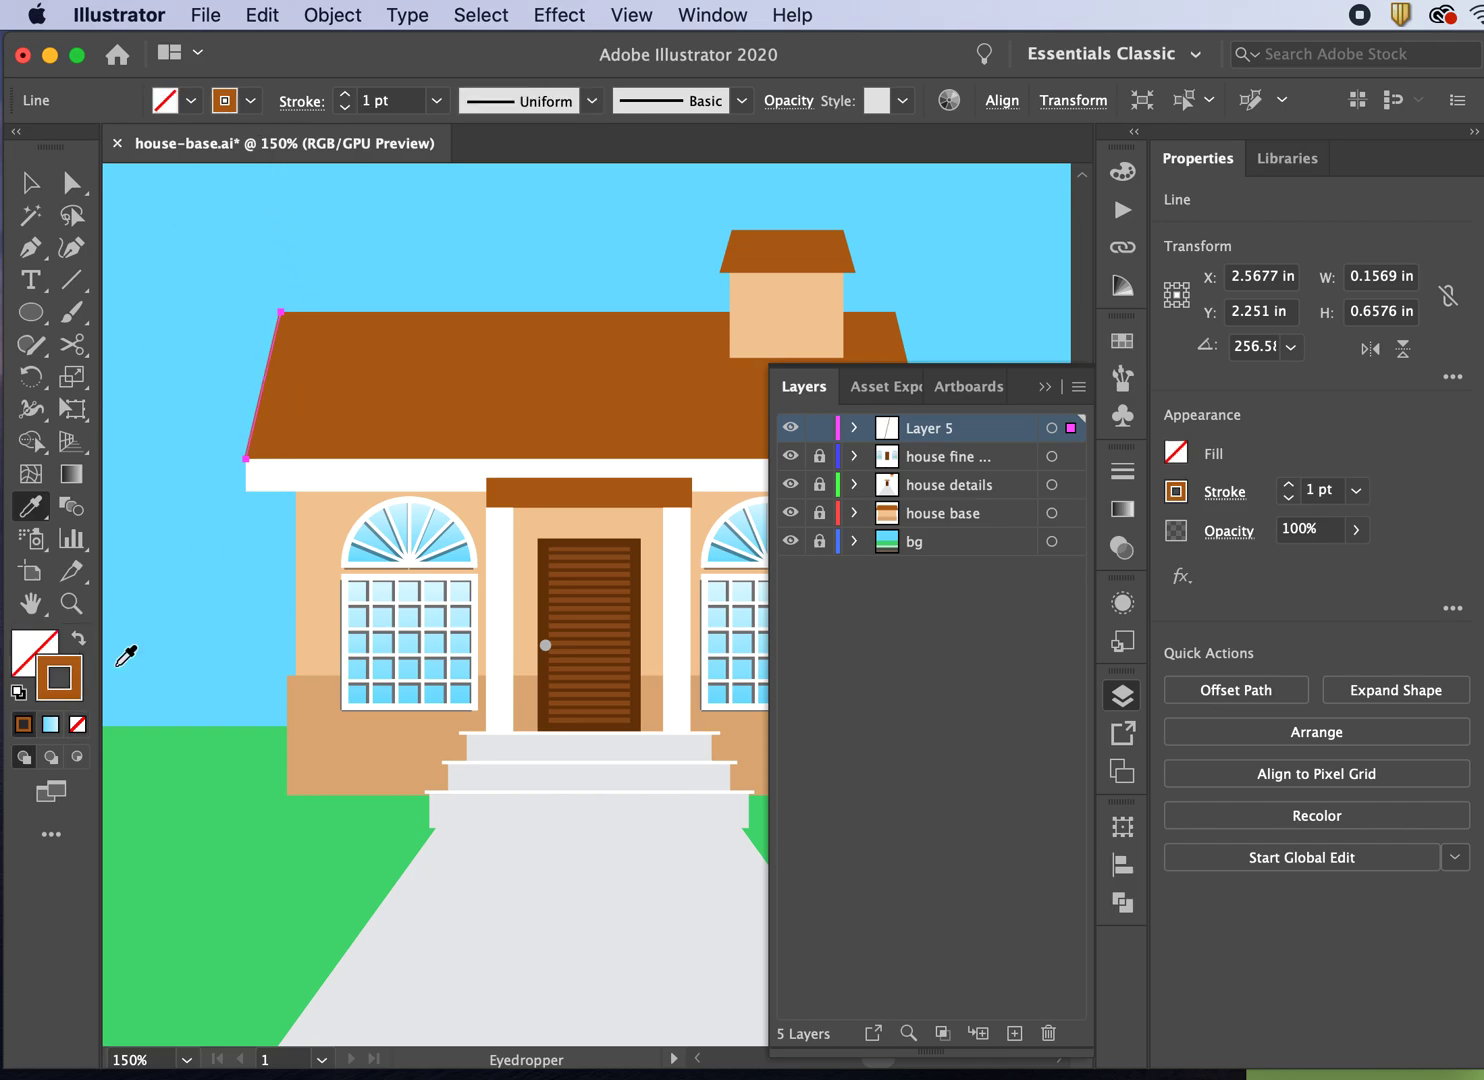
left_click(30, 176)
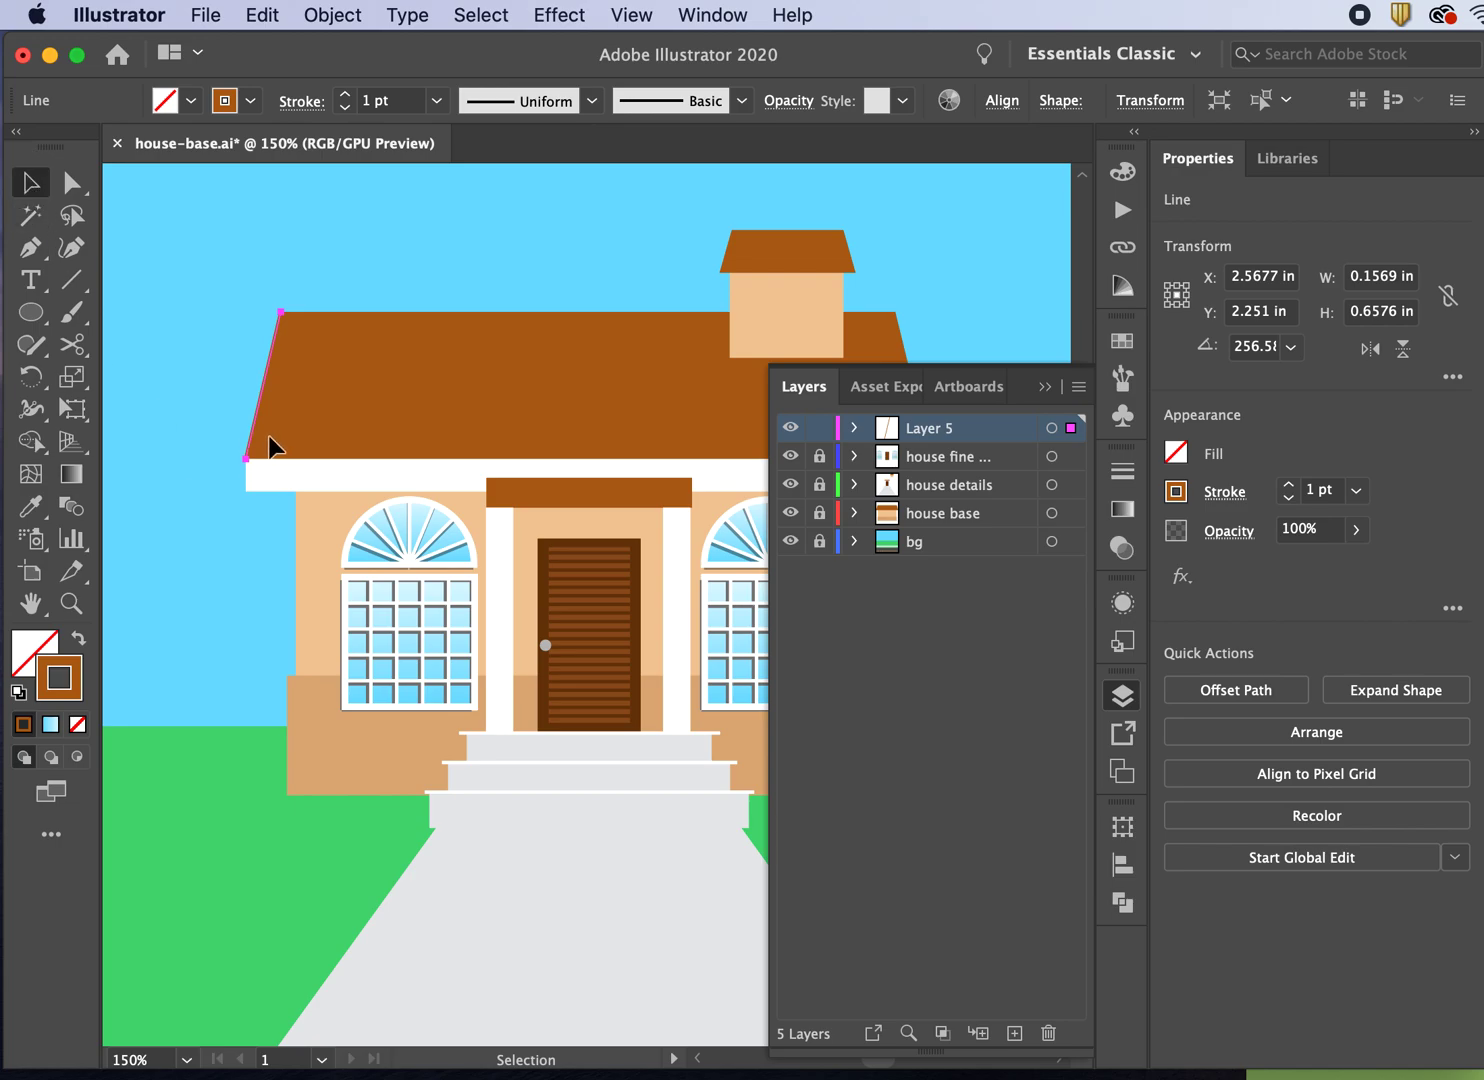
double_click(79, 675)
left_click_drag(888, 478, 901, 500)
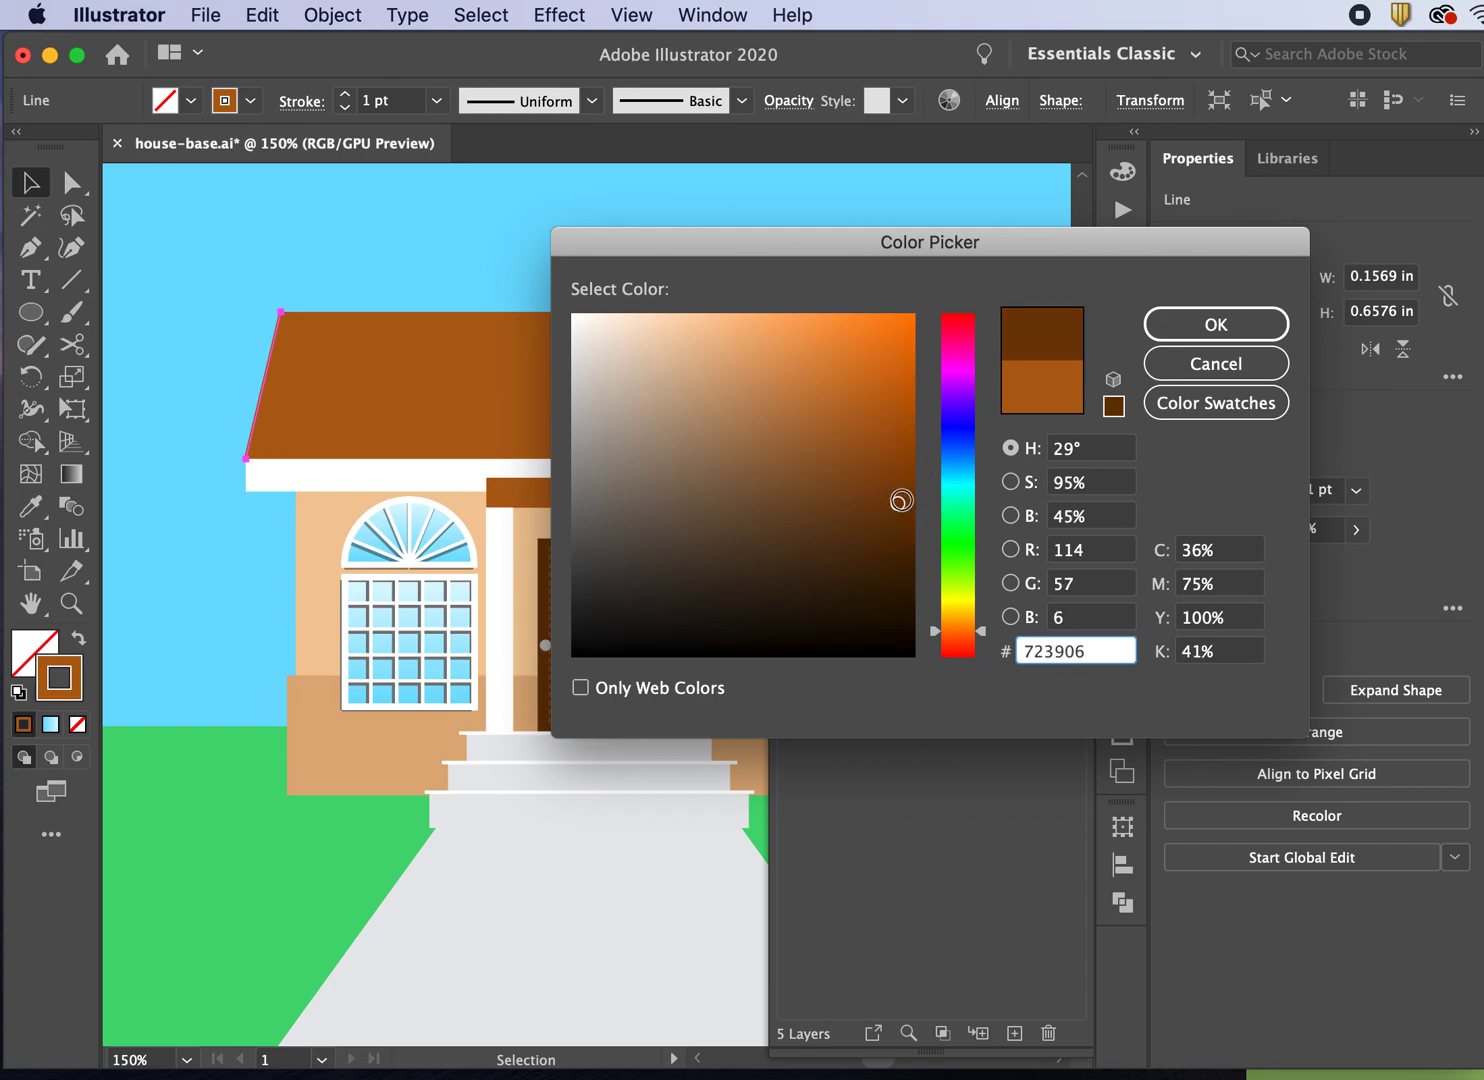
left_click(1162, 330)
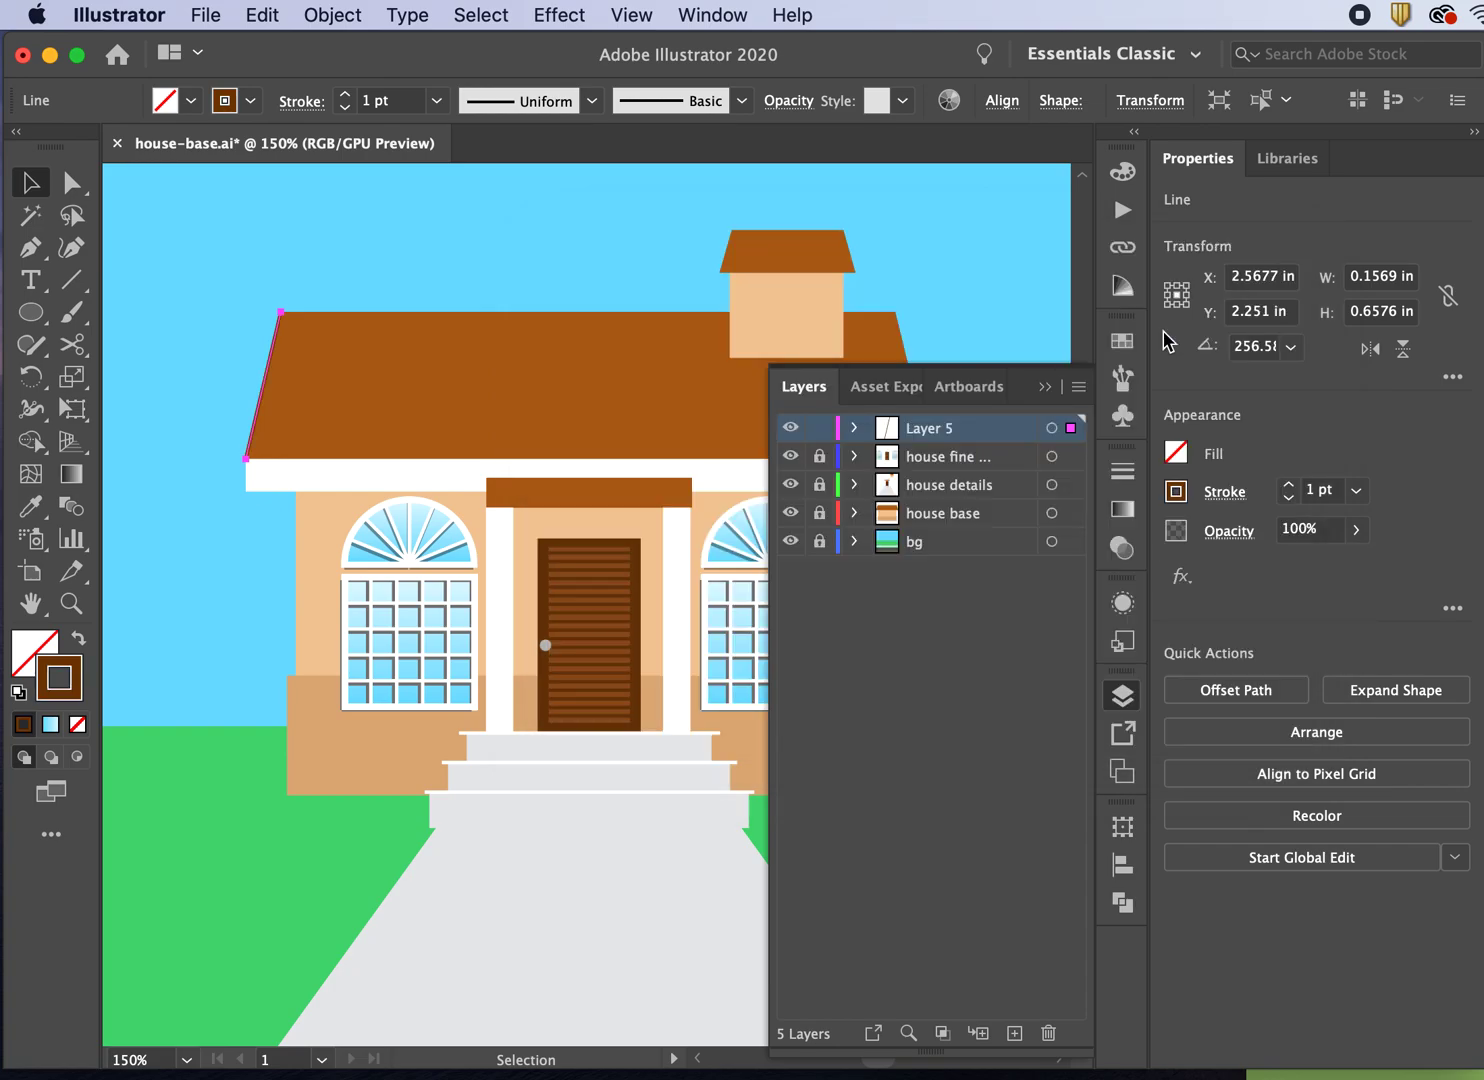
- Draw a matching line down the roof's right slanted edge, about 0.17 by 0.65 in
left_click(1044, 390)
left_click(71, 280)
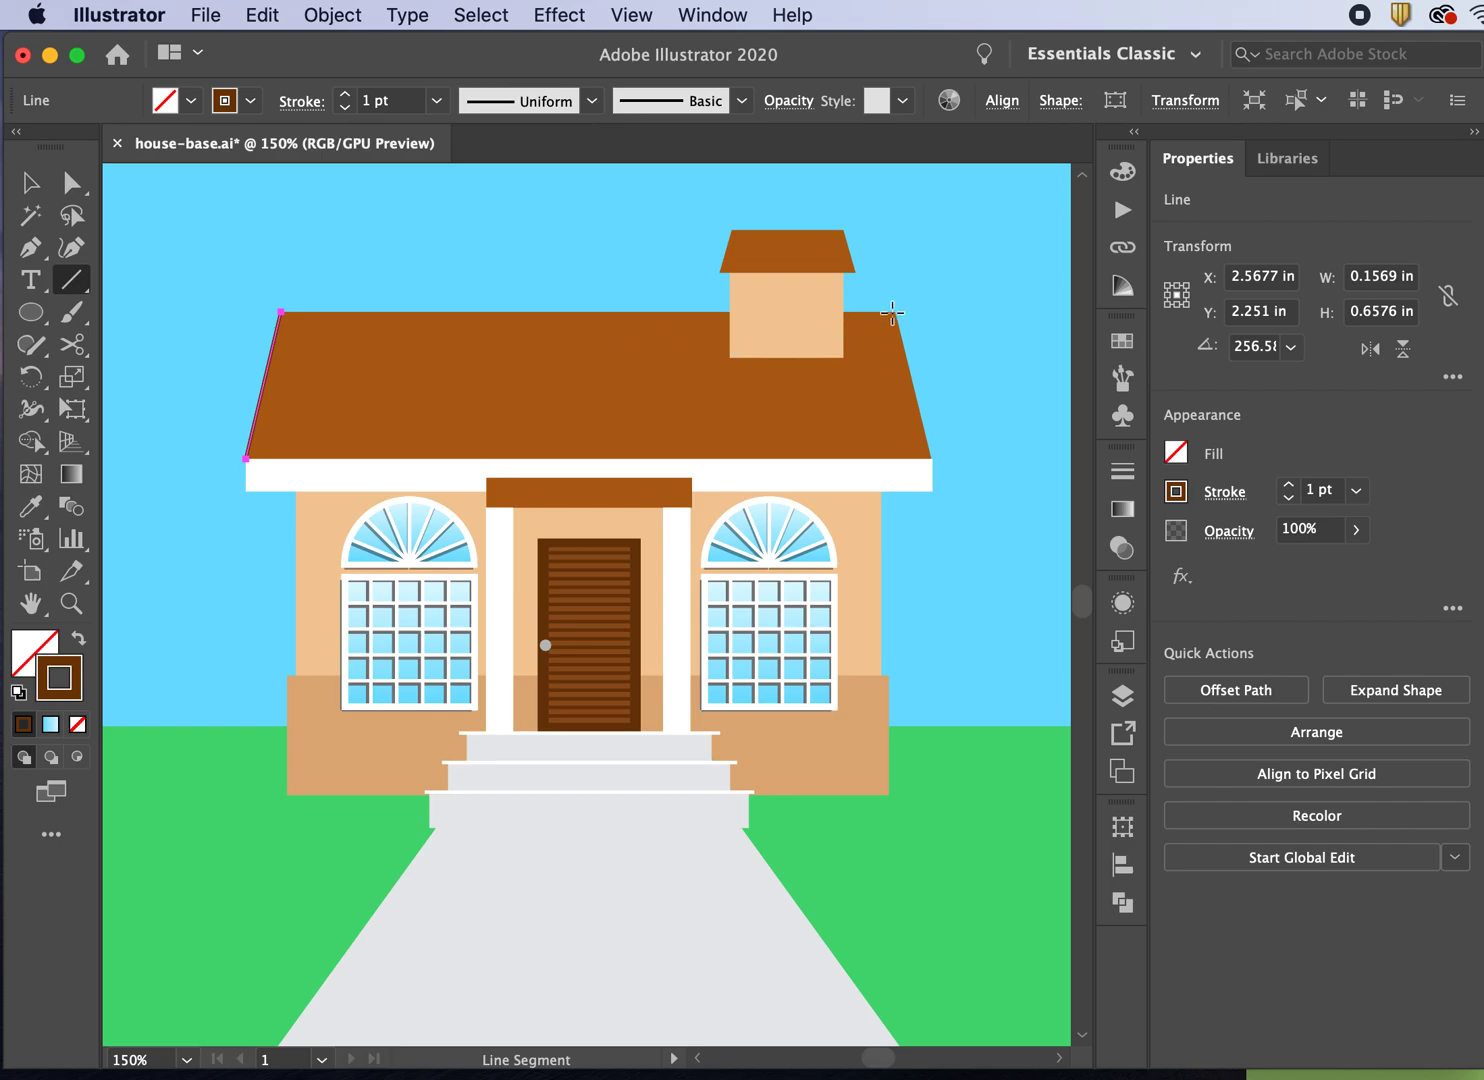
left_click_drag(894, 312, 931, 457)
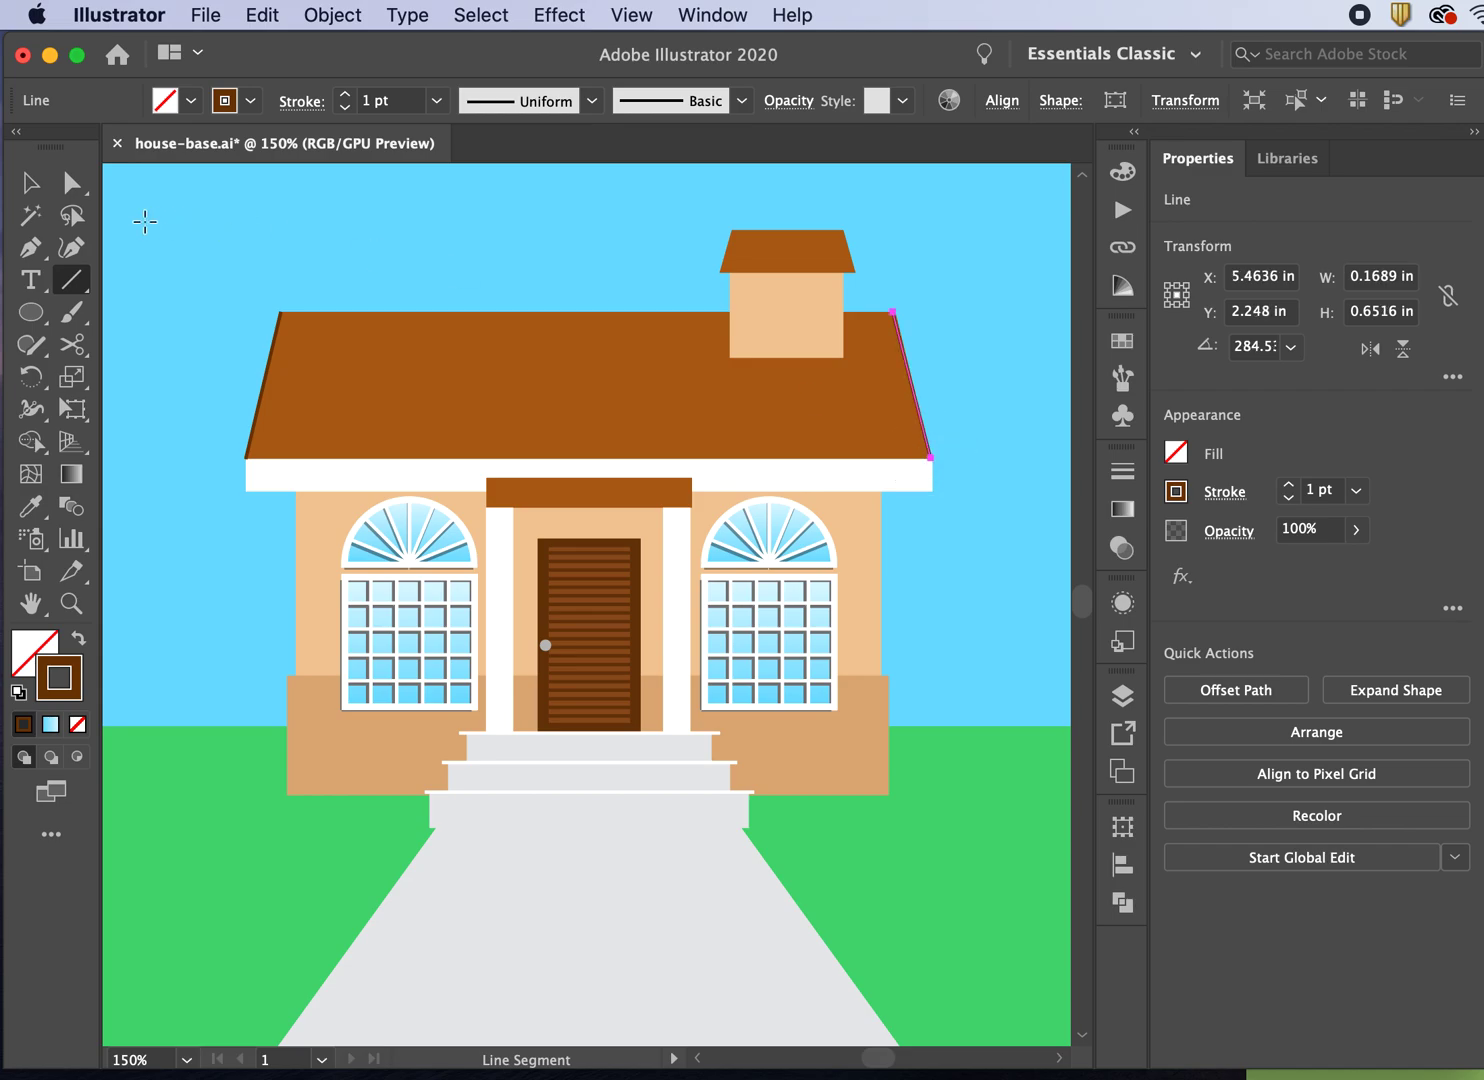
- Select both roof edge lines and blend them across the roof with 30 specified steps
left_click(32, 184)
left_click(261, 391, "shift")
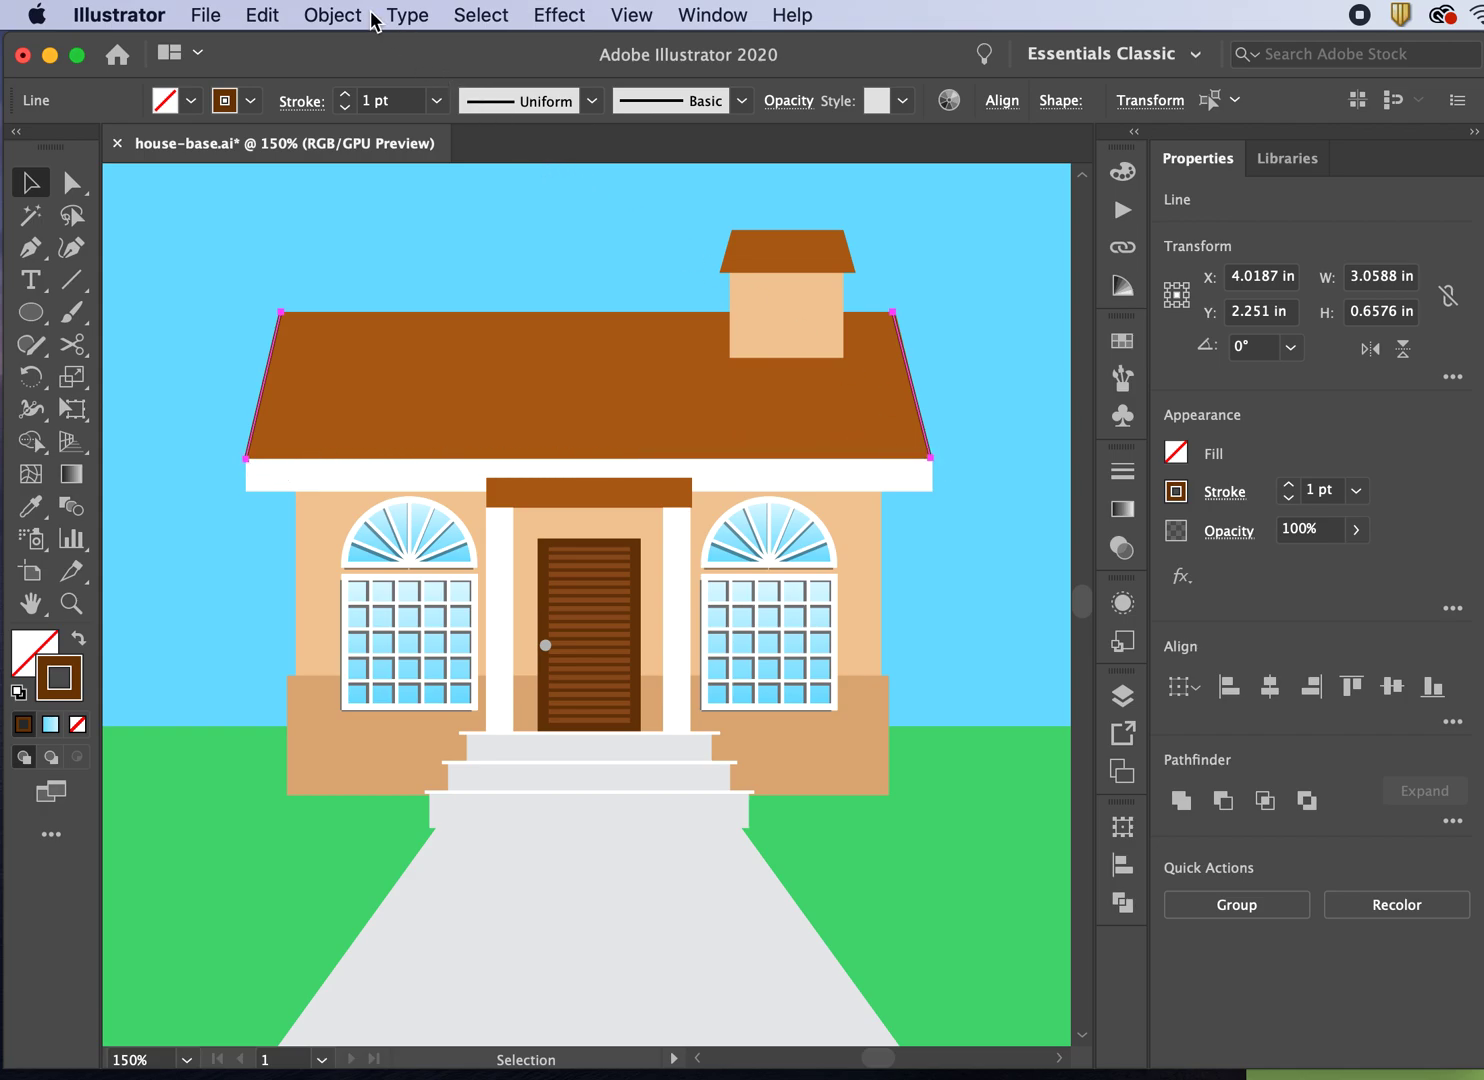
left_click(333, 16)
mouse_move(340, 700)
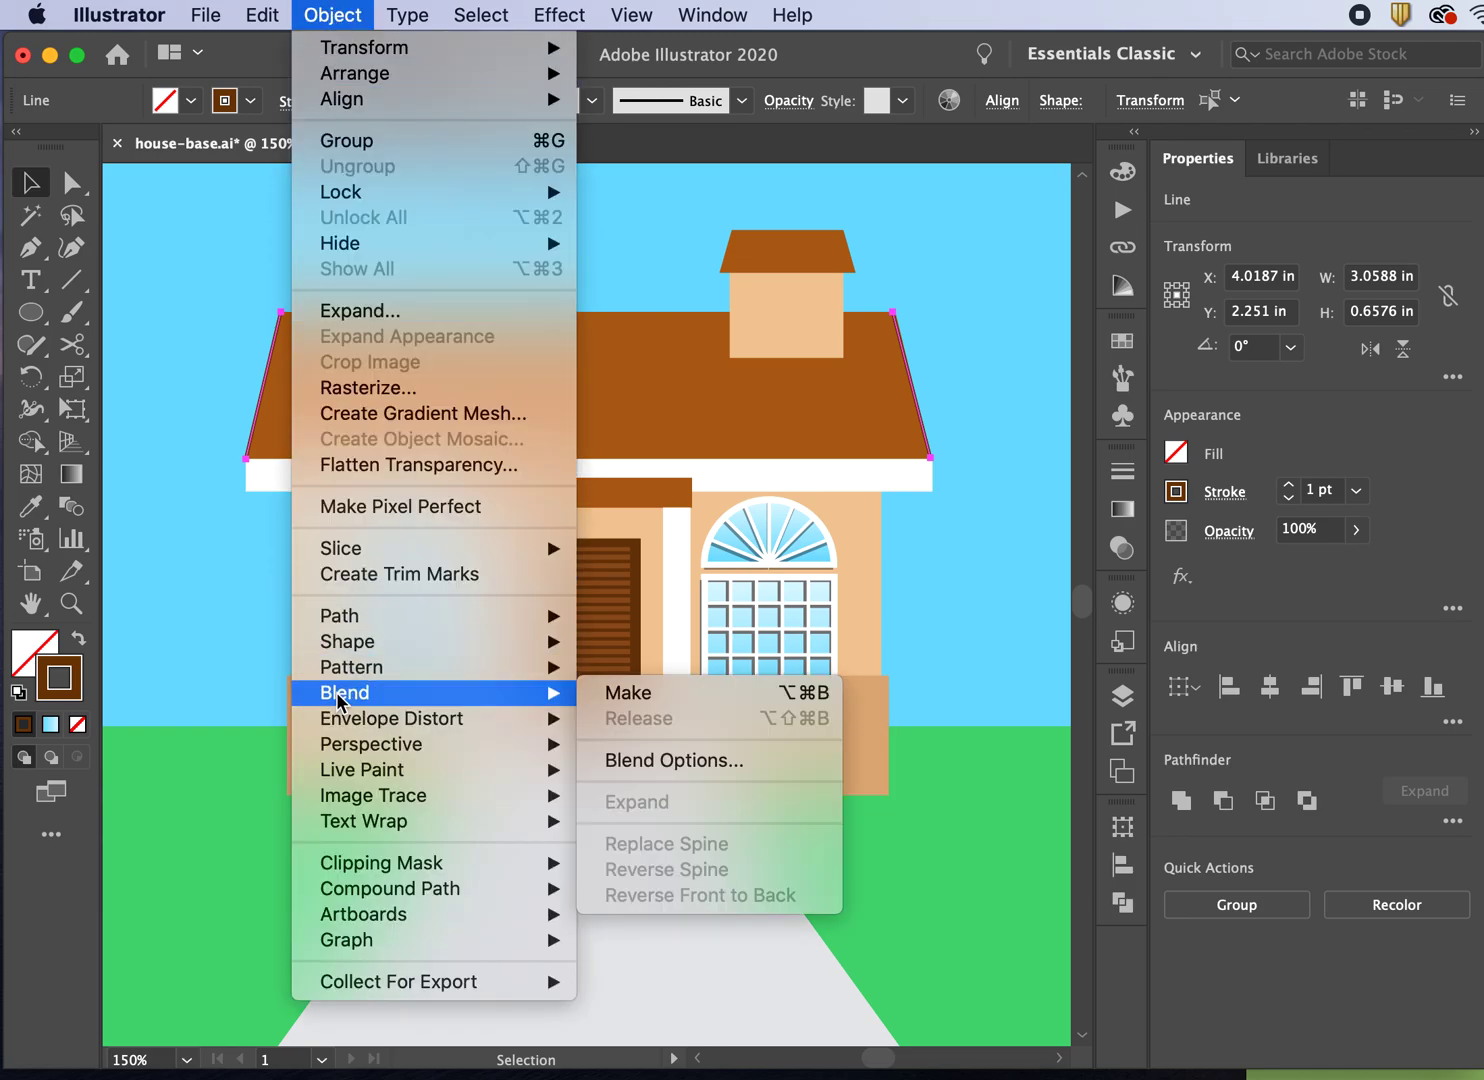
left_click(670, 764)
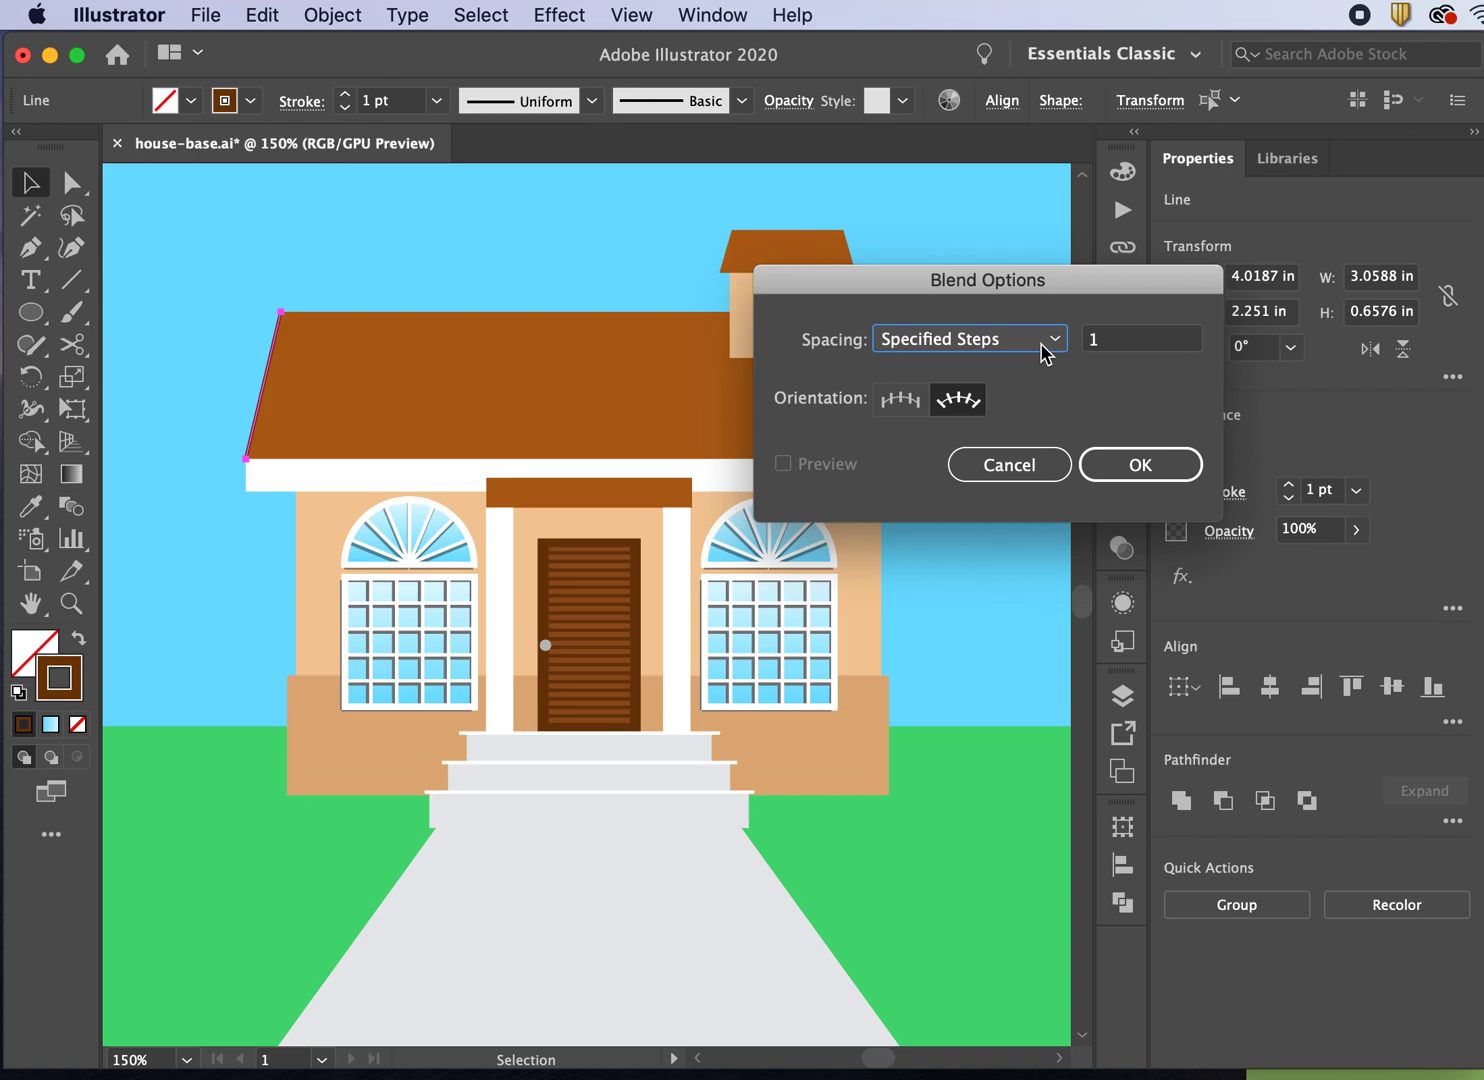
double_click(1100, 343)
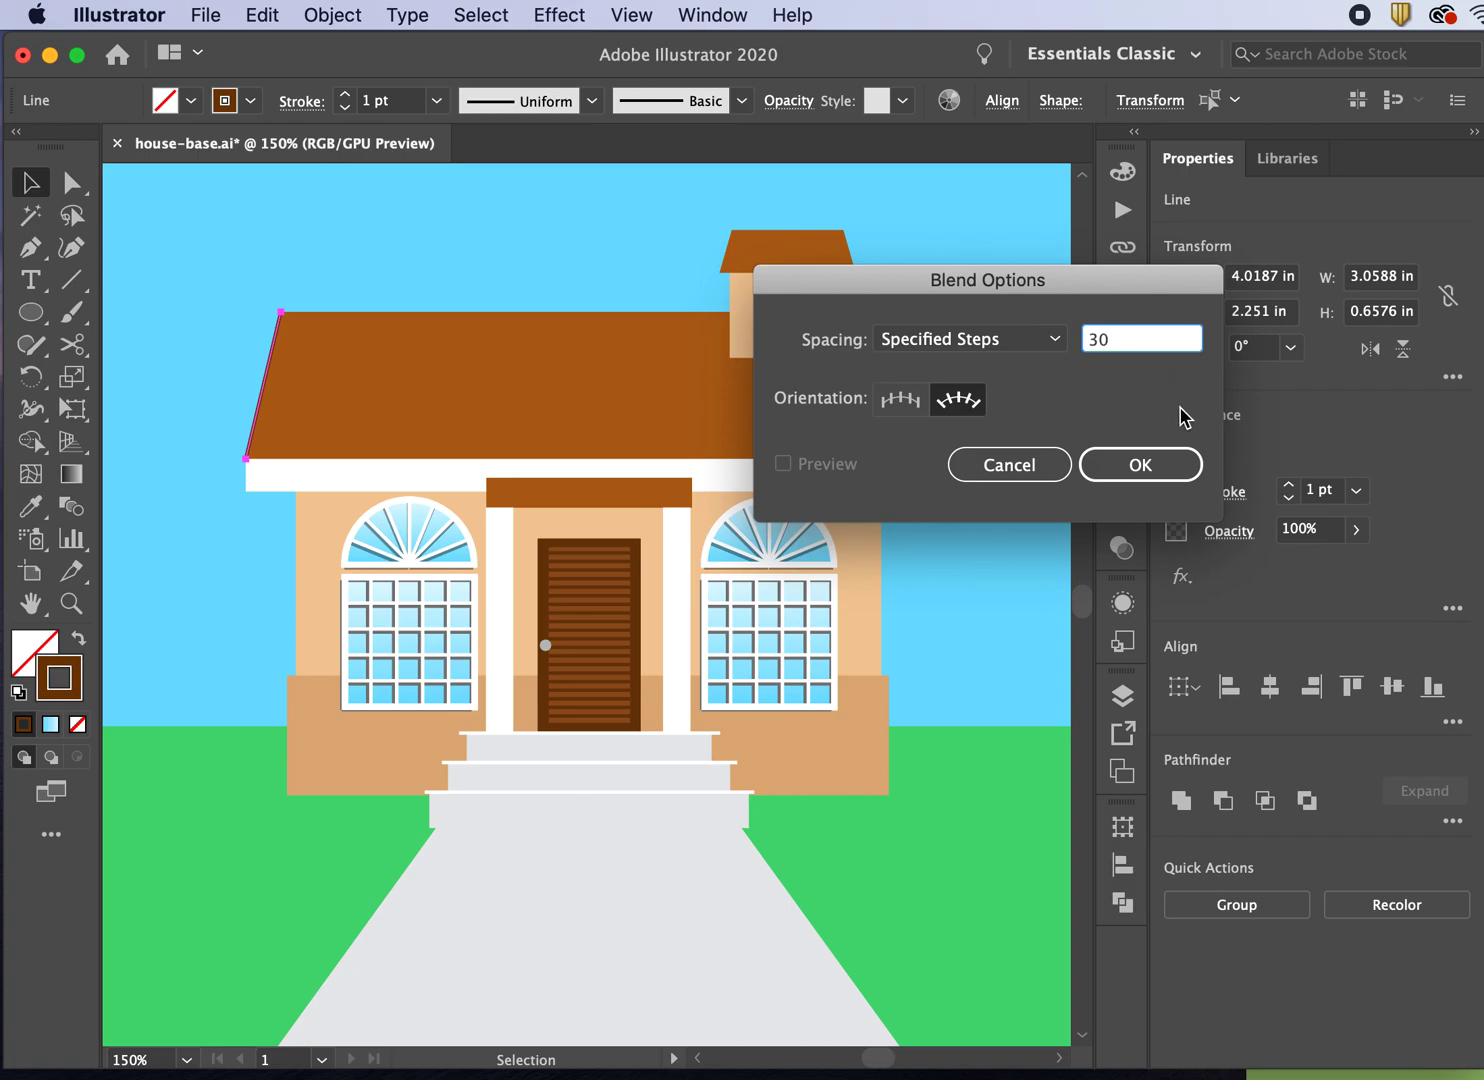
left_click(1140, 464)
left_click(333, 15)
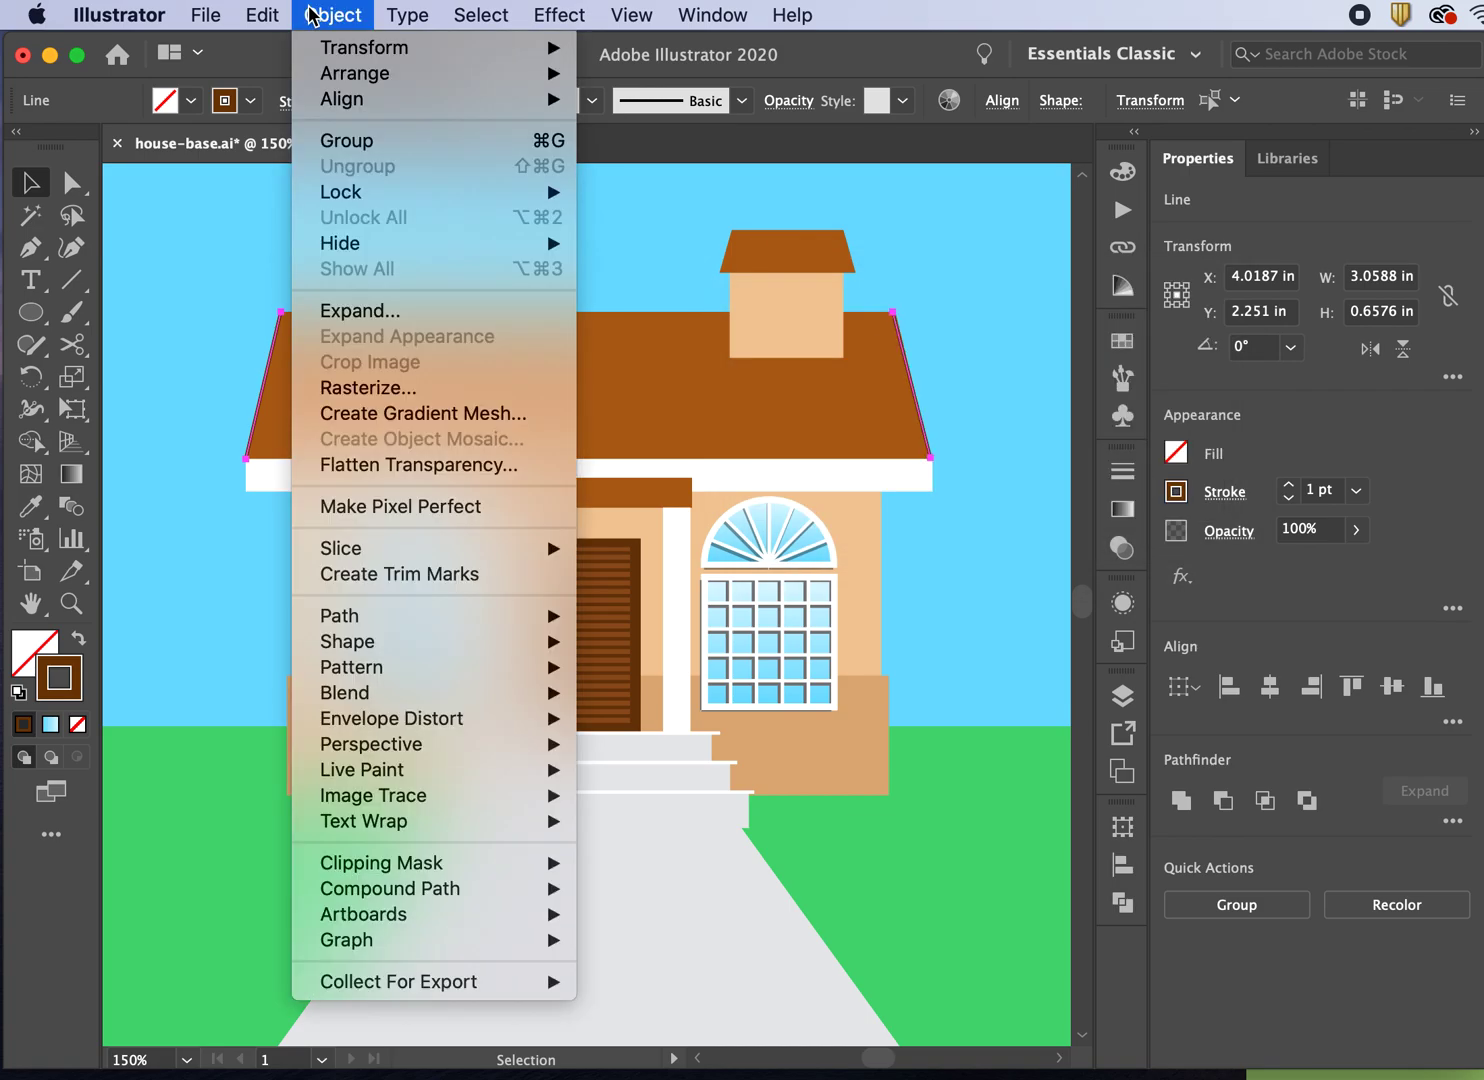
mouse_move(431, 692)
left_click(648, 697)
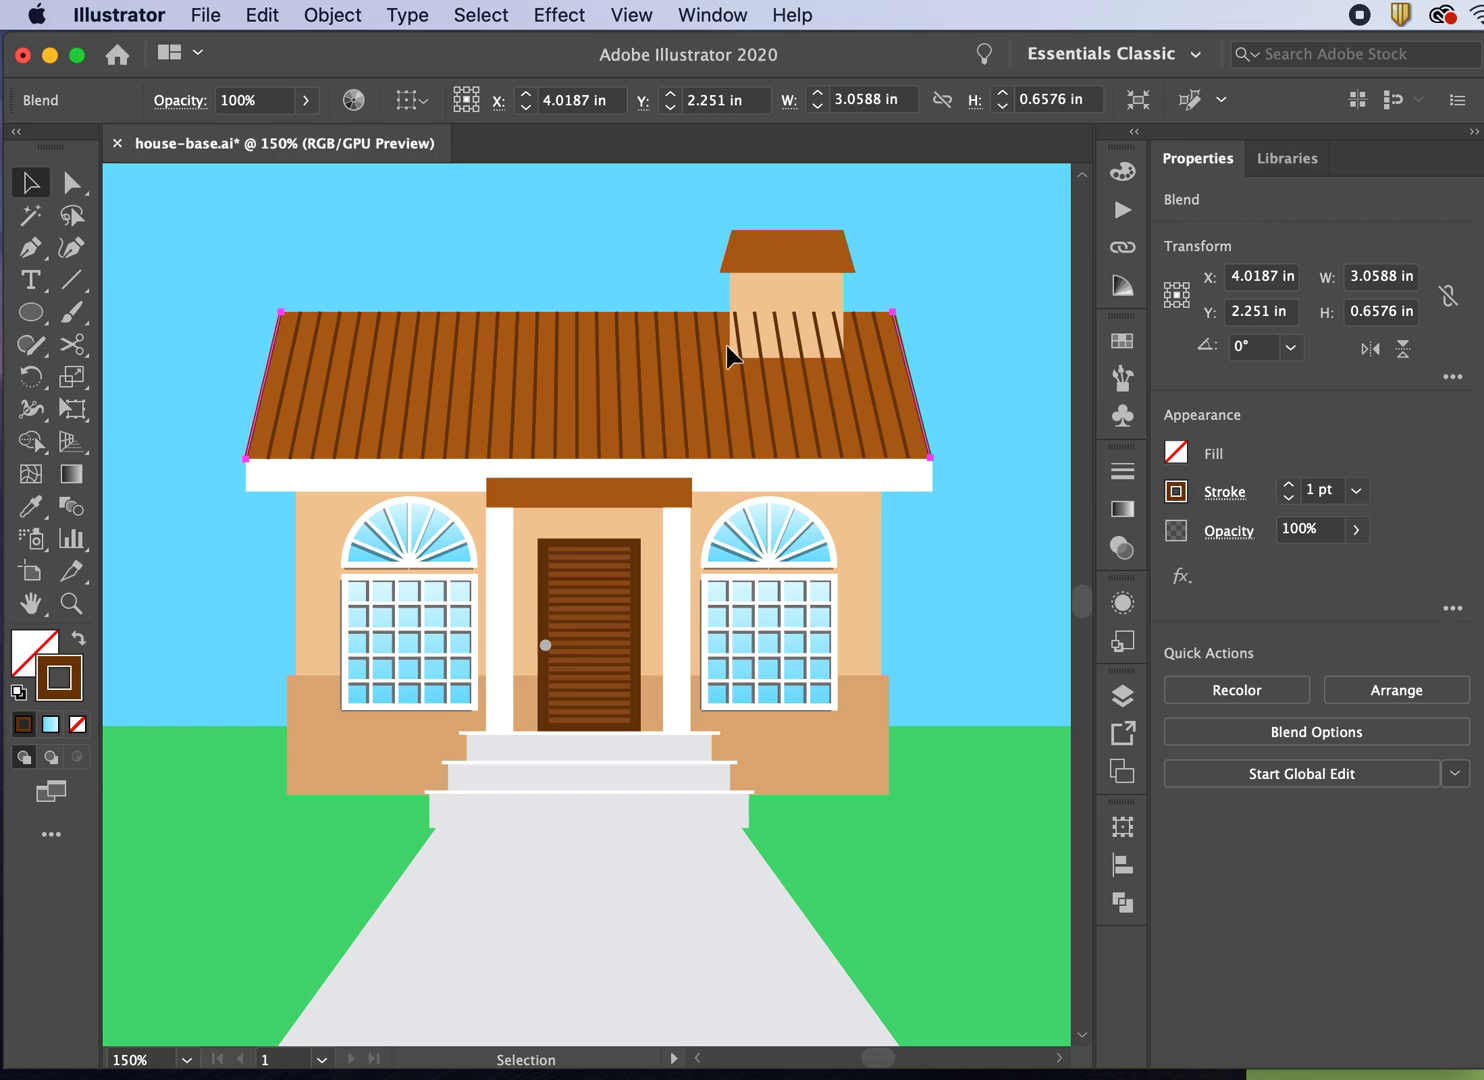
- Copy the blended roof lines and paste the duplicate in place
key("super+equal")
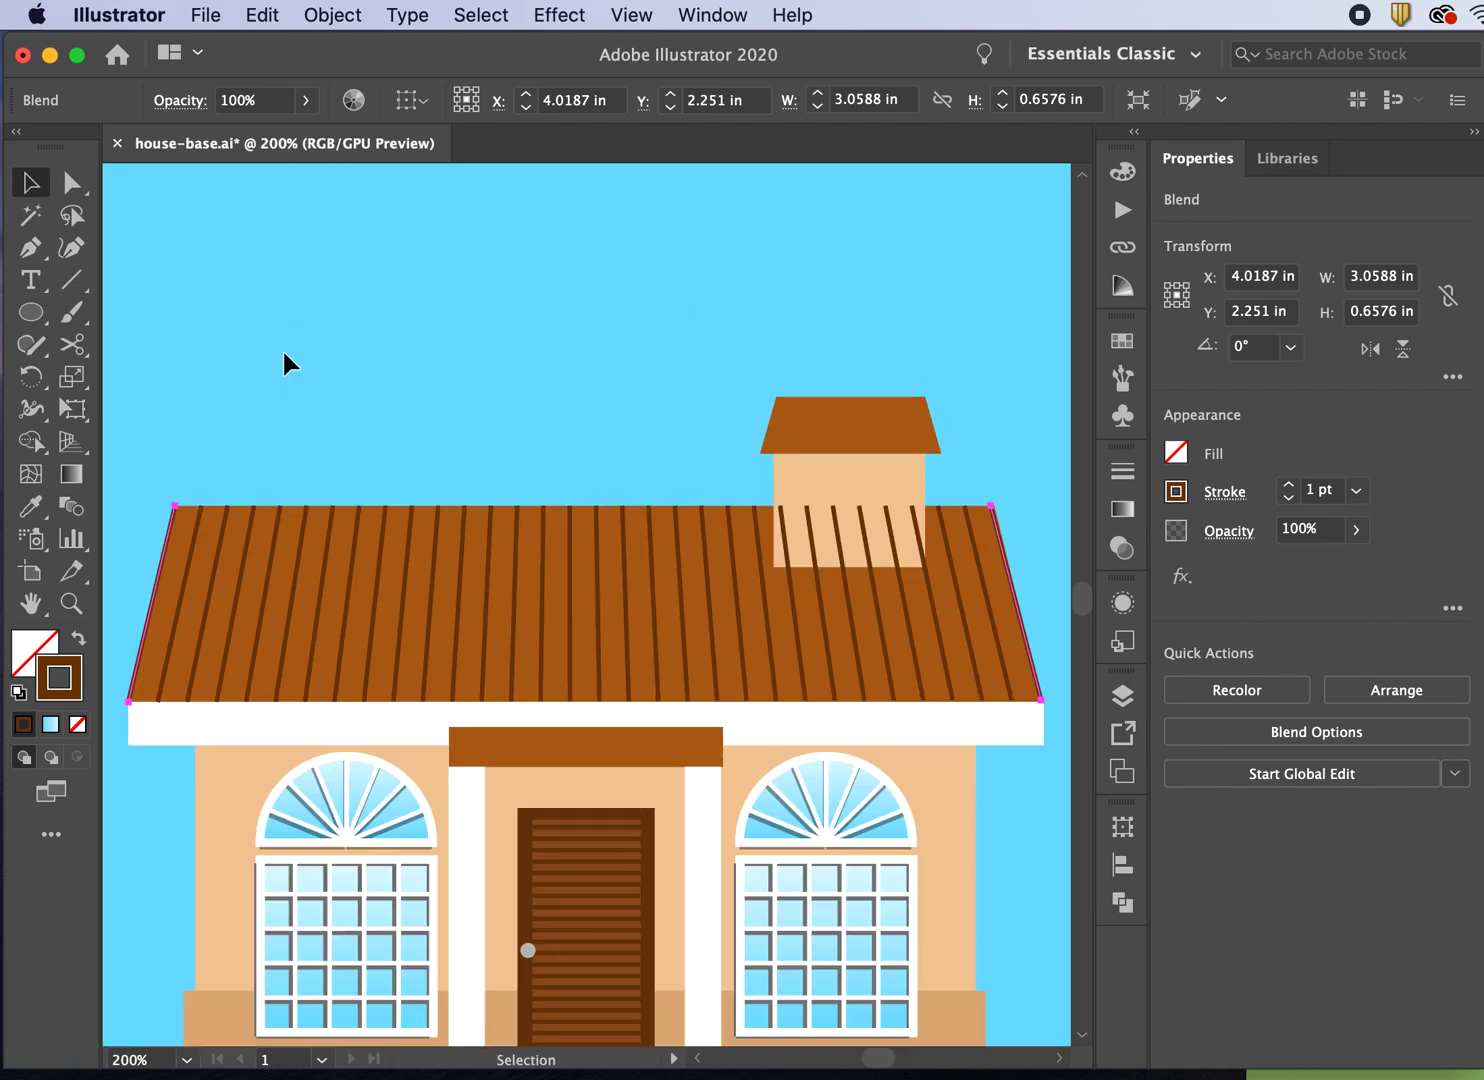
key("super+equal")
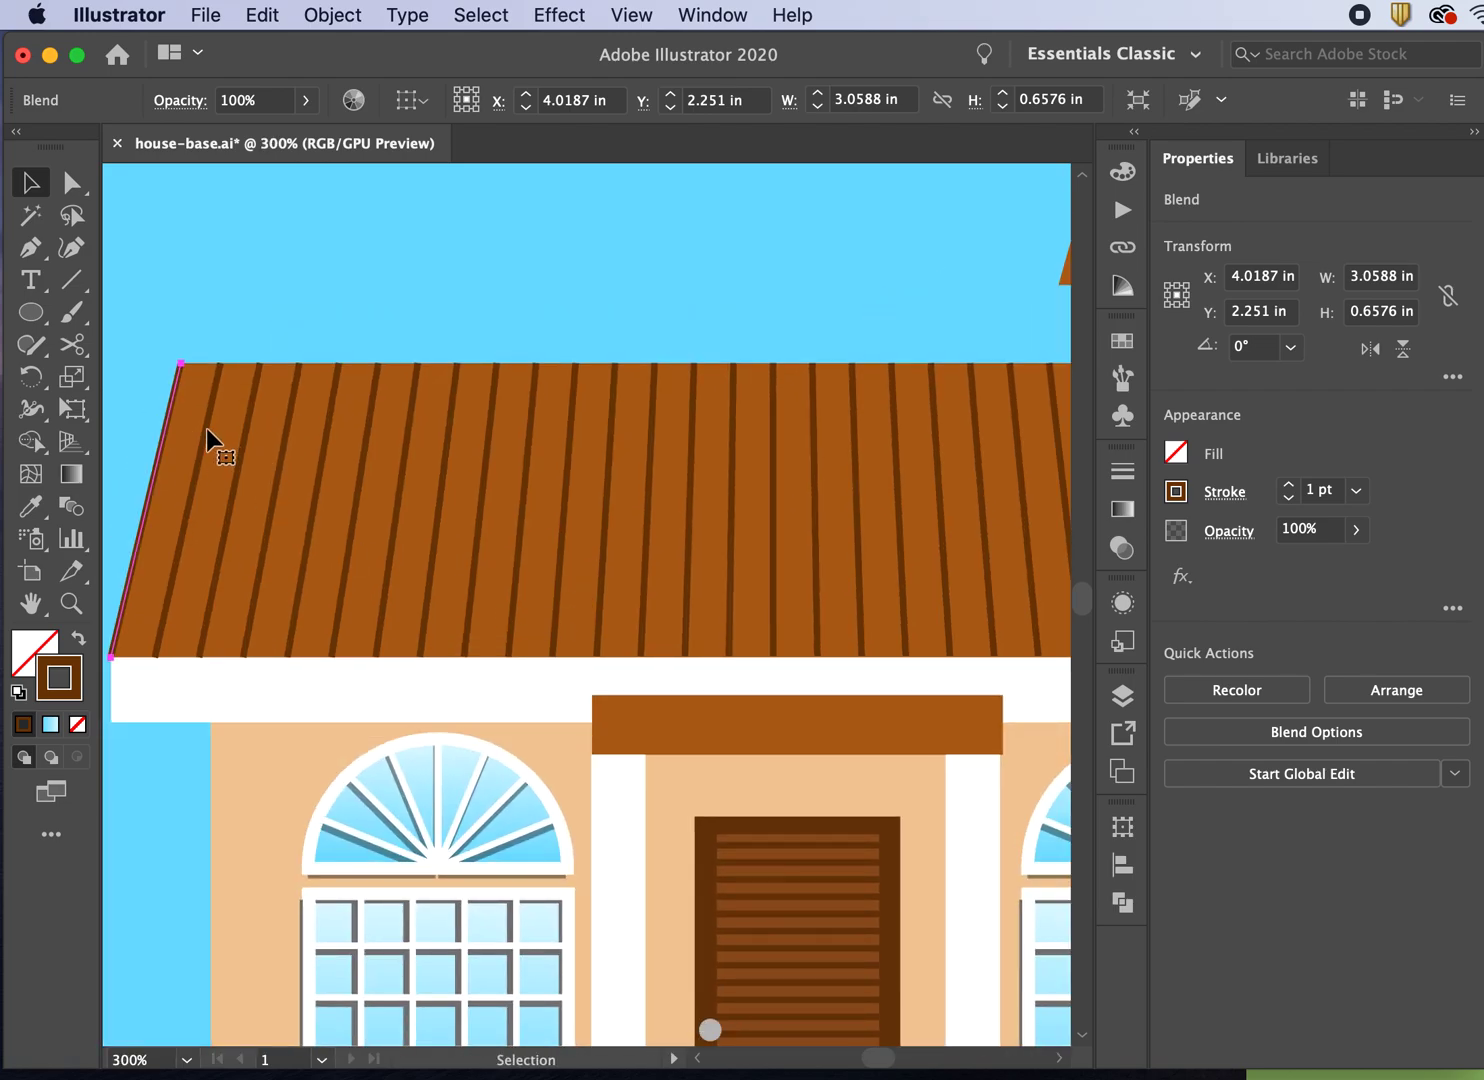
key("super")
key("super")
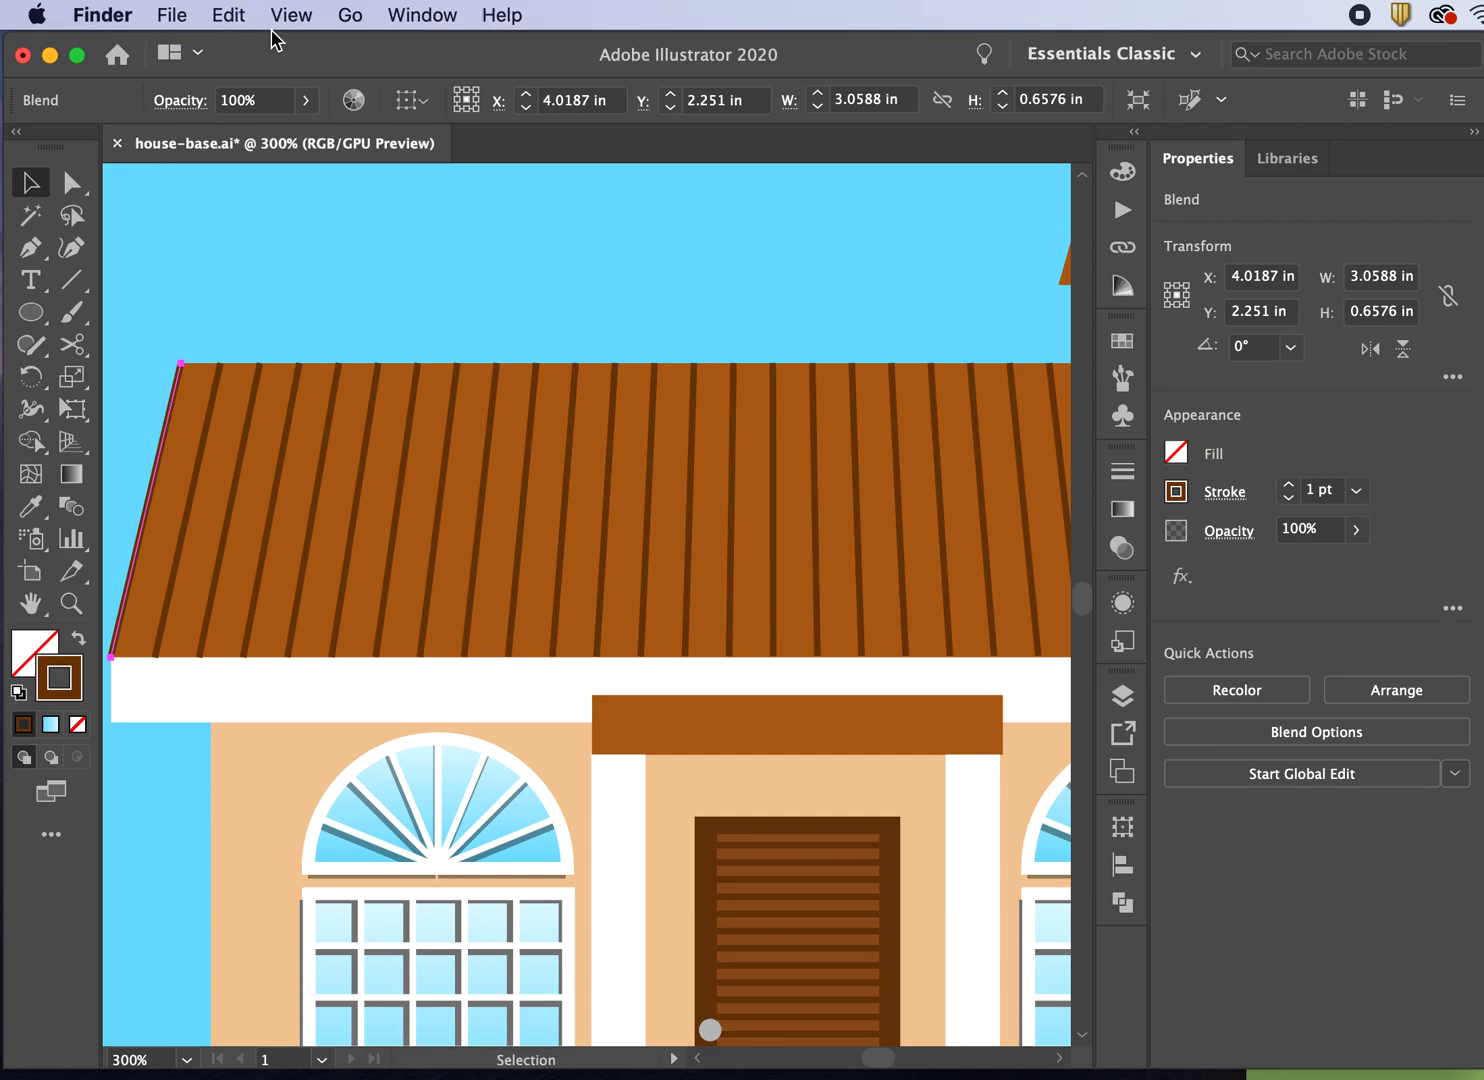
left_click(263, 15)
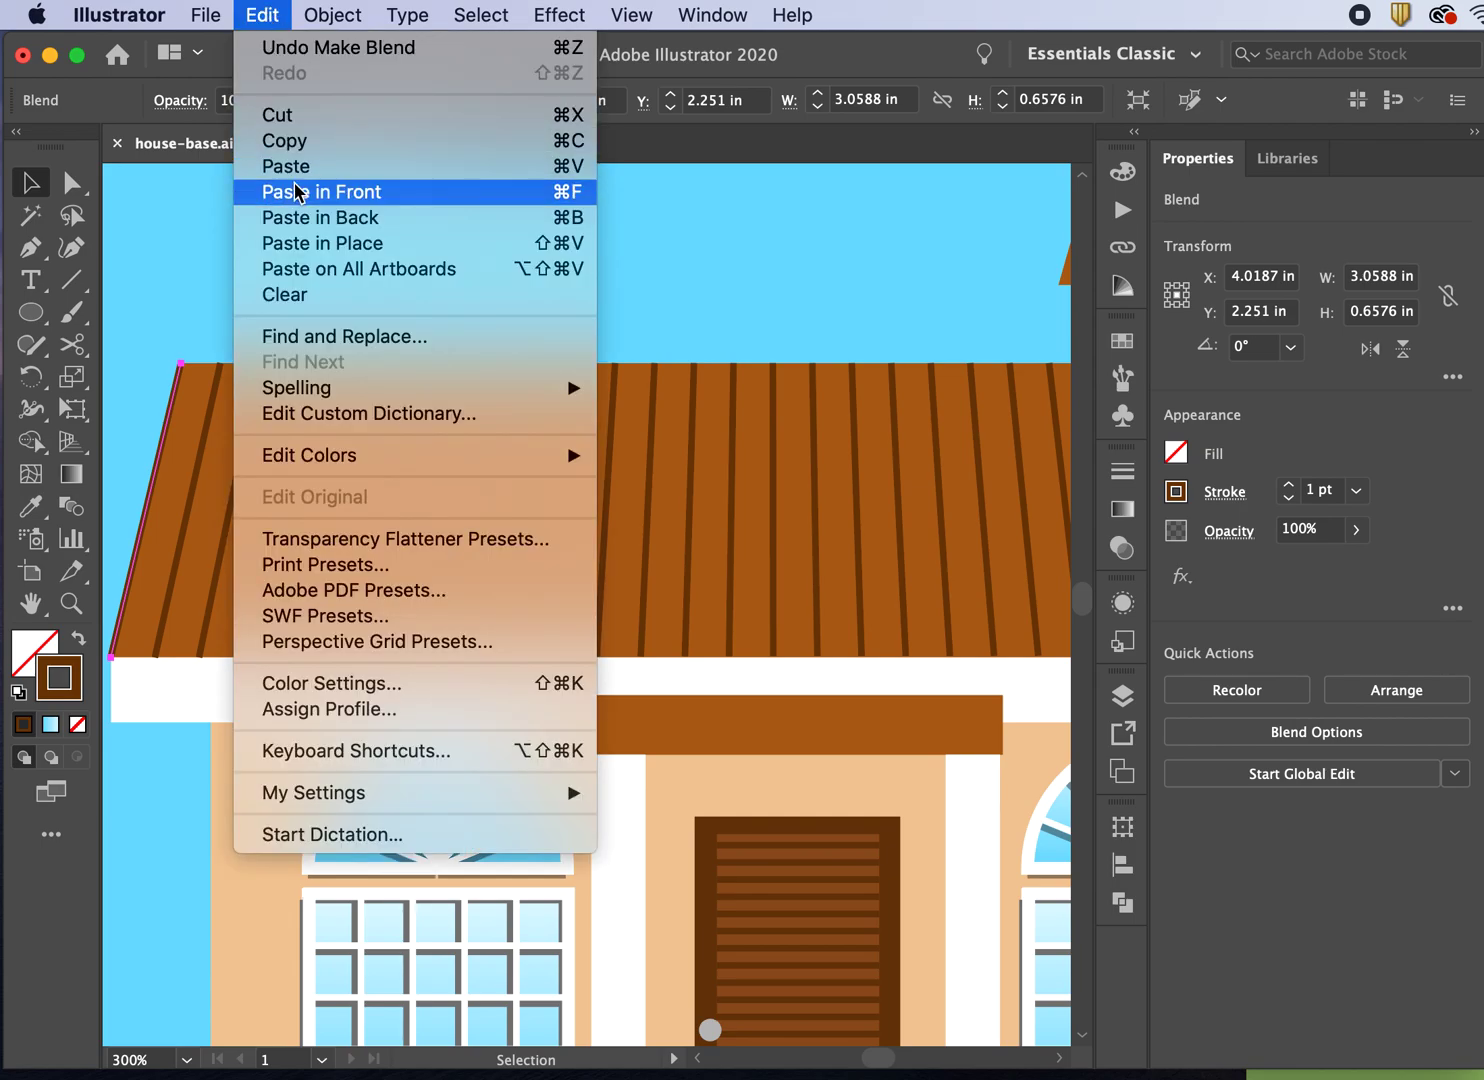
left_click(263, 15)
left_click(265, 17)
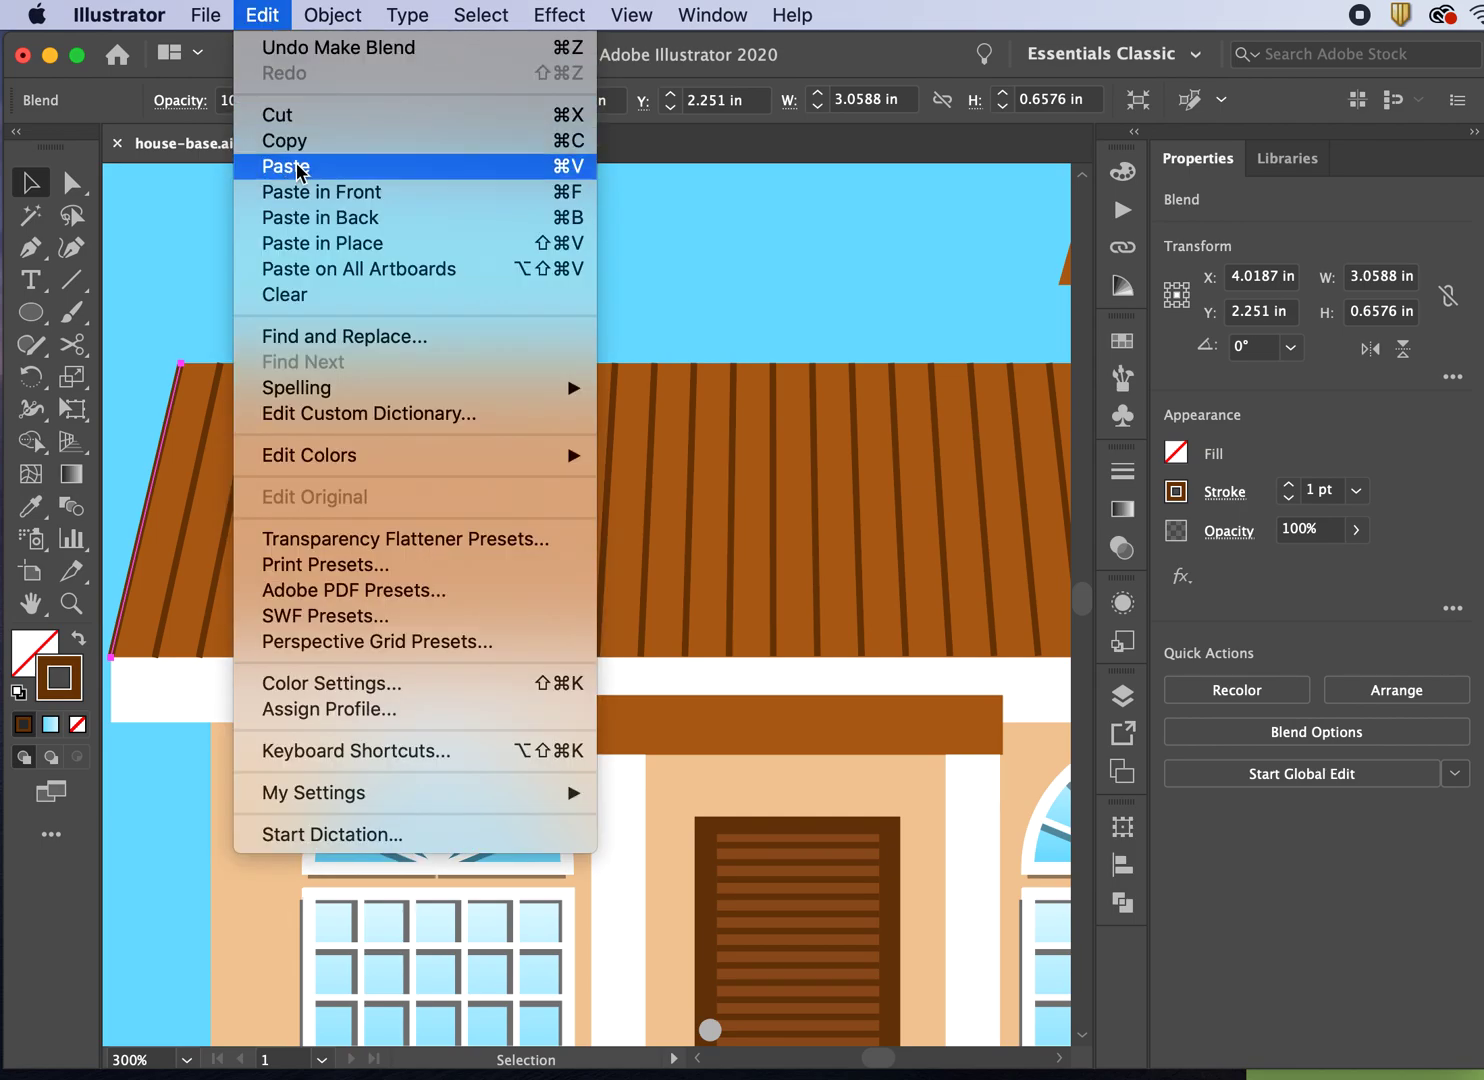
left_click(305, 250)
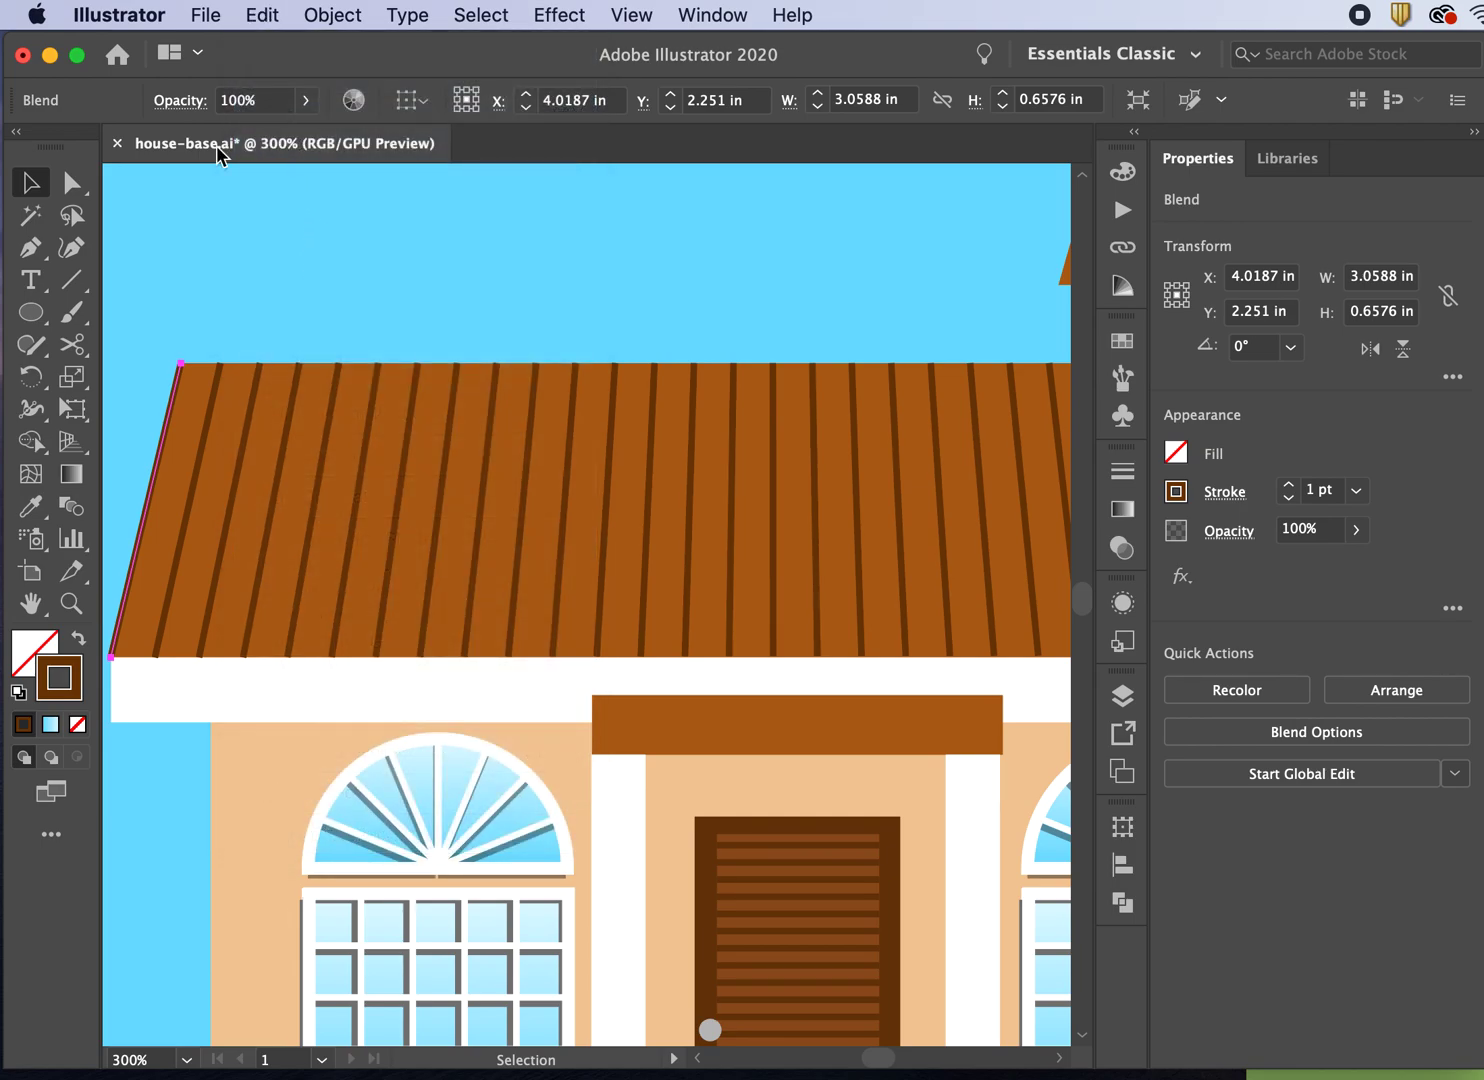
- Recolor the duplicate blend's stroke to light gray and nudge it 0.0139 in to the right of the brown lines
double_click(74, 684)
left_click_drag(585, 455, 578, 423)
left_click(1249, 323)
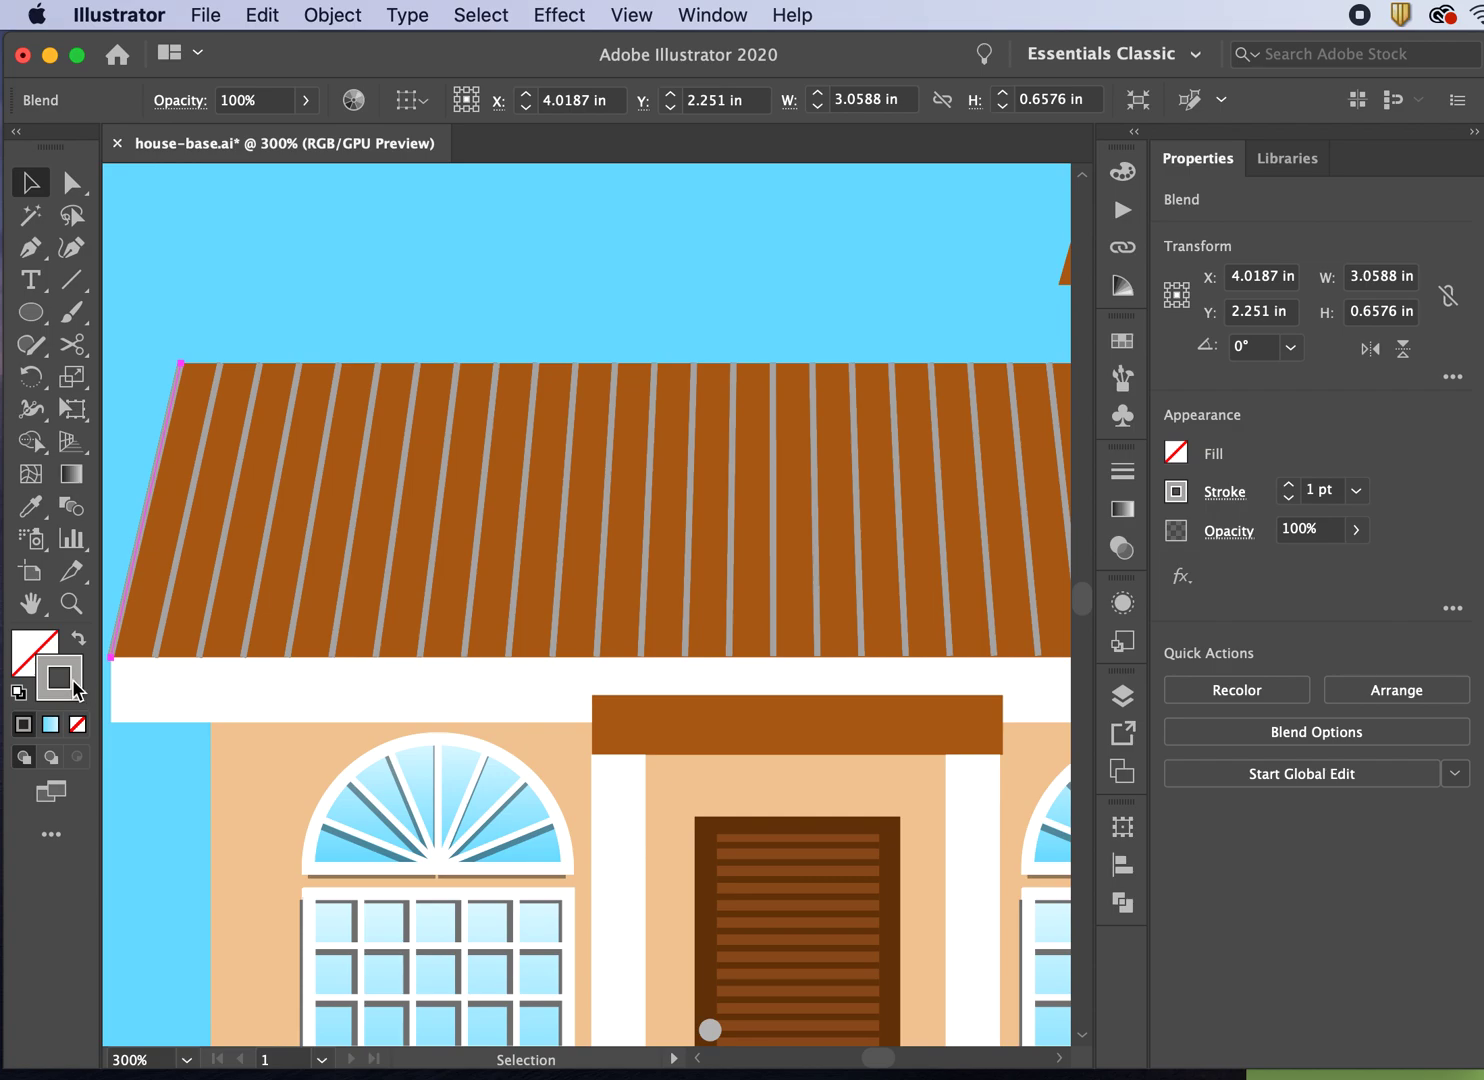
double_click(74, 686)
left_click(578, 396)
left_click_drag(578, 396, 573, 350)
left_click(1216, 323)
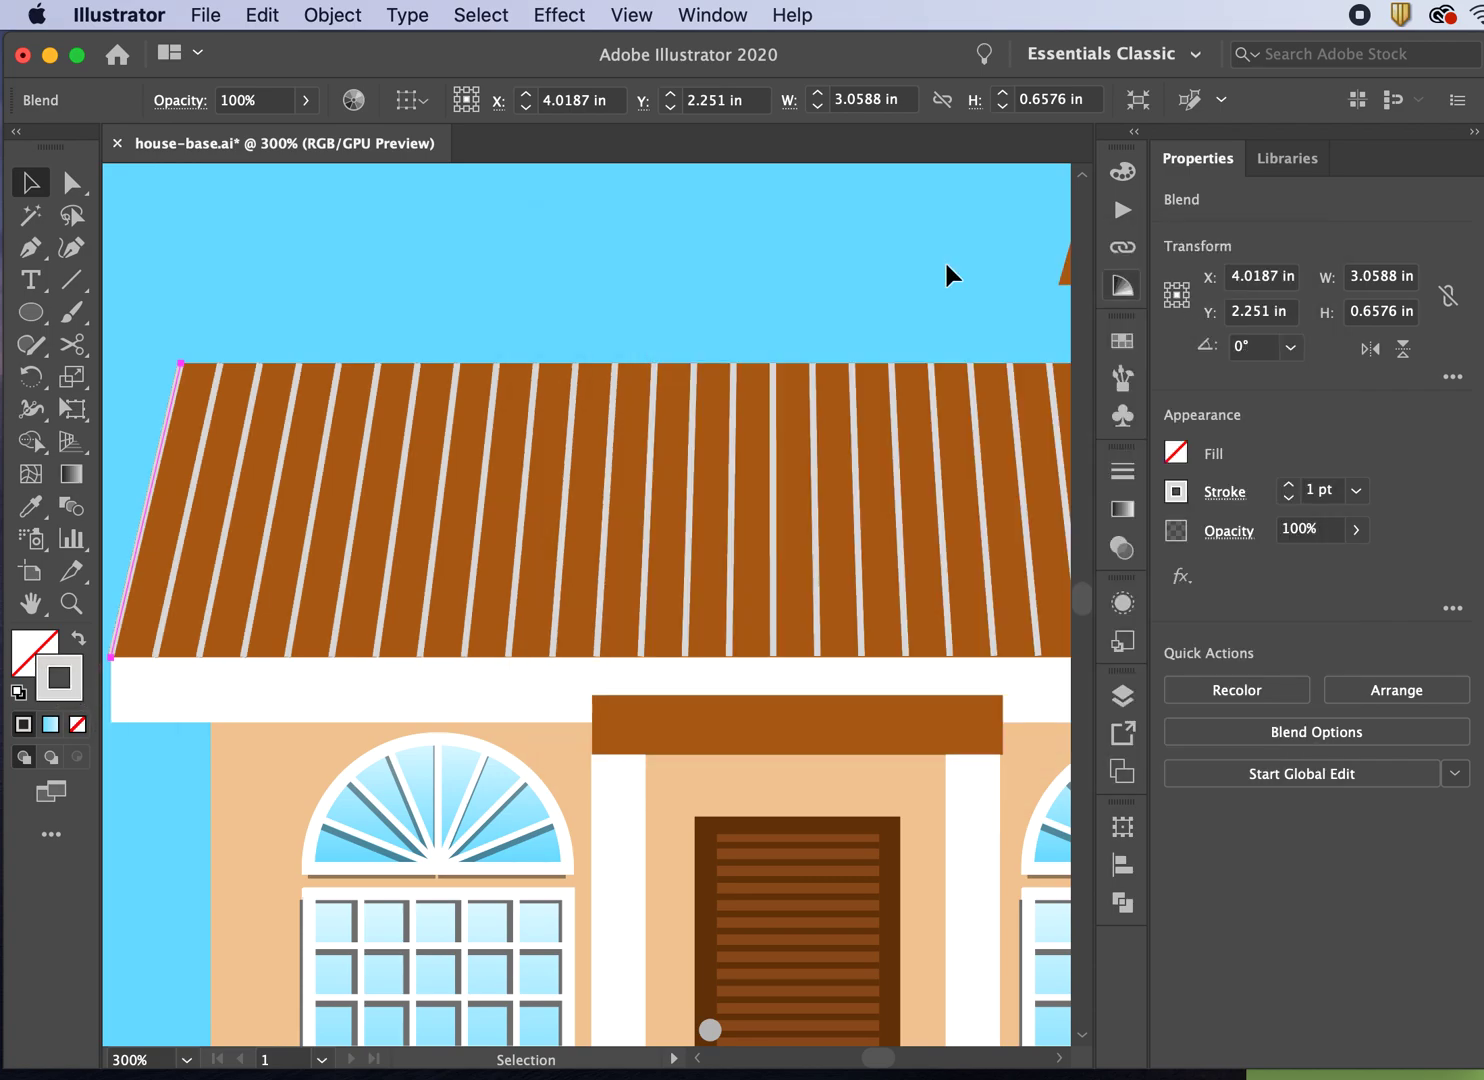
key("Right")
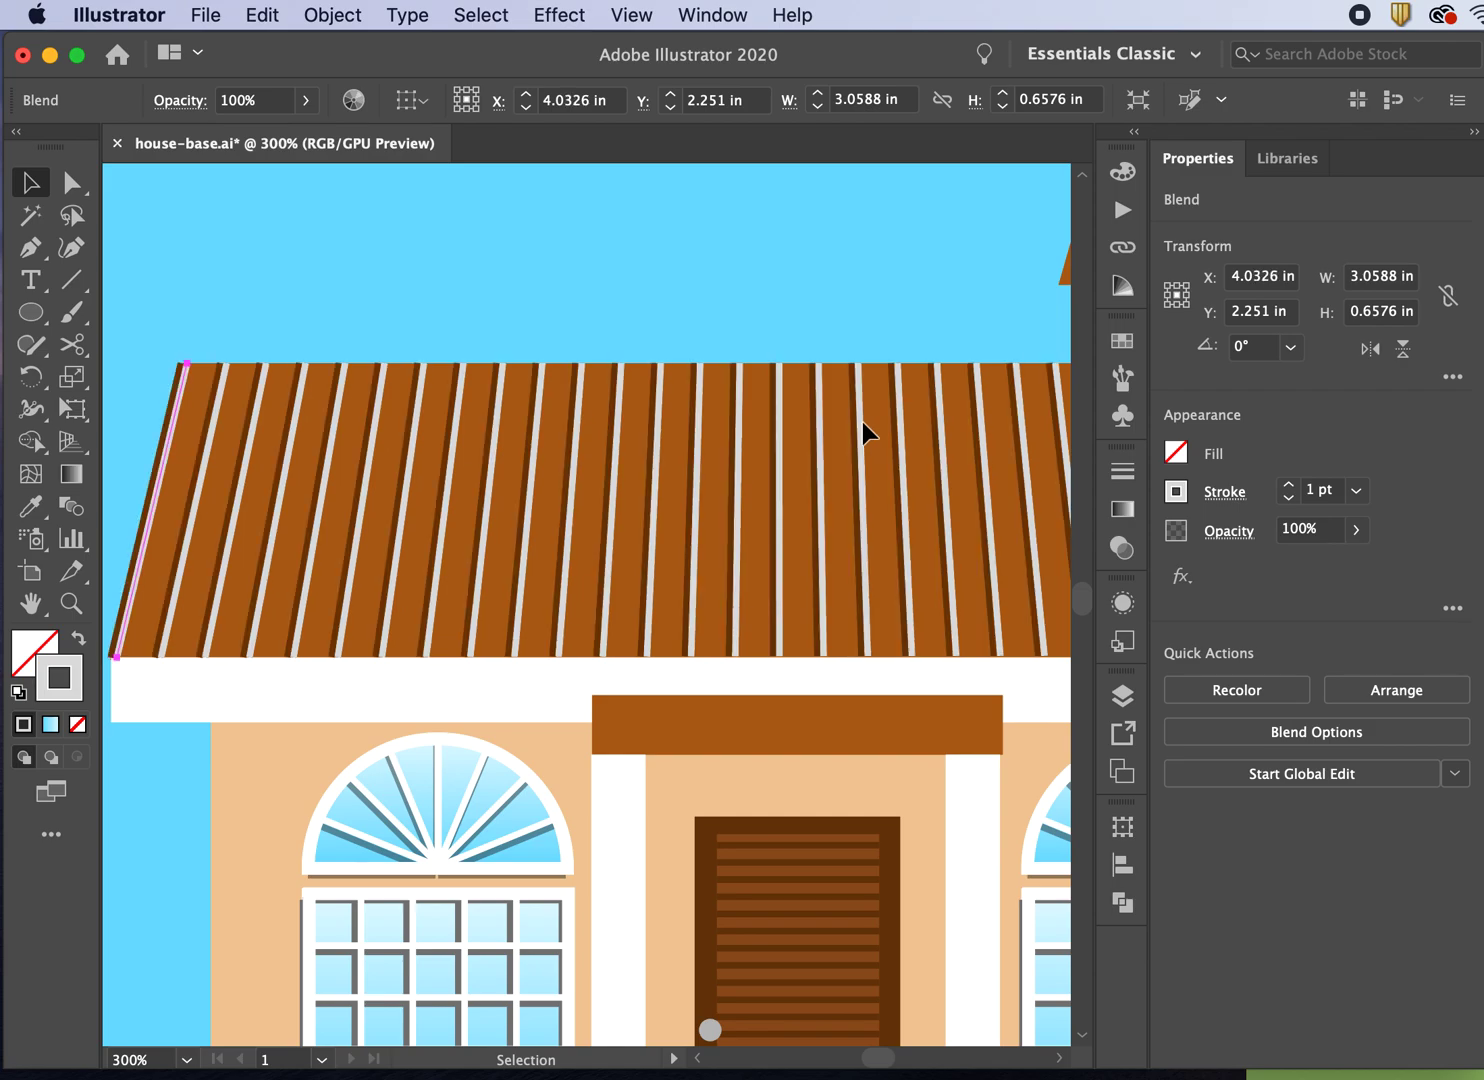
- Reduce the light gray blend's opacity to 30%
key("super+minus")
key("super+minus")
key("super+minus")
key("super+minus")
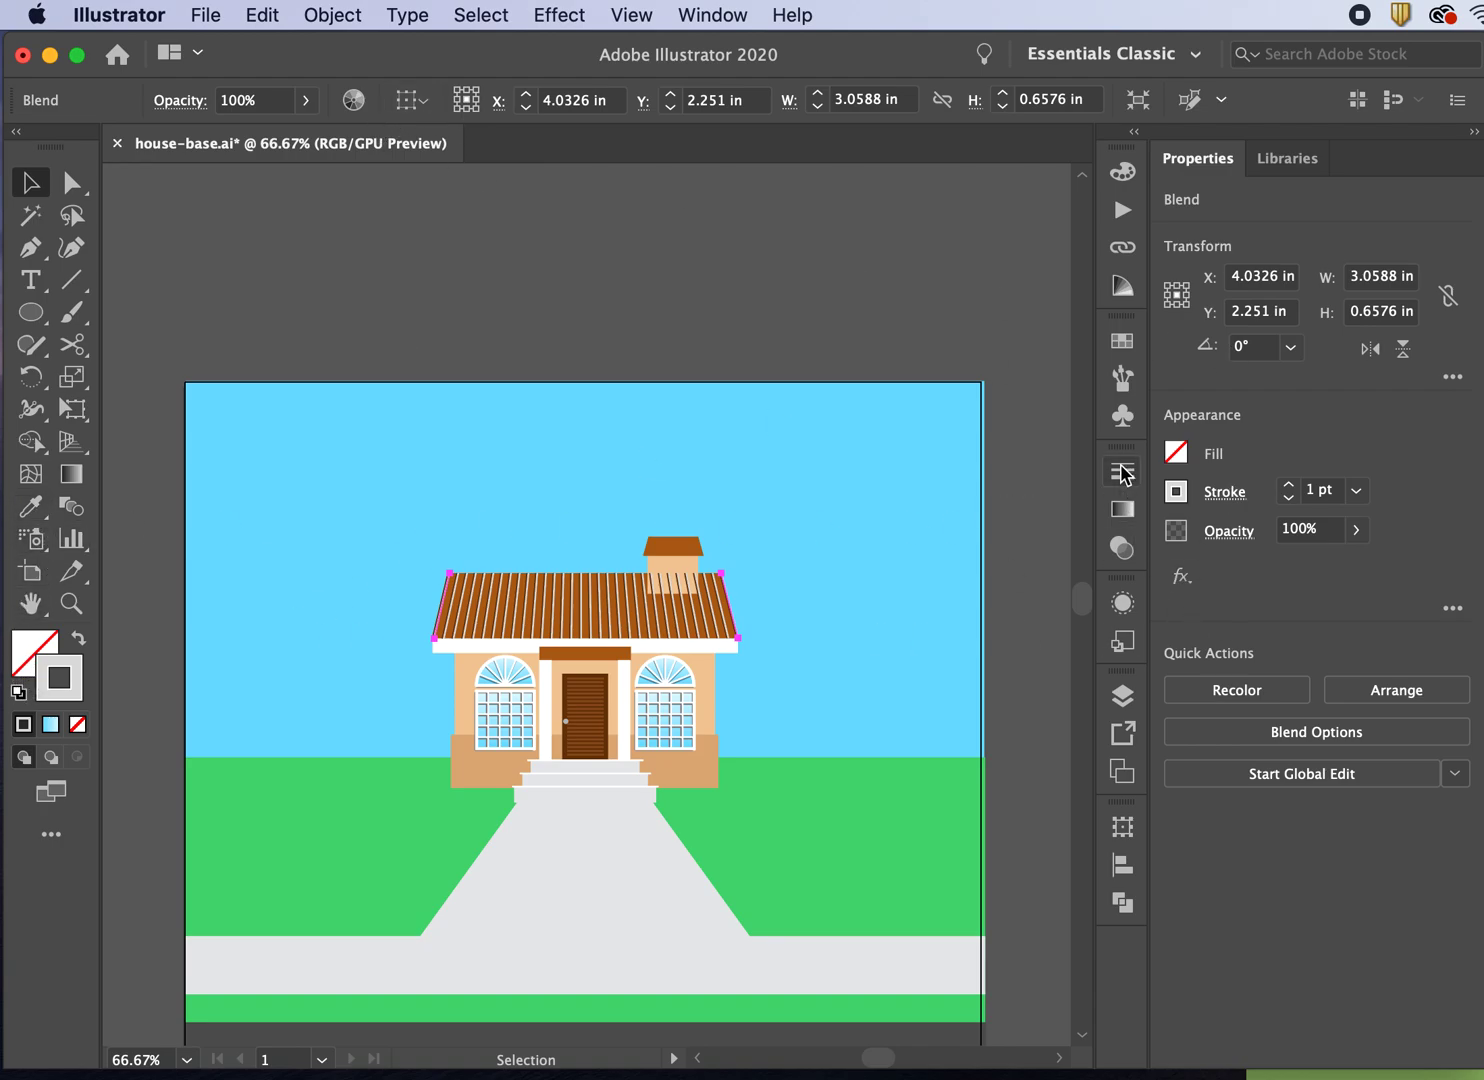
left_click(1123, 603)
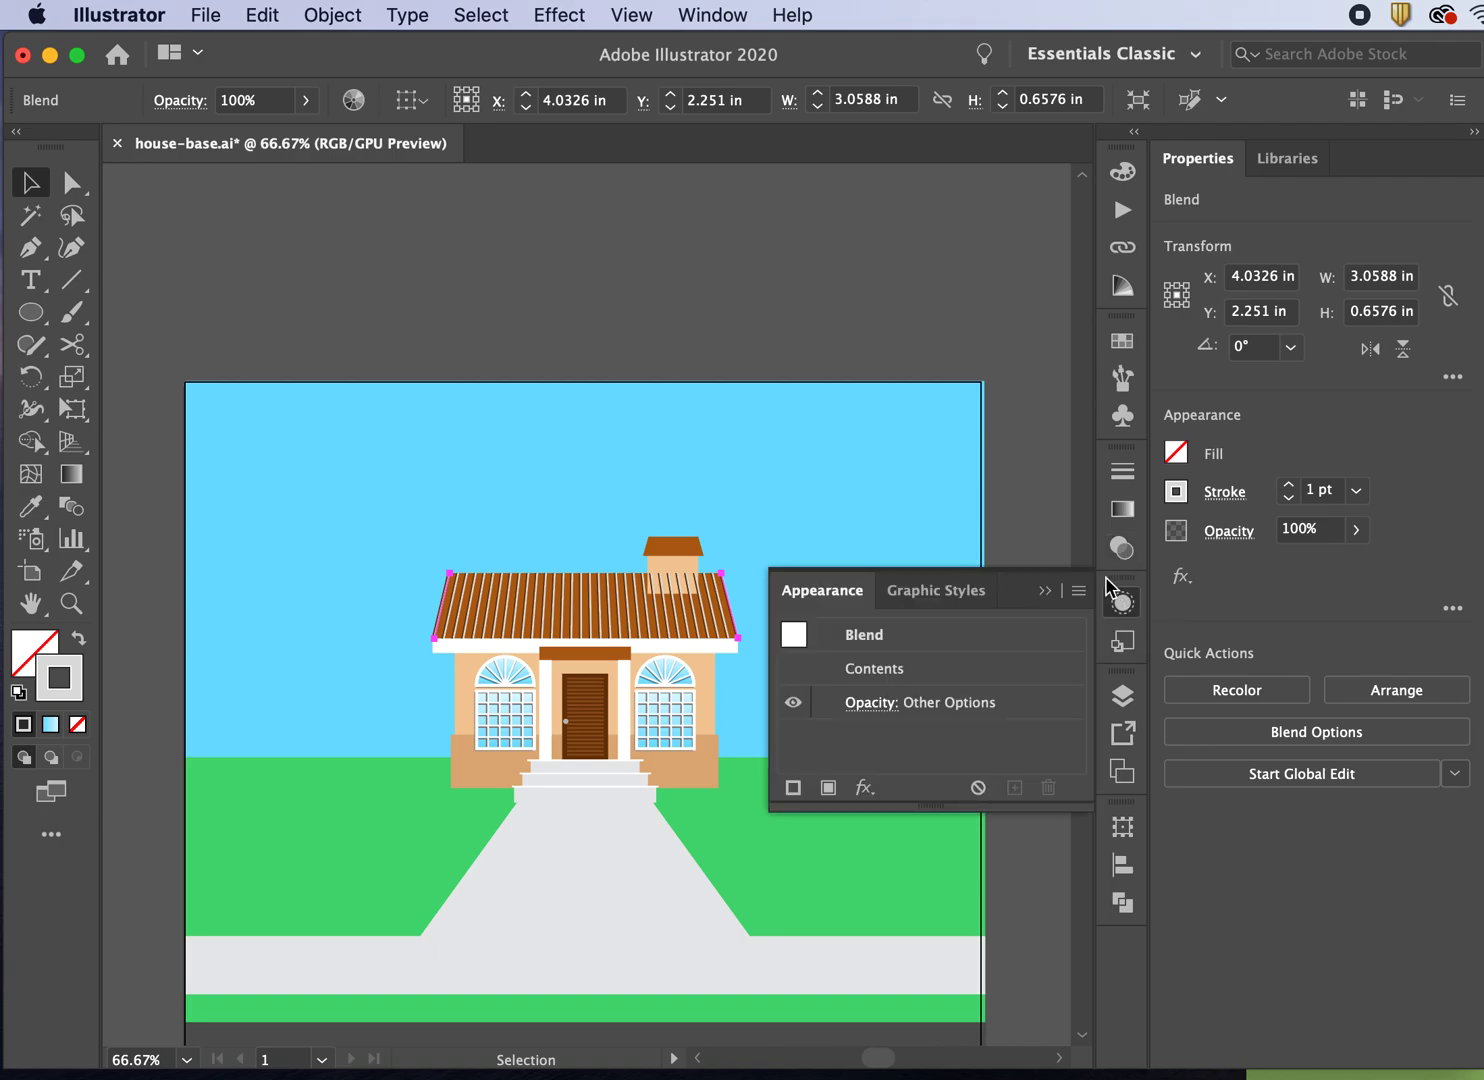
left_click(862, 703)
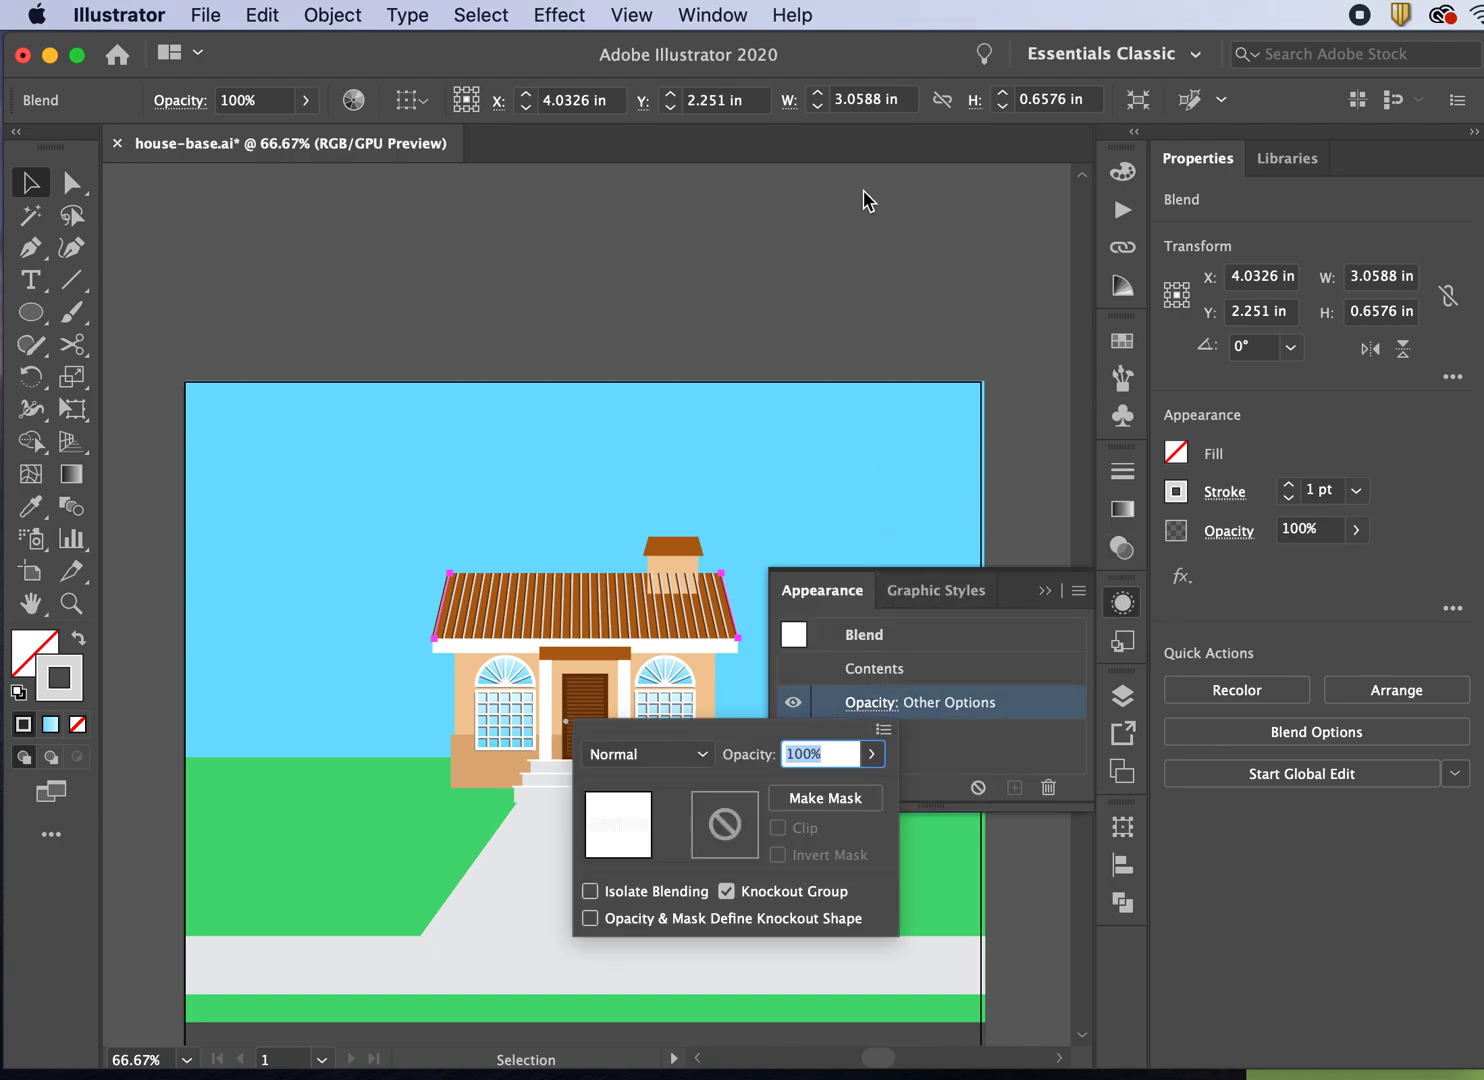
left_click(871, 754)
left_click_drag(865, 797, 798, 788)
left_click(1055, 550)
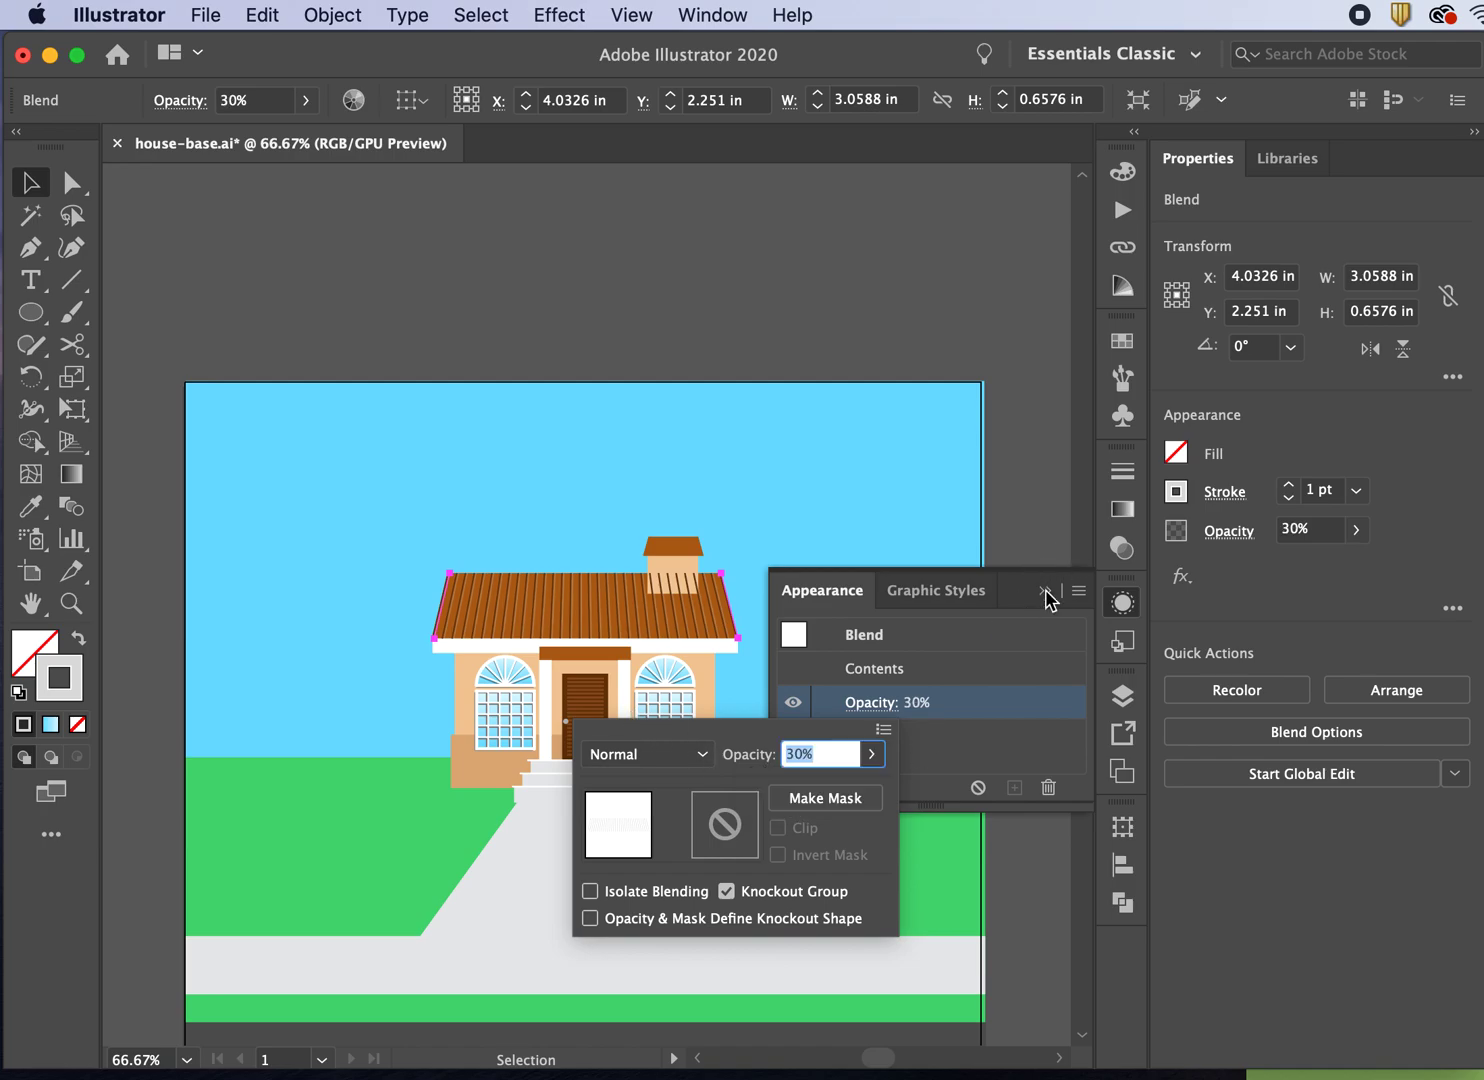
- Examine the overlaid brown and light gray roof lines up close, including where they cross the chimney
left_click(1045, 585)
left_click(955, 528)
left_click(1045, 590)
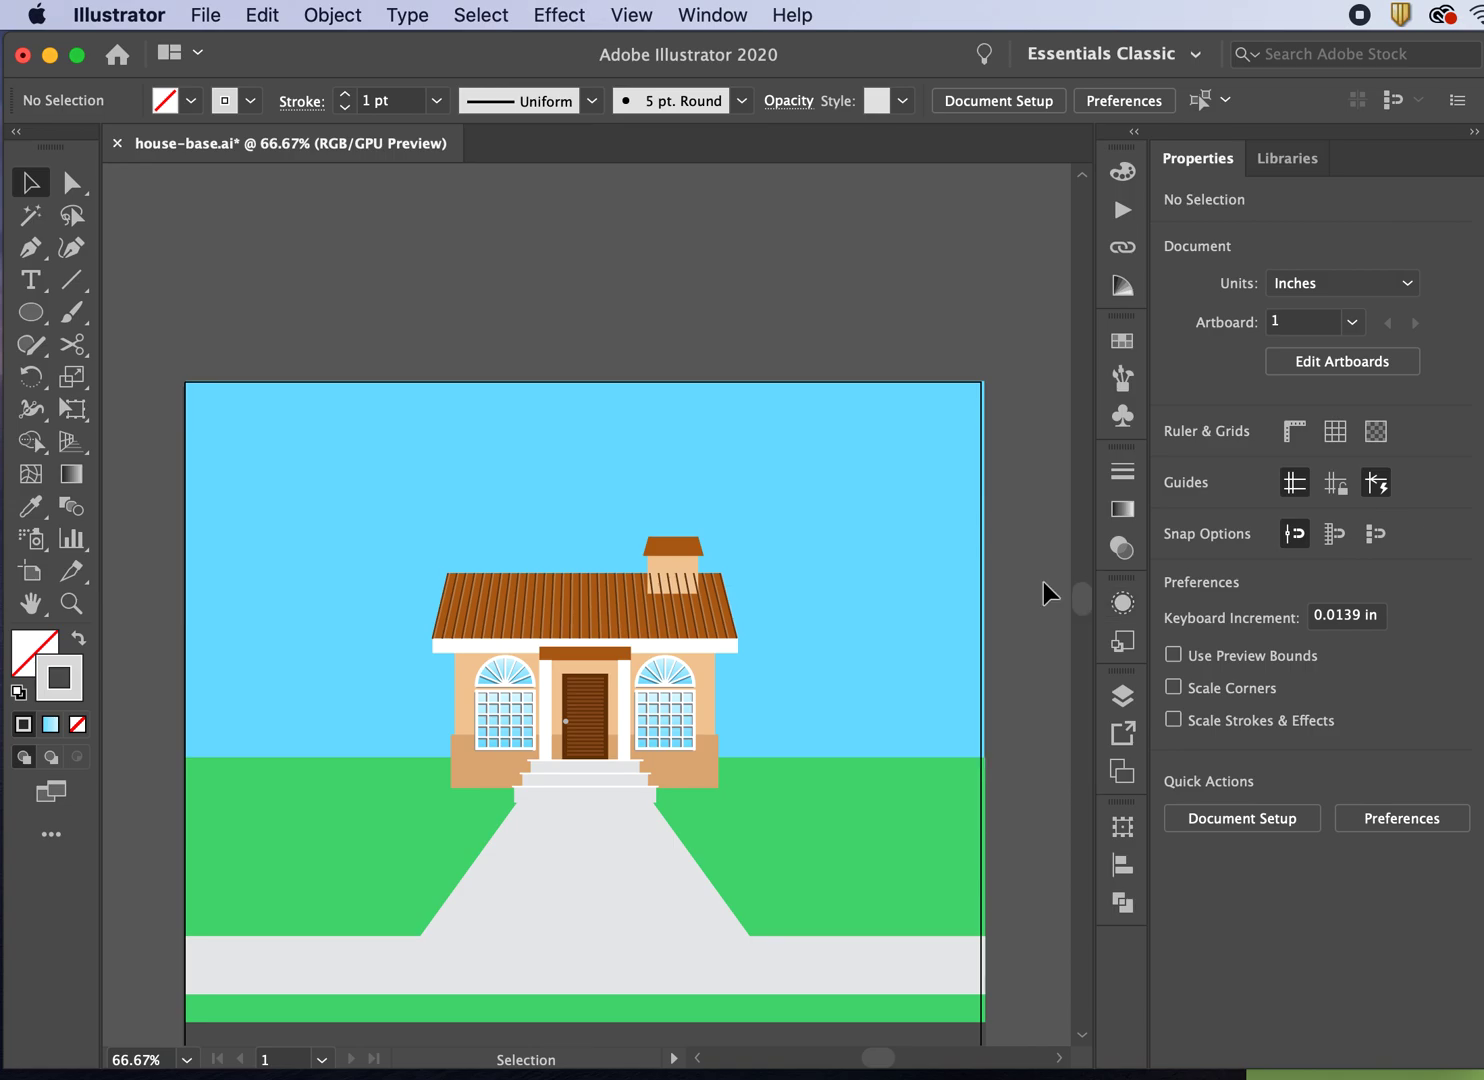
key("super+equal")
key("super+equal")
key("super+equal")
key("super+minus")
key("super+minus")
key("super+minus")
key("super+minus")
key("super+minus")
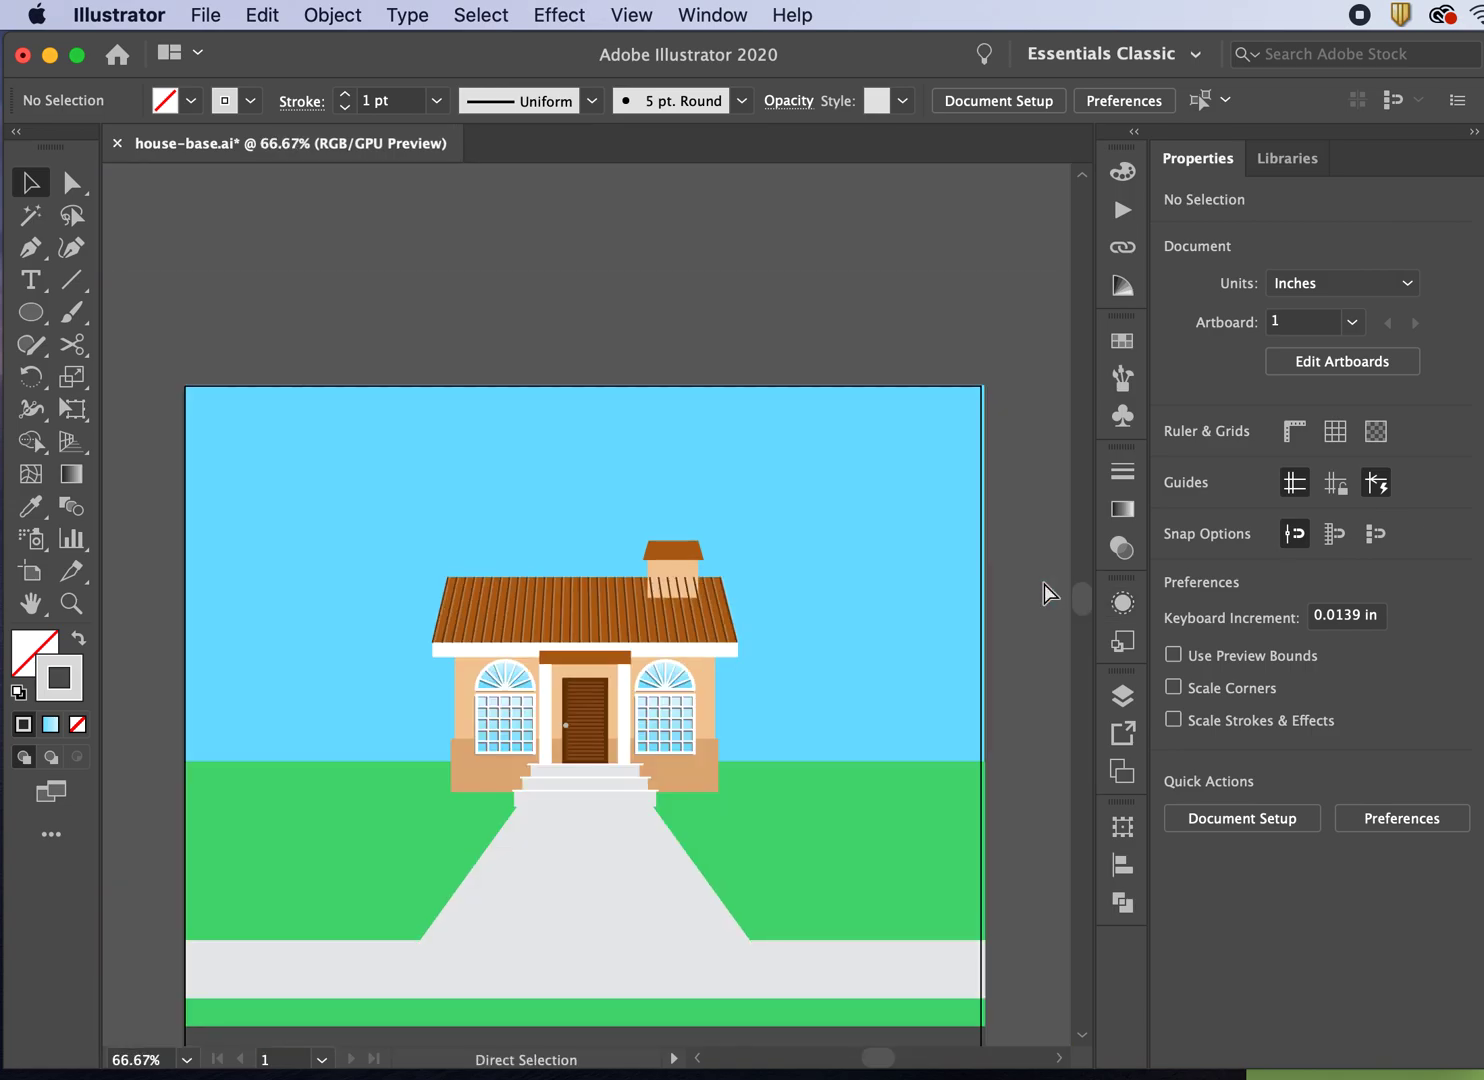
key("super+equal")
key("super+equal")
key("super+equal")
key("super+equal")
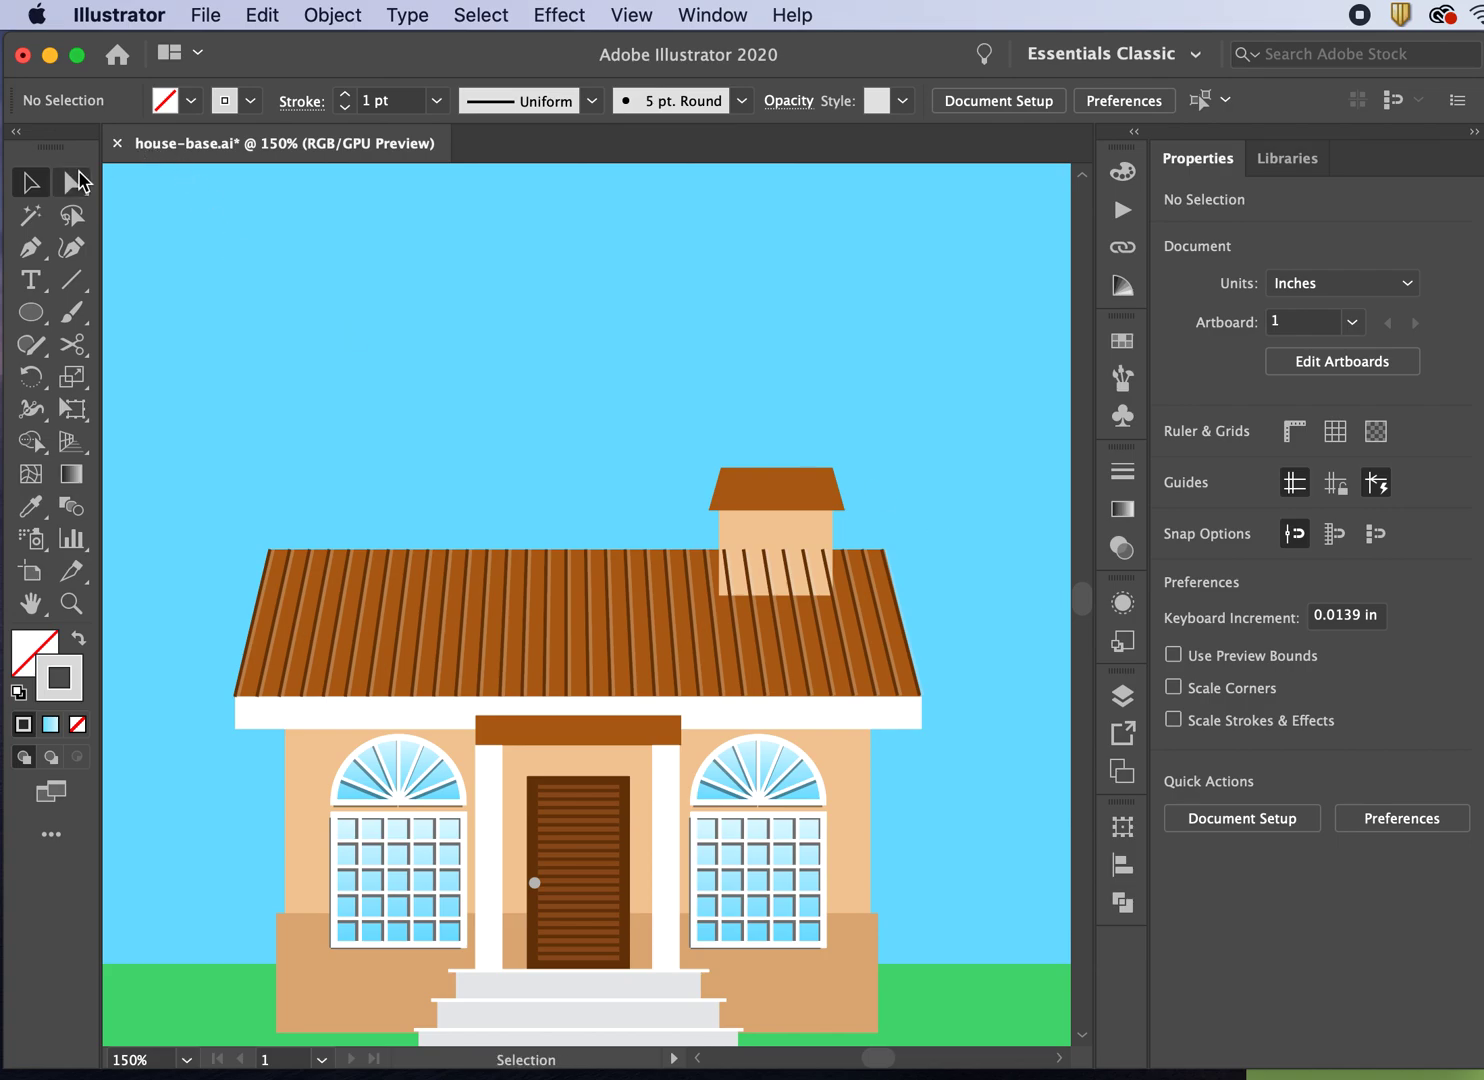
left_click(371, 546)
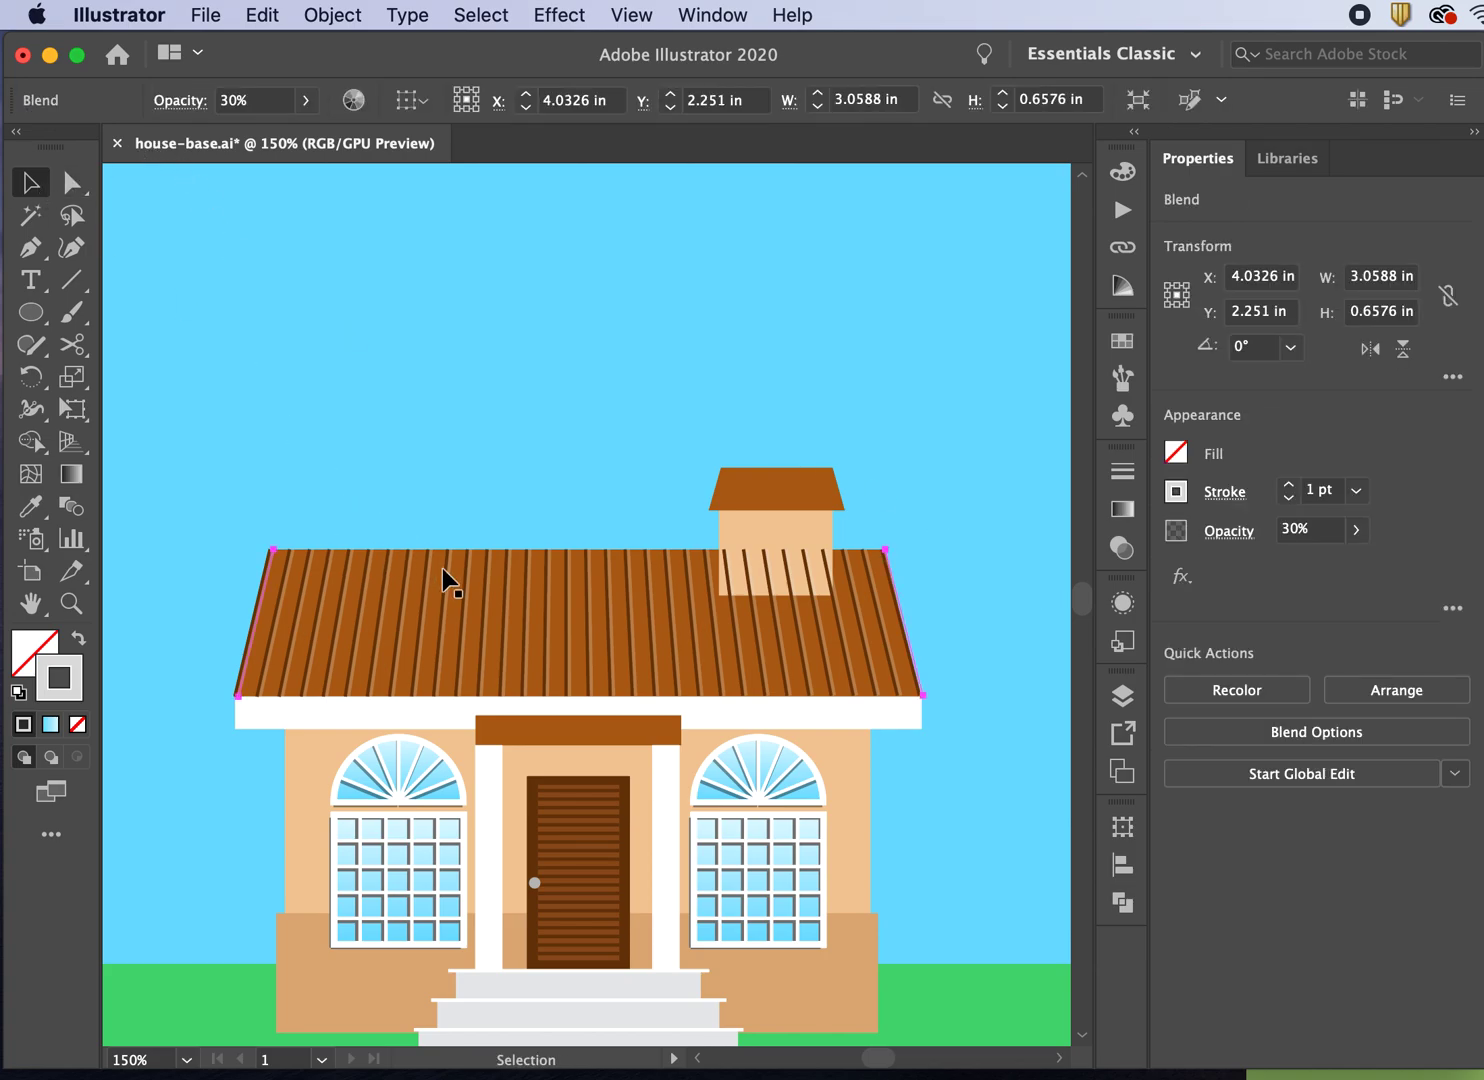
left_click(908, 558)
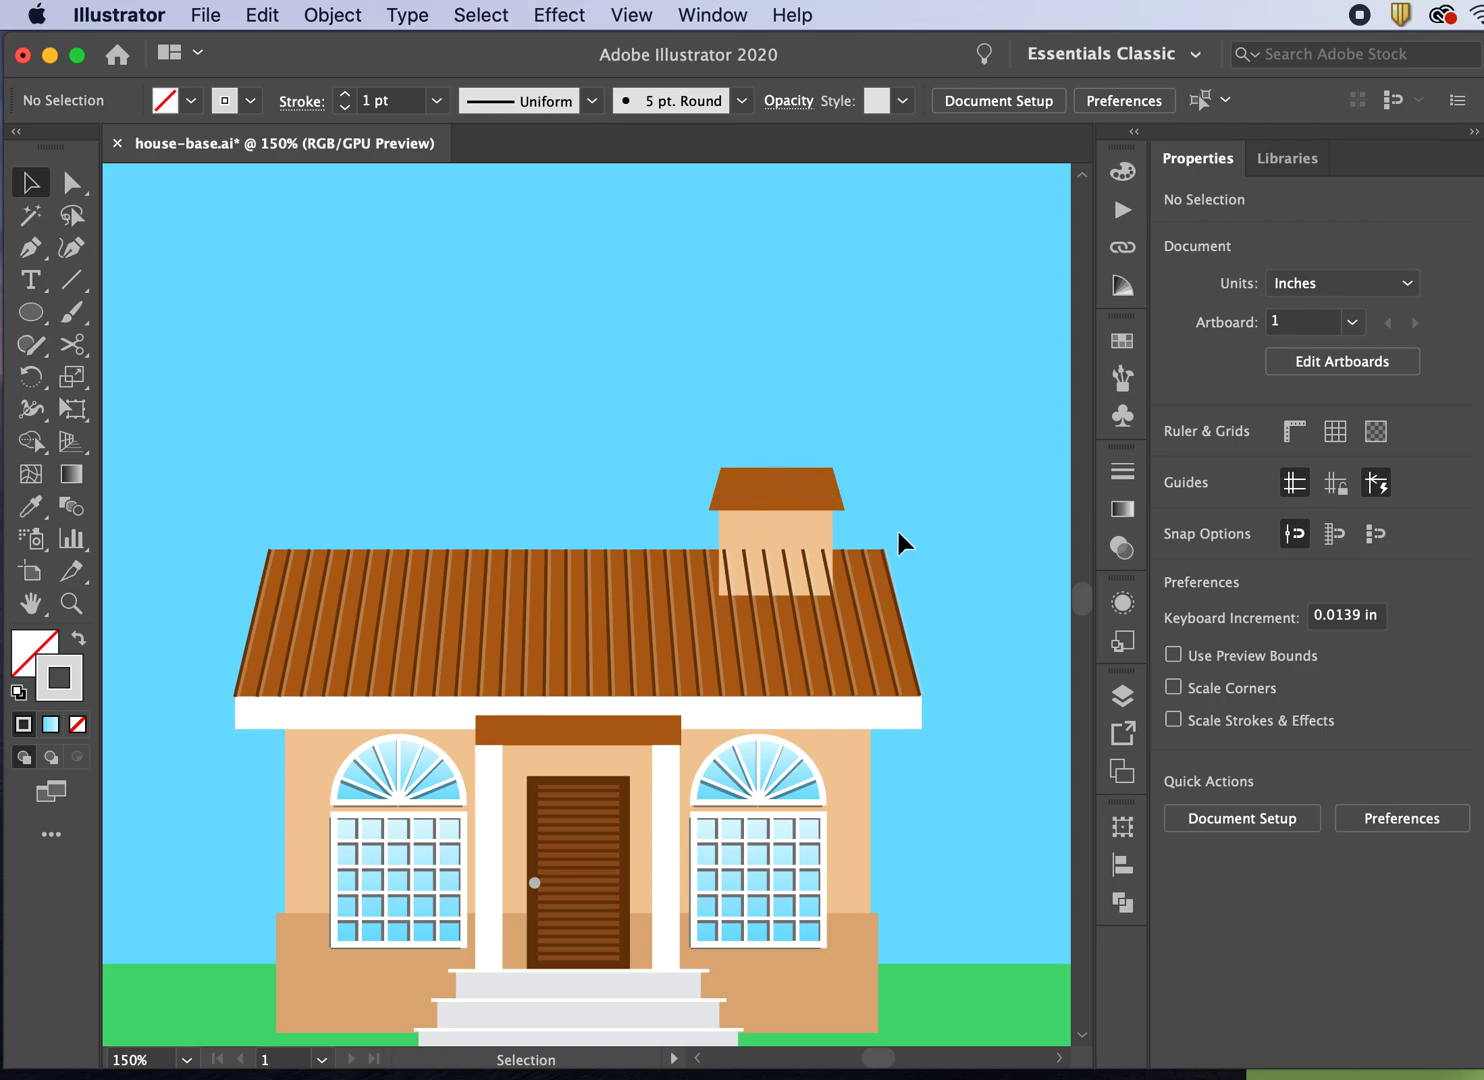
- Toggle the visibility of the house base, bg and house details layers to find which one holds the chimney
left_click(1121, 695)
left_click(790, 512)
left_click(790, 512)
left_click(790, 541)
left_click(790, 541)
left_click(790, 486)
left_click(790, 486)
scroll(677, 488, "right", 5)
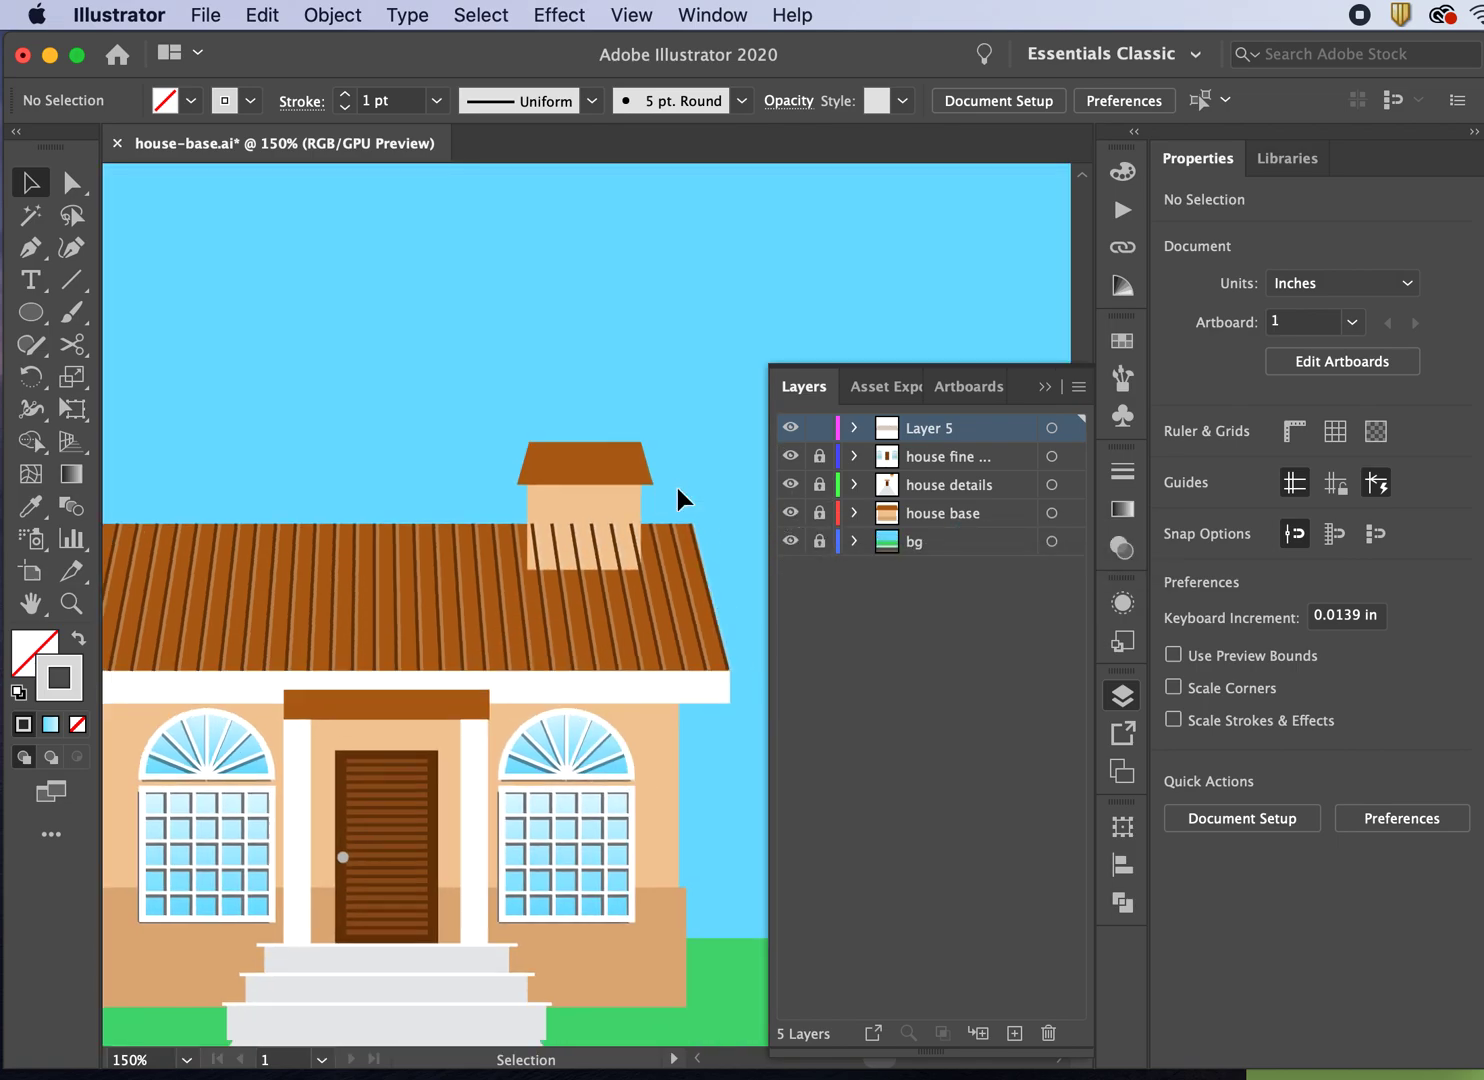
- Unlock the house details layer and cut the chimney's cap and body from it
left_click(819, 484)
left_click(606, 446)
left_click(579, 490, "shift")
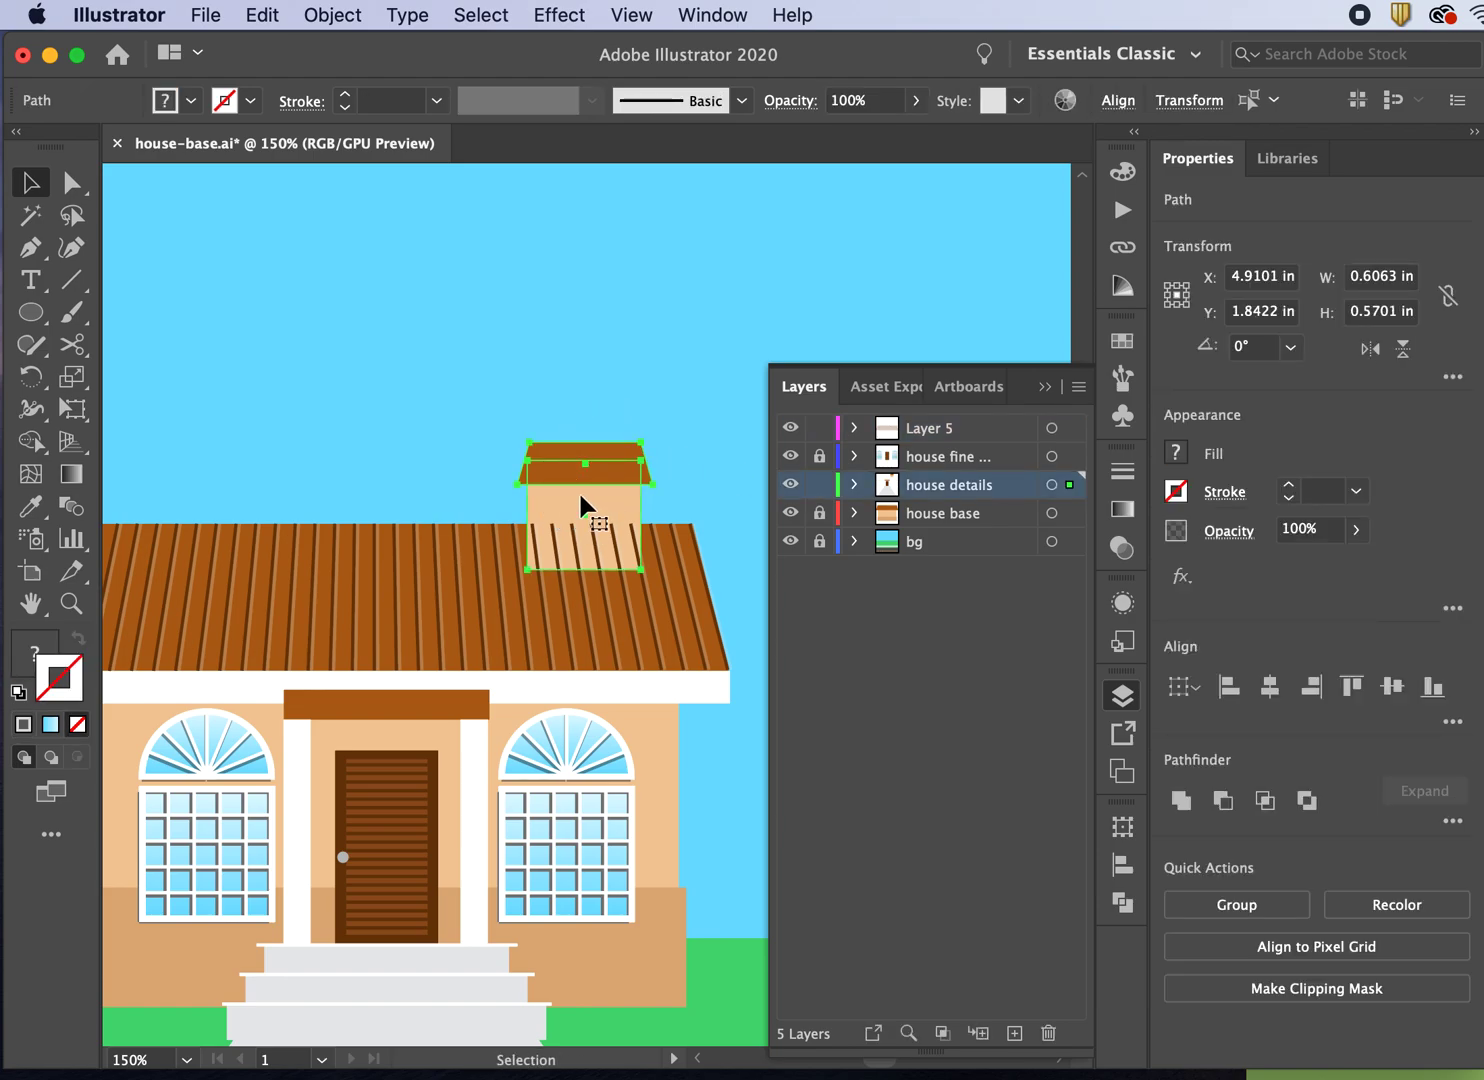
left_click(264, 18)
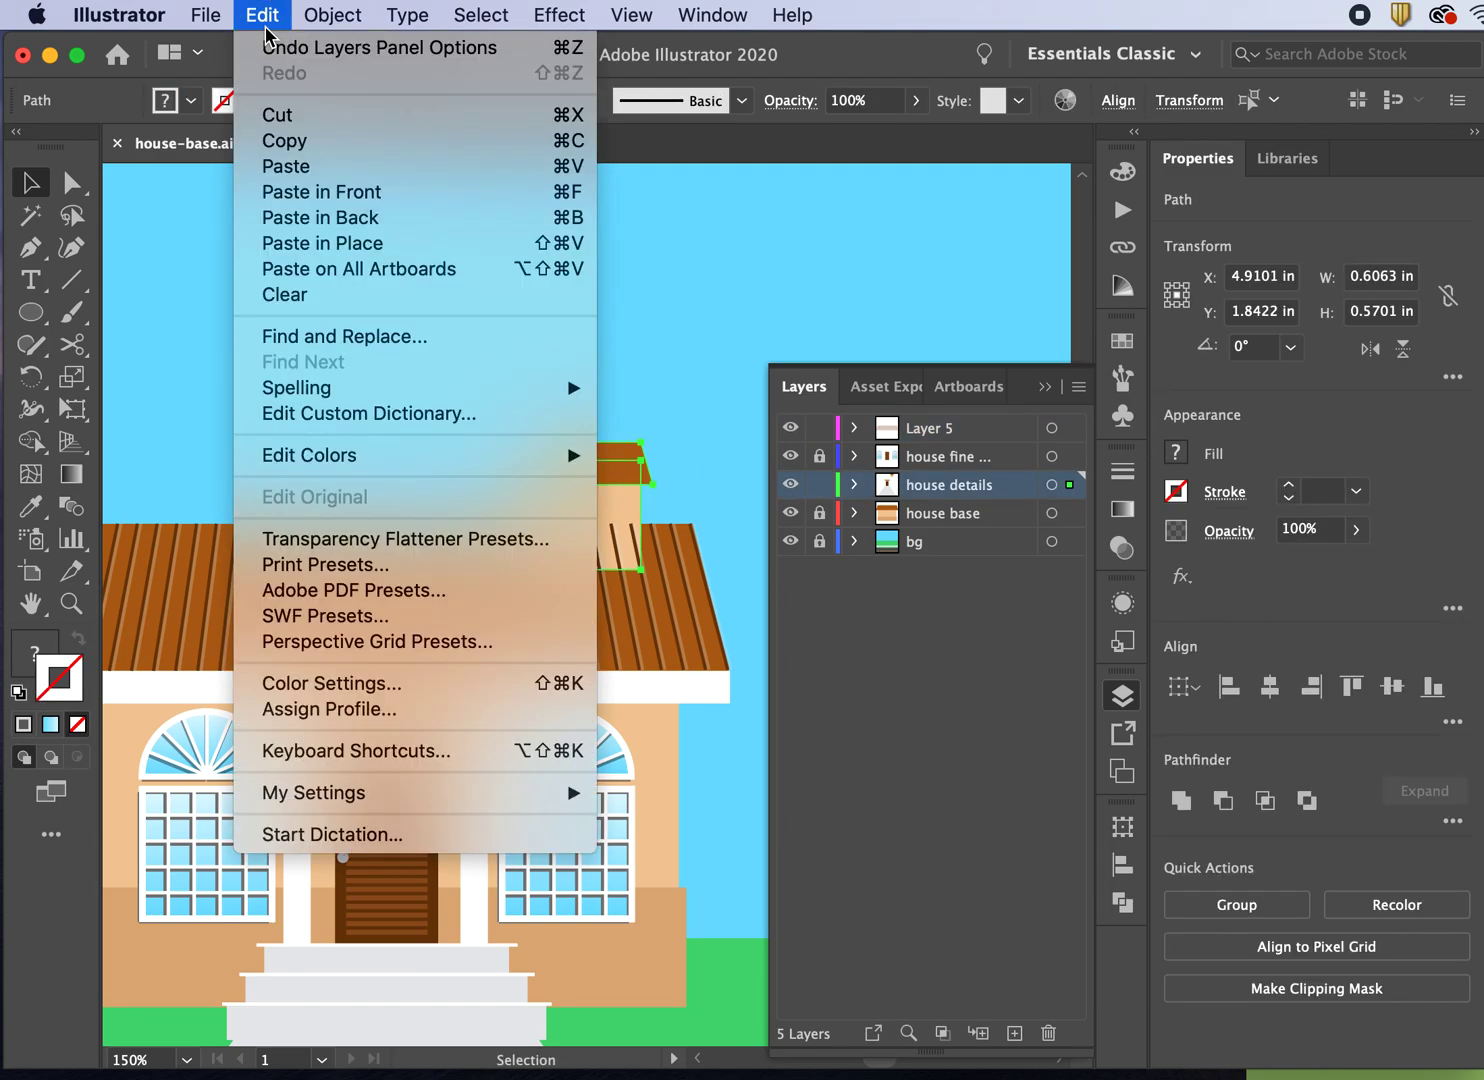
left_click(282, 117)
- Create a layer named "chimney" above Layer 5 and paste the cut chimney pieces in place on it
left_click(944, 462)
left_click(936, 430)
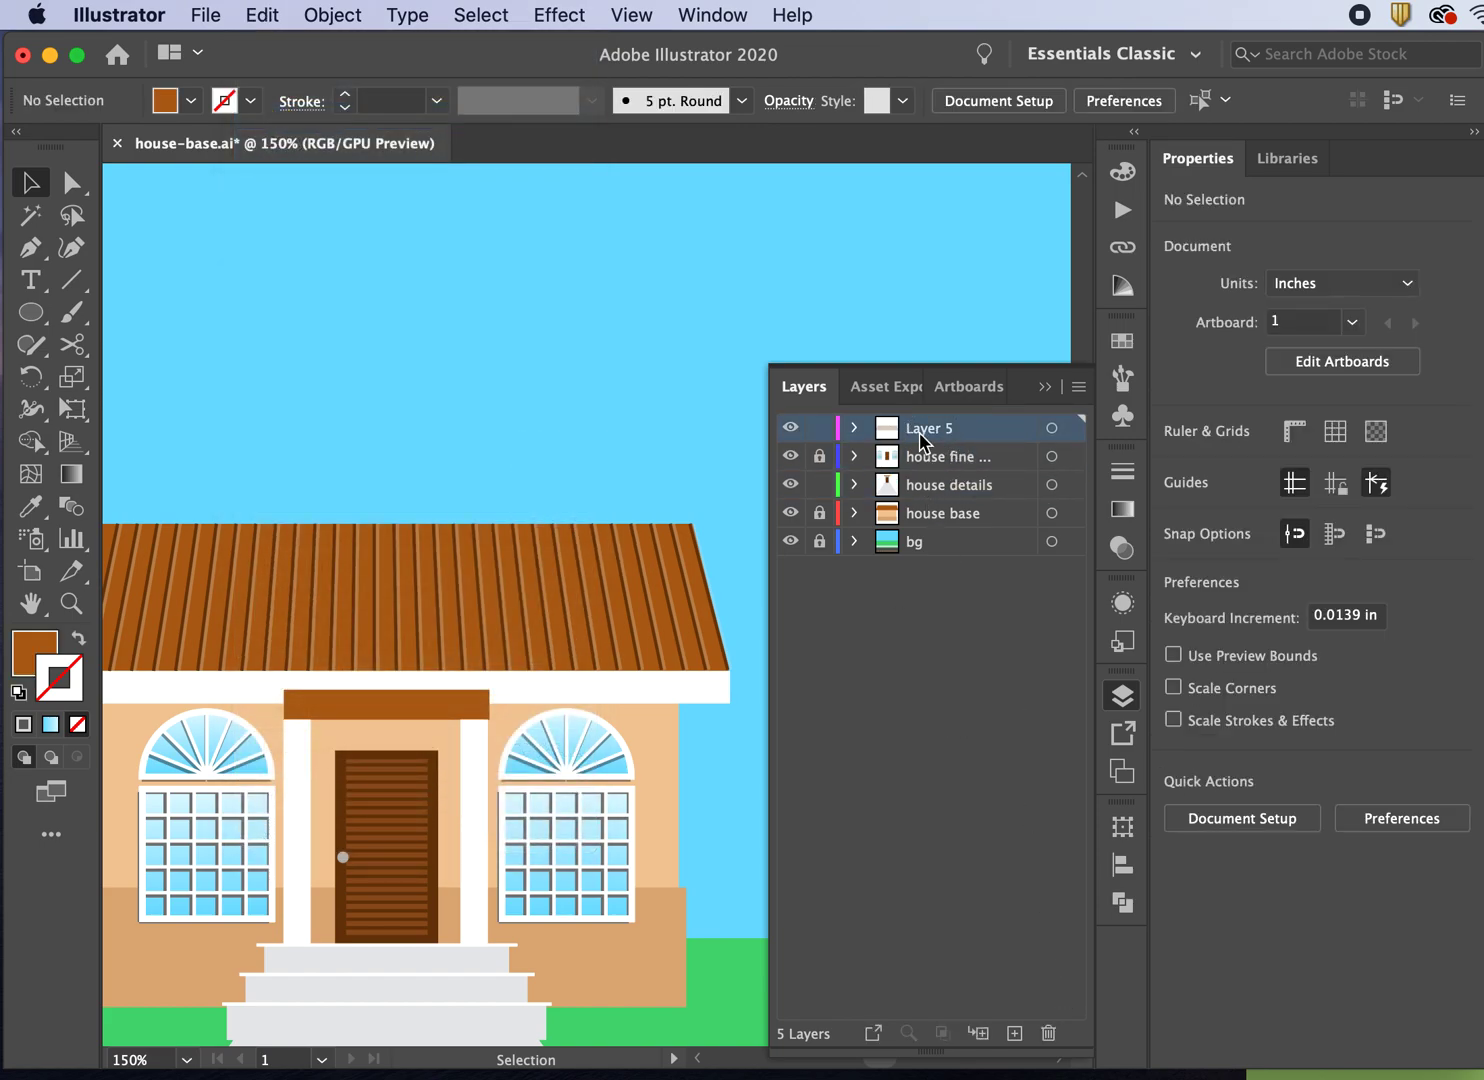
left_click(1014, 1032)
left_click(936, 430)
double_click(936, 430)
type("chimn")
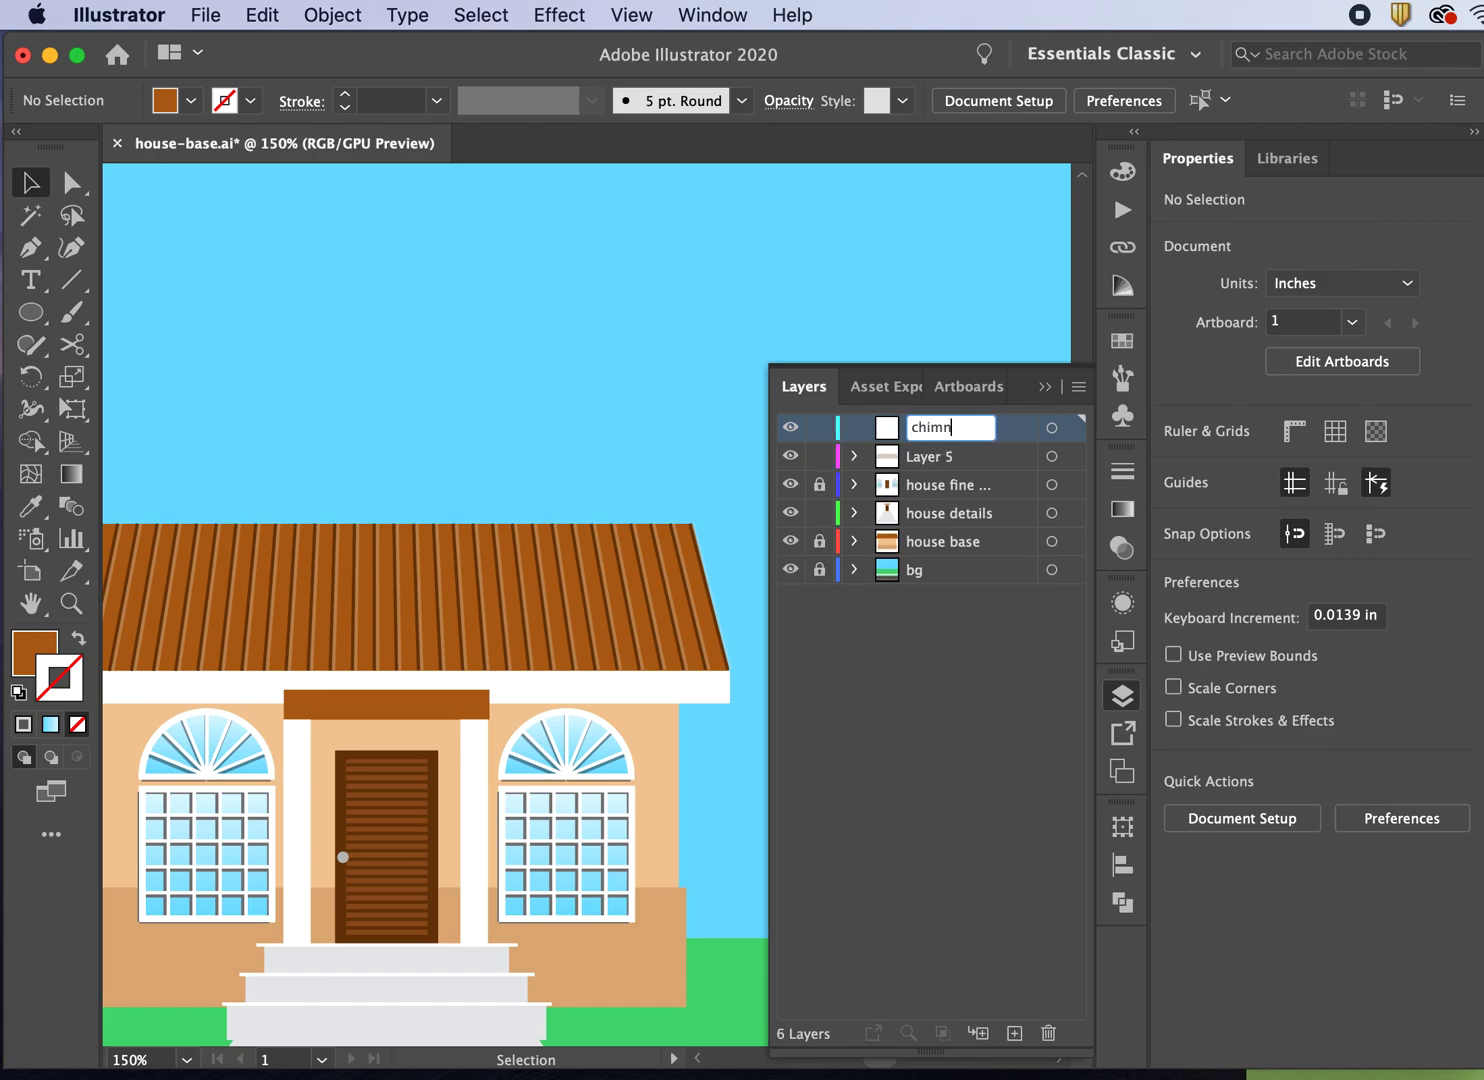
type("ey")
key("Return")
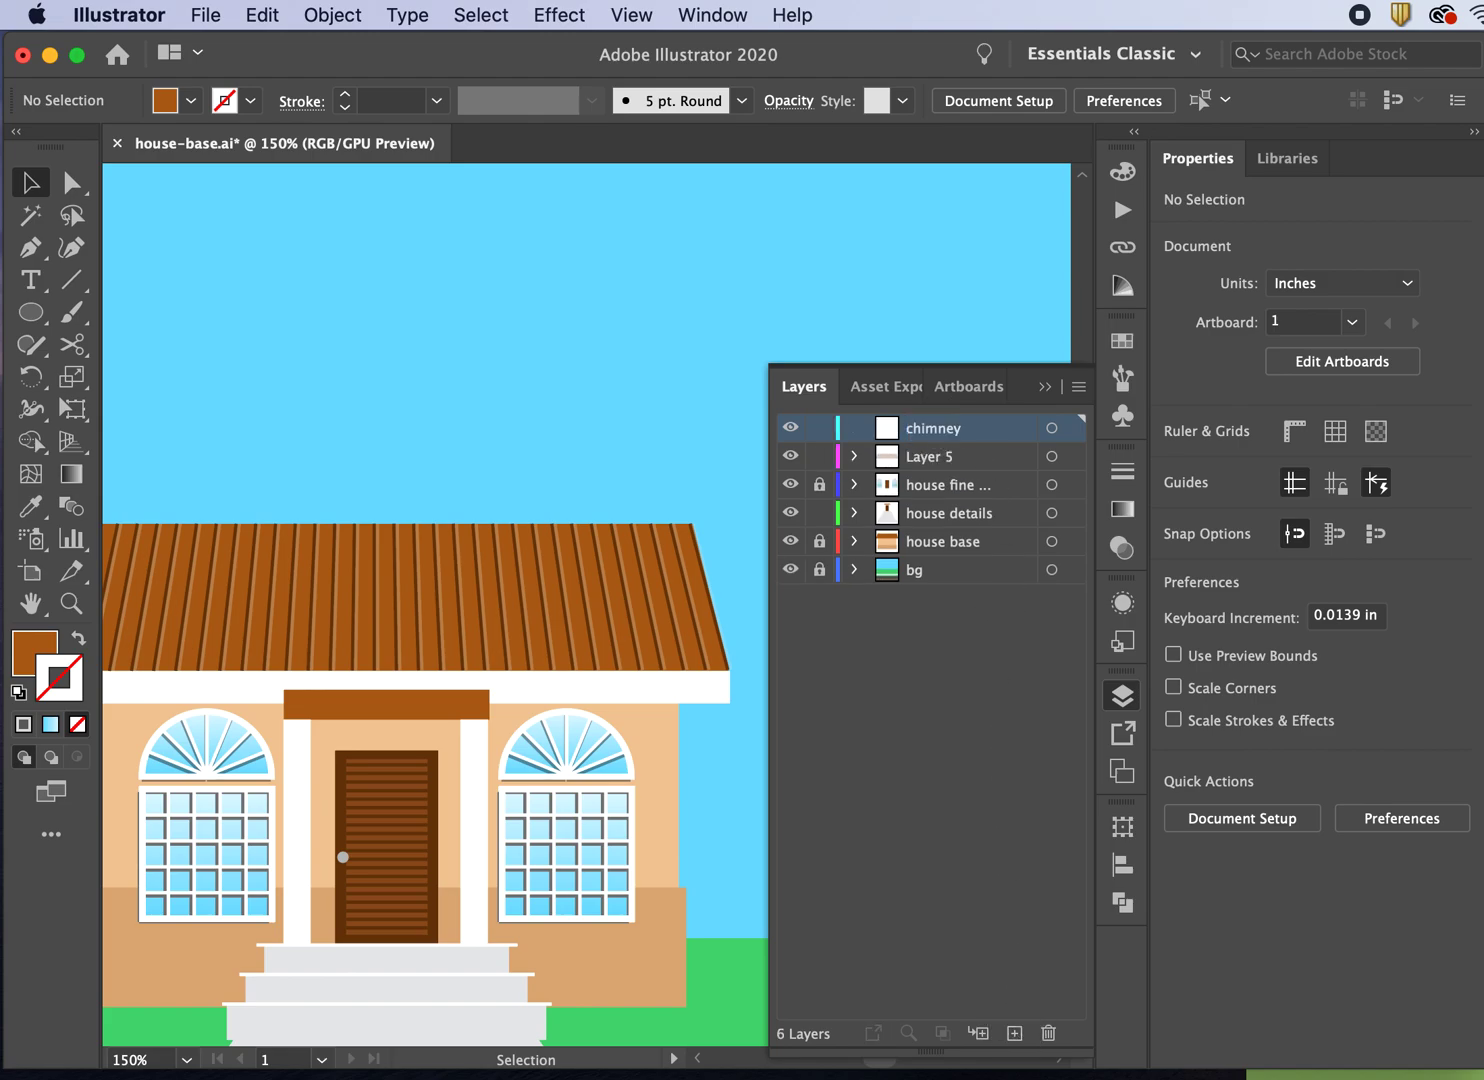
left_click(262, 14)
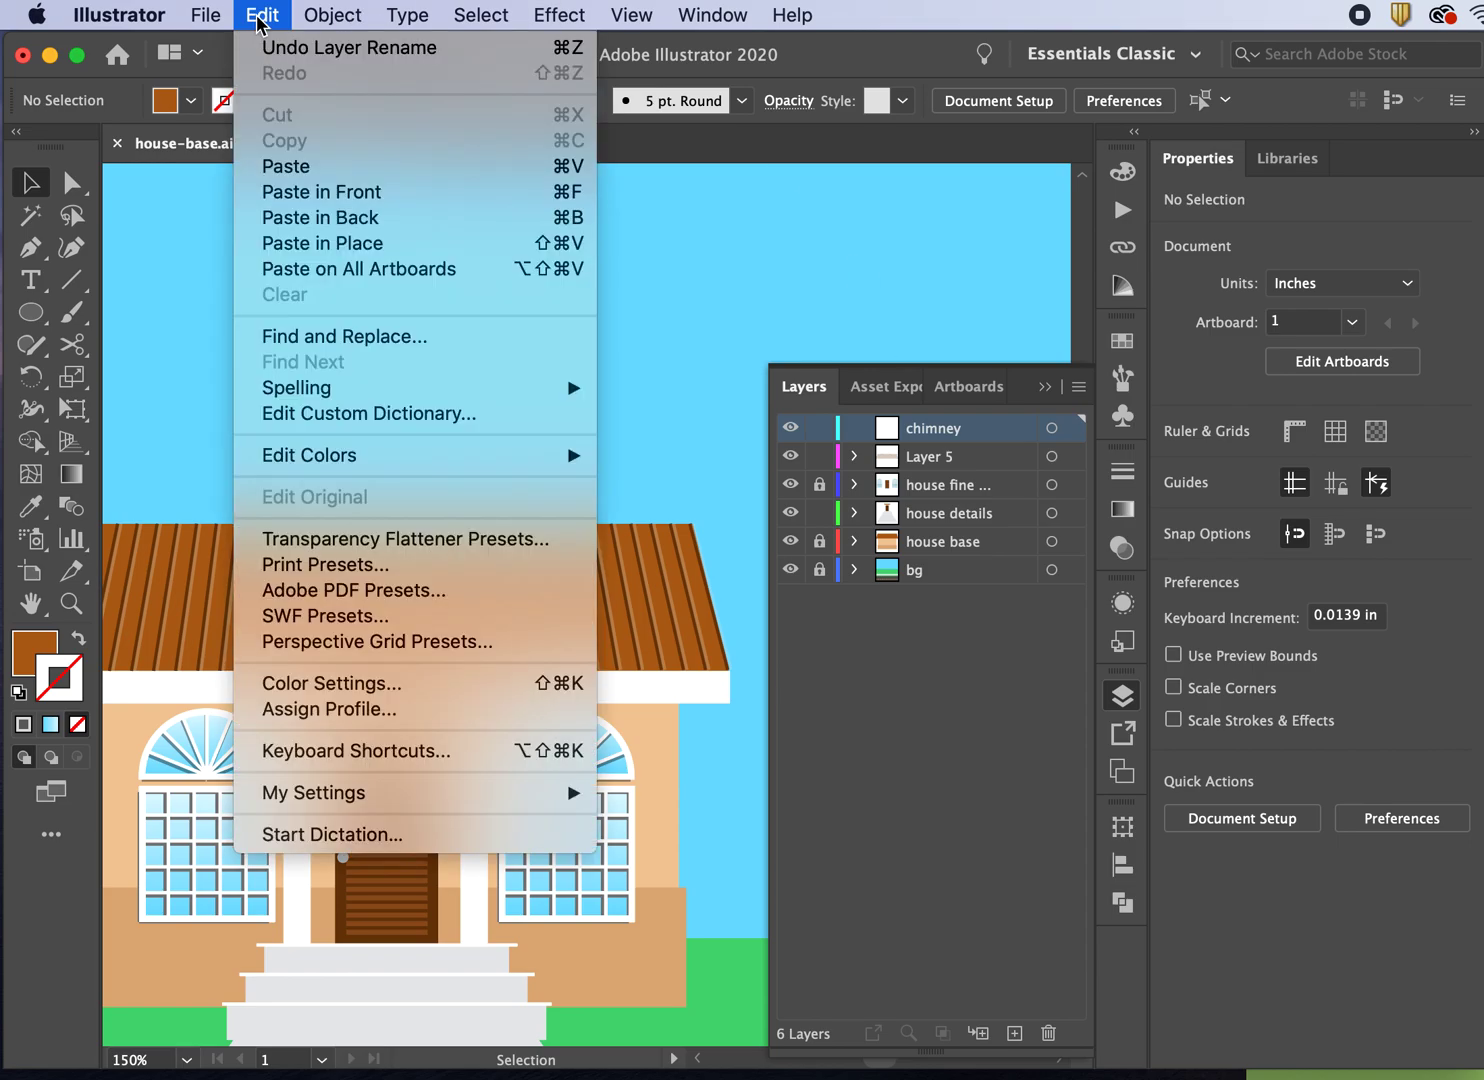
left_click(274, 243)
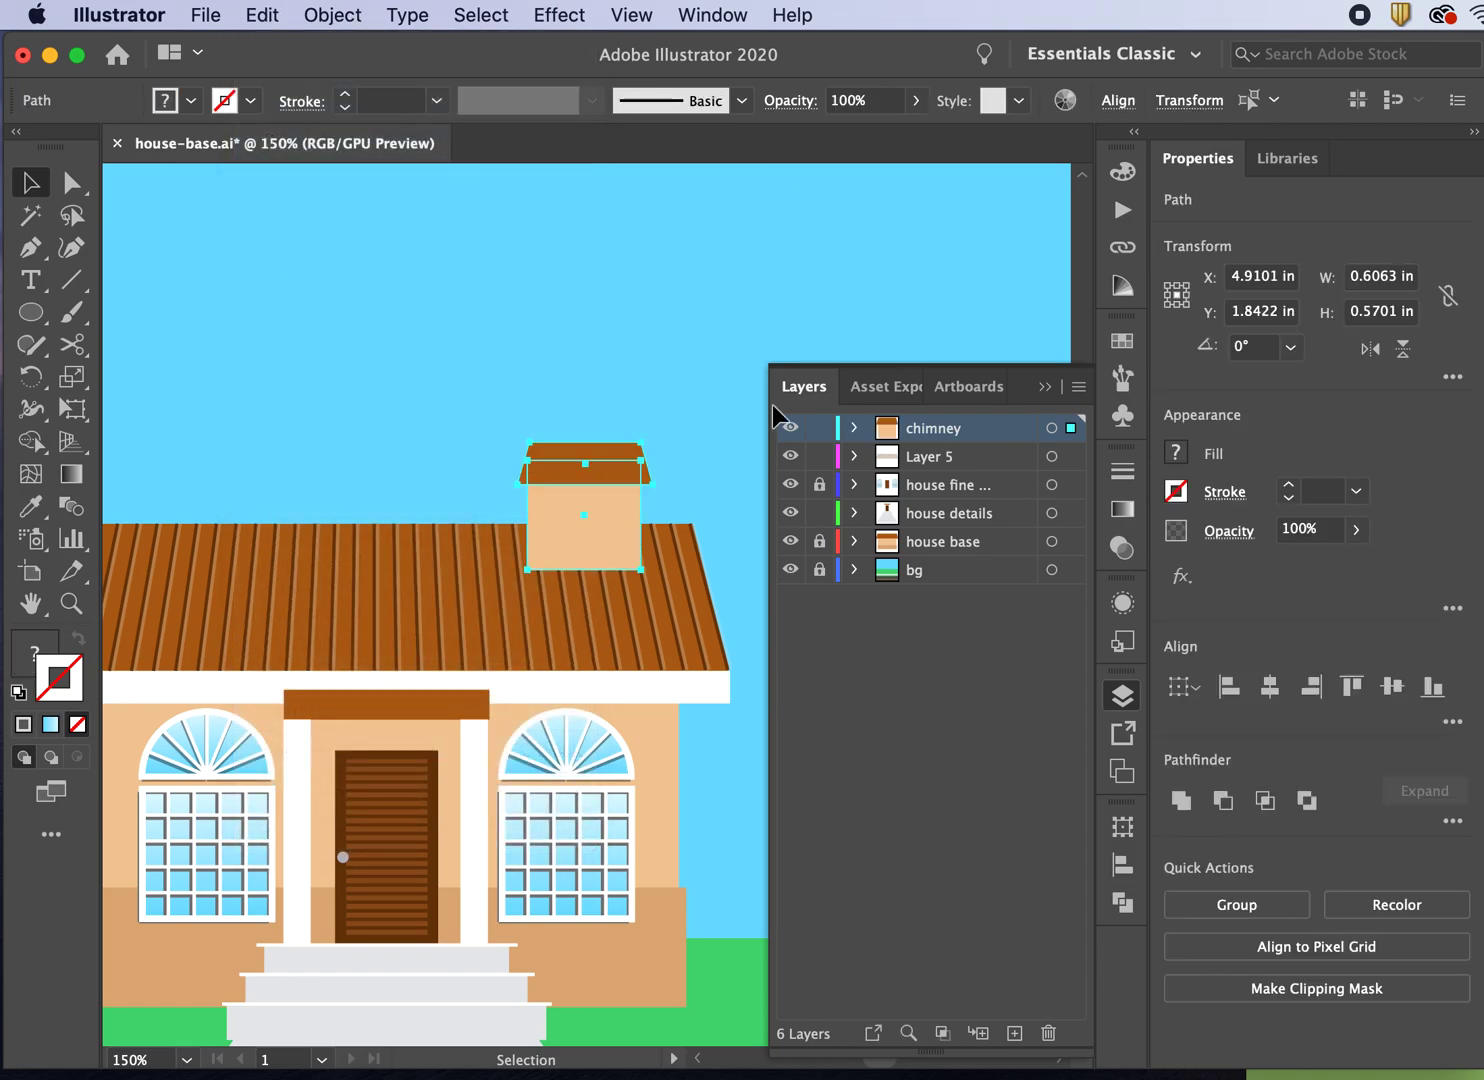
- Rename Layer 5 as "roof details" and deselect the chimney artwork
left_click(1018, 780)
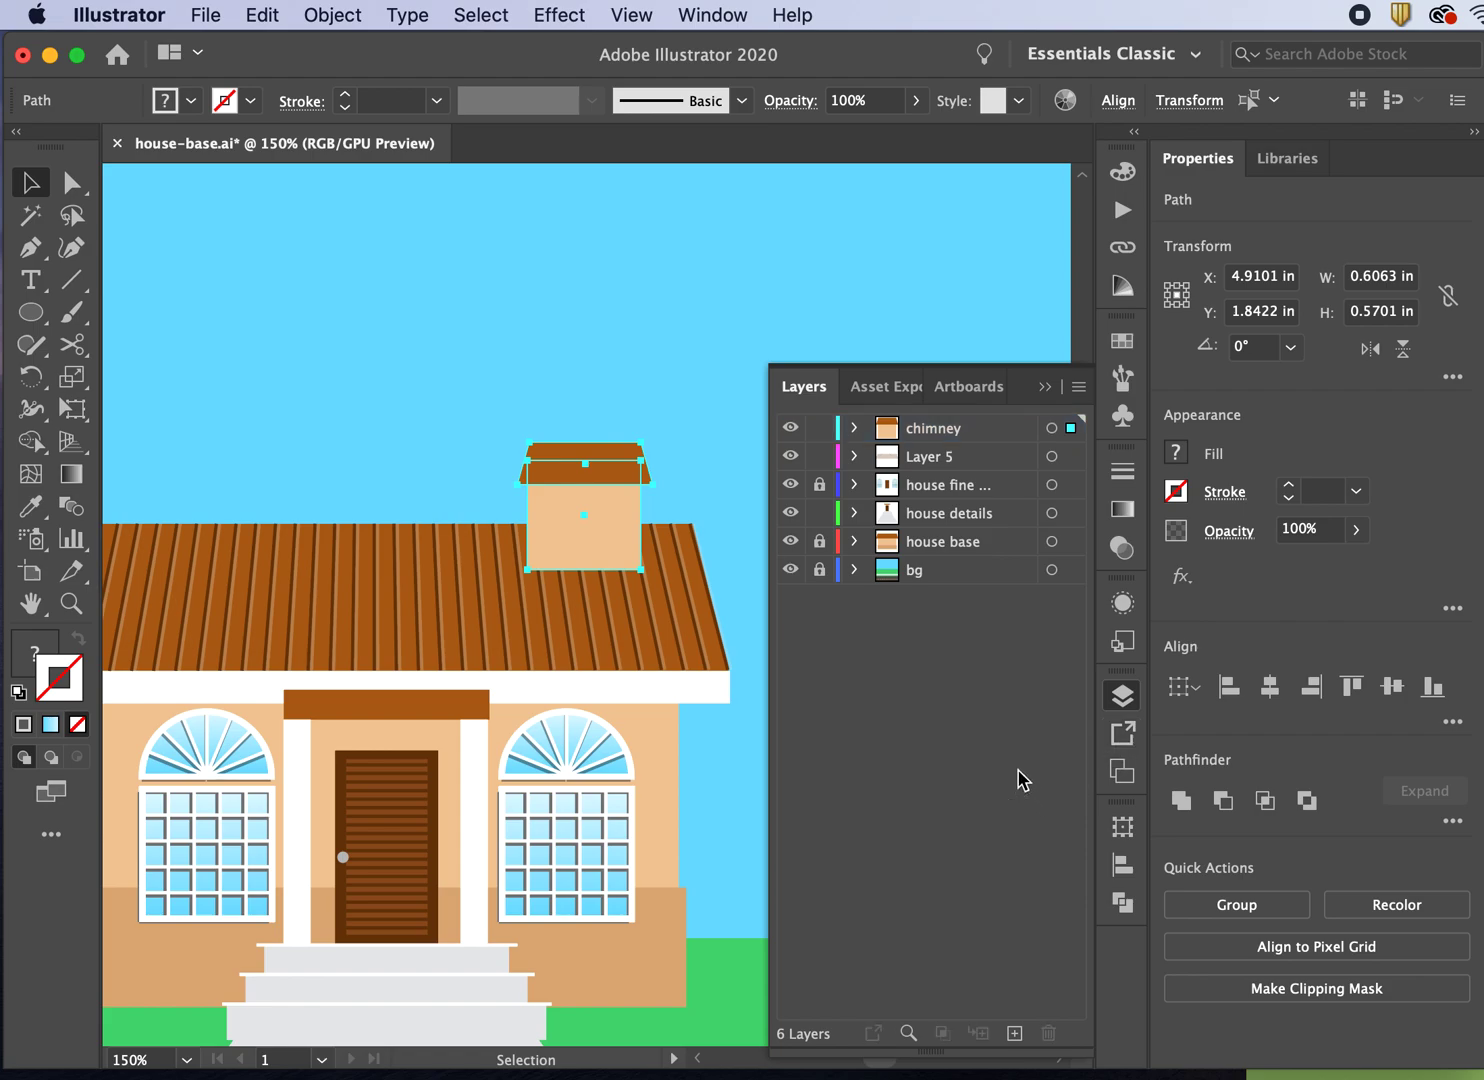
double_click(920, 462)
type("roof detail")
key("Return")
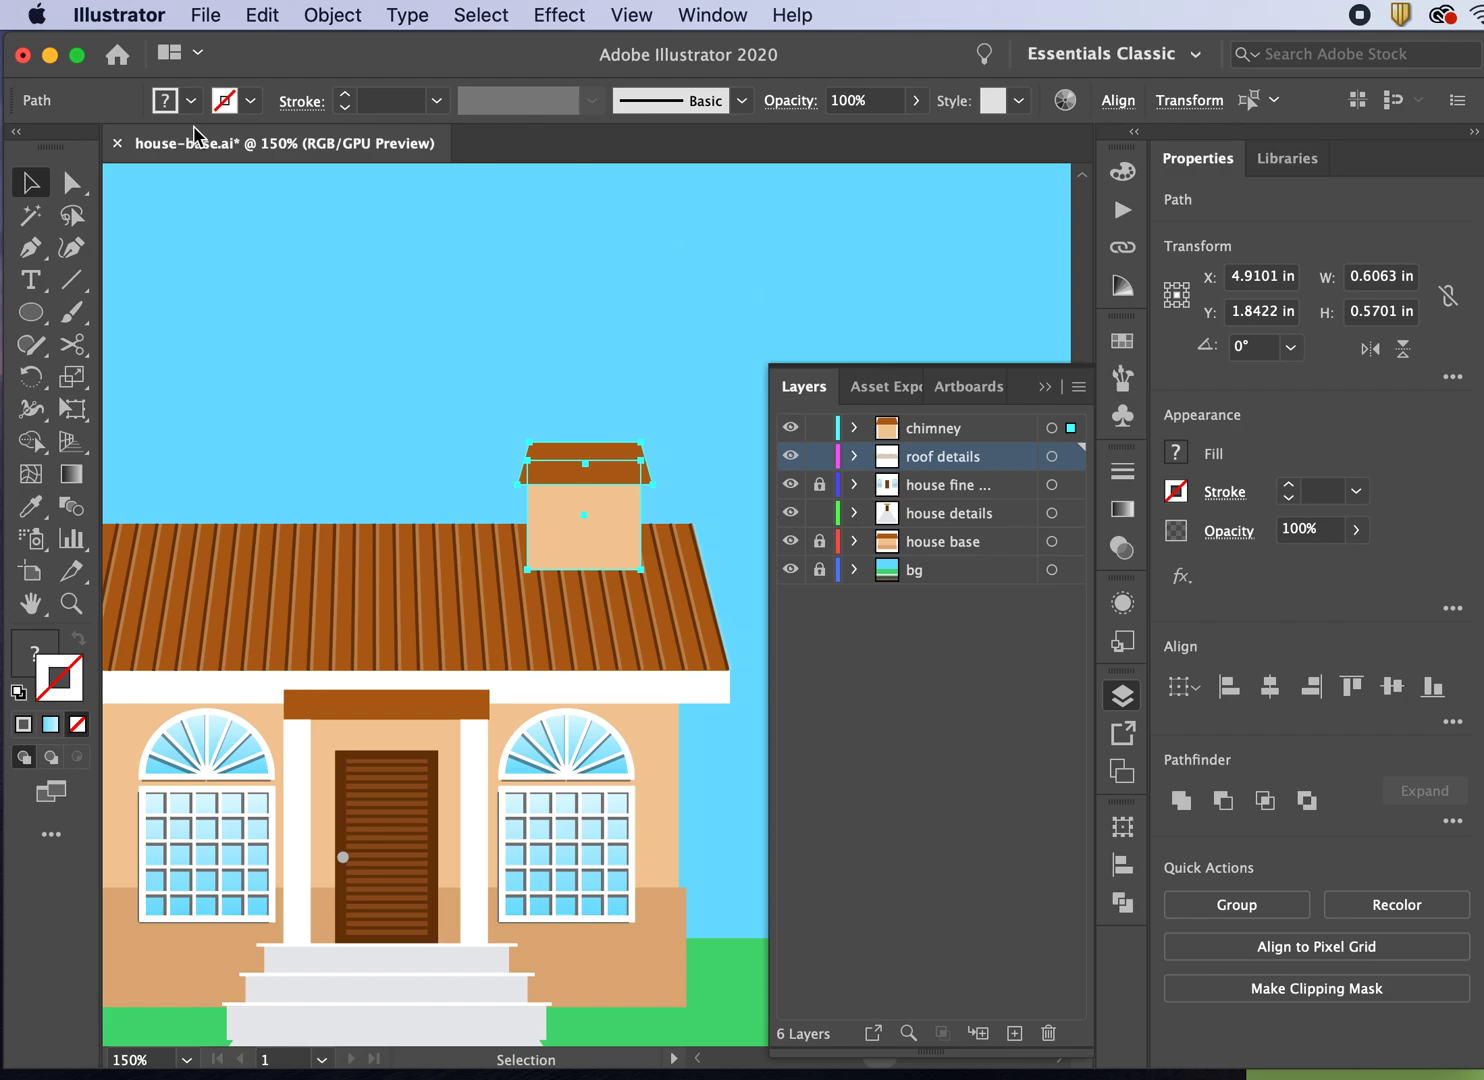
left_click(381, 224)
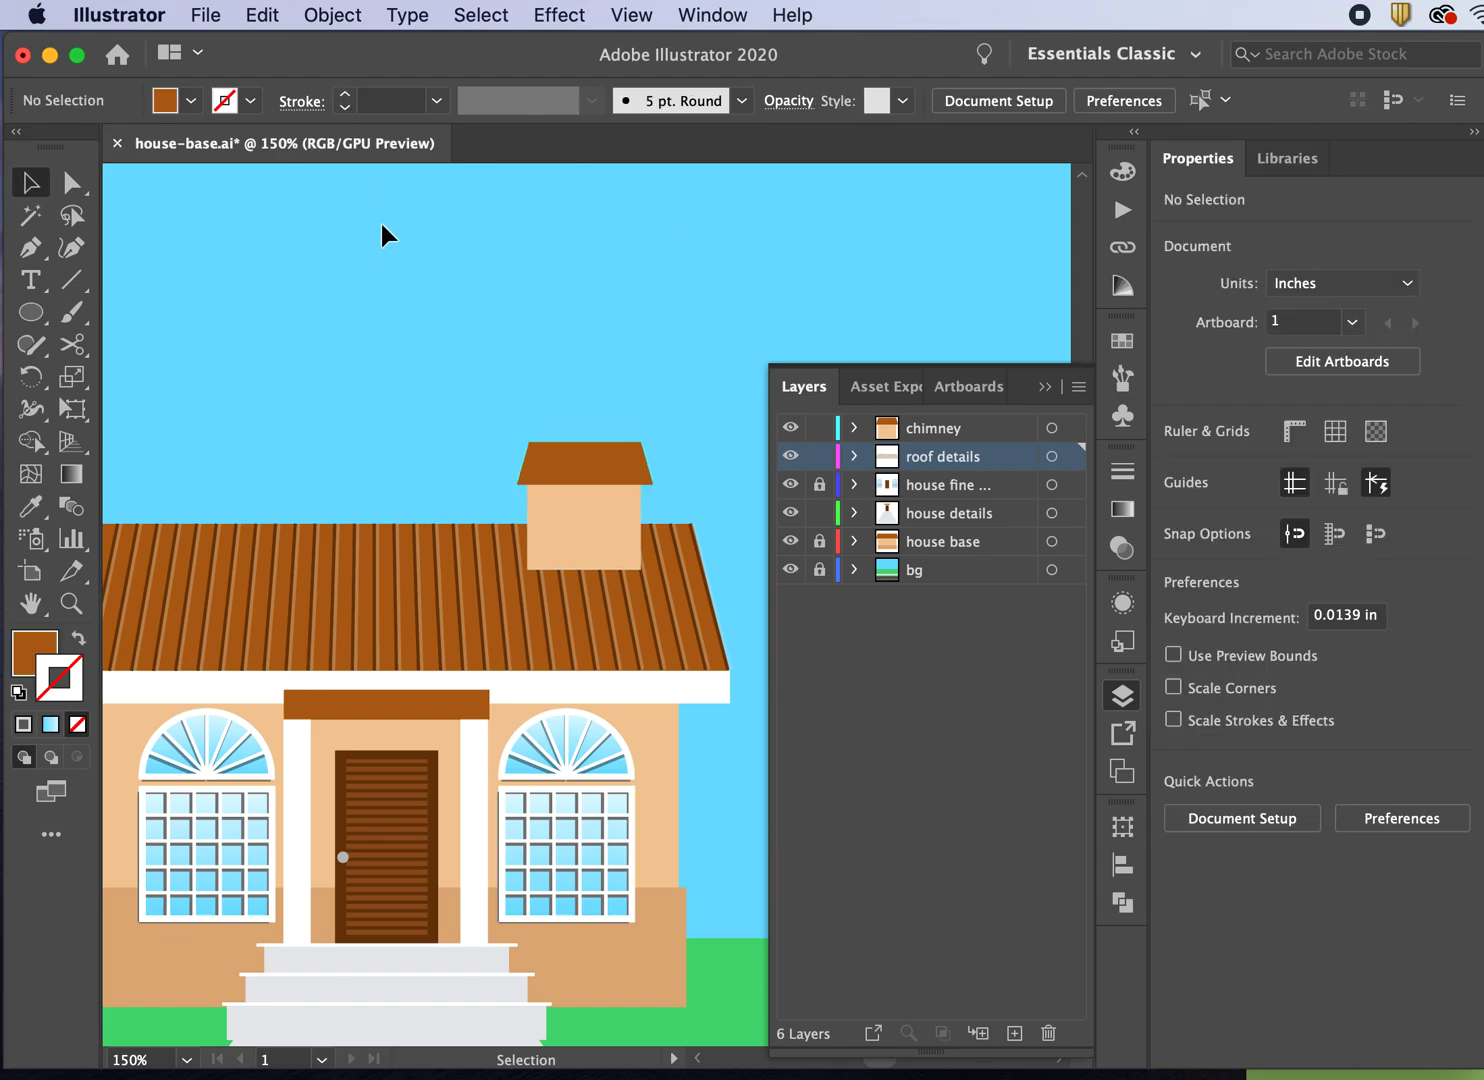
- Review the whole illustration and save the house-base.ai document
key("super+minus")
key("super+minus")
key("super+minus")
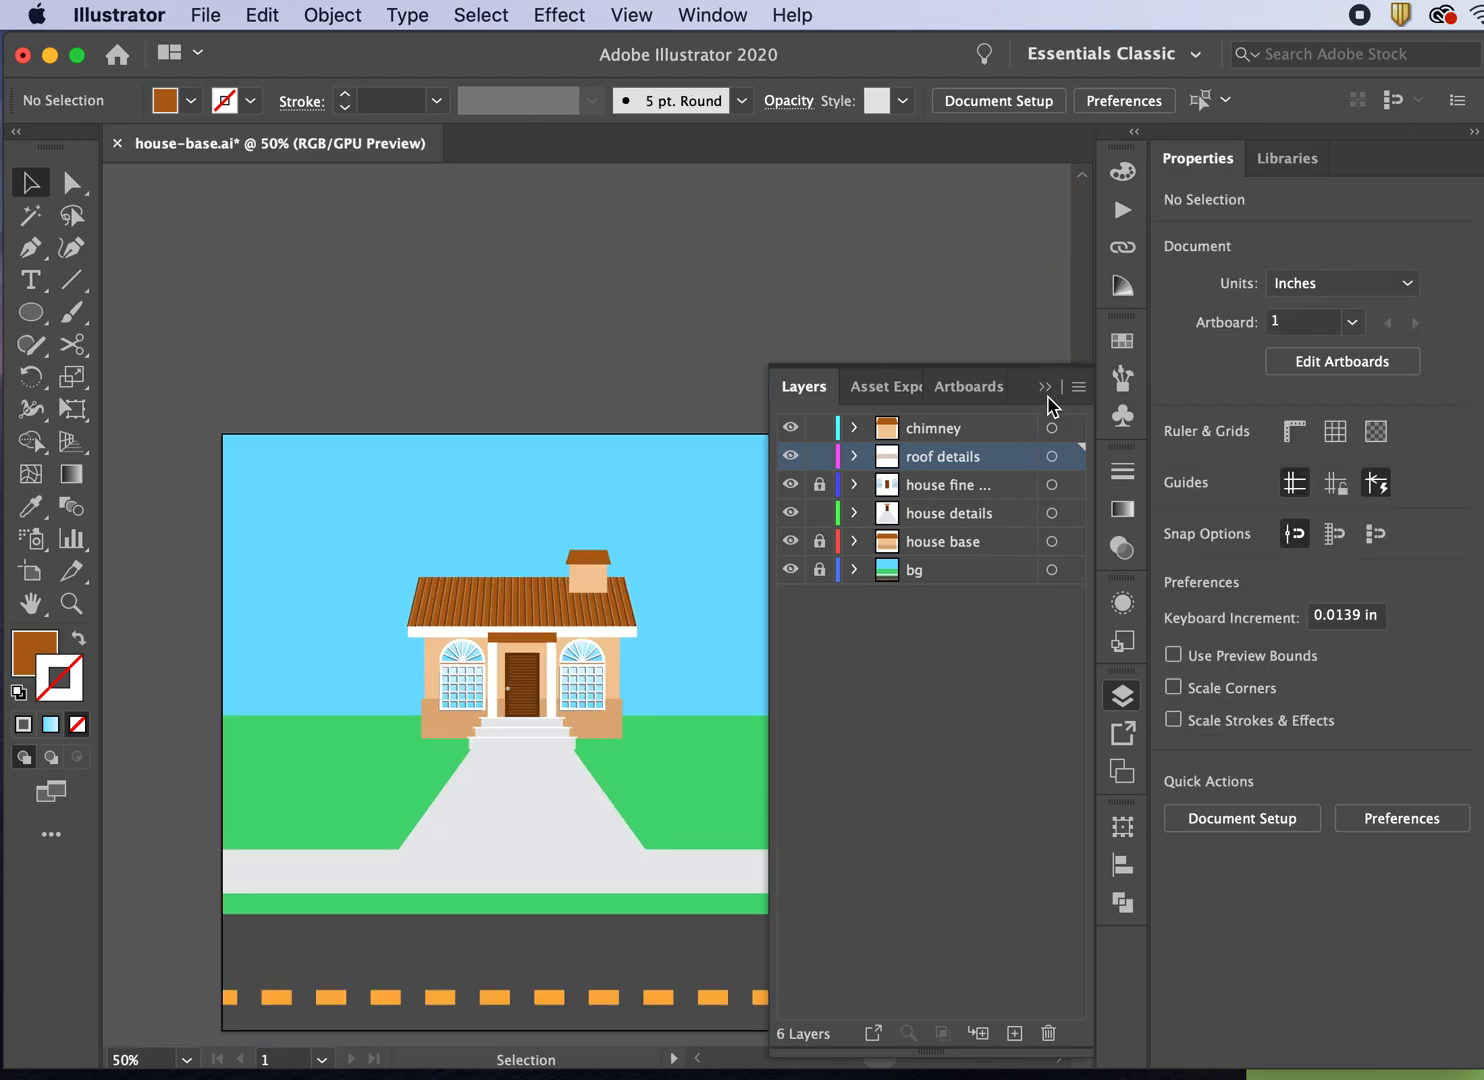
left_click(1044, 386)
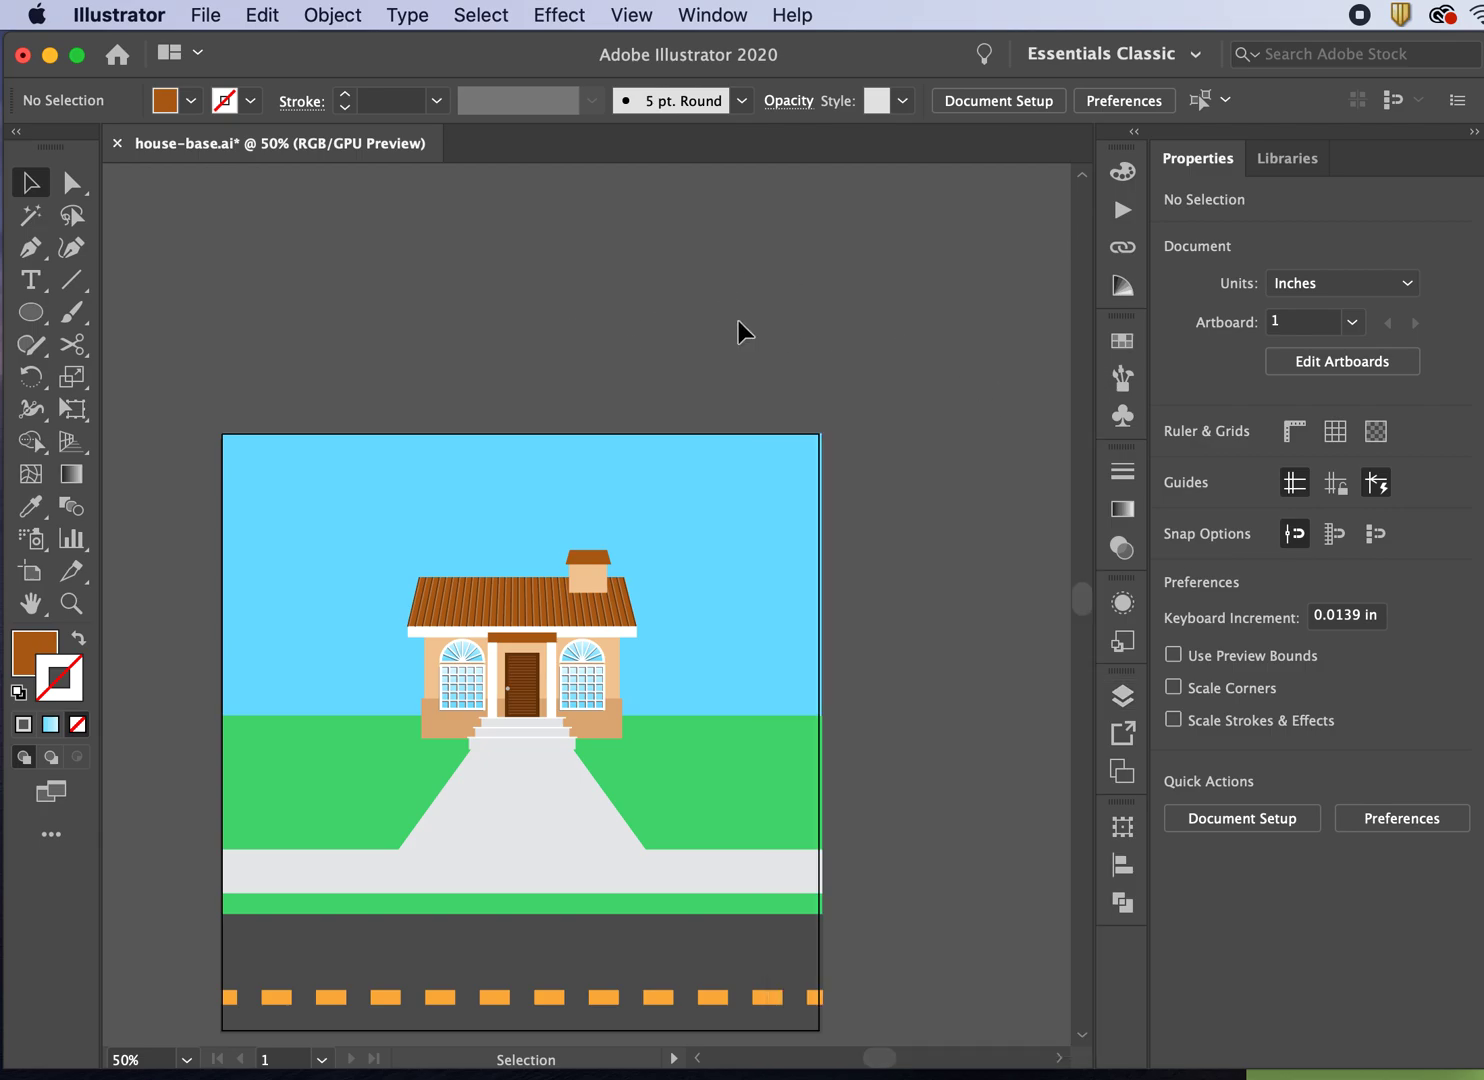
scroll(739, 320, "left", 3)
scroll(739, 320, "down", 1)
key("super+minus")
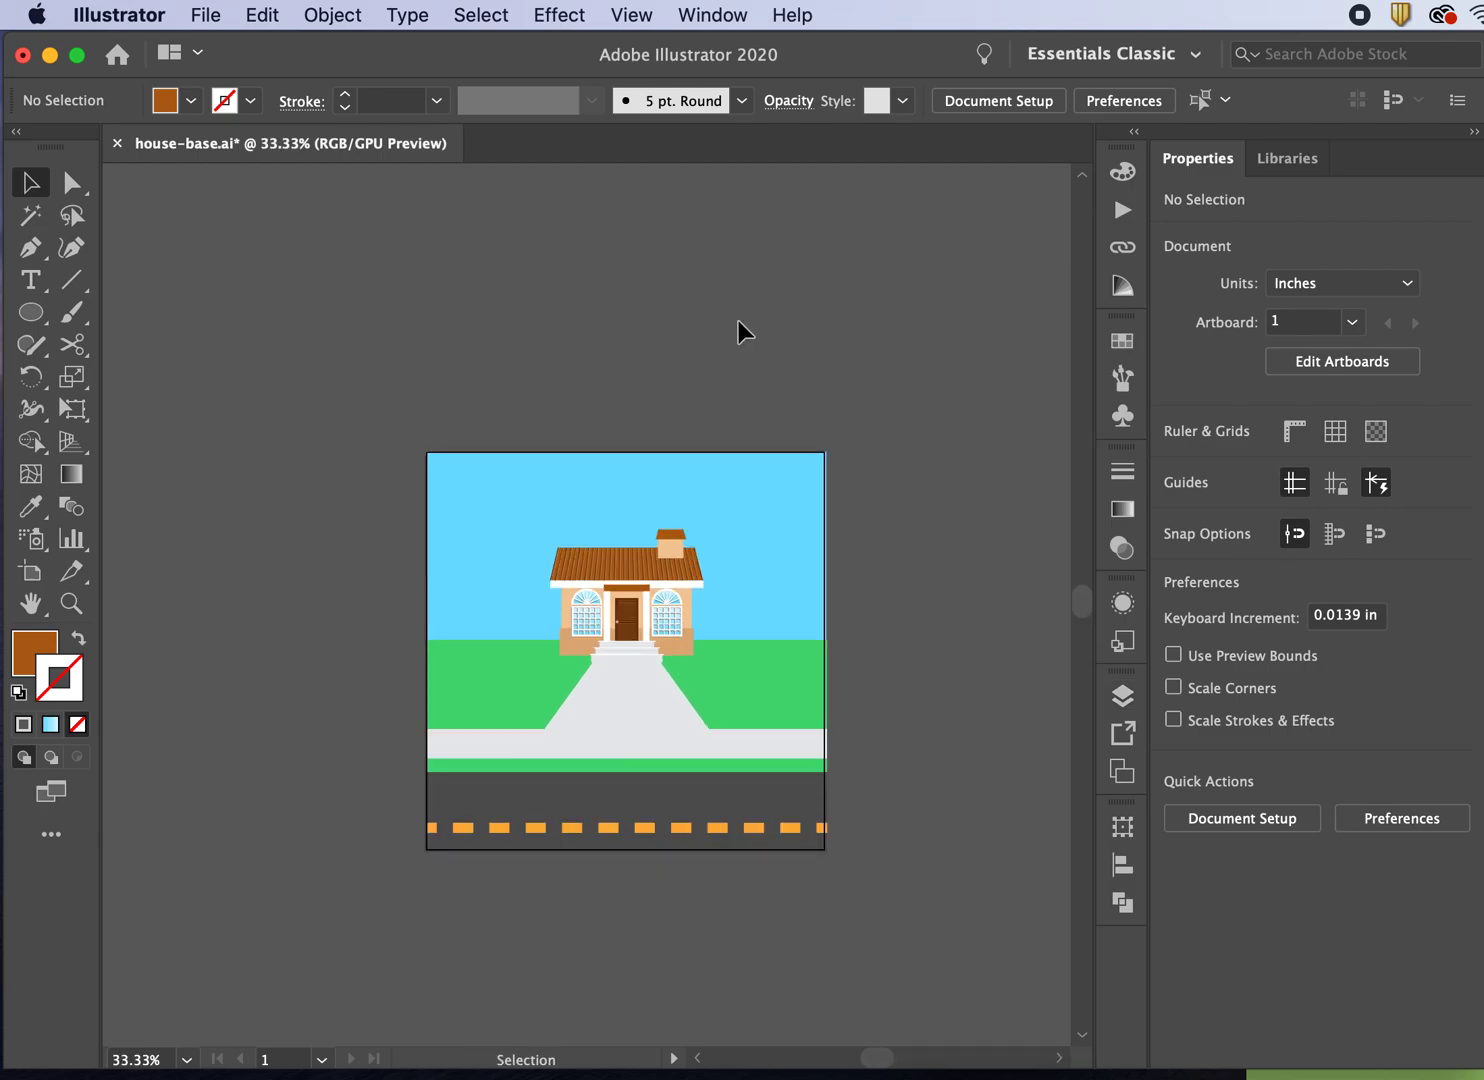
key("super+s")
- Add a new top layer named "fence" and lock the chimney, roof details and house details layers
key("super+1")
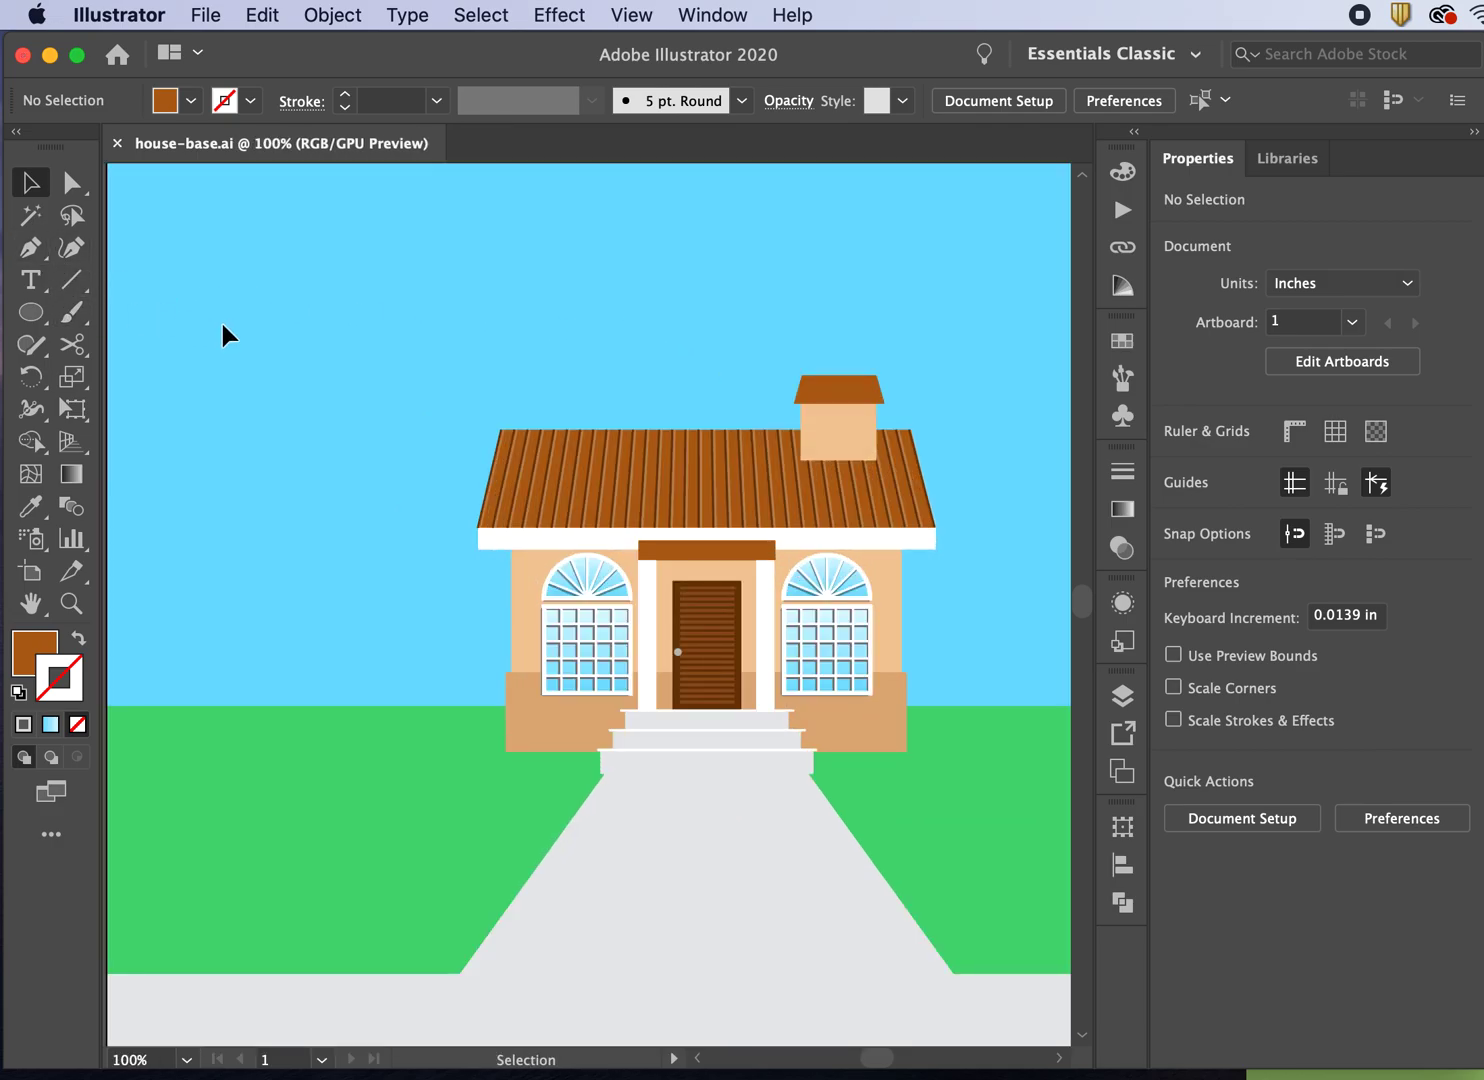
left_click(1122, 695)
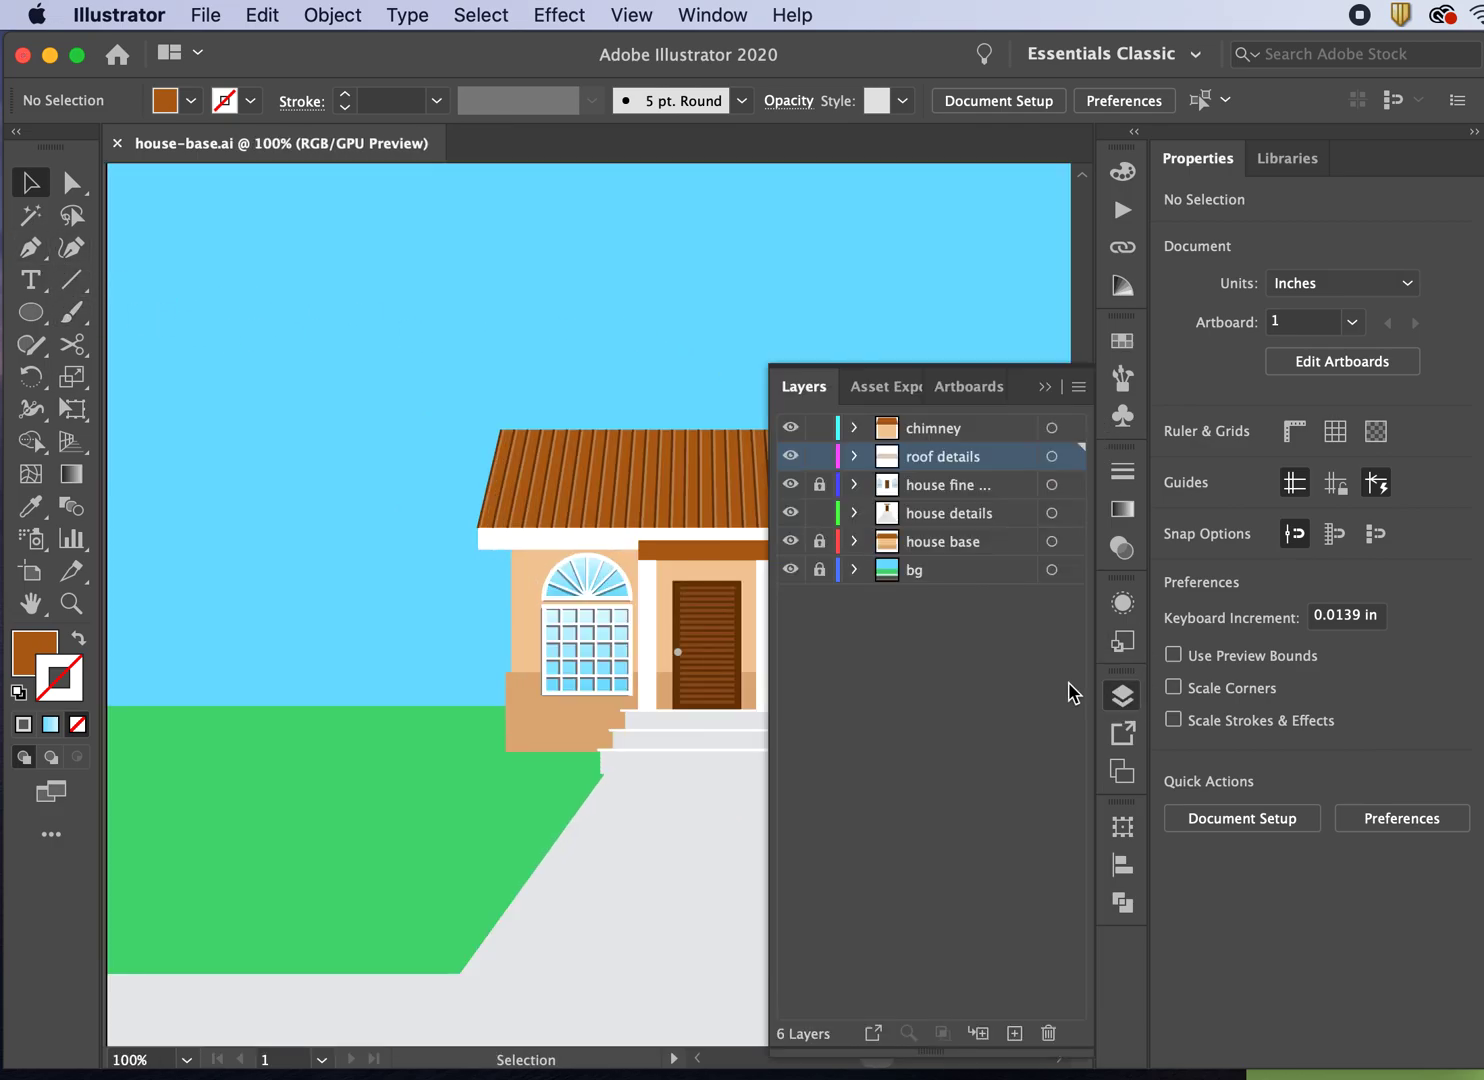
left_click(940, 428)
left_click(1014, 1032)
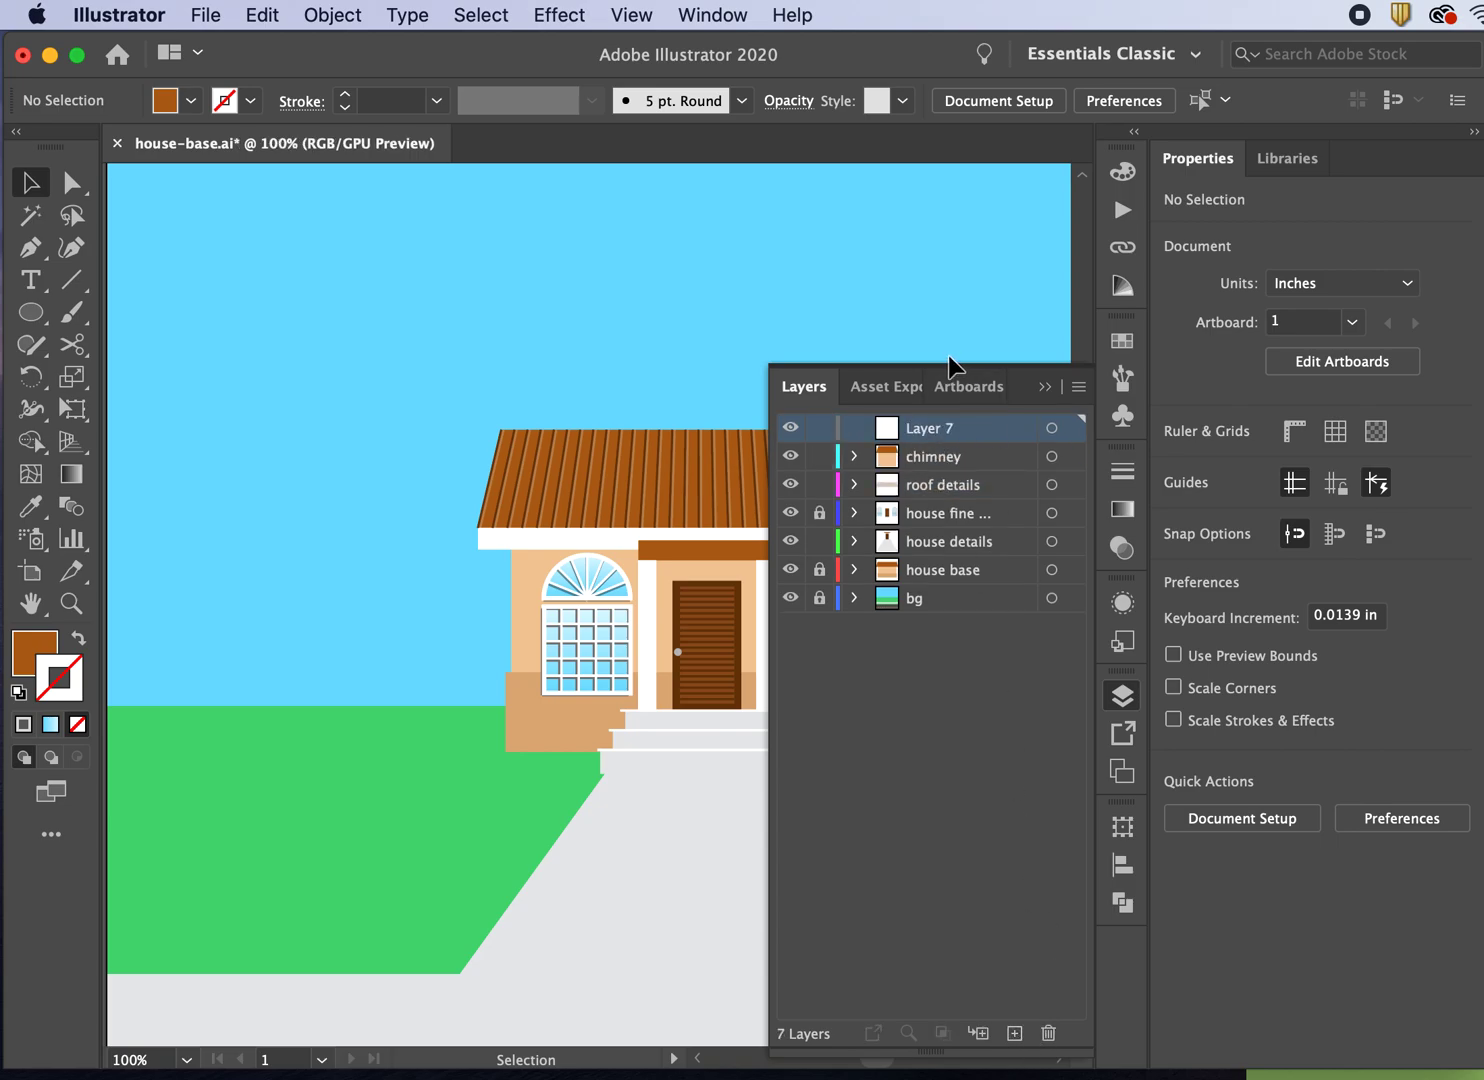
left_click_drag(820, 456, 820, 484)
double_click(934, 428)
type("fence")
key("Return")
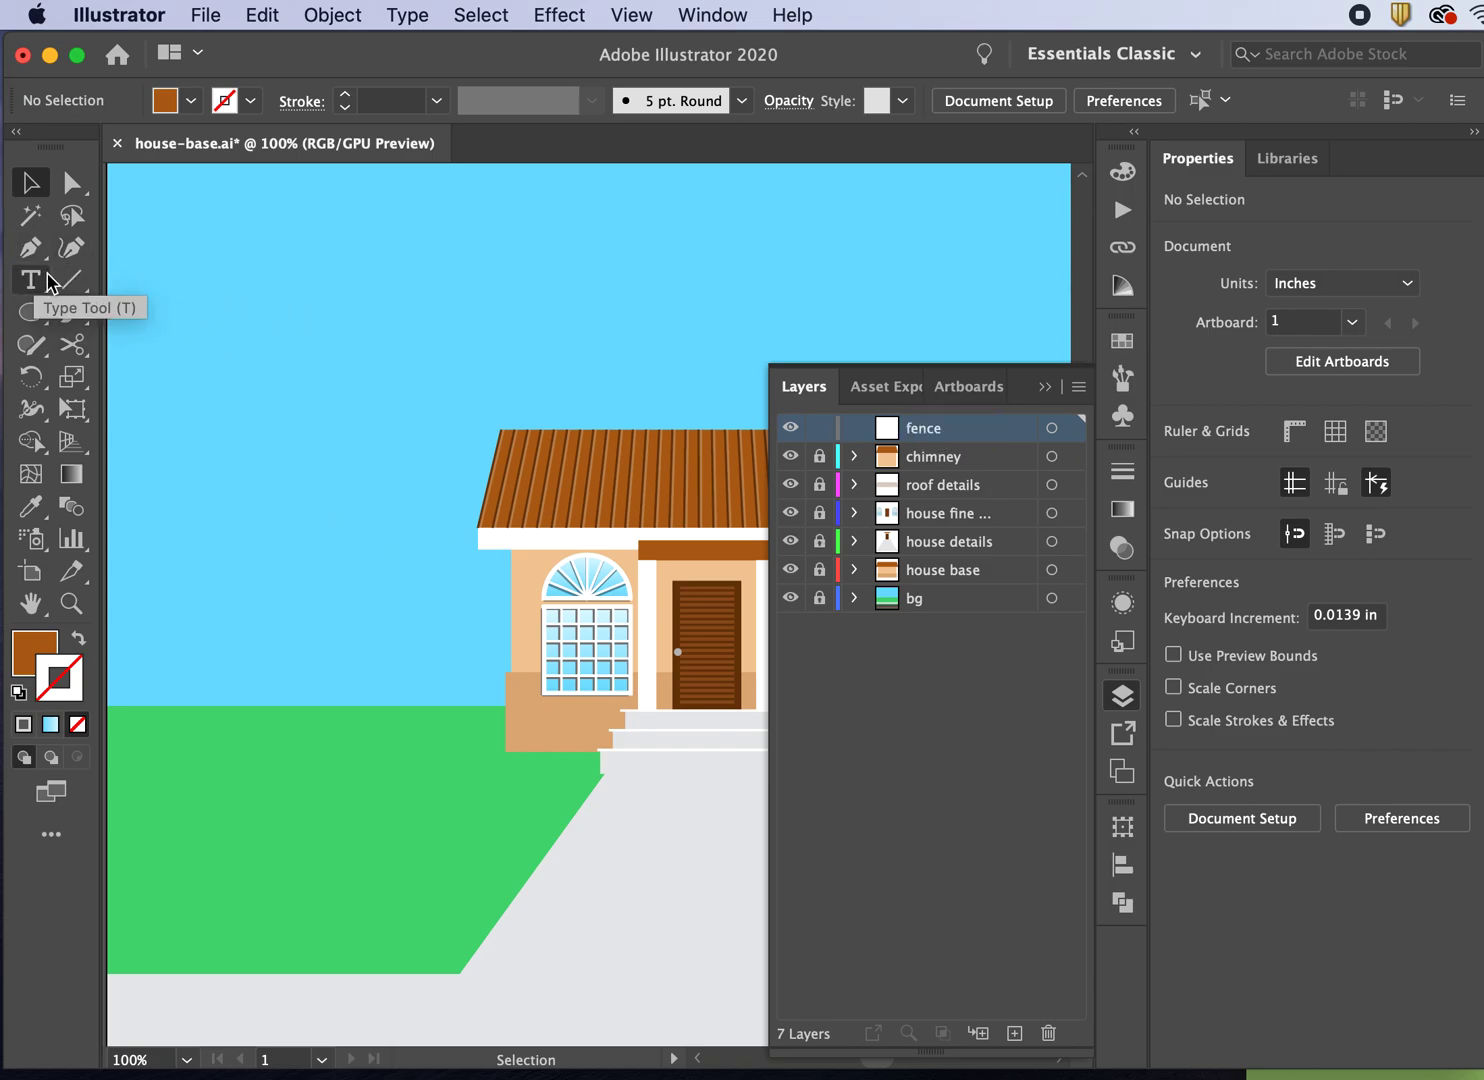
- Draw a narrow upright rectangle about 0.09 in wide and 0.56 in high just left of the house wall, ending at its base
key("super+equal")
key("super+equal")
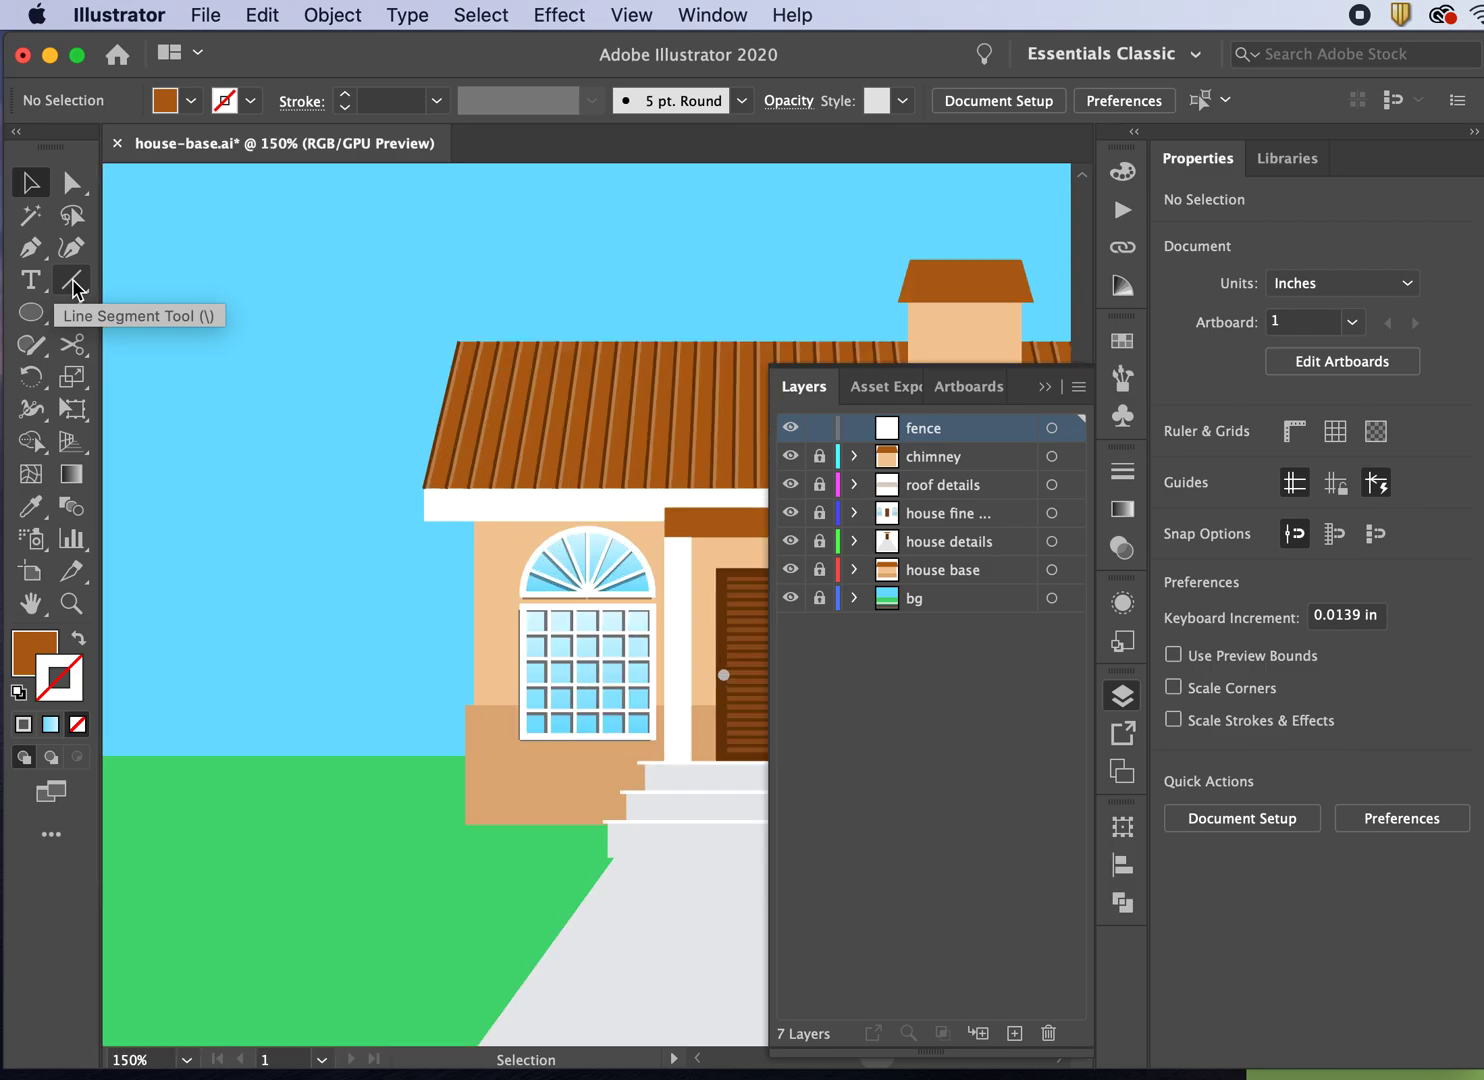
left_click(73, 289)
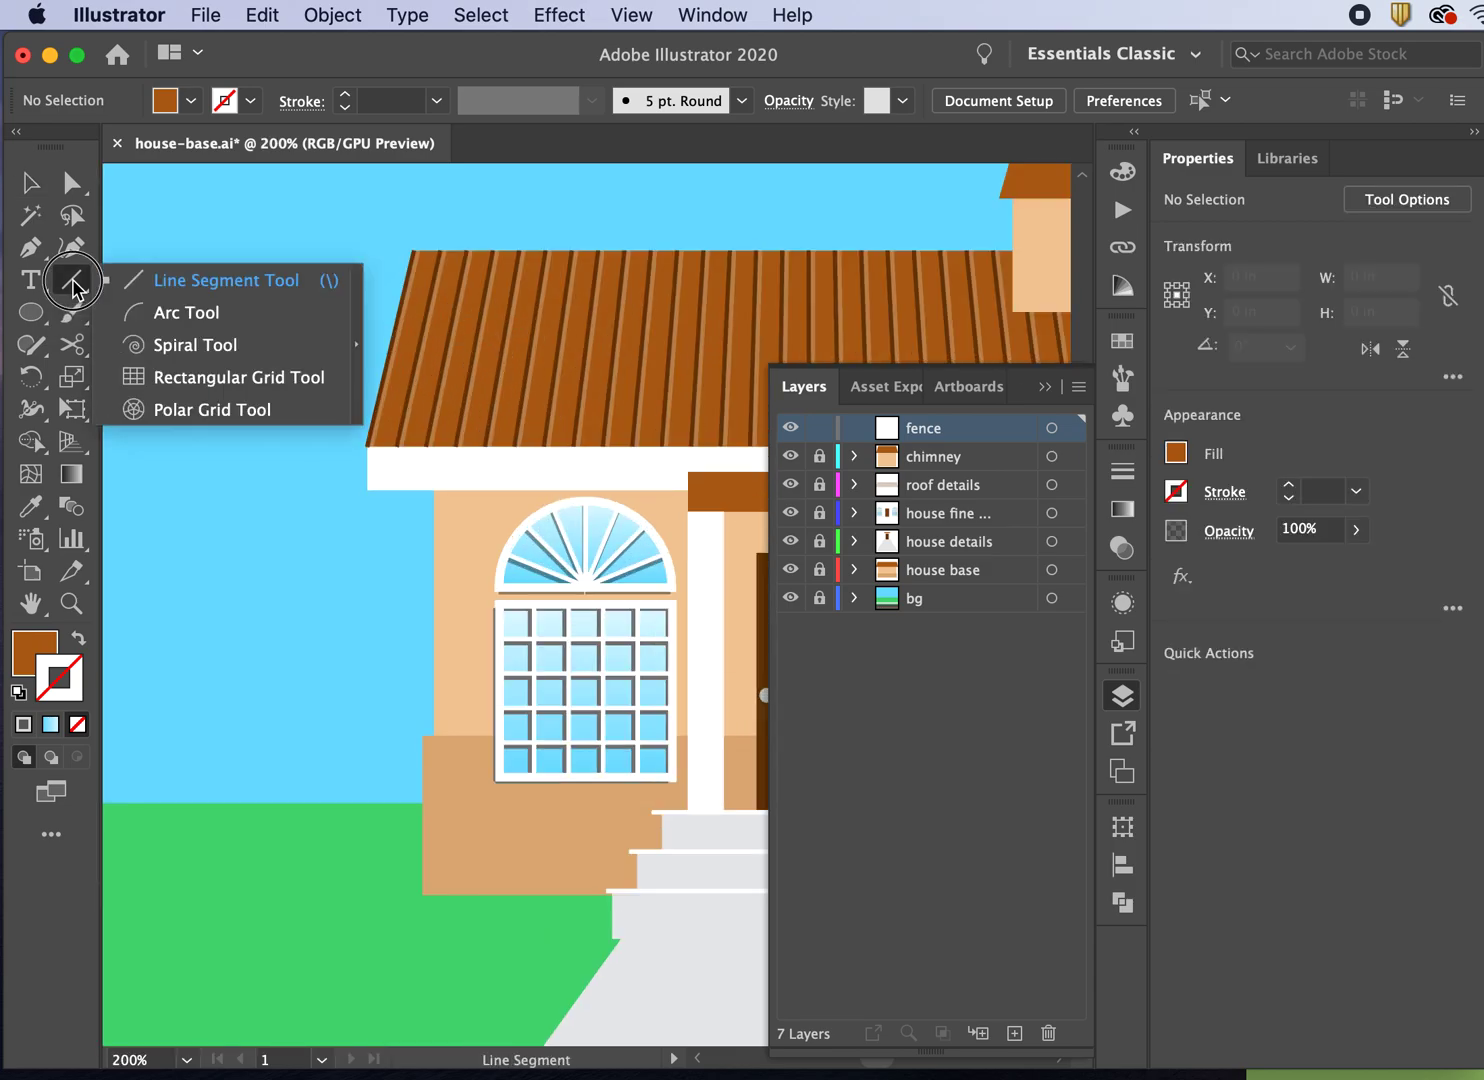
left_click(31, 312)
left_click(200, 305)
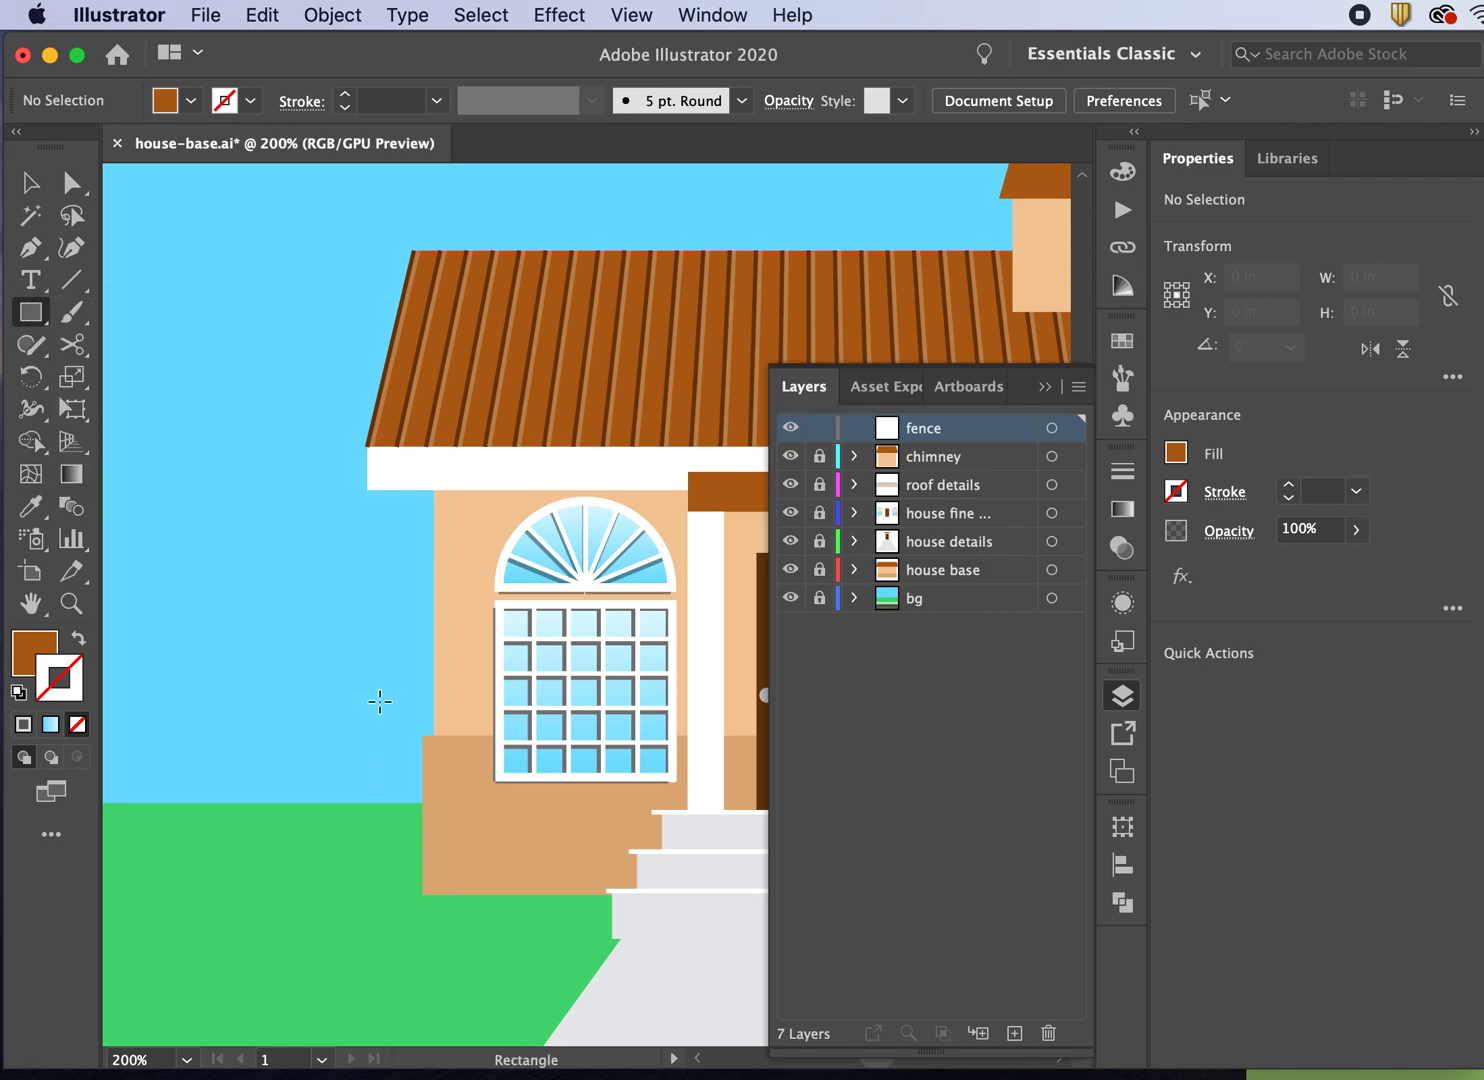
left_click_drag(387, 705, 409, 843)
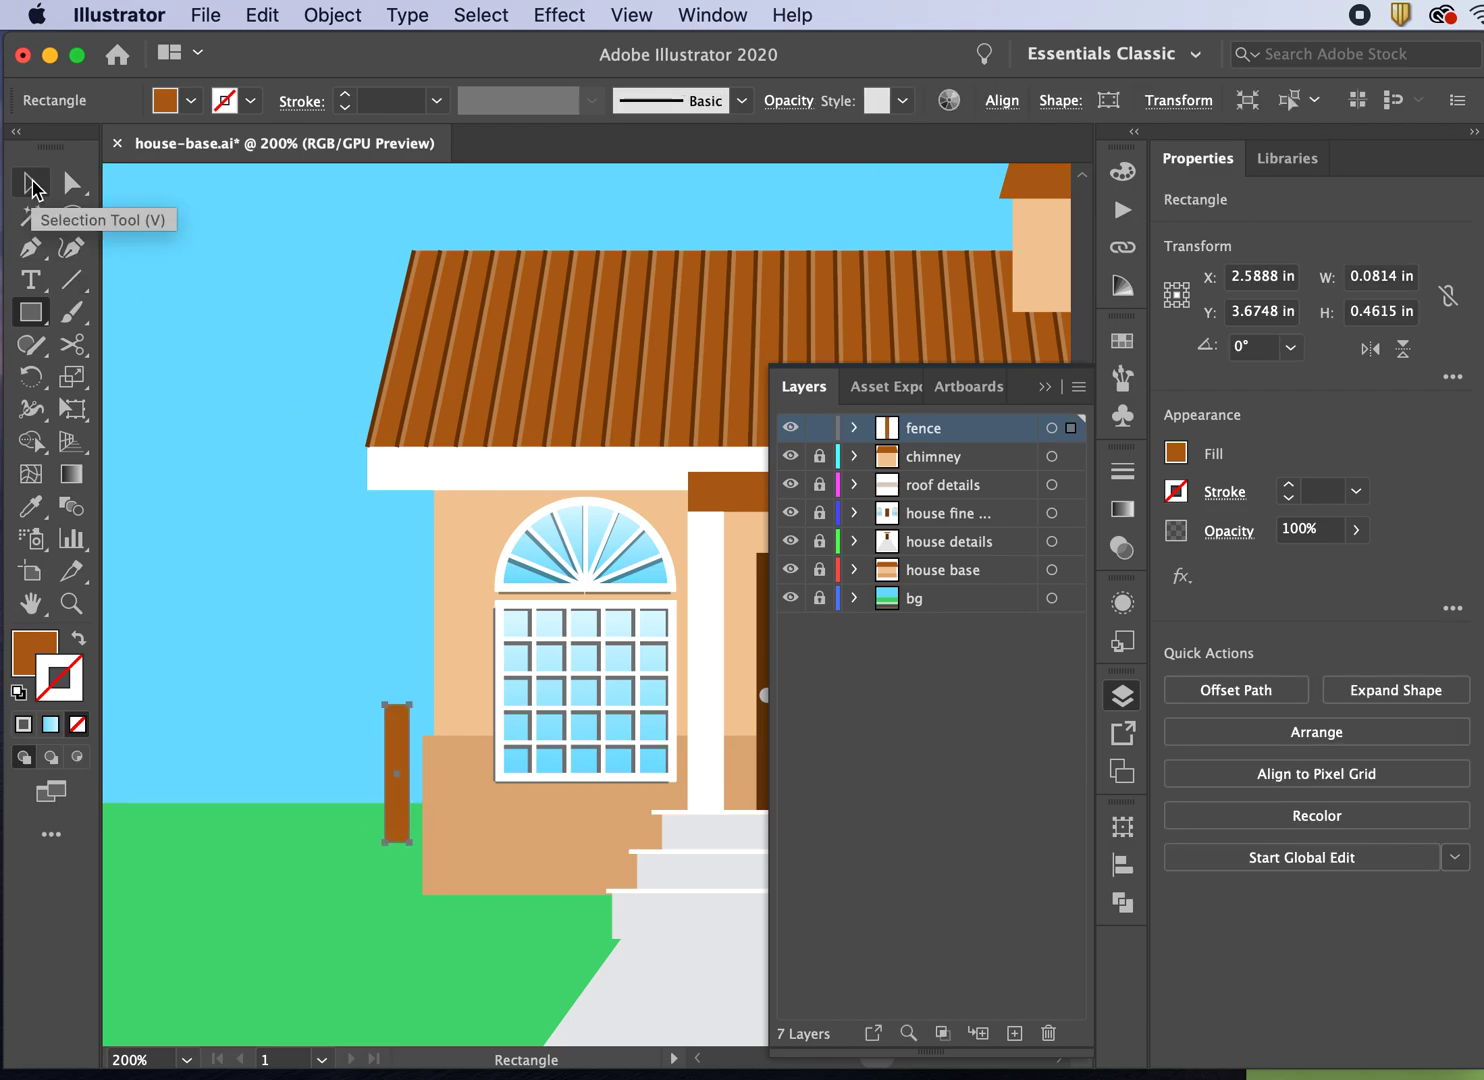
key("Delete")
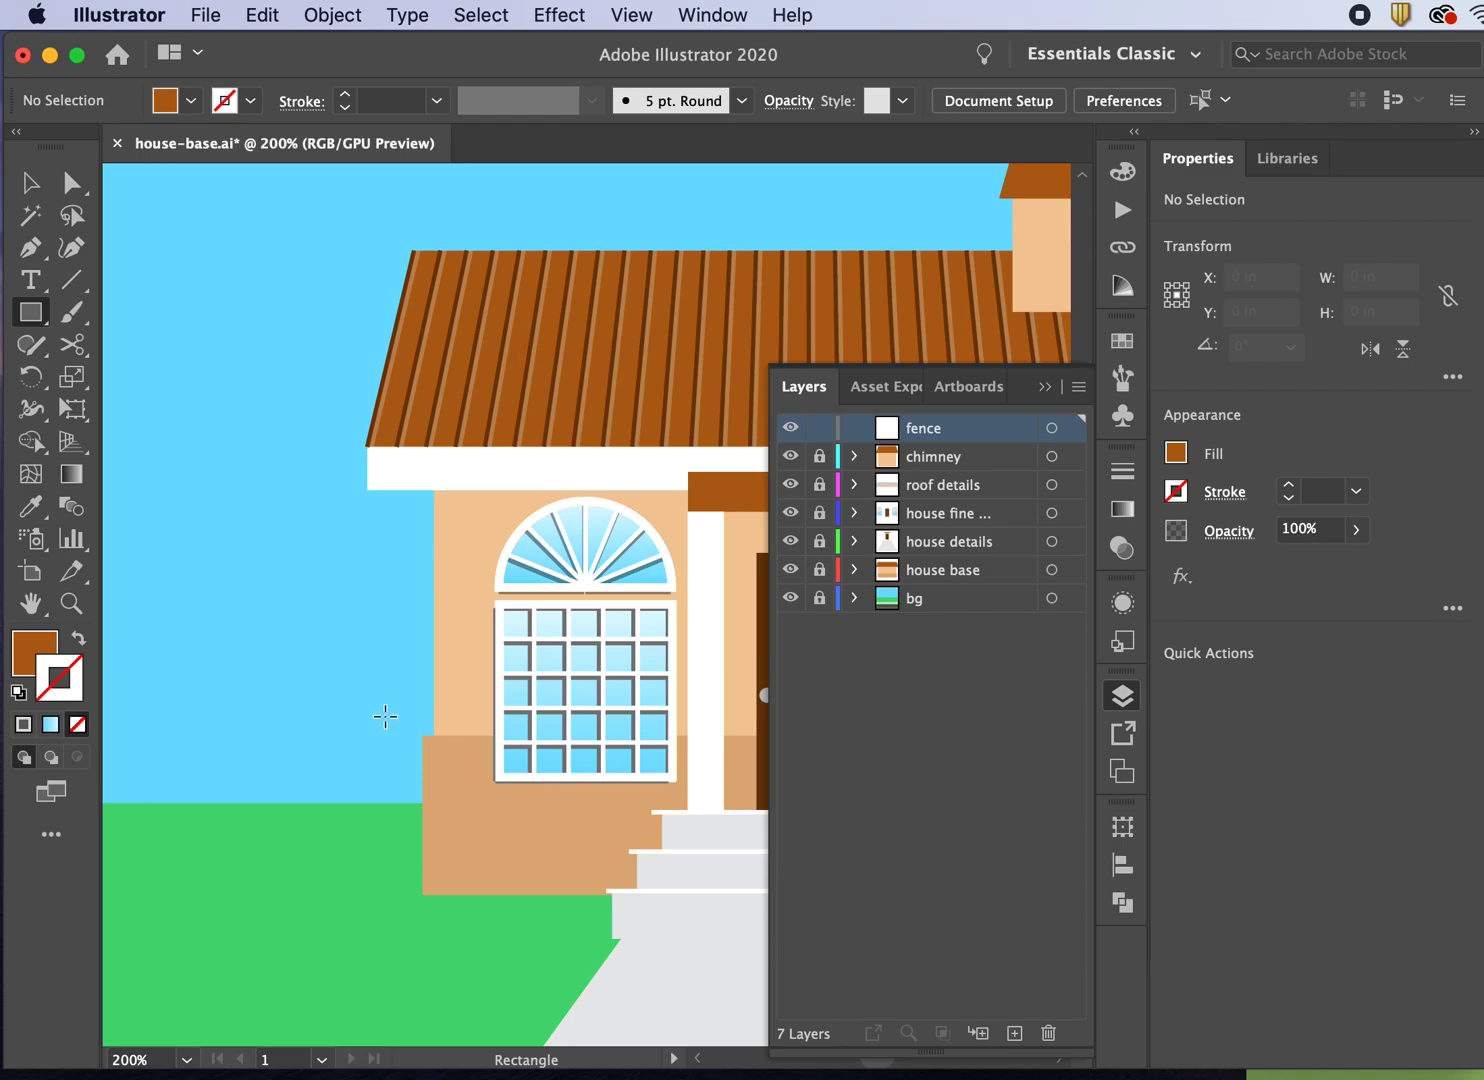
left_click_drag(389, 729, 417, 894)
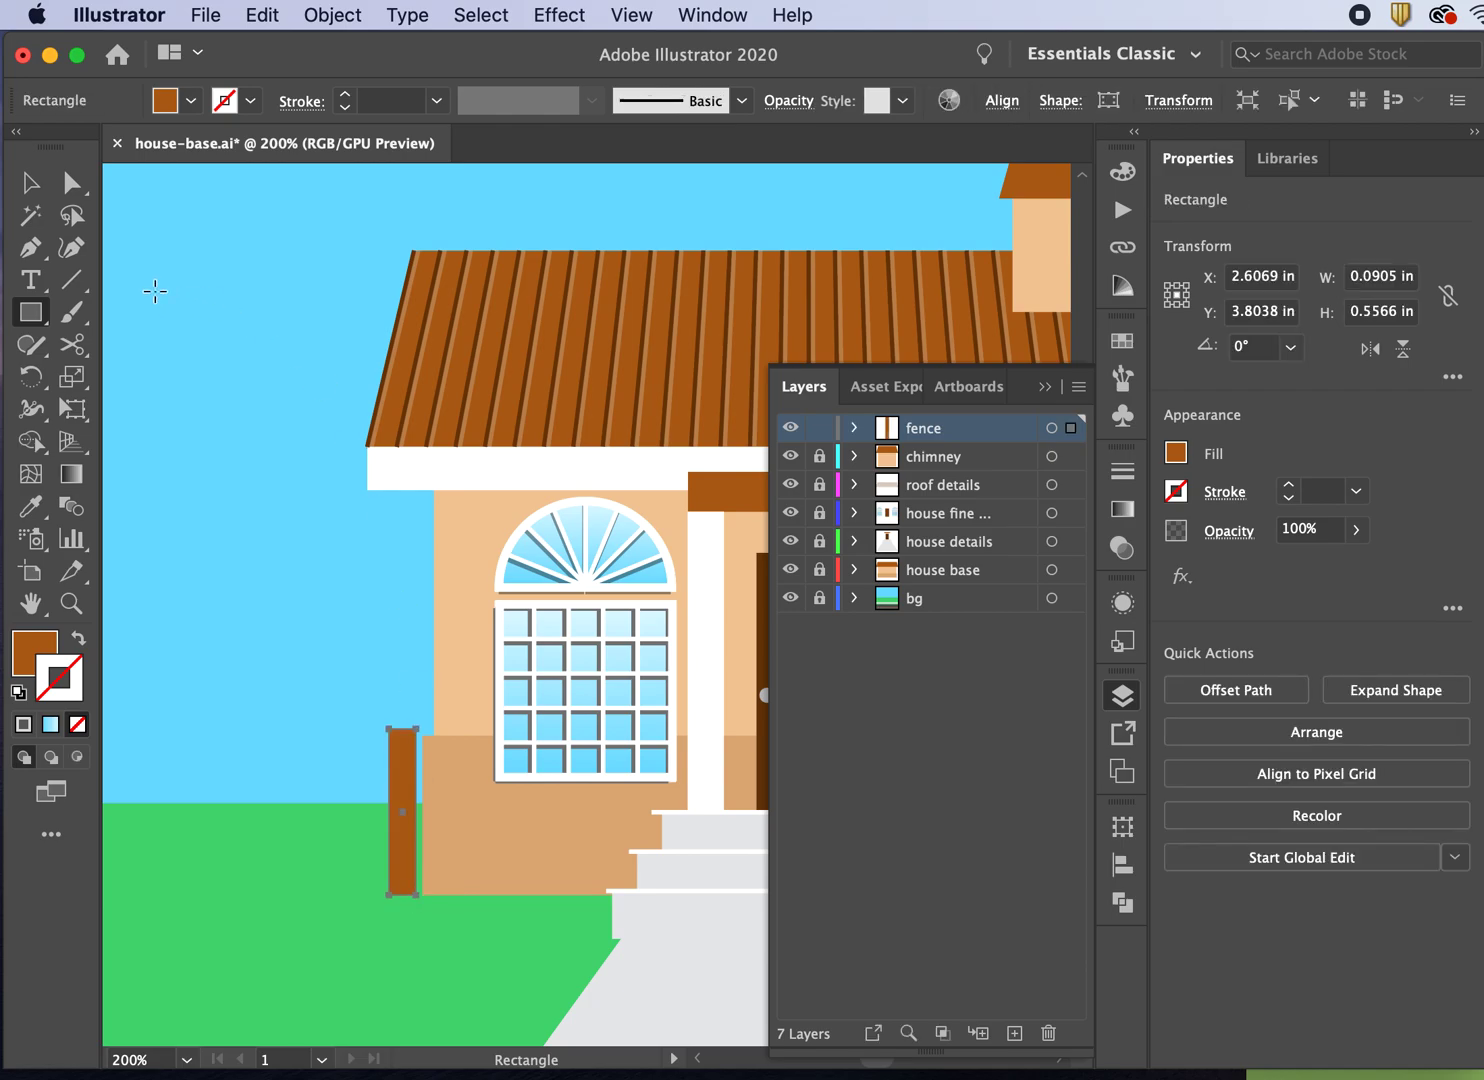
- Fill the narrow fence picket rectangle with white
left_click(189, 101)
left_click(53, 152)
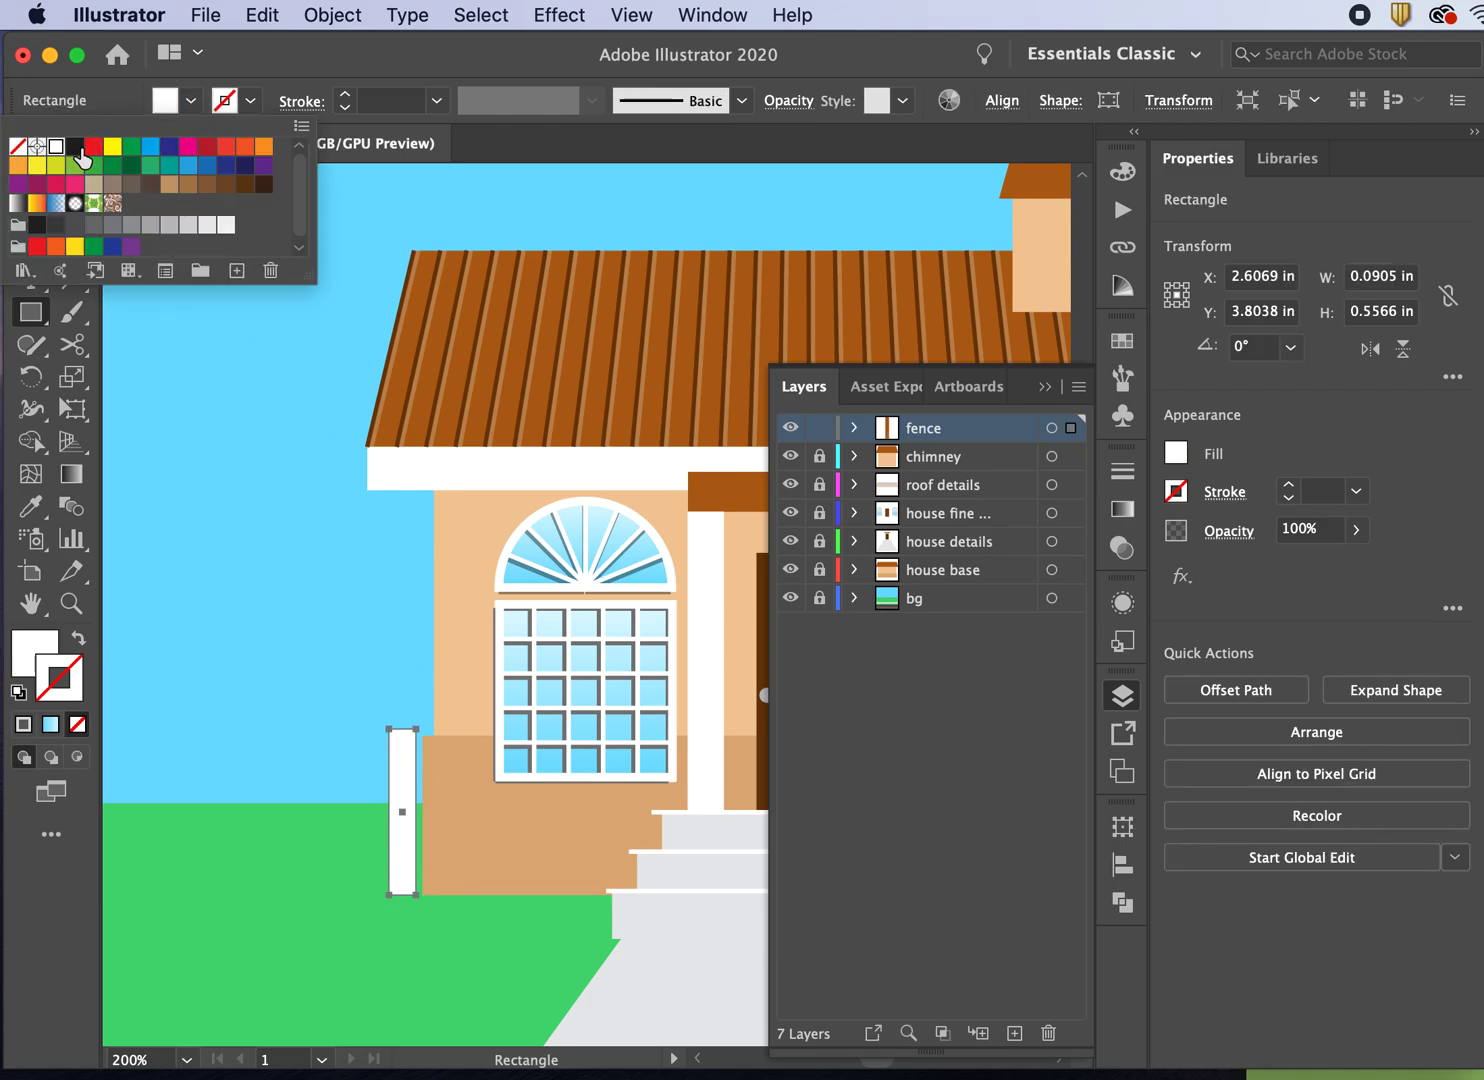
left_click(297, 75)
- Add an anchor point at the middle of the picket's top edge and nudge it up 0.0139 in to form a peak
left_click_drag(30, 247, 130, 280)
key("super+equal")
key("super+equal")
key("super+equal")
key("super+equal")
key("super+equal")
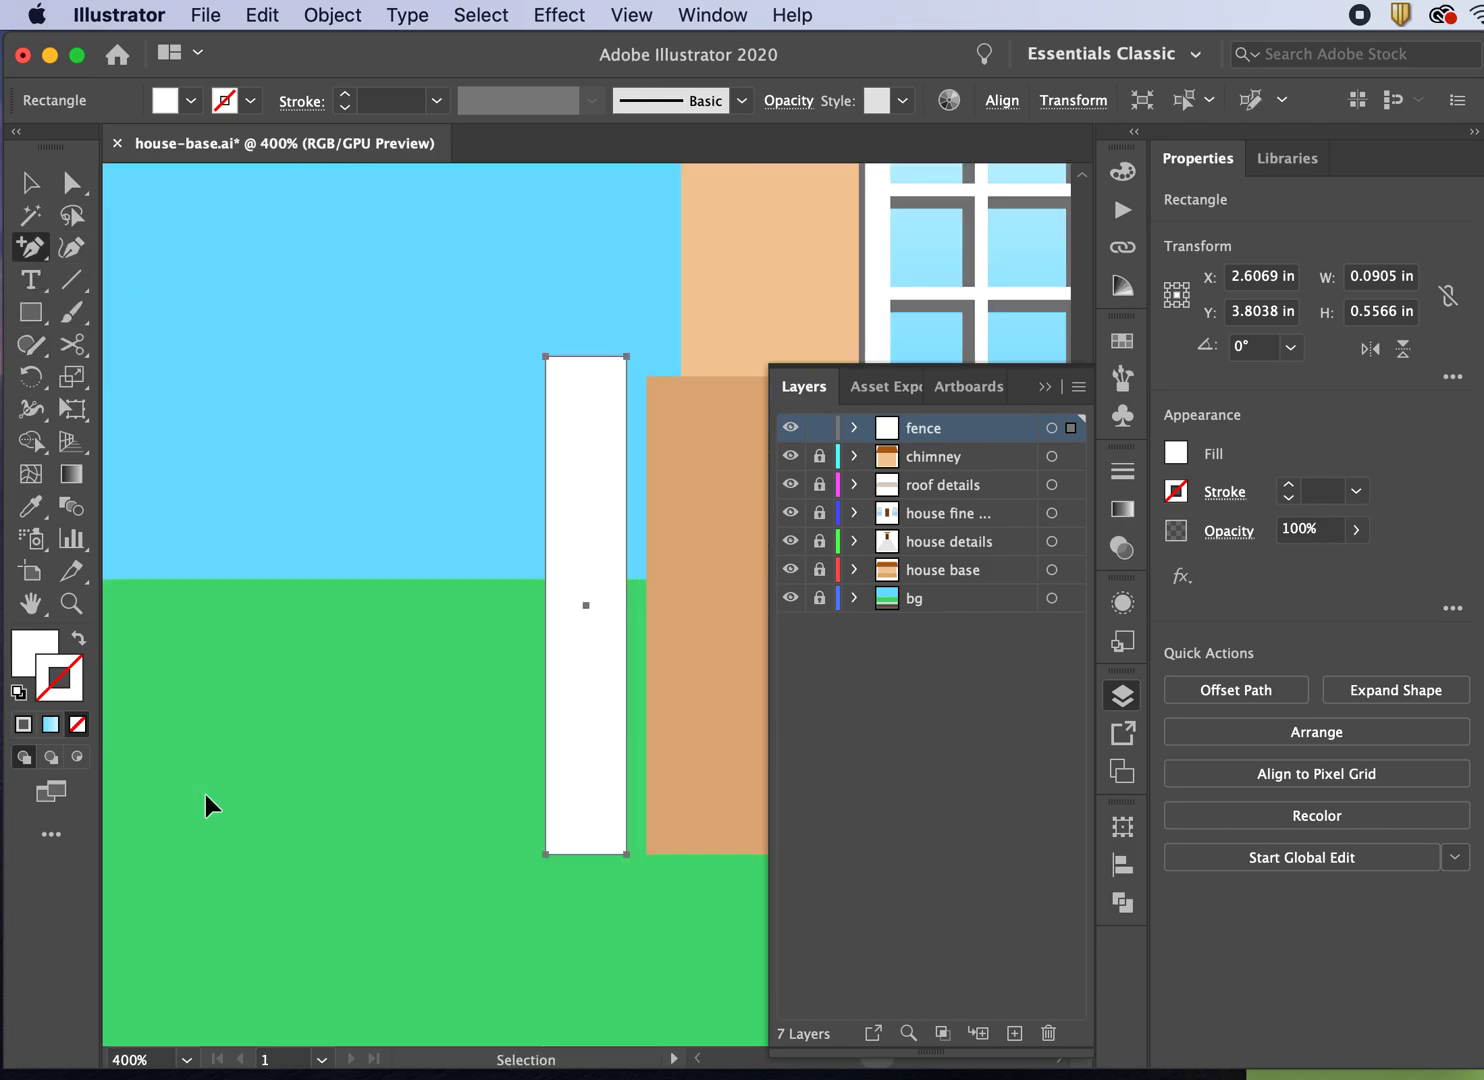
scroll(588, 465, "up", 5)
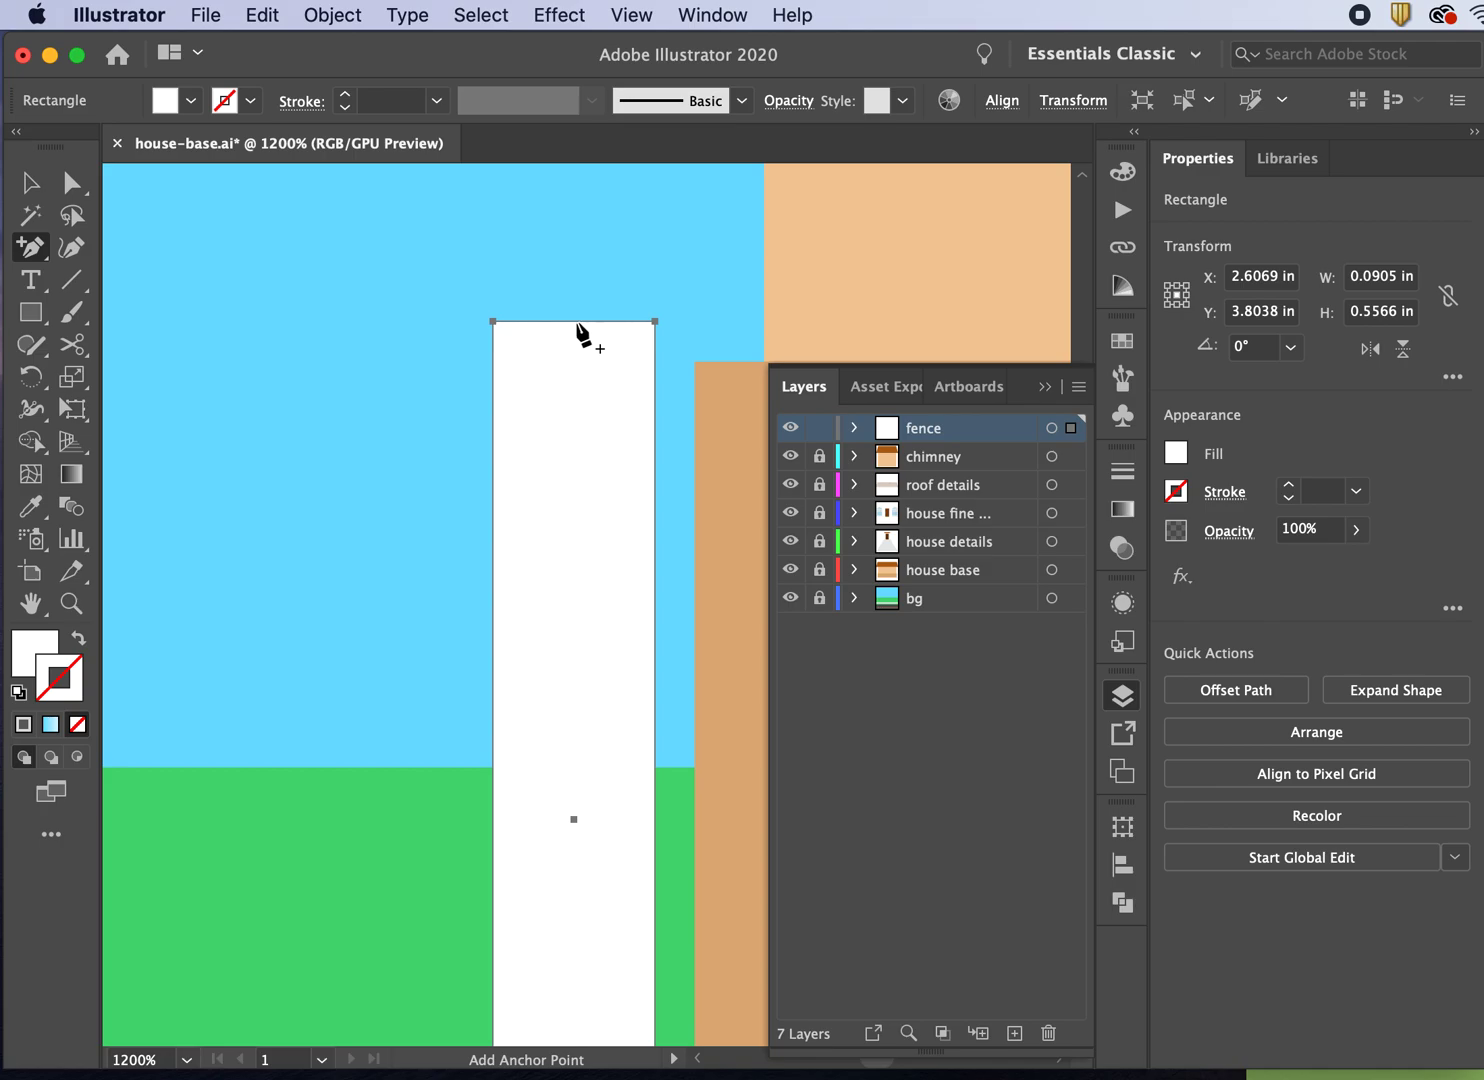
left_click(576, 322)
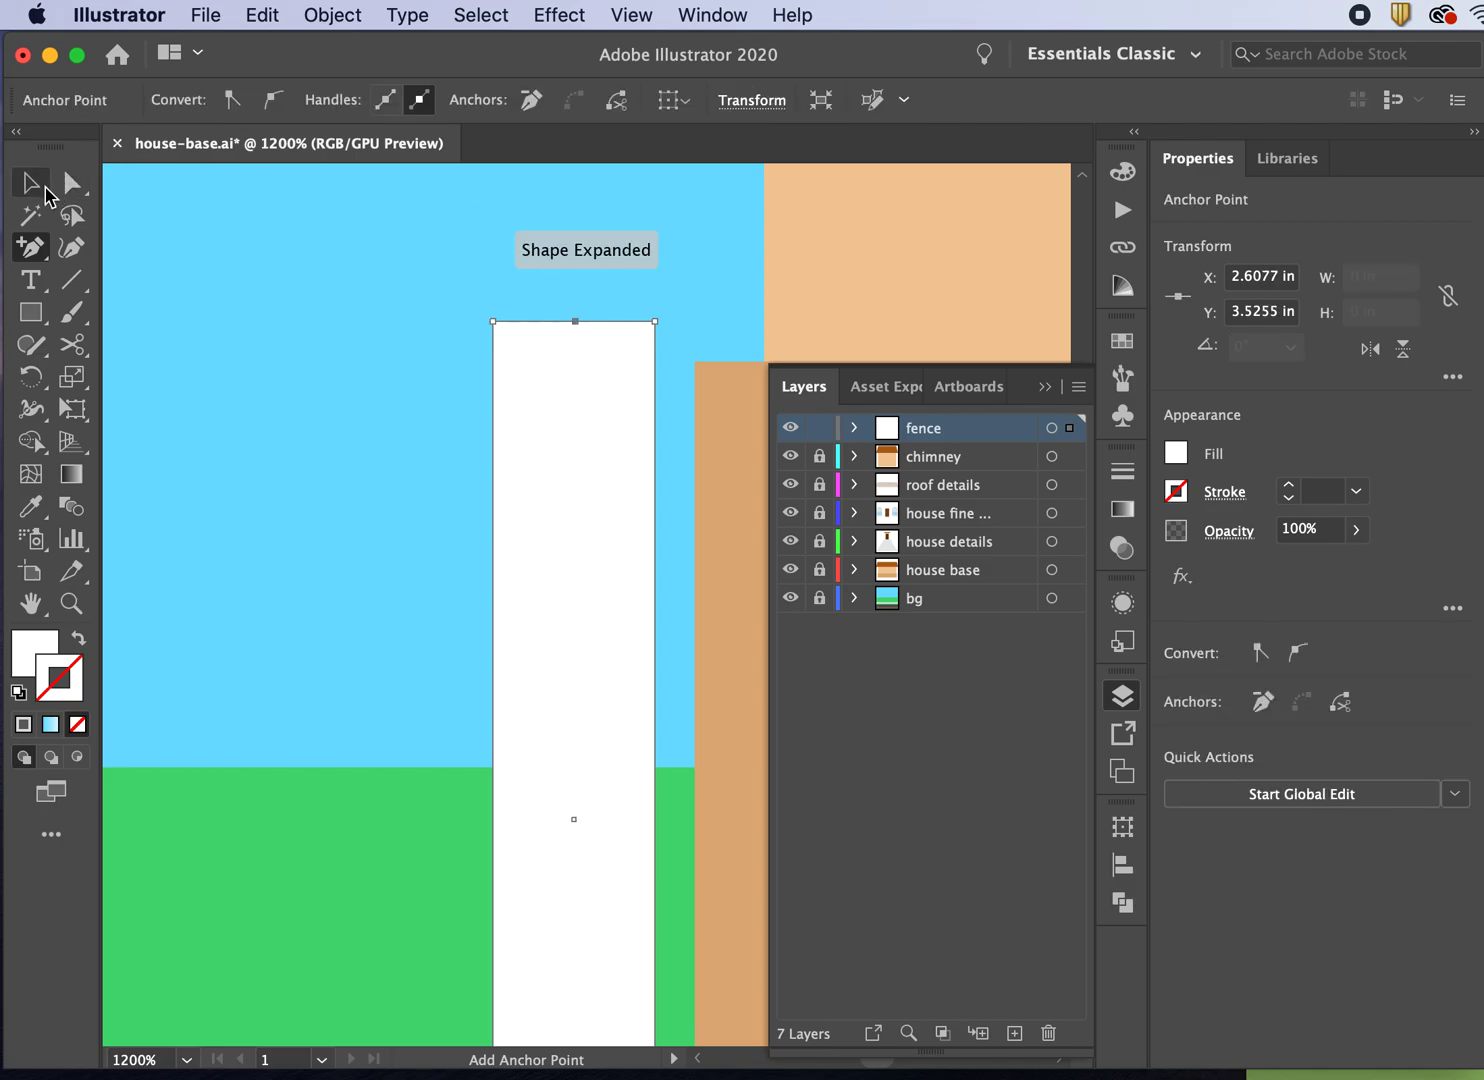
left_click(70, 184)
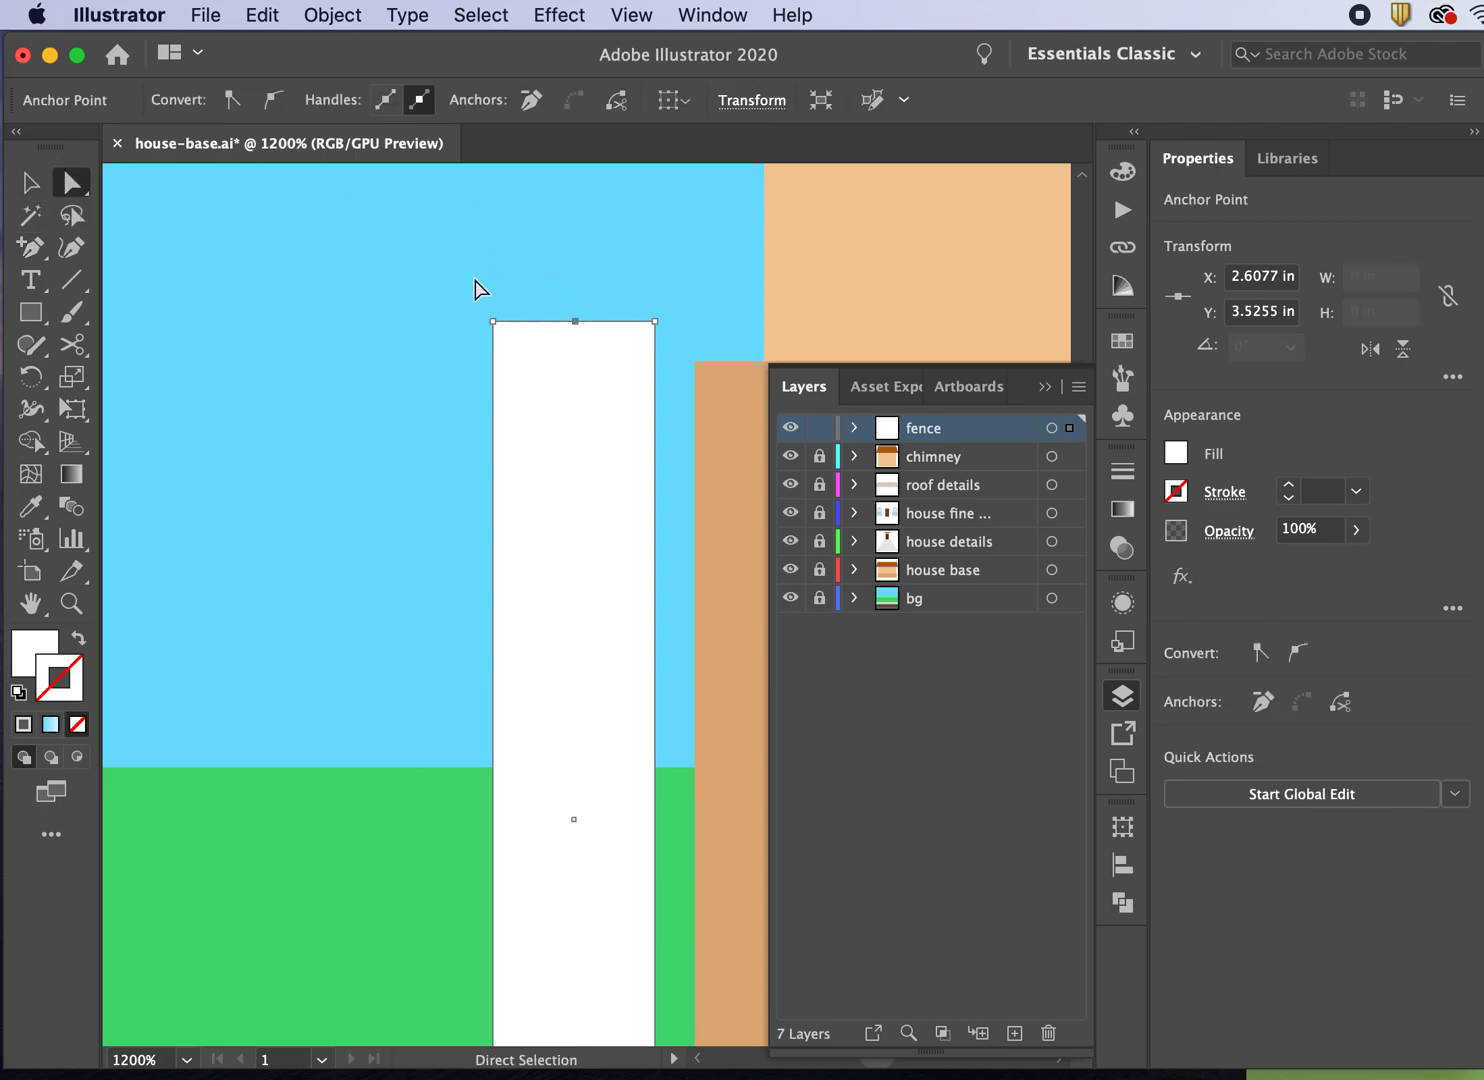
key("Up")
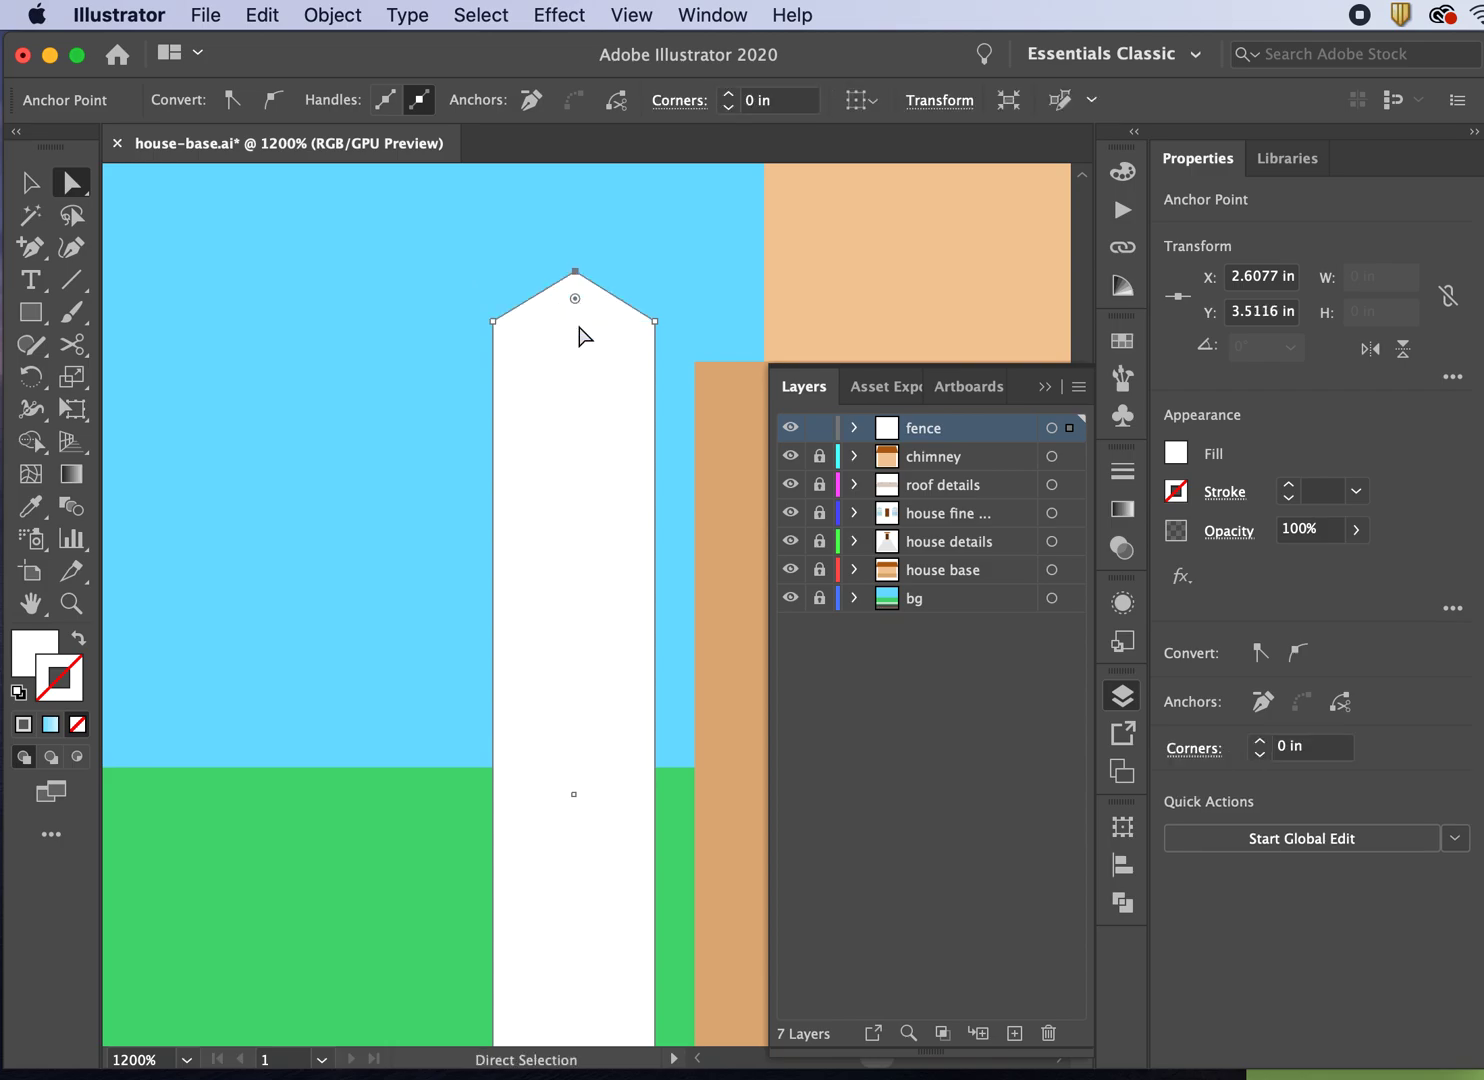
- Select the anchor point at the picket's peak and nudge it slightly higher for a more pointed tip
left_click(30, 182)
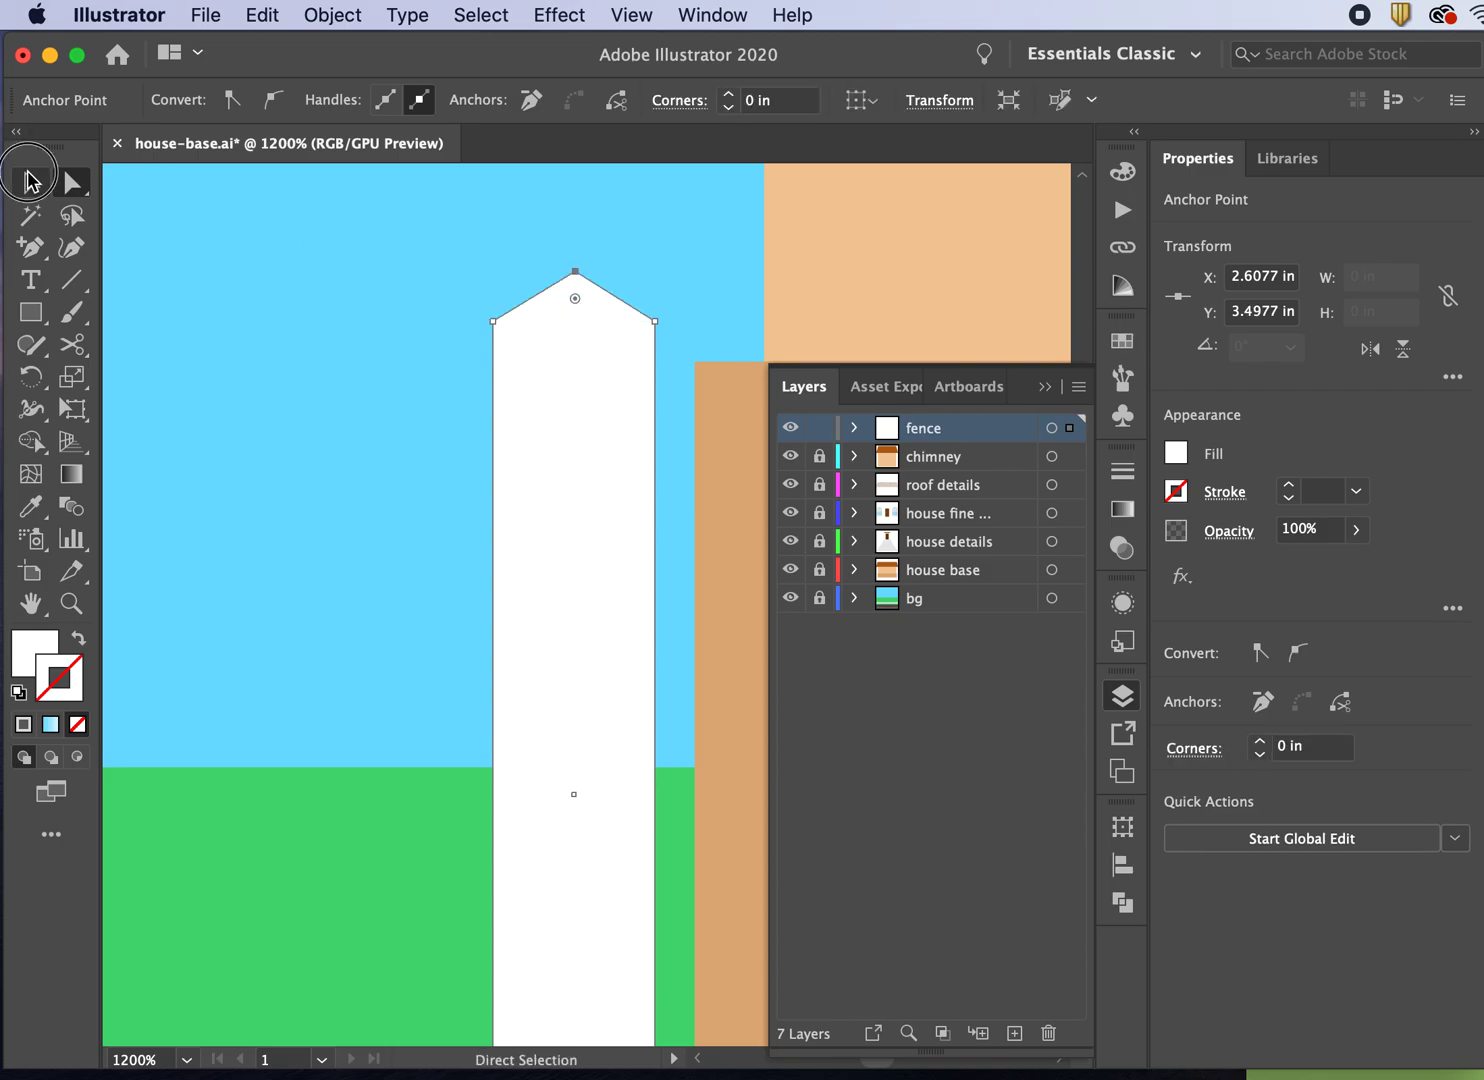
left_click(291, 335)
key("super+minus")
key("super+minus")
key("super+minus")
key("super+minus")
key("super+minus")
key("super+minus")
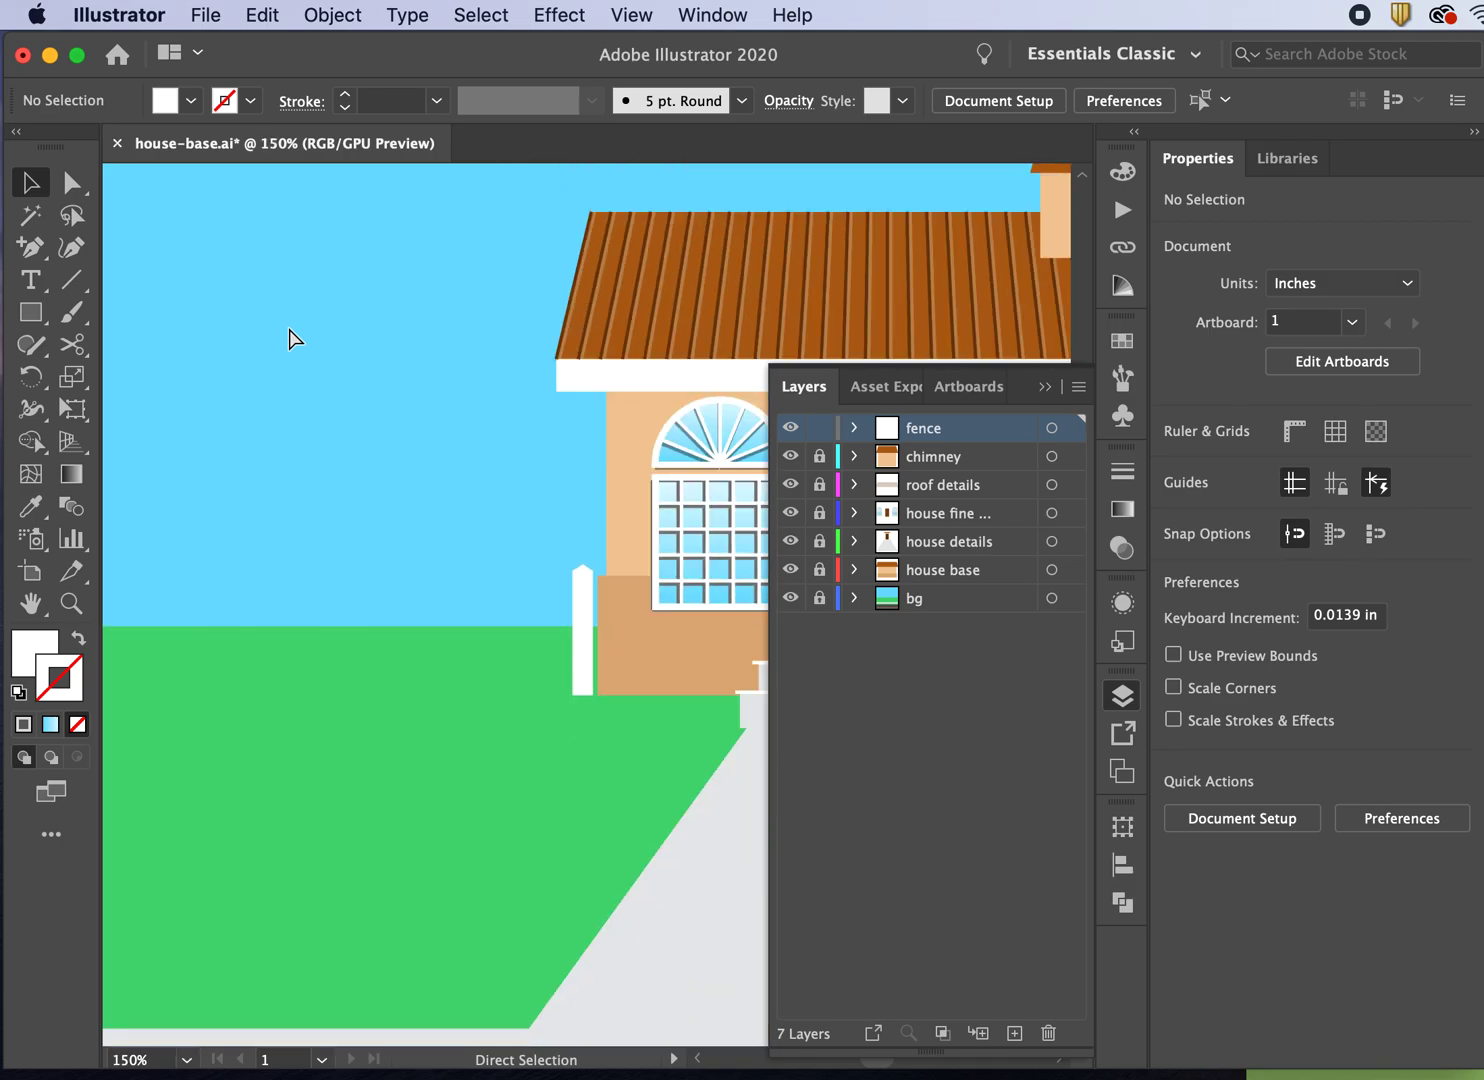
left_click(70, 183)
left_click(582, 568)
key("super+minus")
key("super+minus")
key("super+minus")
key("super+minus")
key("super+plus")
key("super+plus")
key("super+plus")
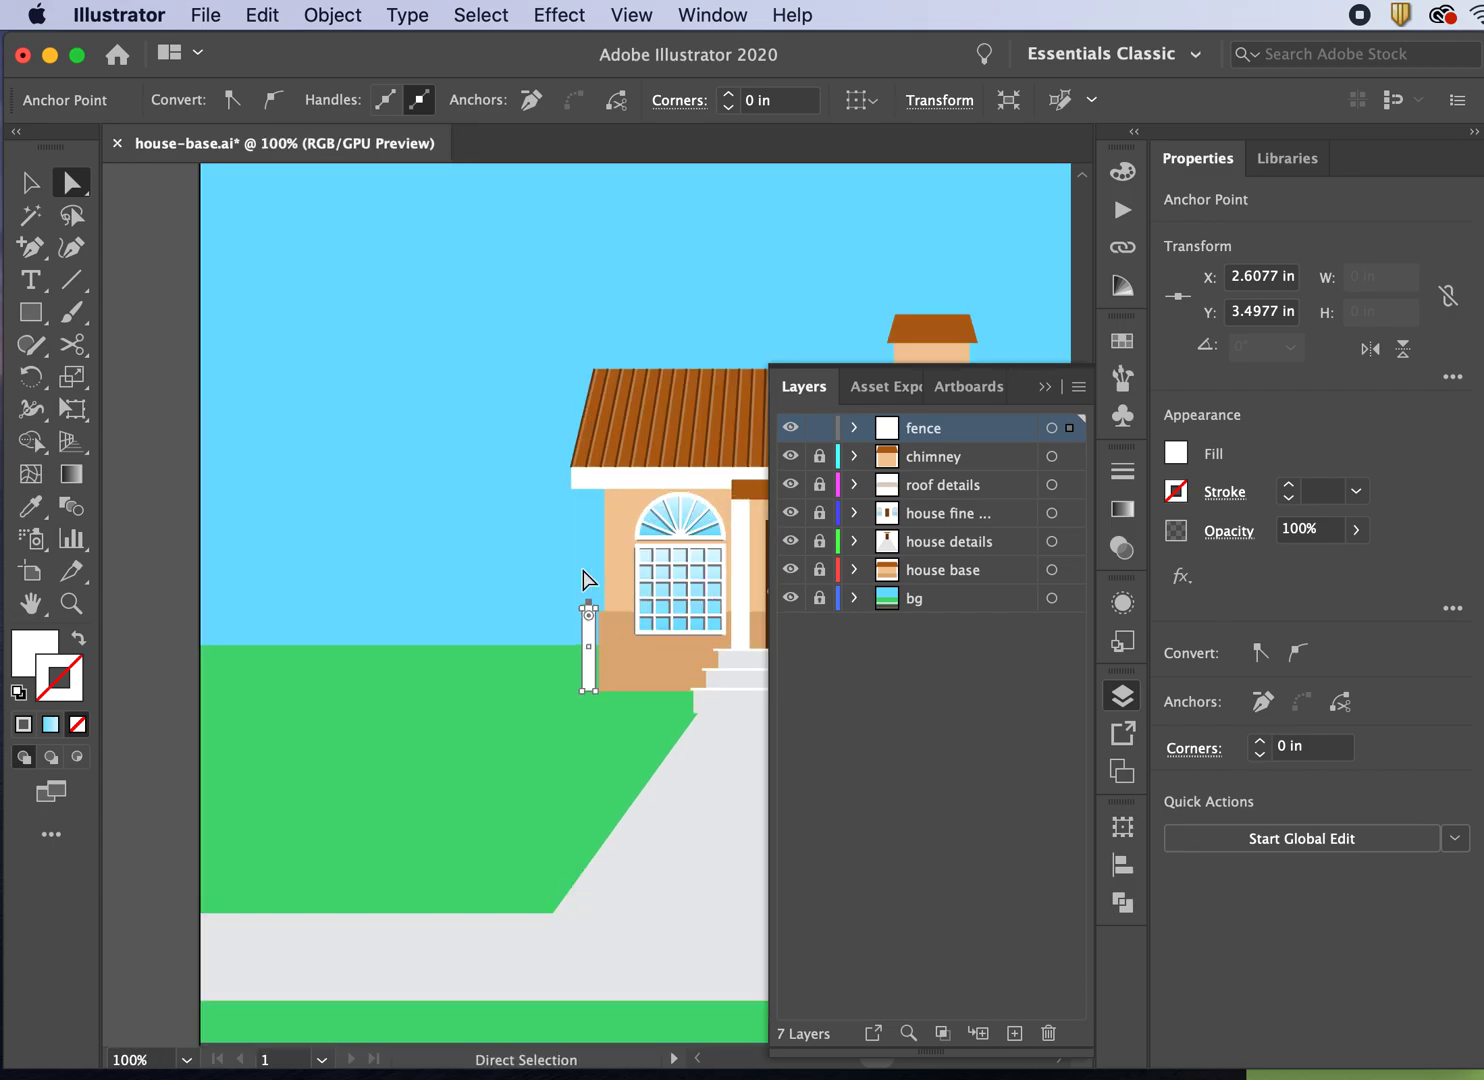
left_click(175, 565)
key("super+minus")
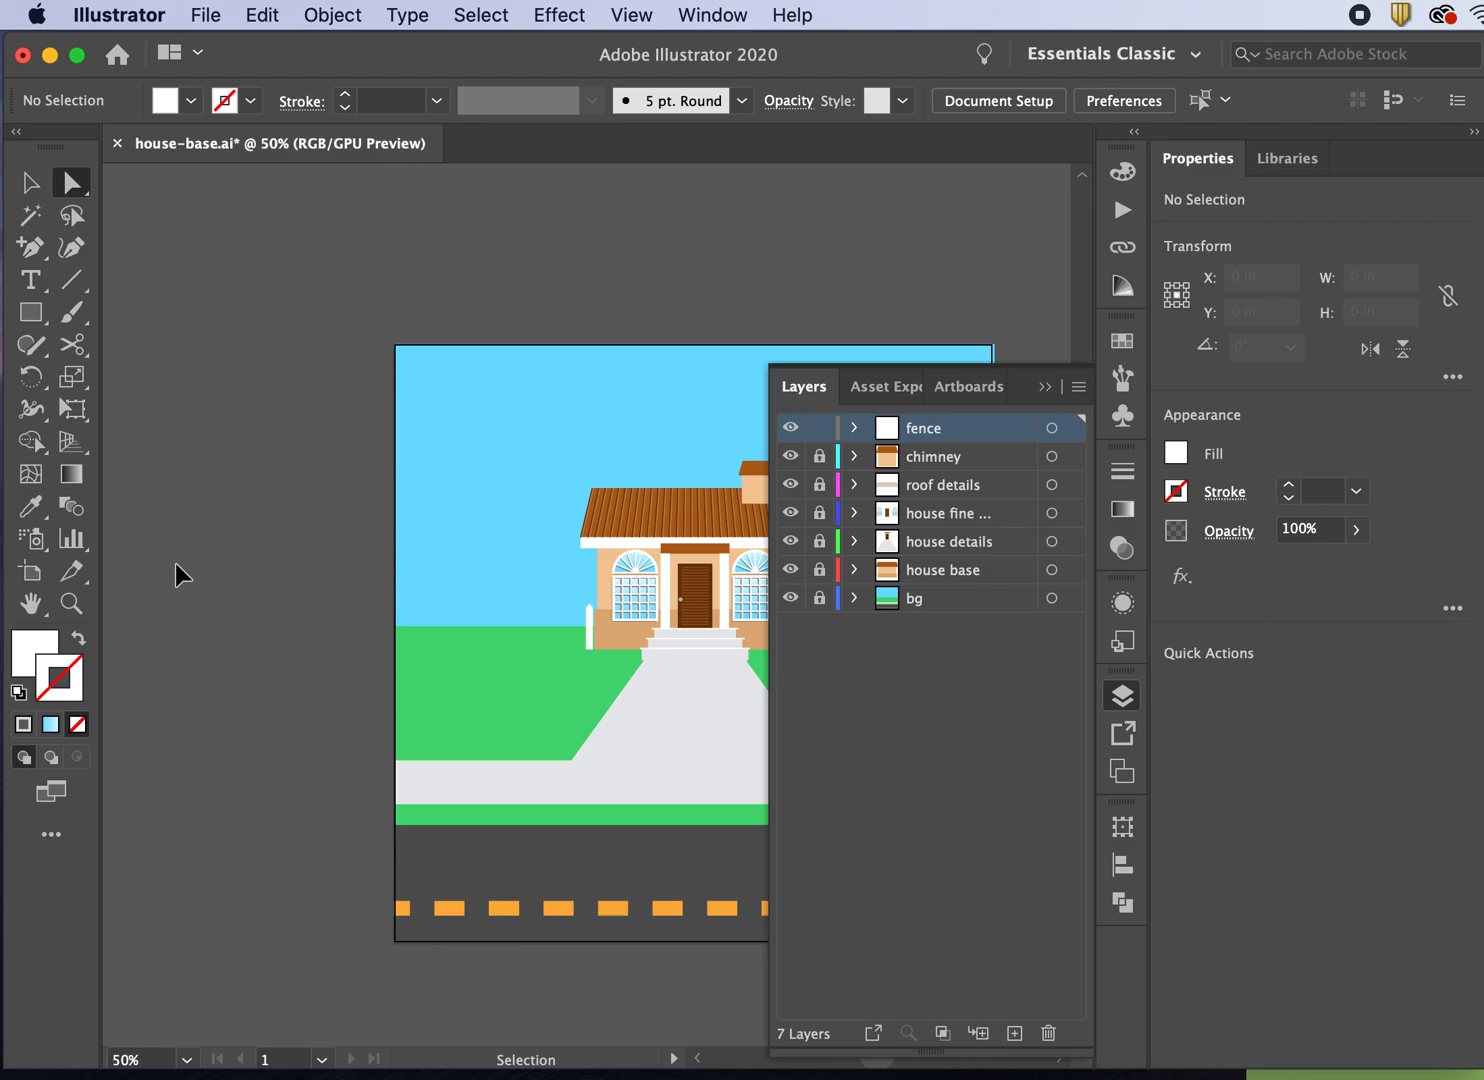
- Collapse the Layers panel, then paste a copy of the whole picket in front and move it straight left to the artboard's edge
key("super+plus")
key("super+plus")
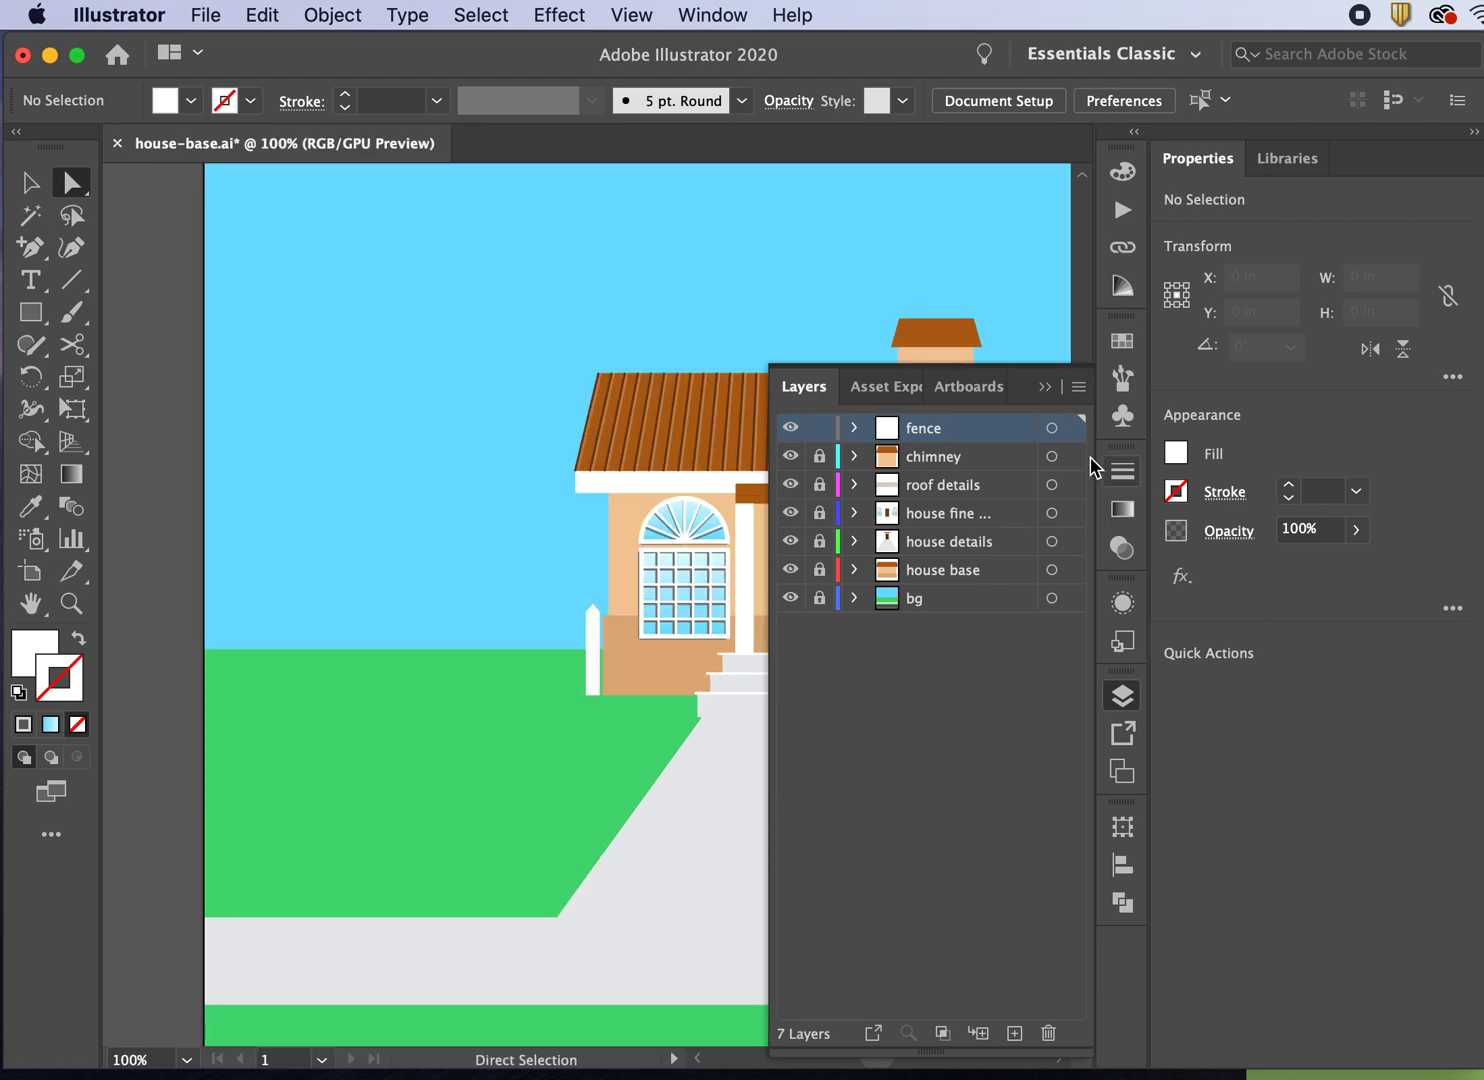
left_click(1050, 387)
left_click(590, 660)
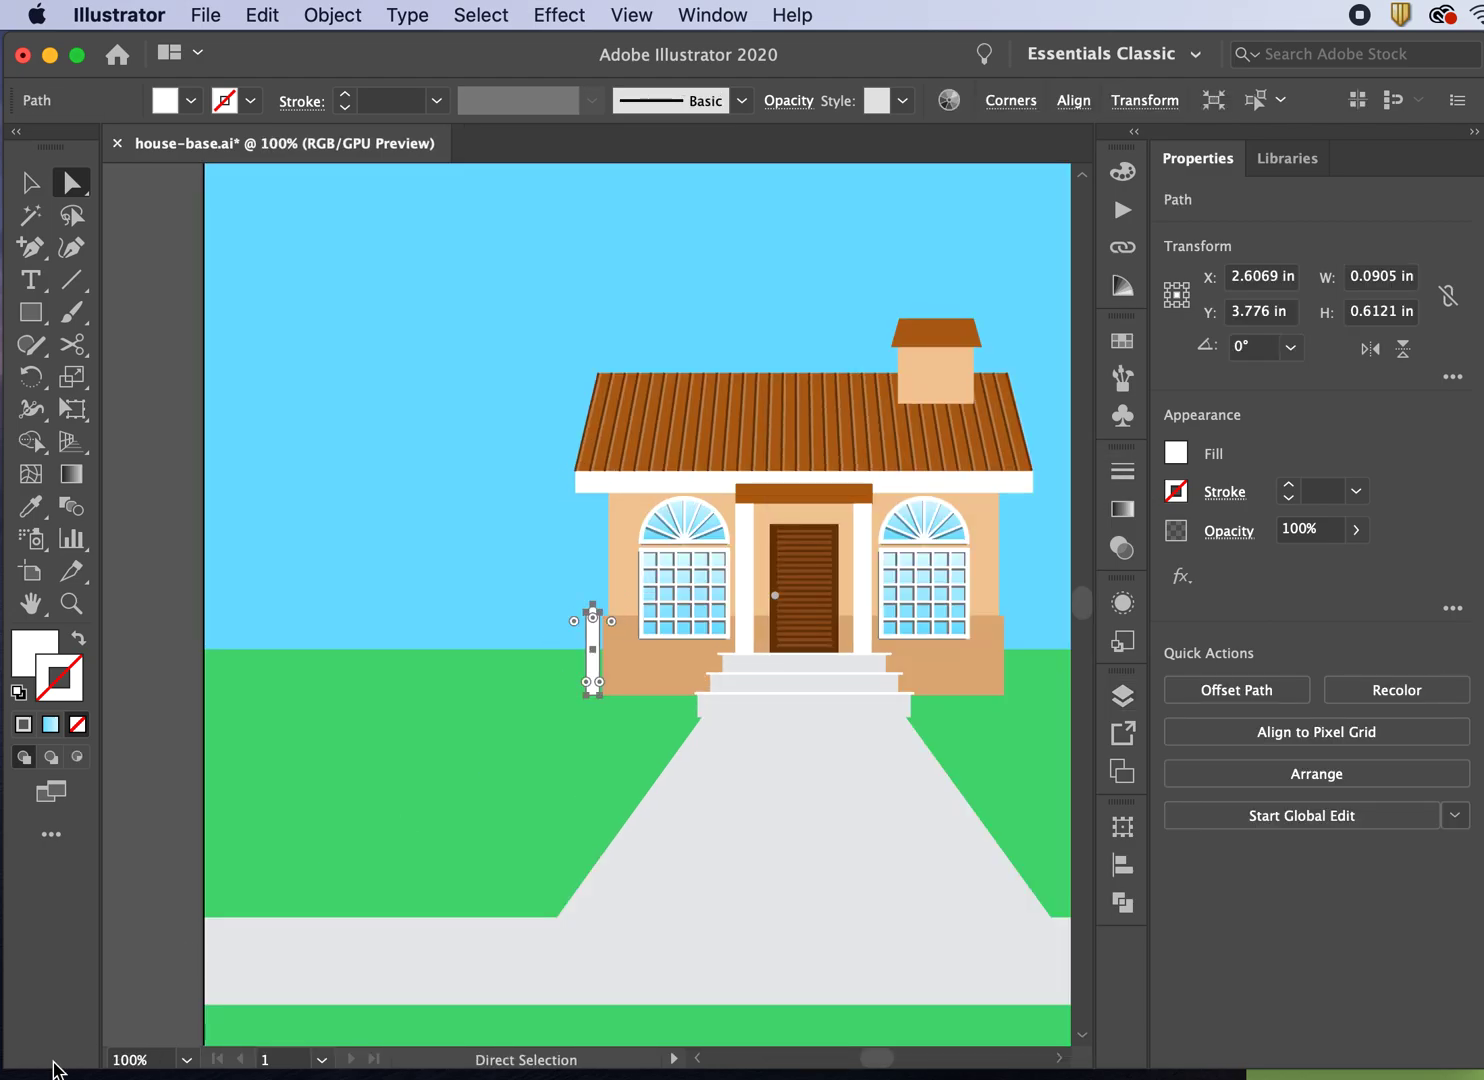
left_click(30, 182)
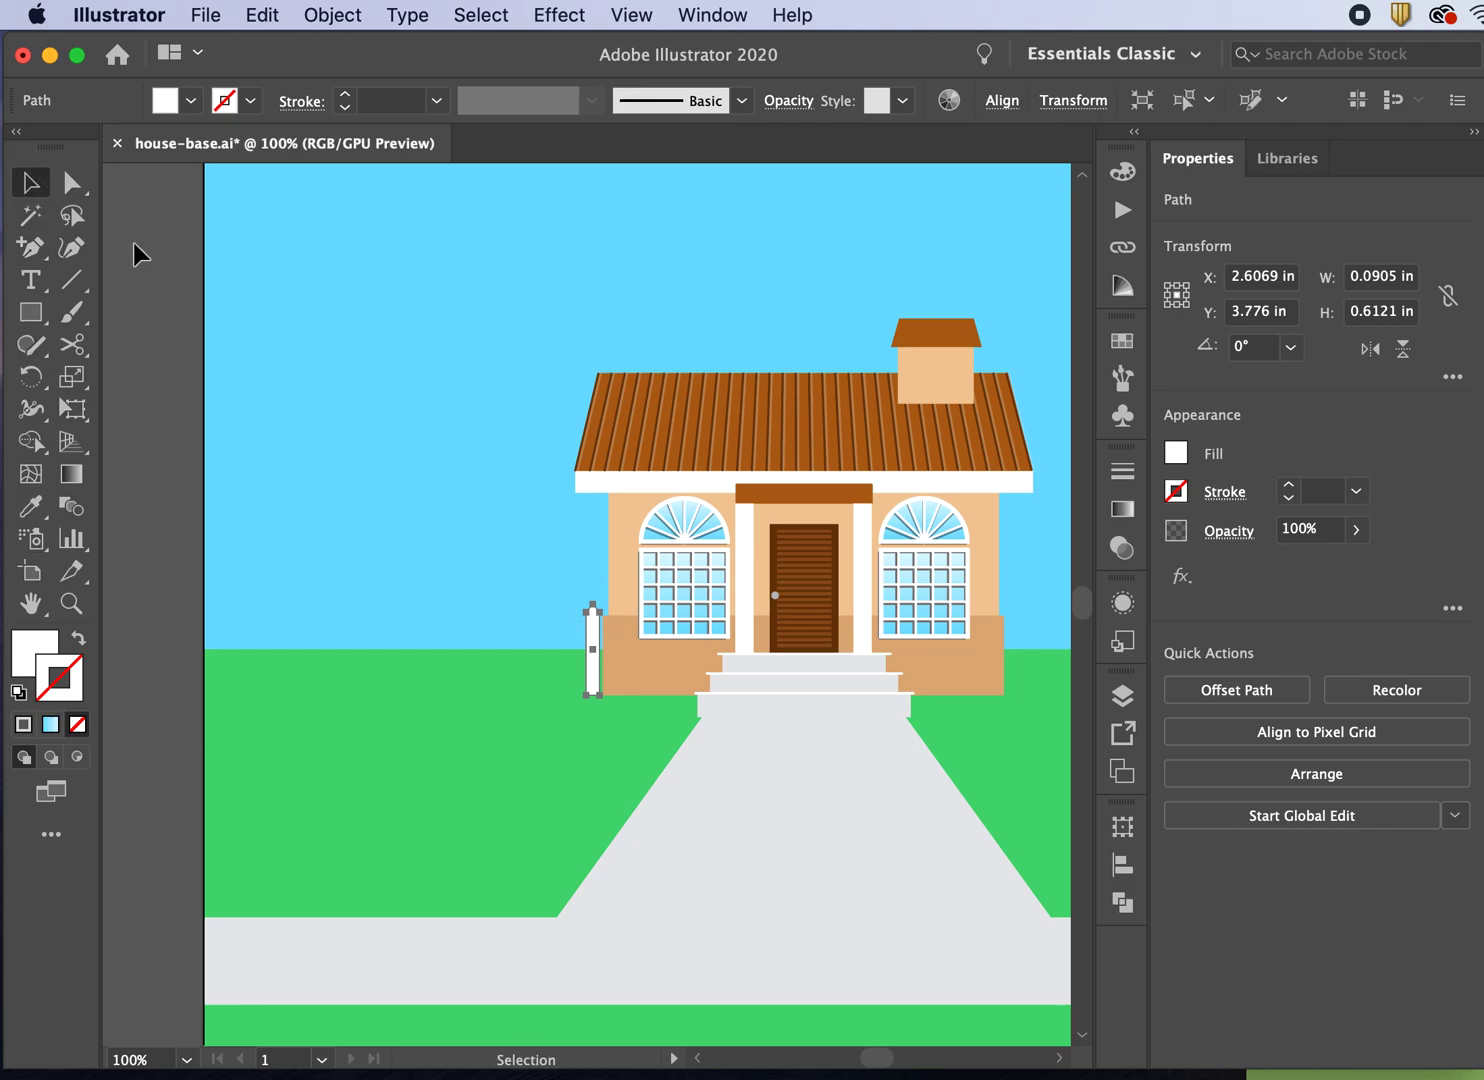
left_click(133, 249)
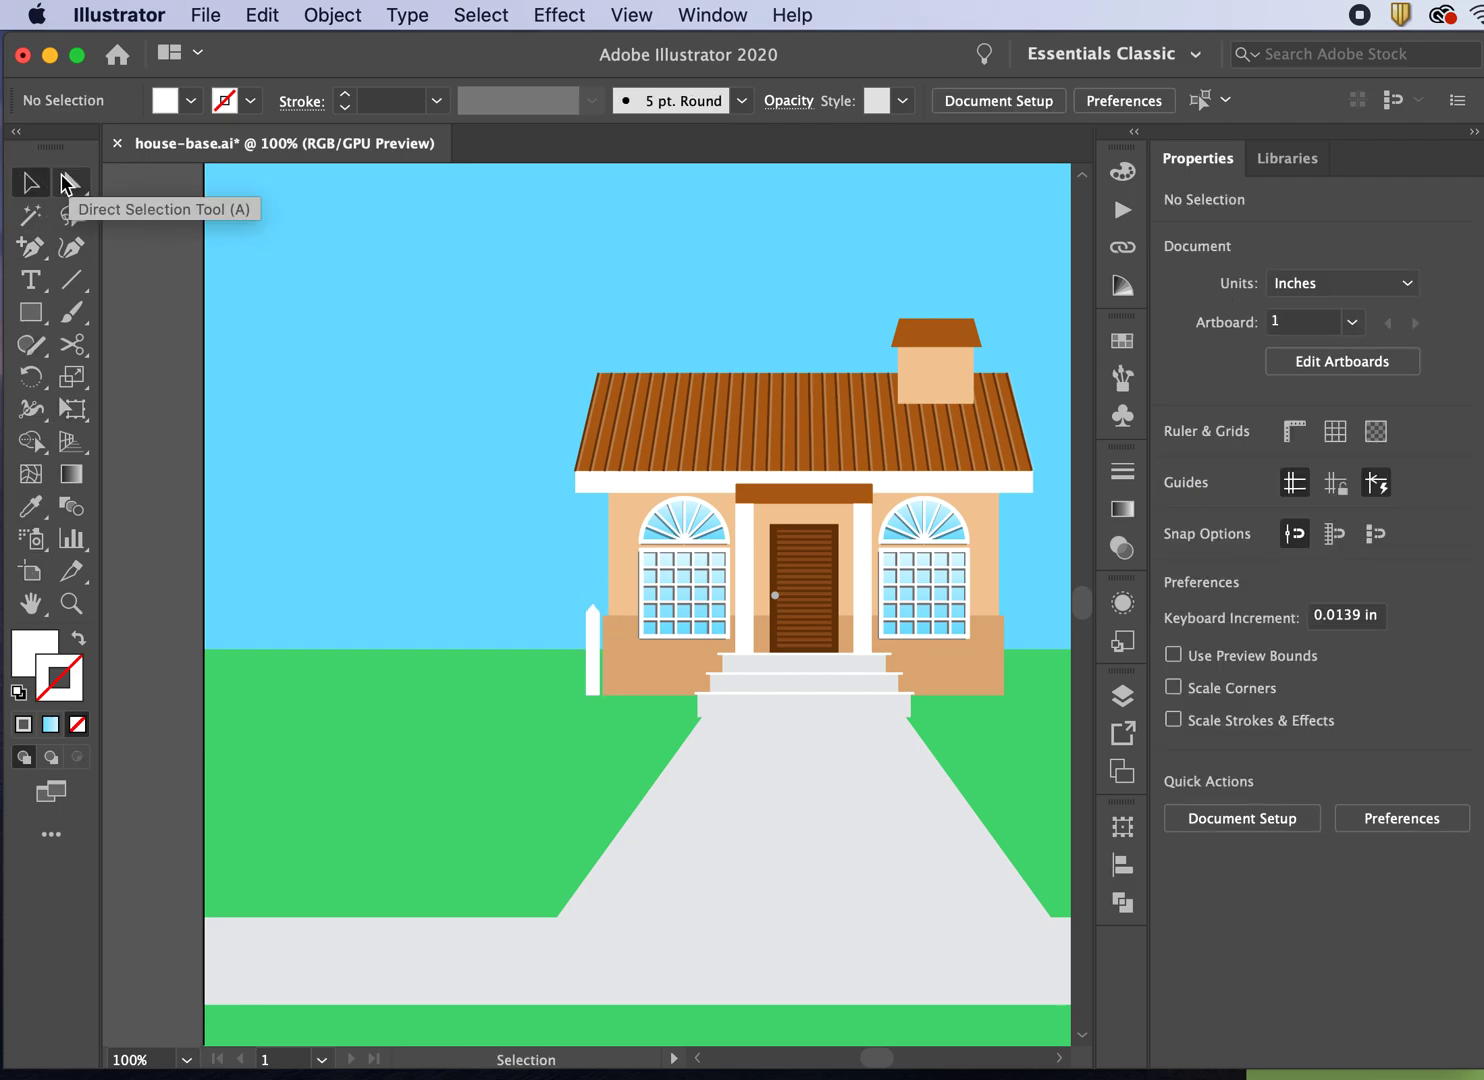
left_click(594, 675)
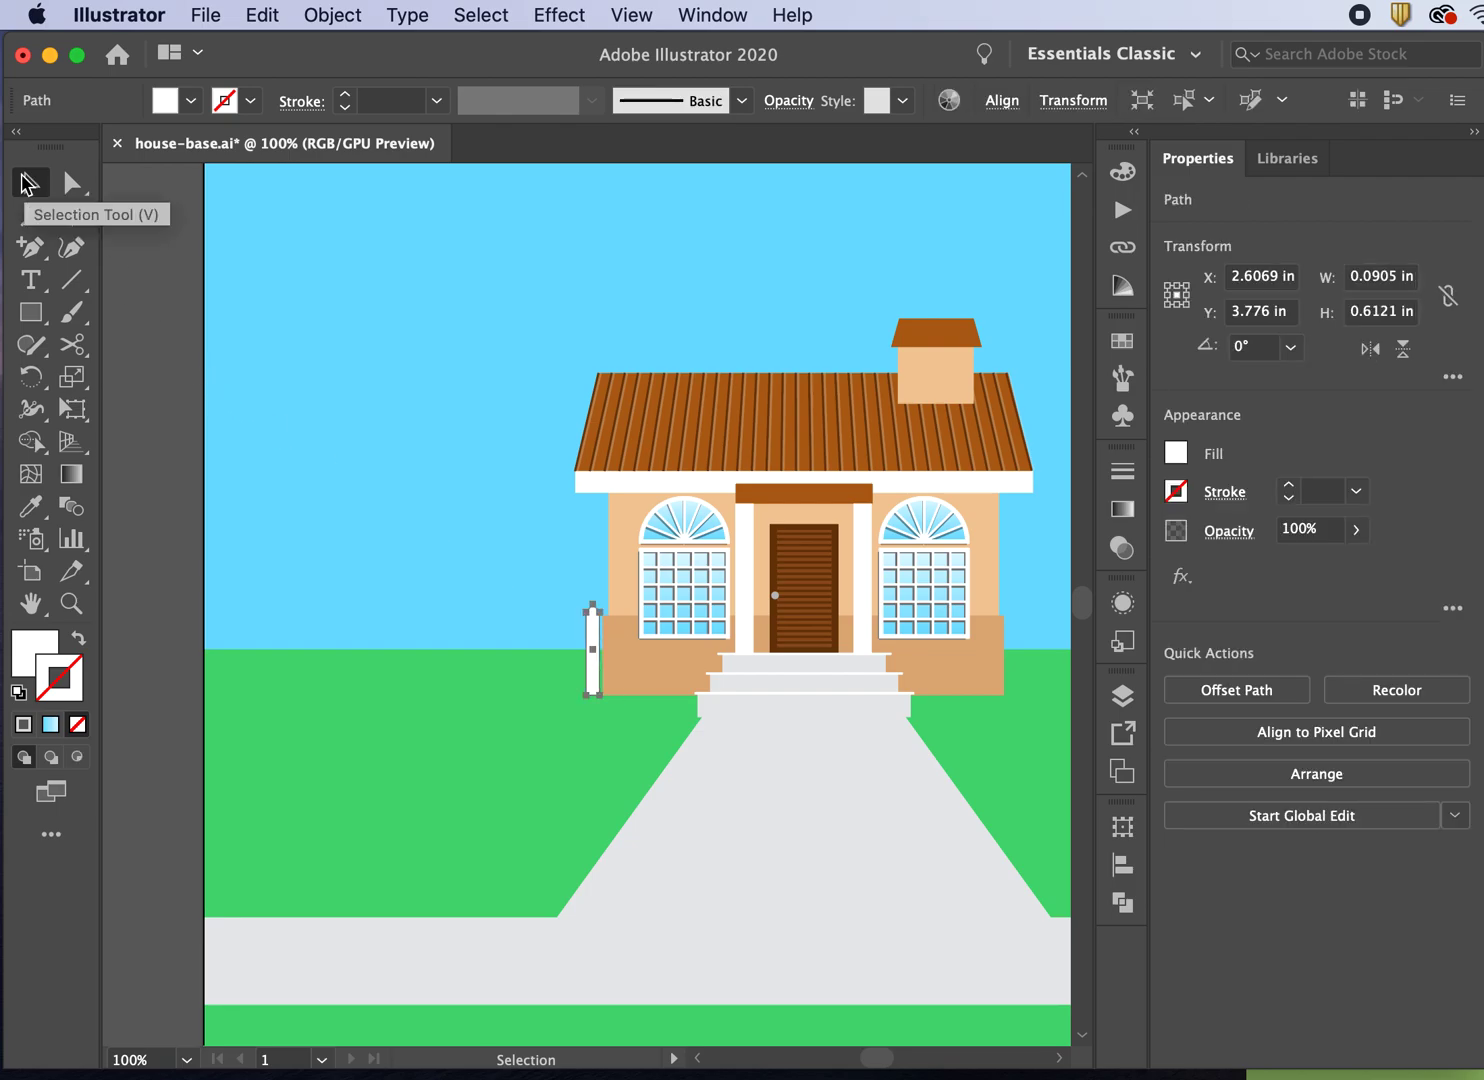
key("super+c")
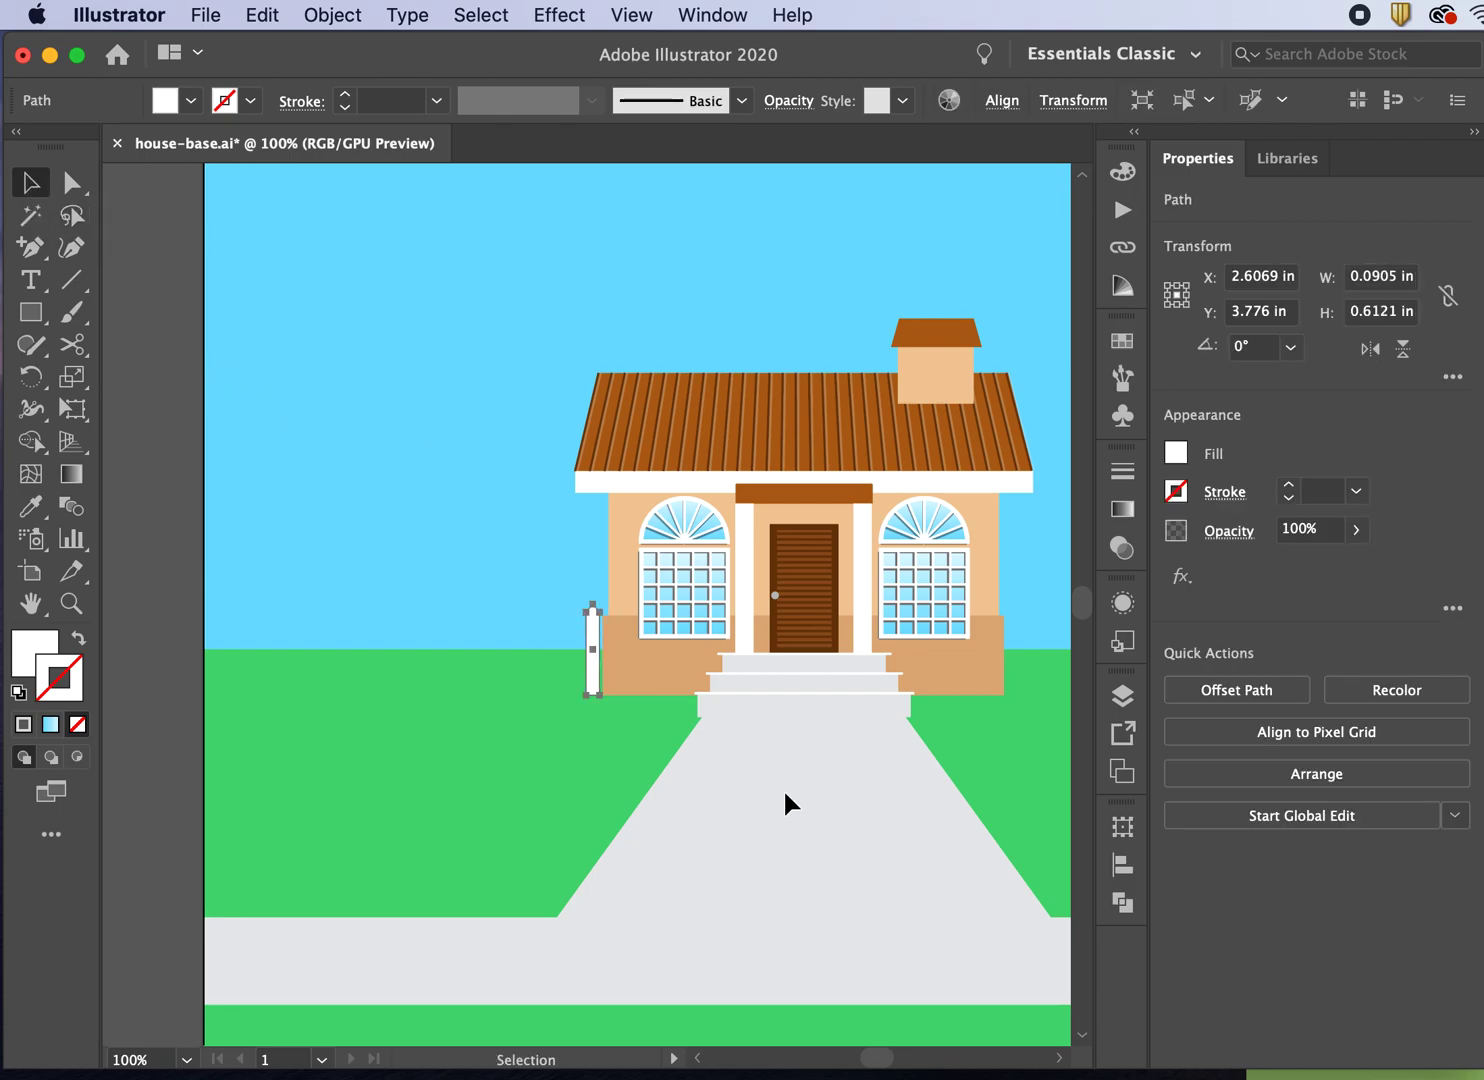
key("super+f")
left_click_drag(592, 668, 242, 660)
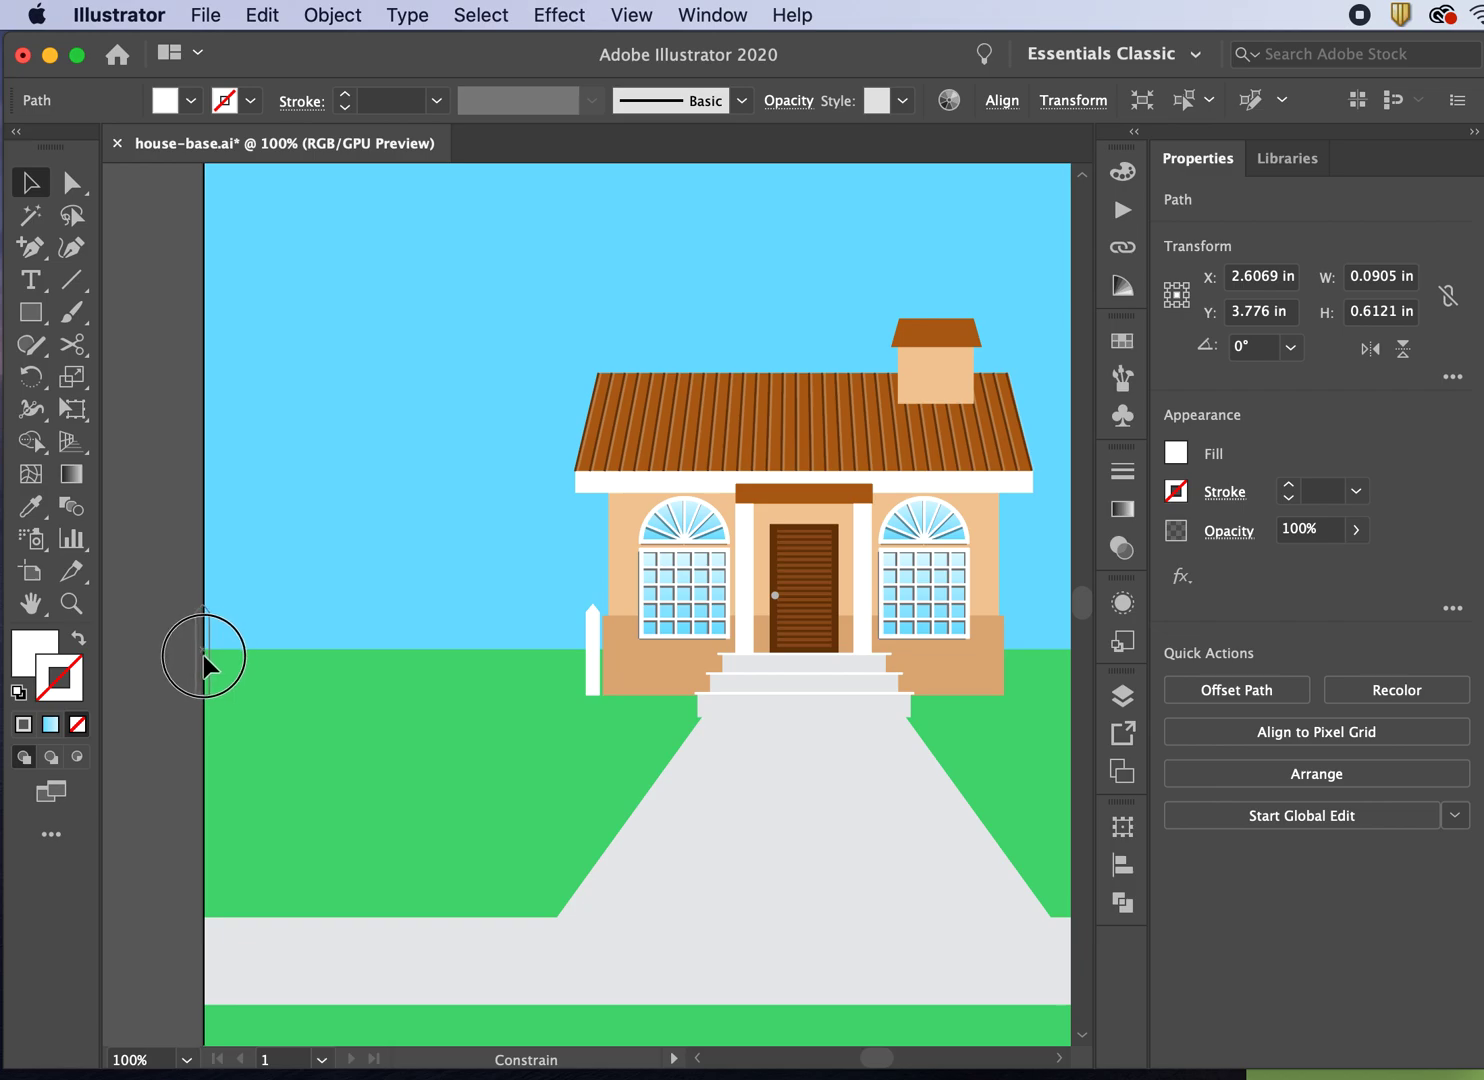
left_click_drag(204, 655, 202, 652)
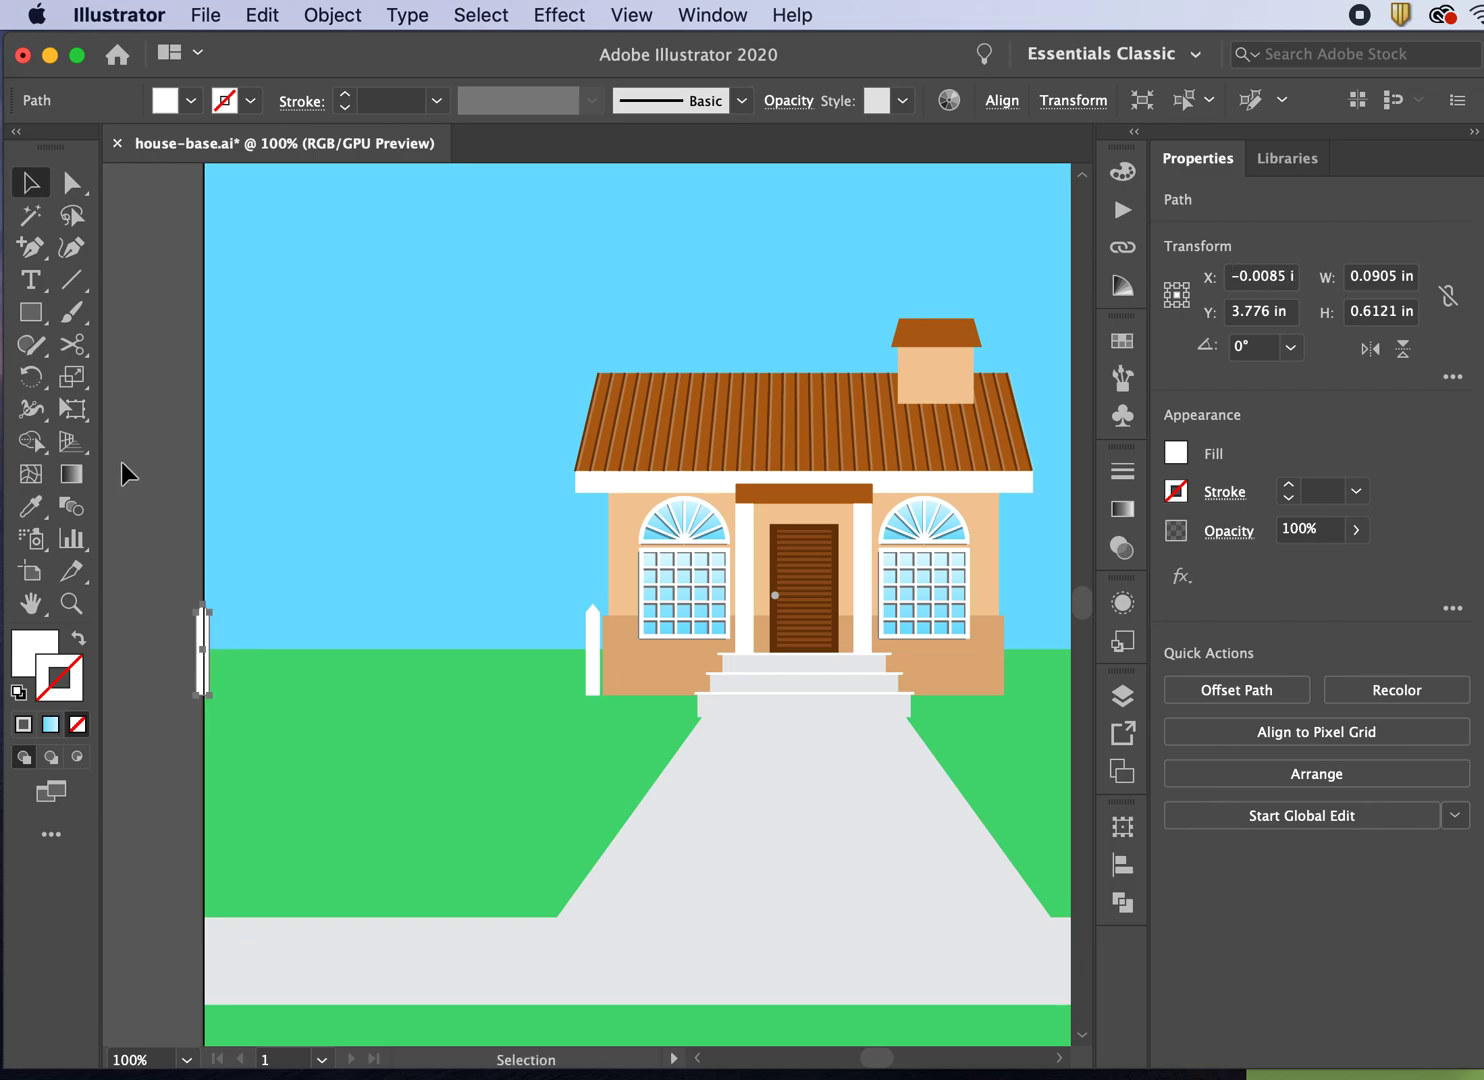
- Select both end pickets and set the blend options to 10 specified steps with the orientation aligned to the page
left_click(121, 461)
left_click(202, 642)
left_click(594, 655, "shift")
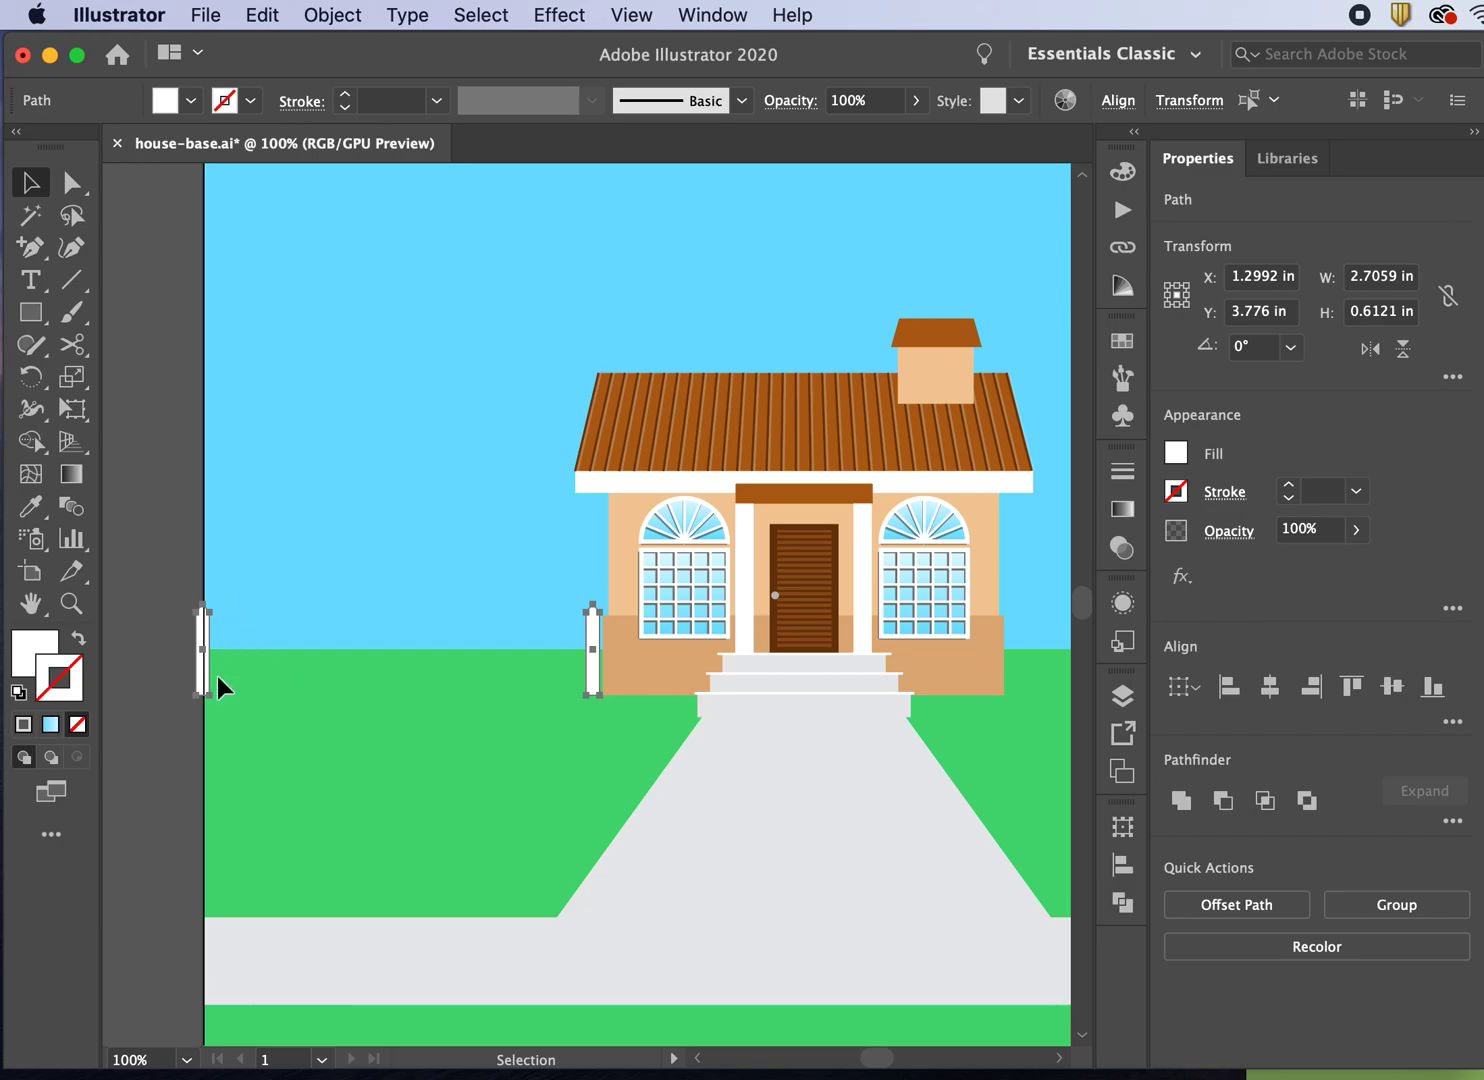
left_click(262, 15)
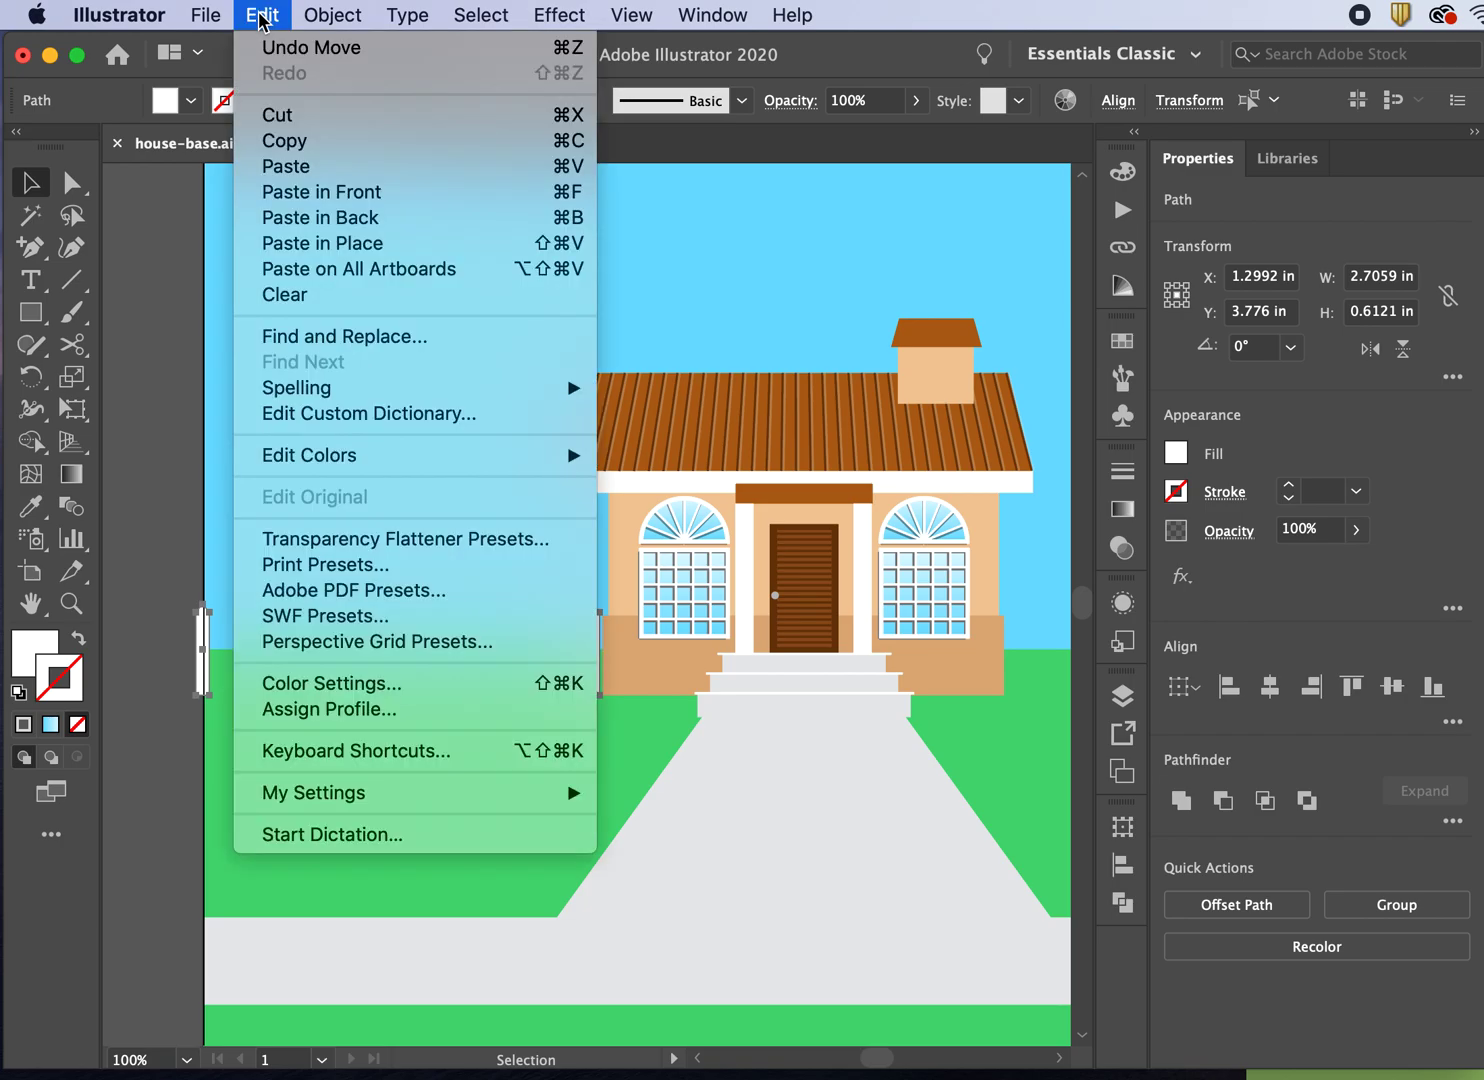
mouse_move(312, 25)
mouse_move(405, 692)
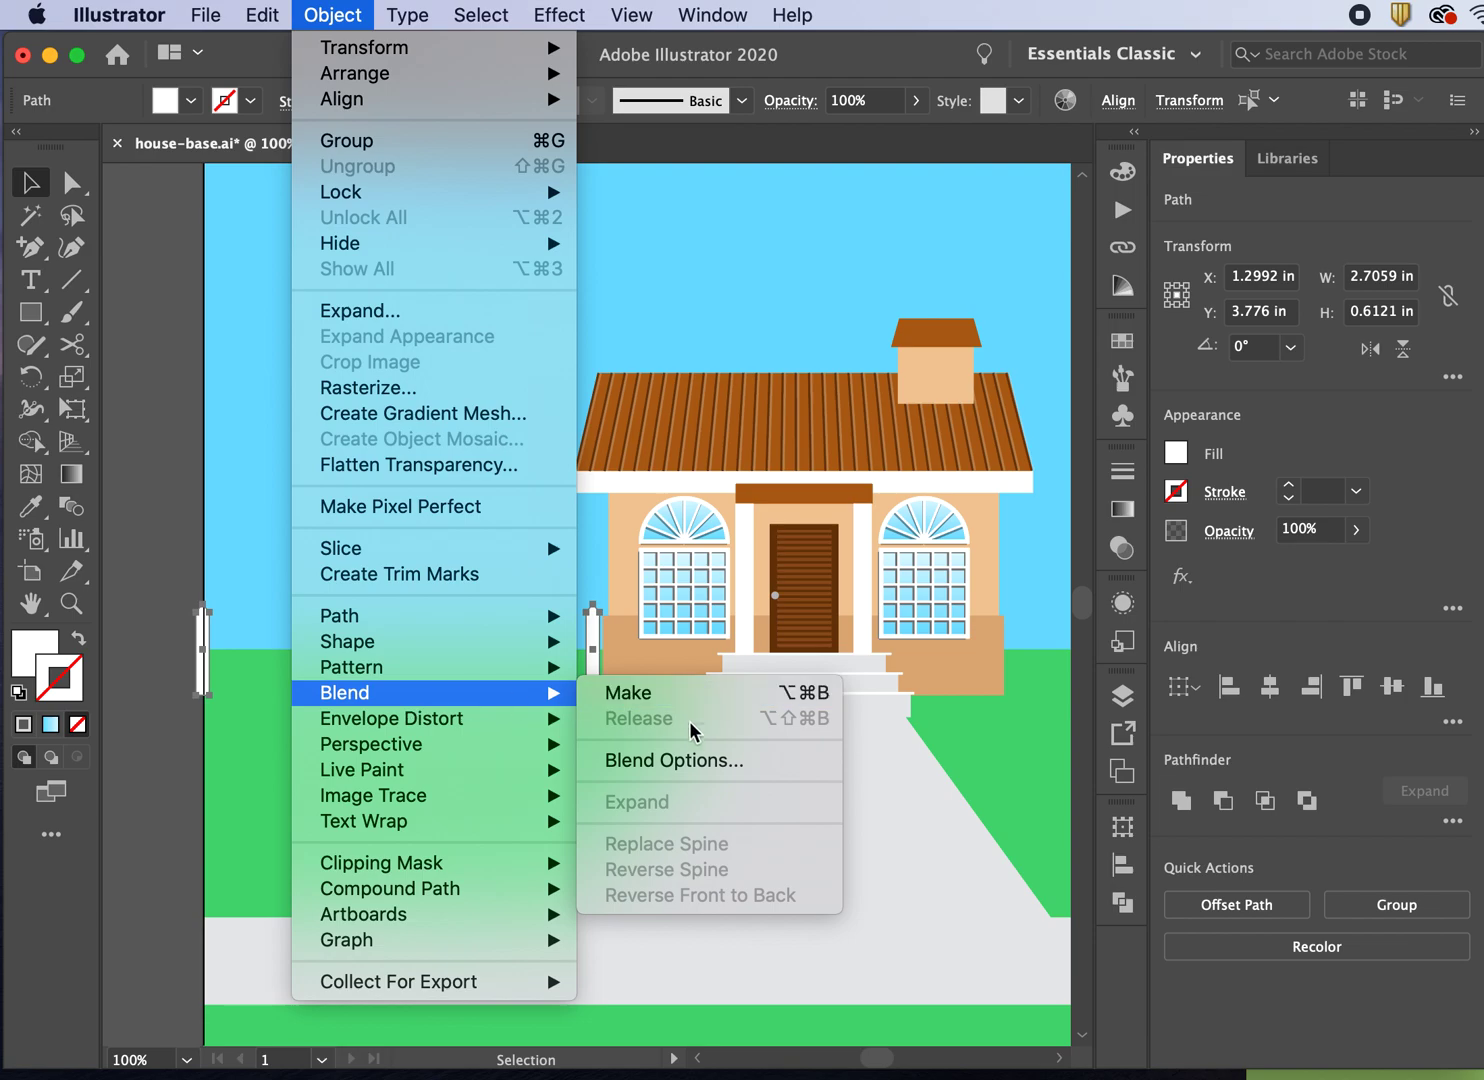
left_click(725, 762)
double_click(1130, 350)
type("10")
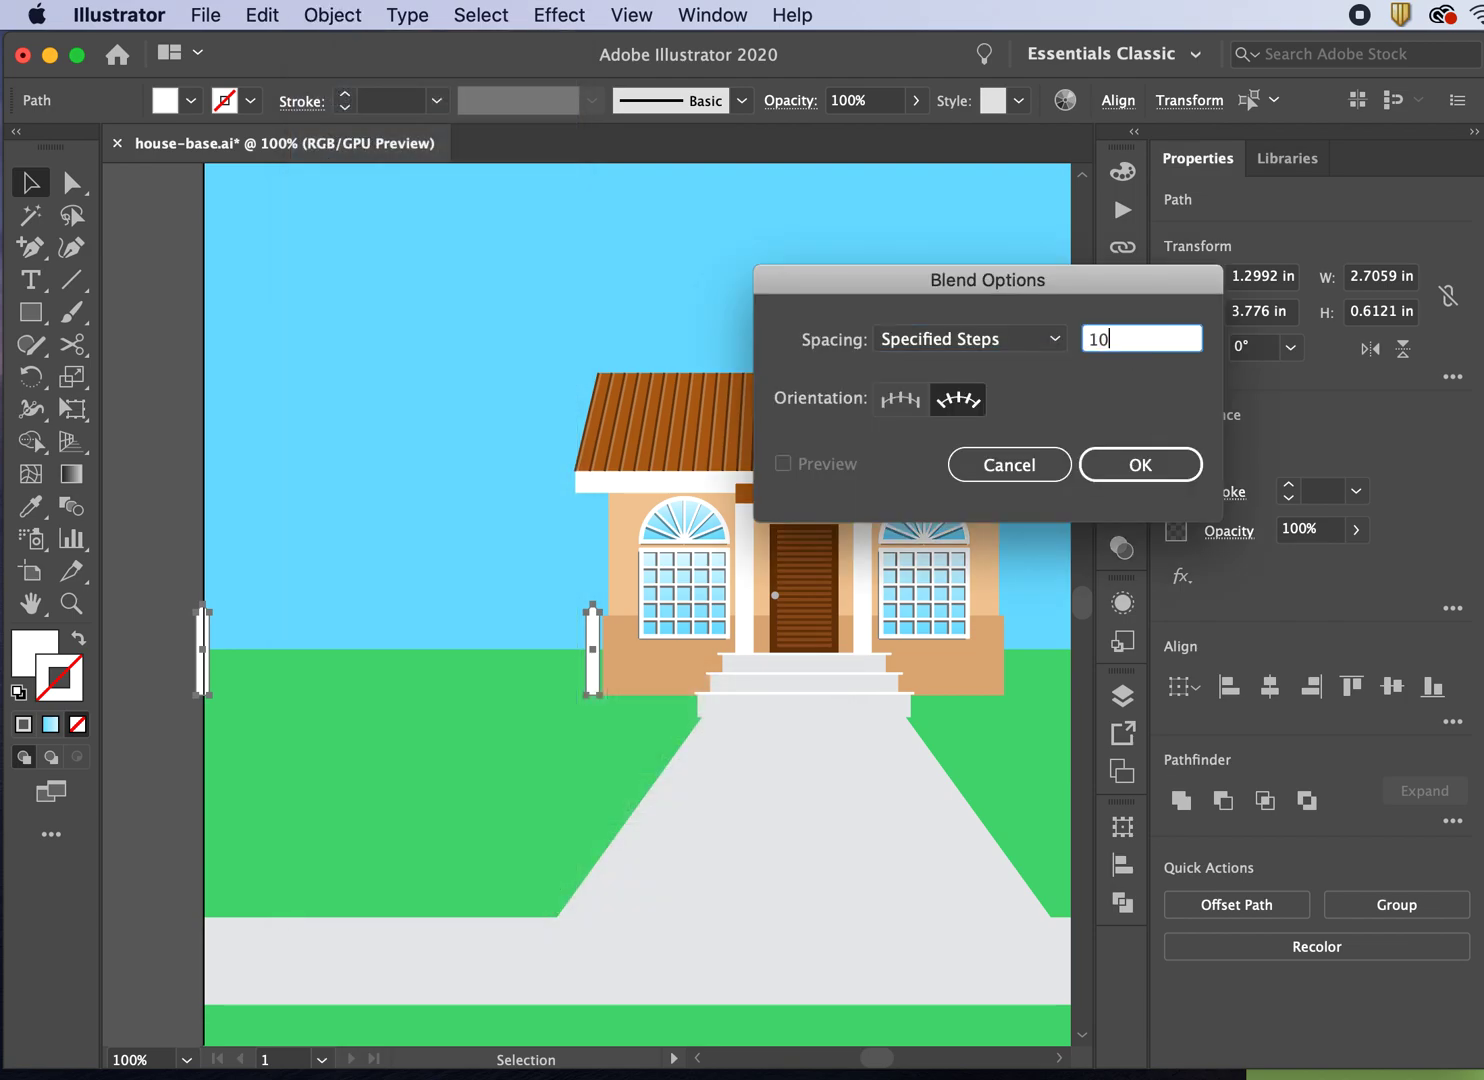
left_click(901, 405)
left_click(1120, 464)
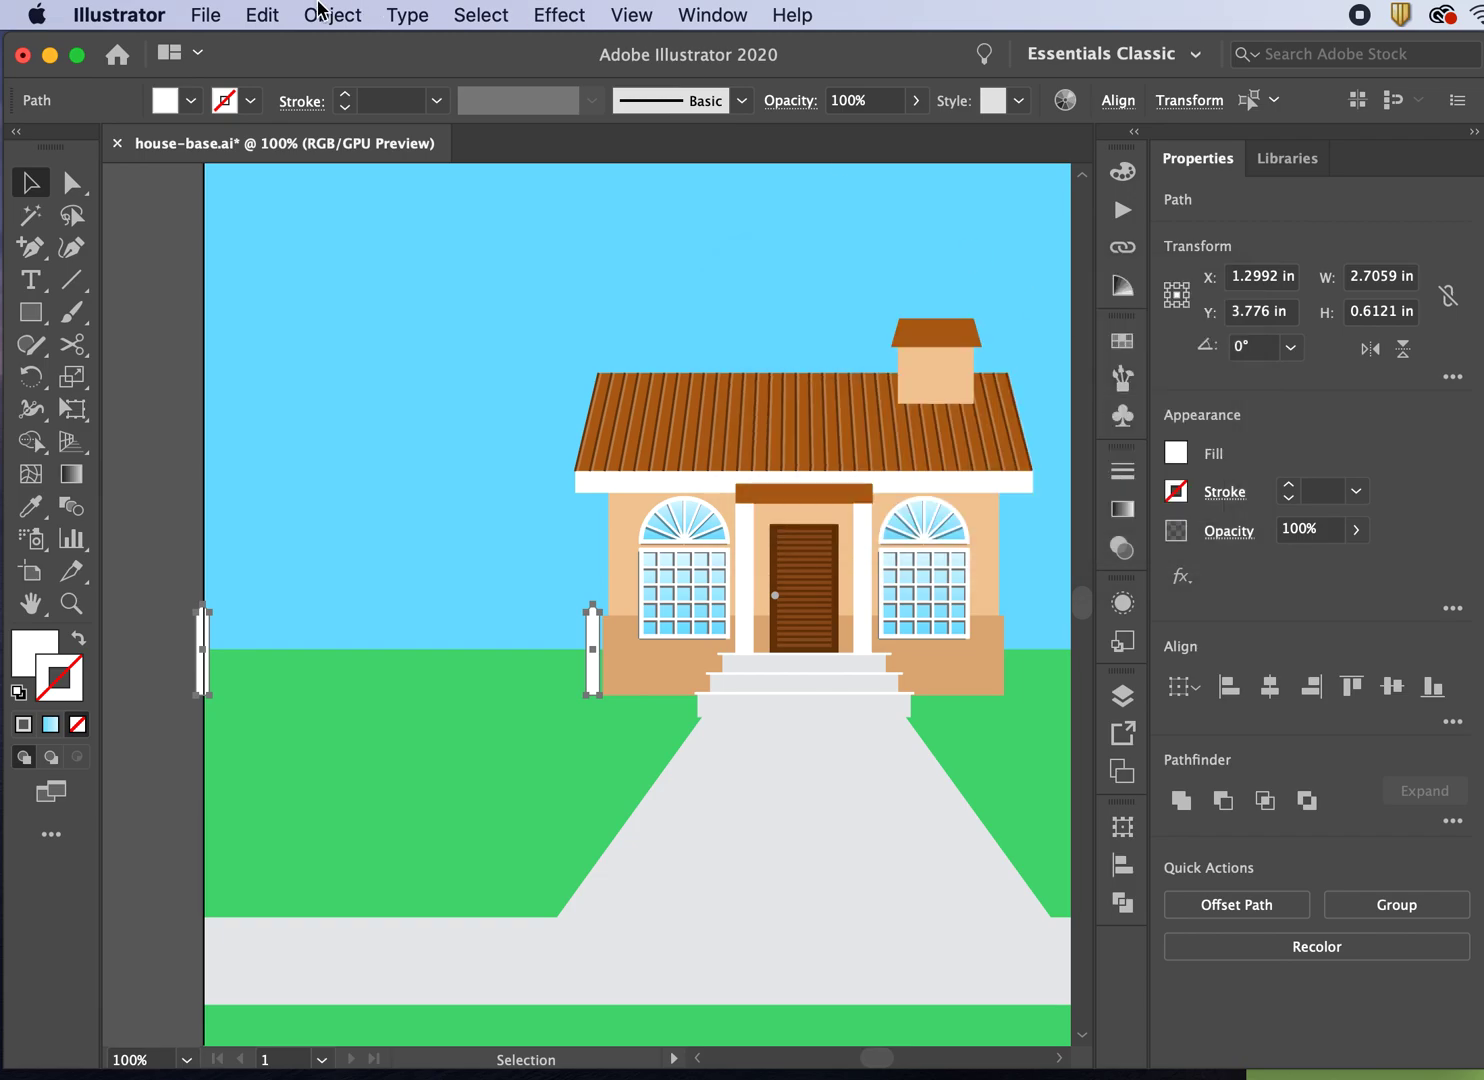
- Try blending the two end pickets into a fence with 10 intermediate steps and check the spacing
left_click(340, 15)
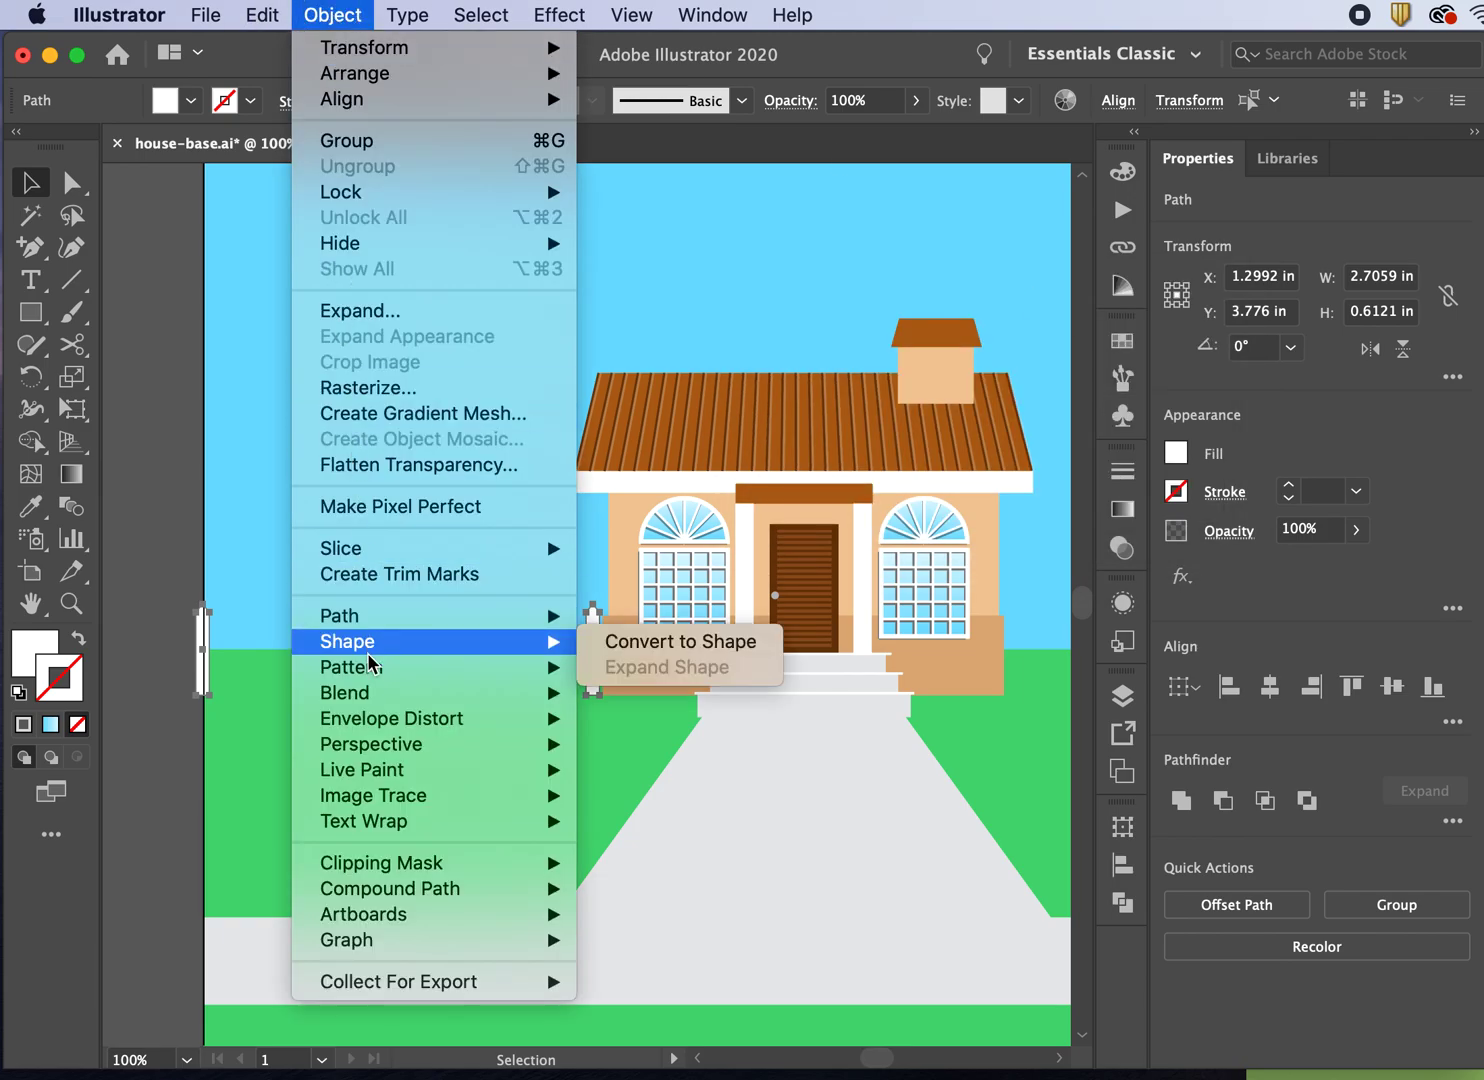
mouse_move(371, 703)
left_click(673, 697)
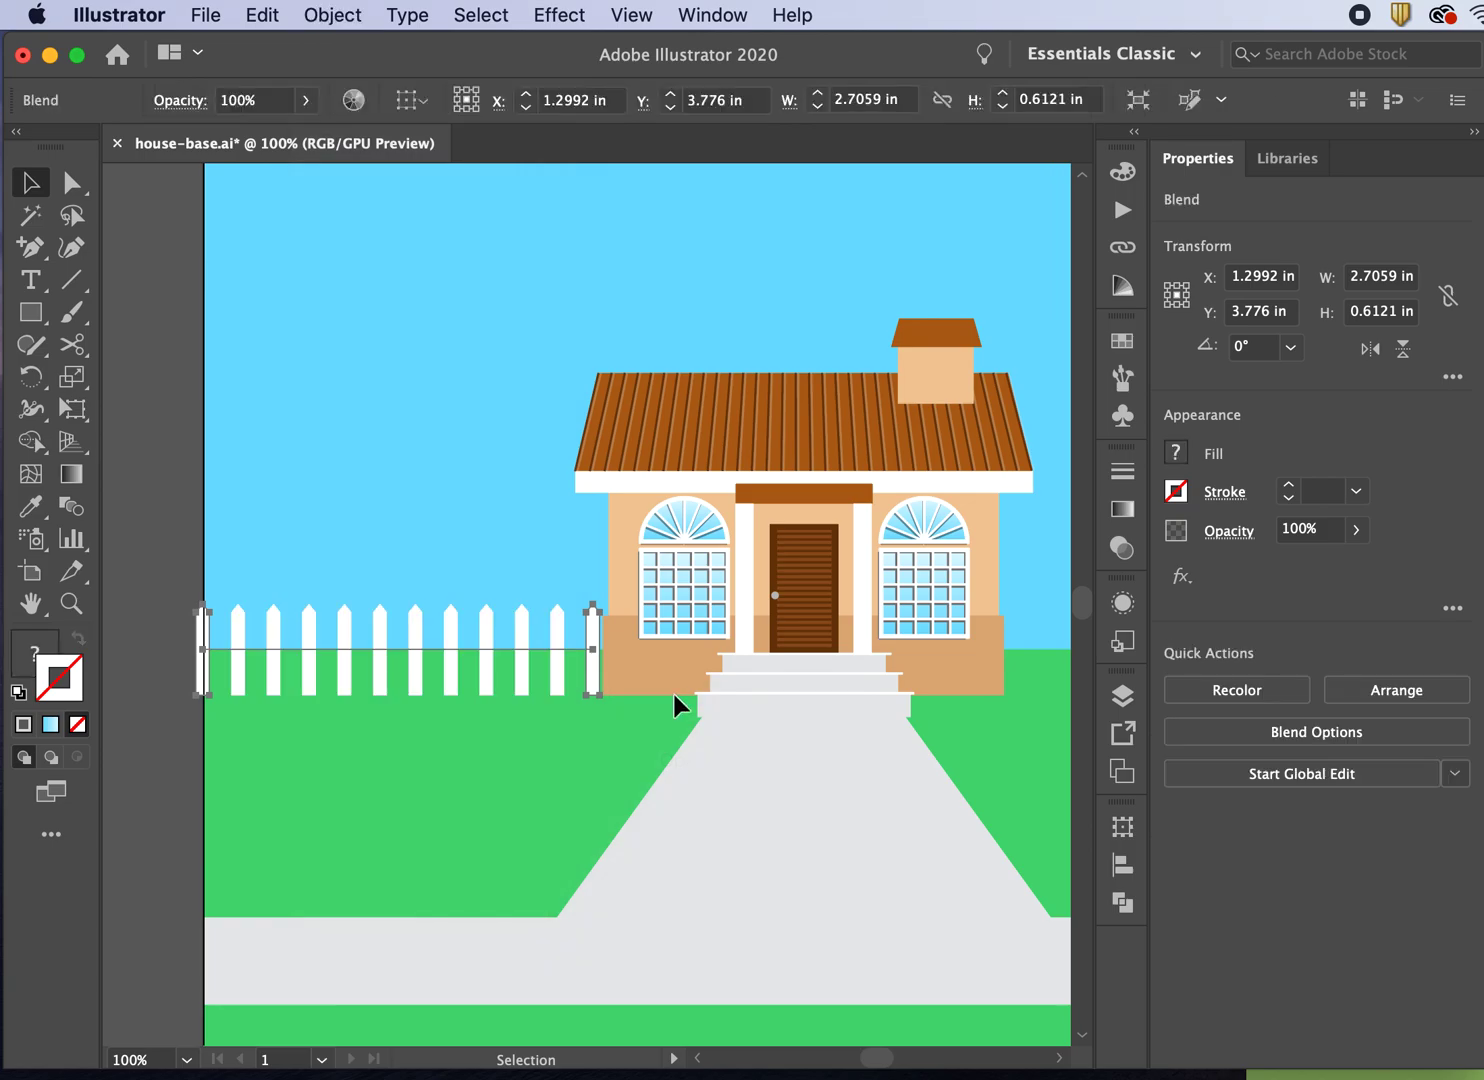
key("super+minus")
key("super+minus")
key("super+minus")
key("super+plus")
key("super+plus")
key("super+plus")
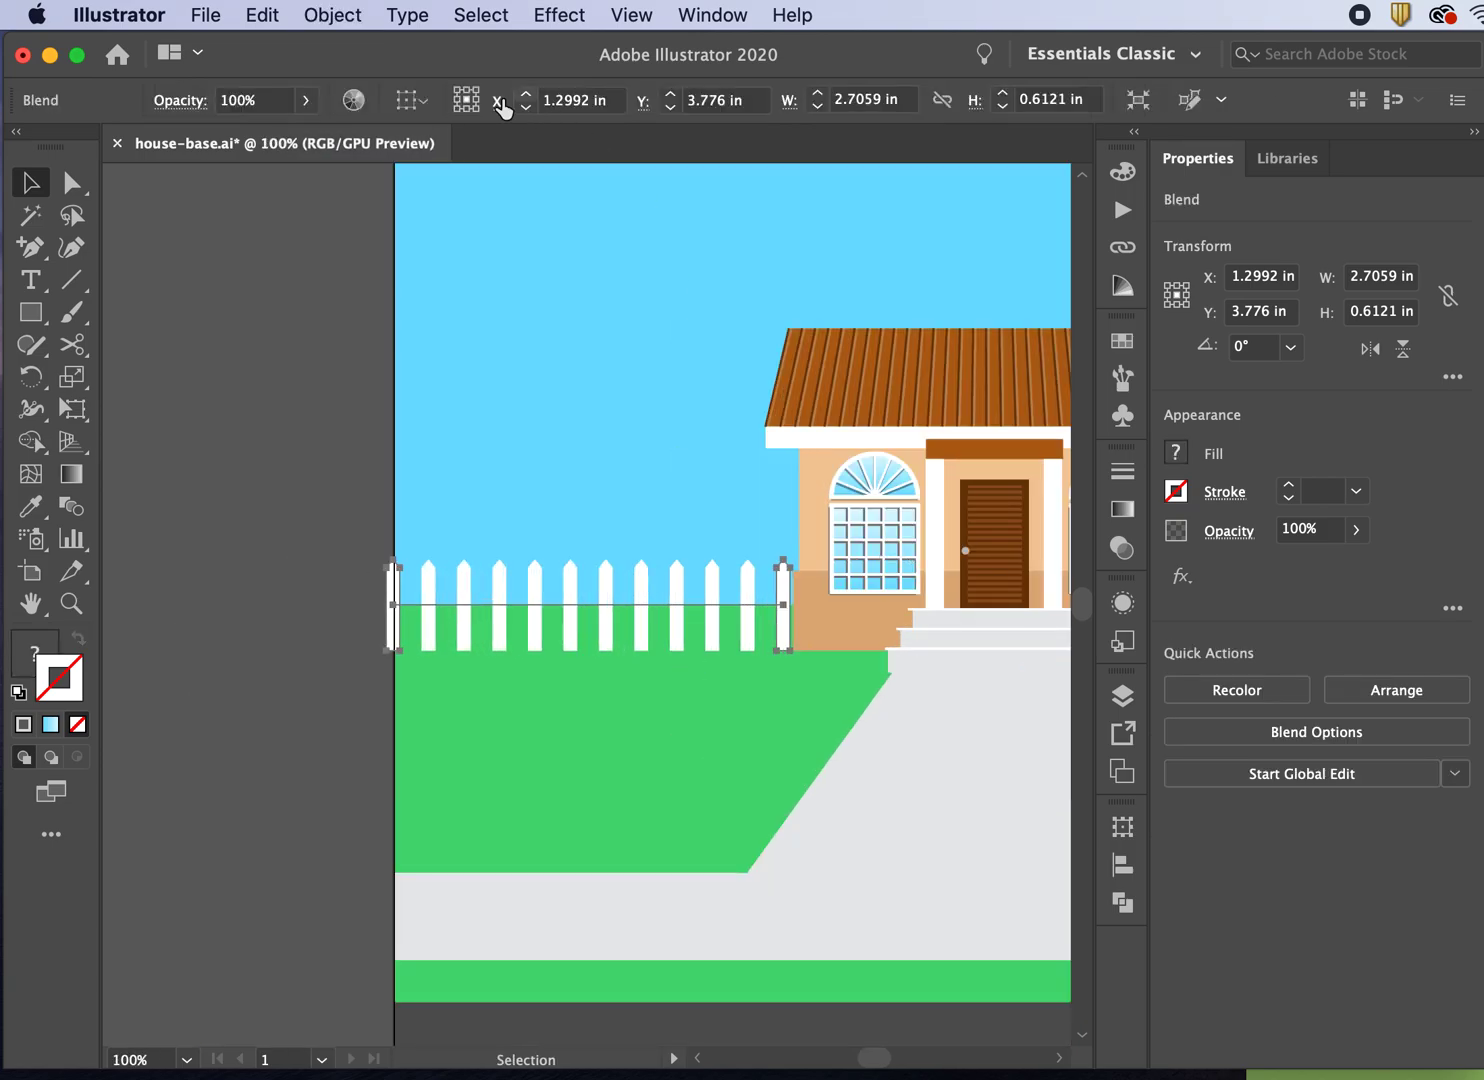
- Undo the 10-step picket blend
left_click(322, 17)
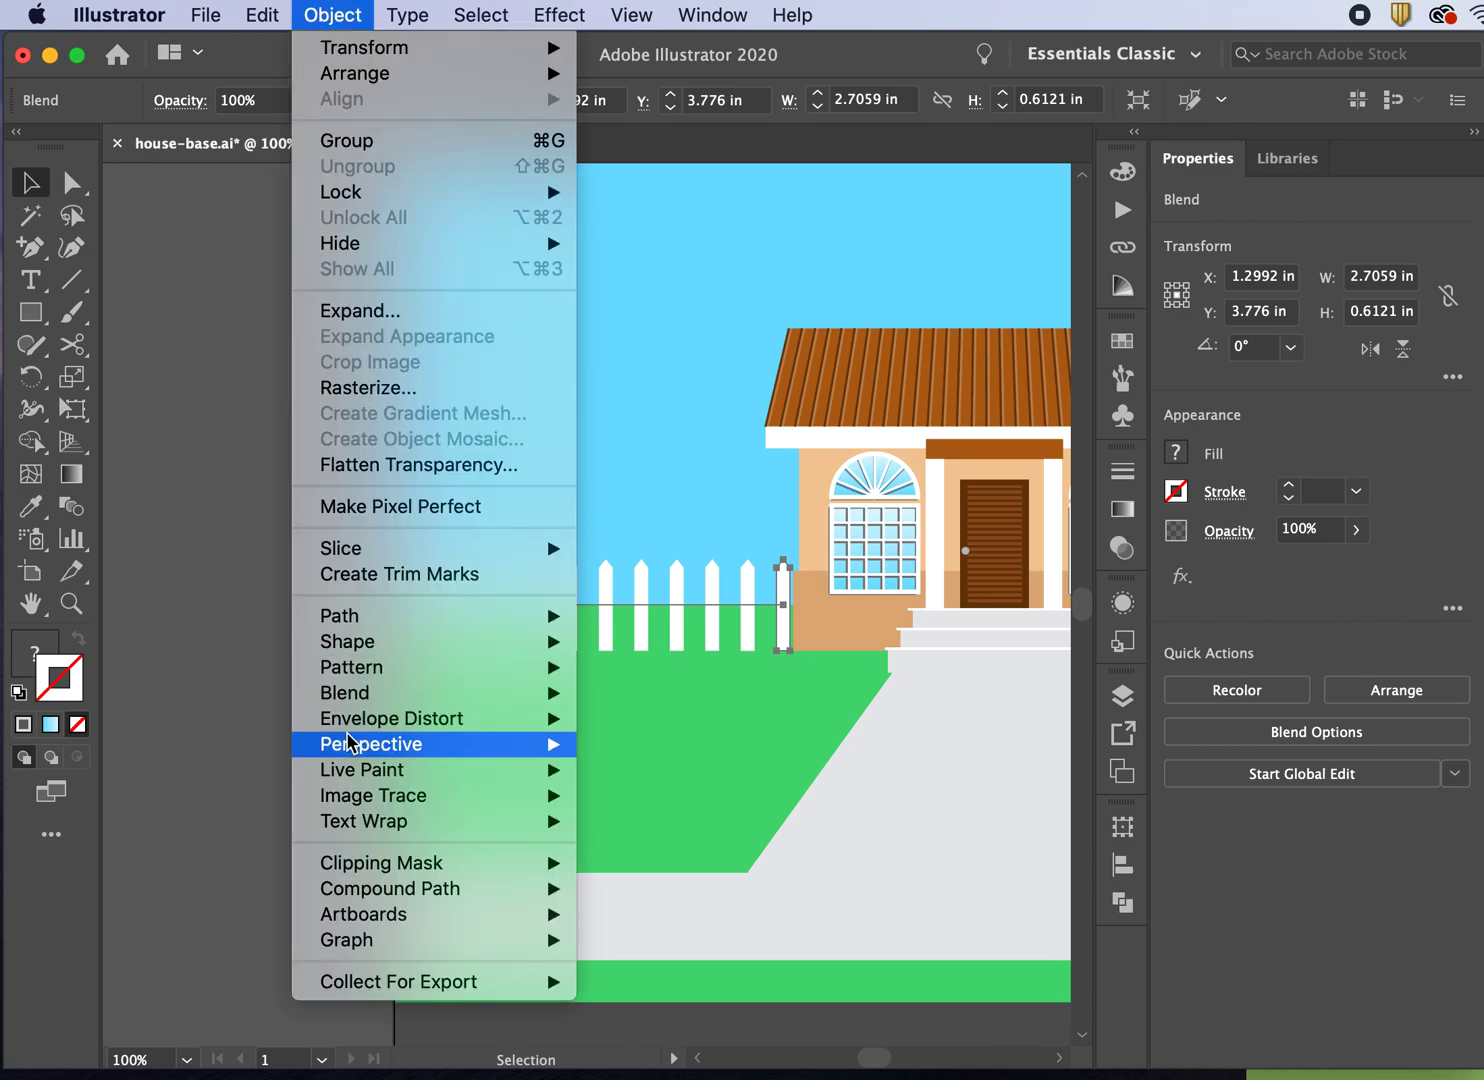
mouse_move(712, 15)
left_click(538, 42)
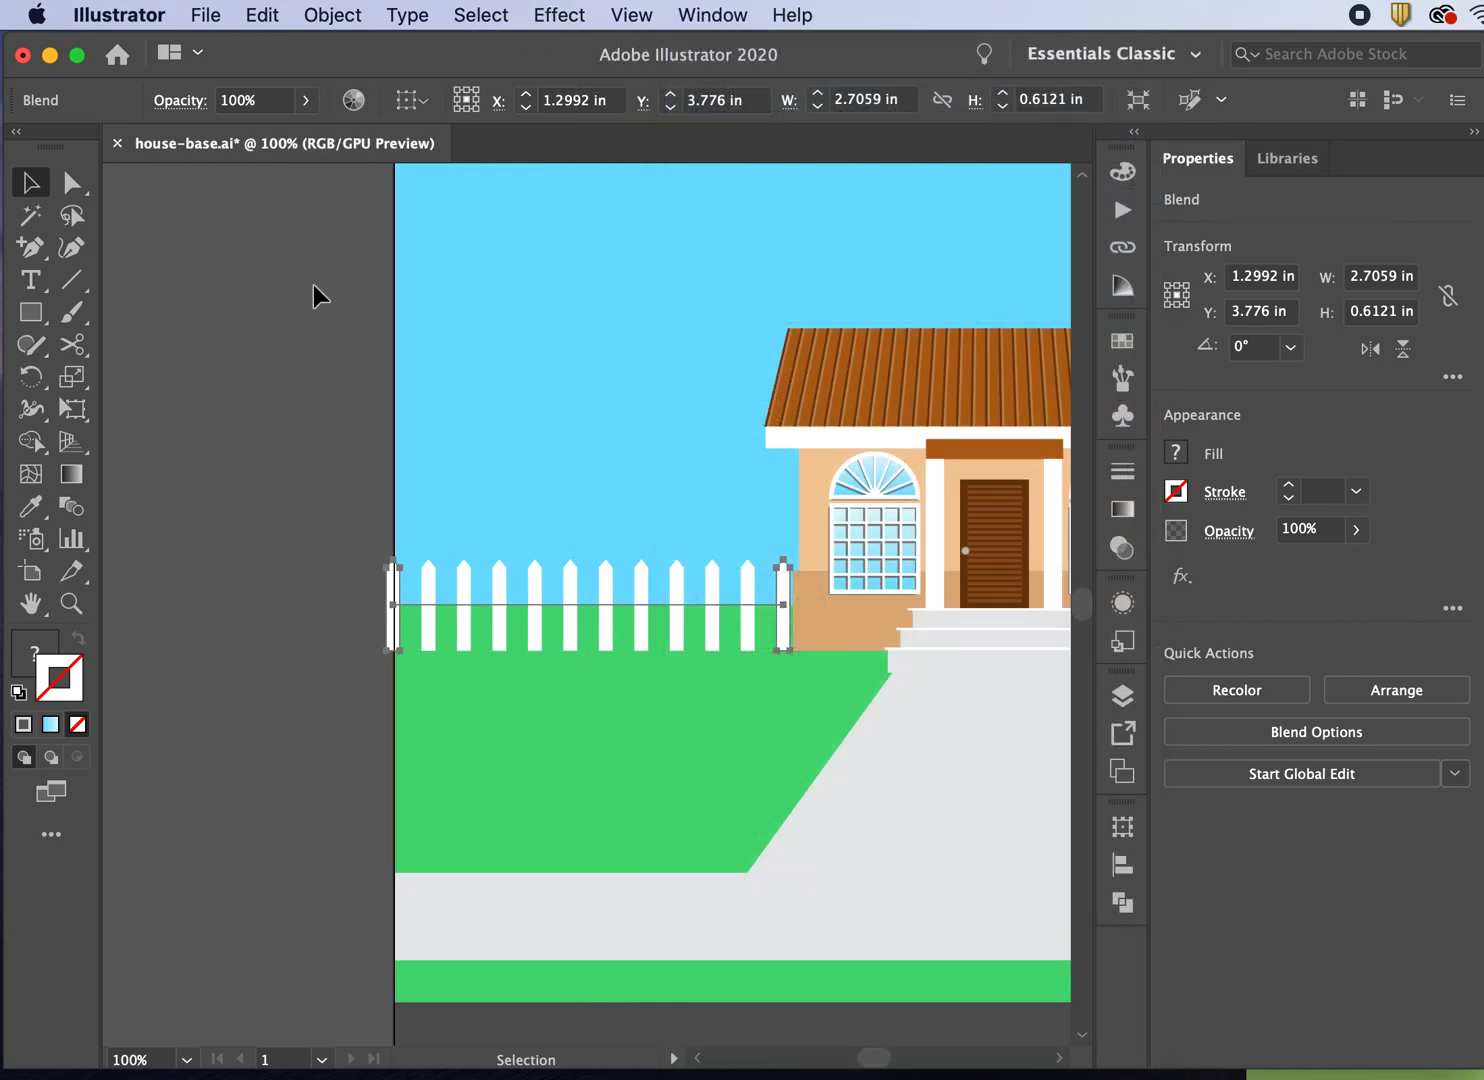
key("super+z")
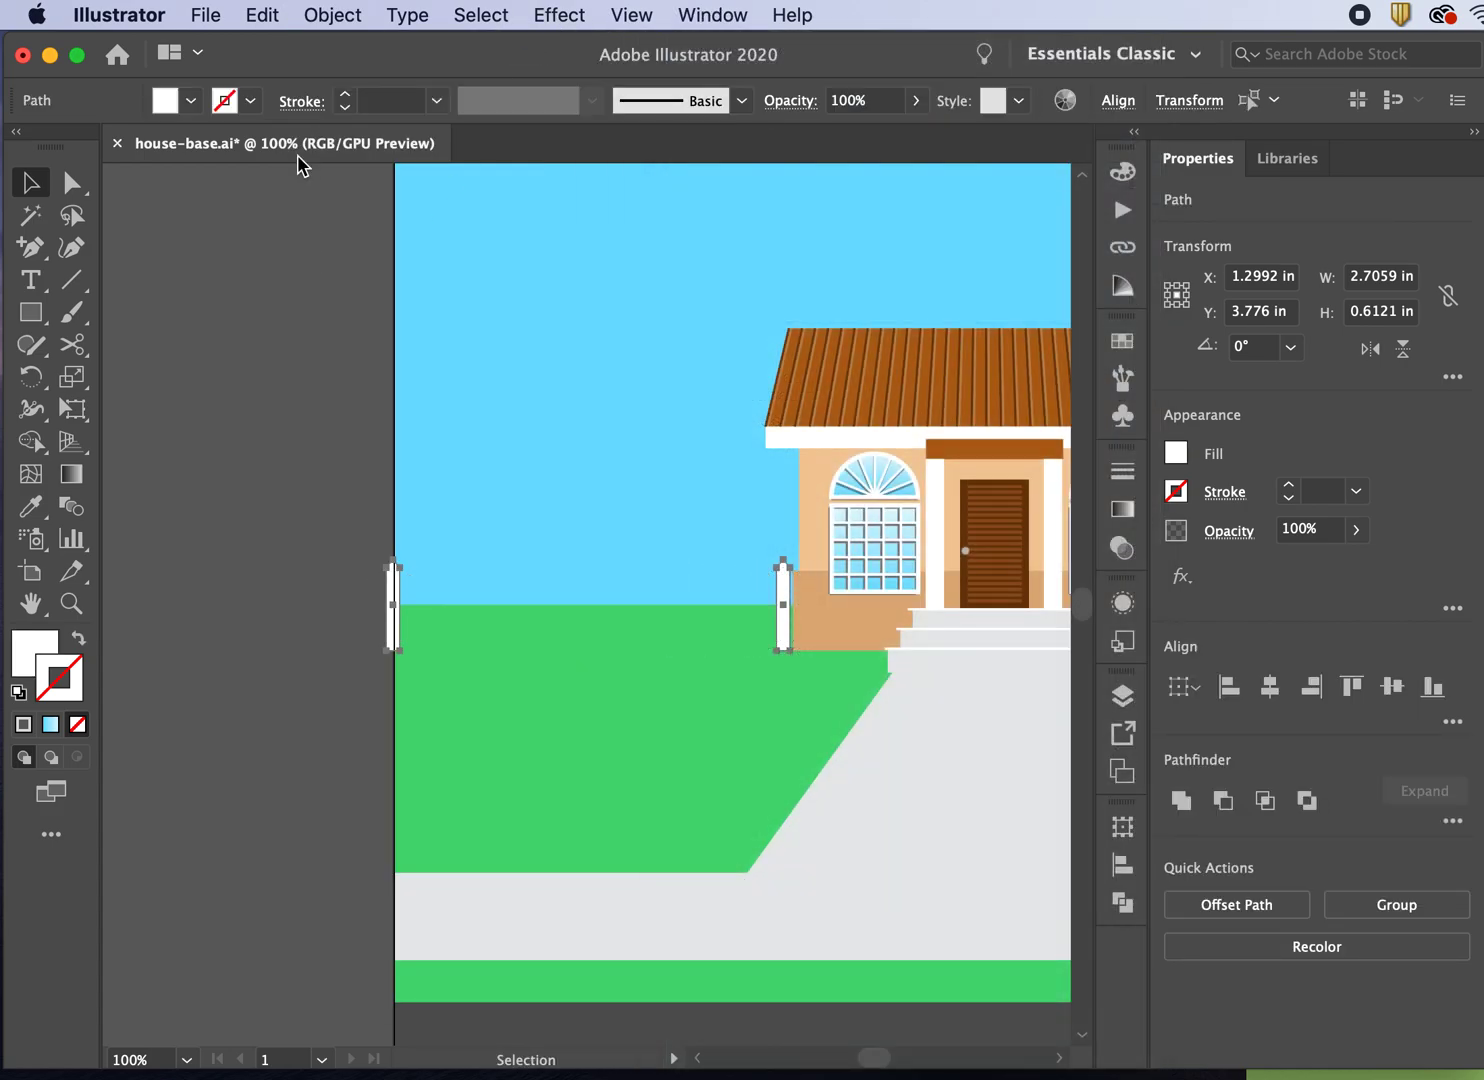
- Set the blend options for the two end pickets to 15 specified steps
left_click(322, 15)
mouse_move(380, 693)
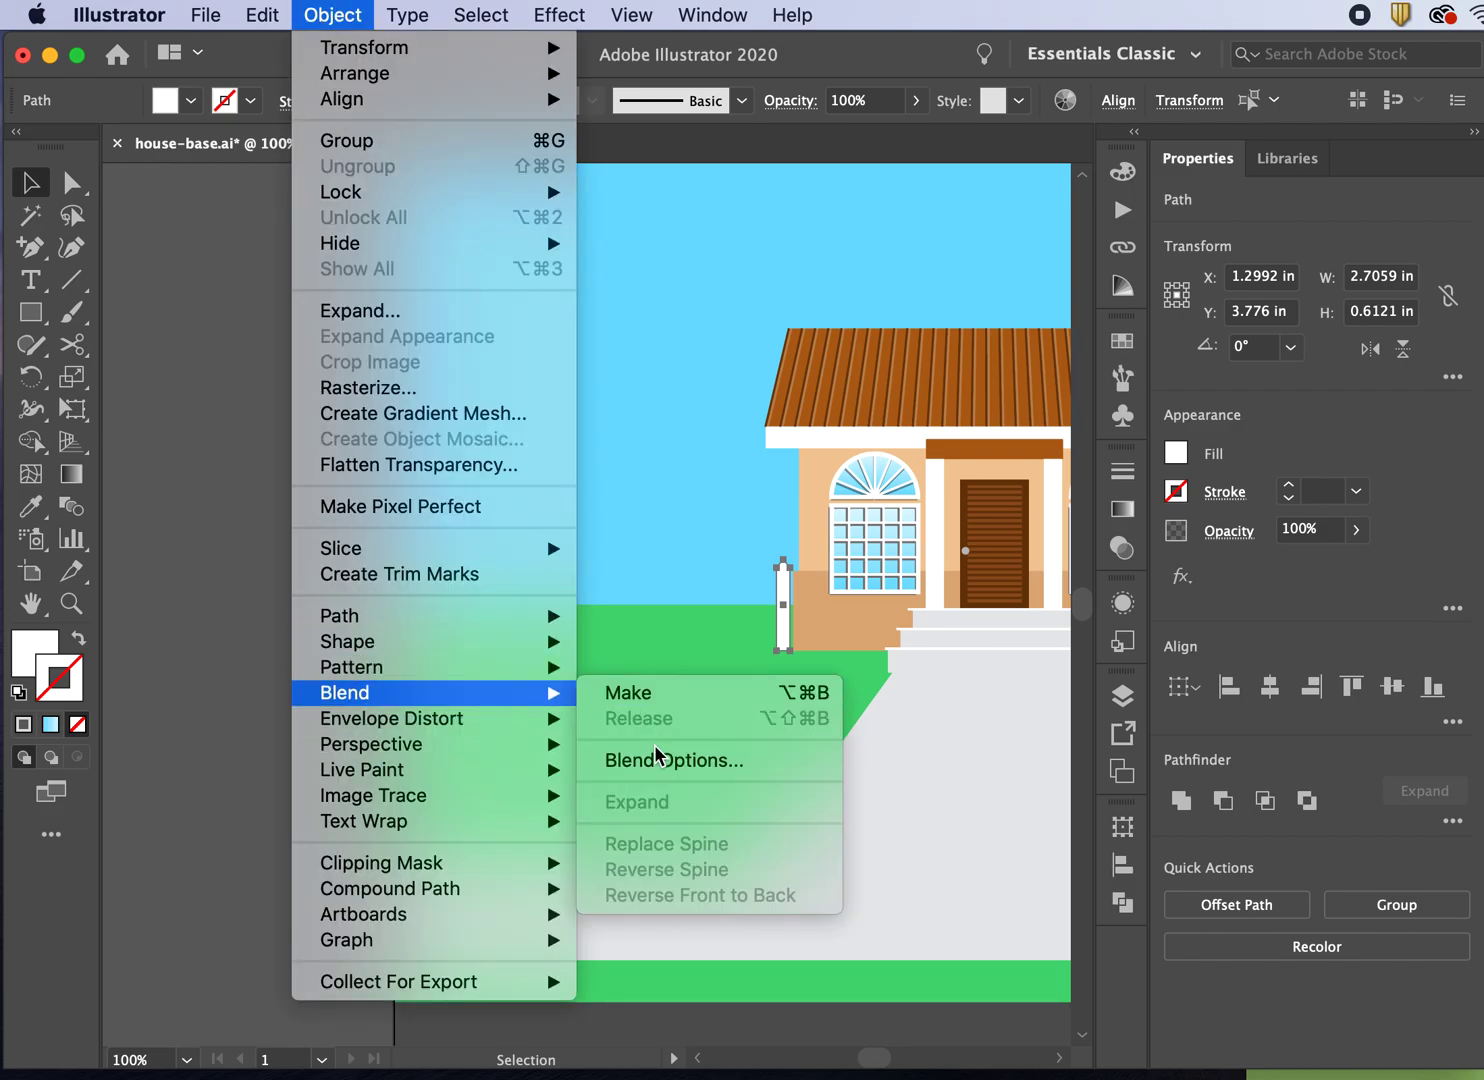
left_click(656, 758)
left_click(1123, 340)
double_click(1123, 340)
type("15")
key("Return")
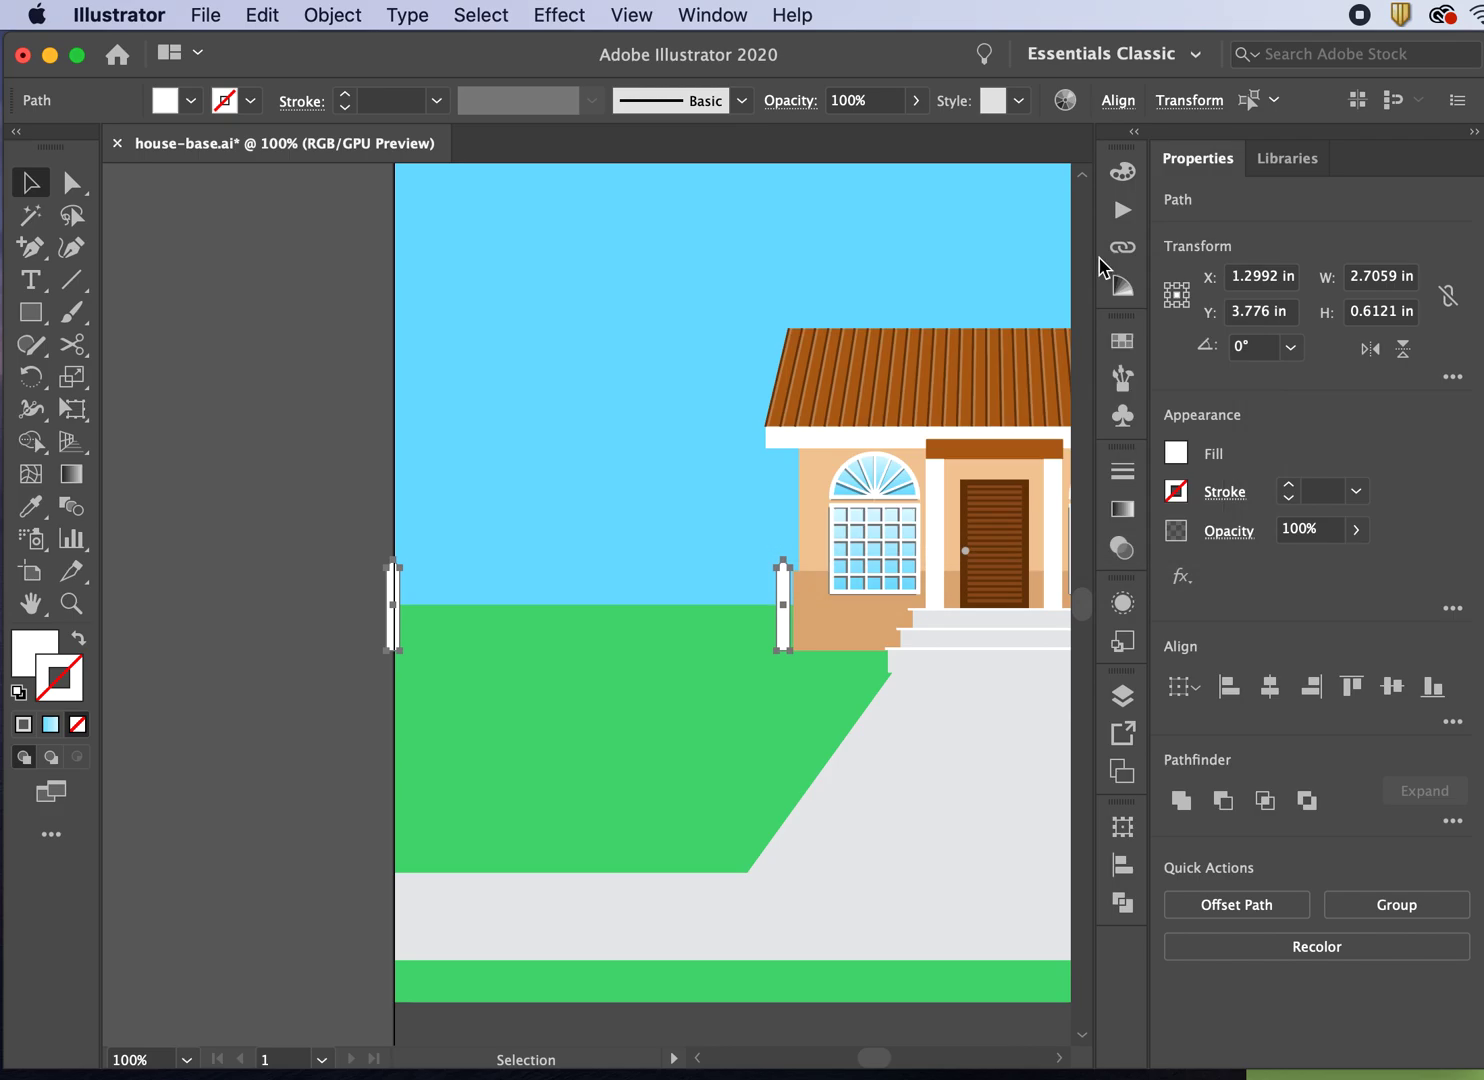
- Make the blend between the two end pickets and deselect the fence
left_click(331, 14)
mouse_move(345, 693)
left_click(690, 697)
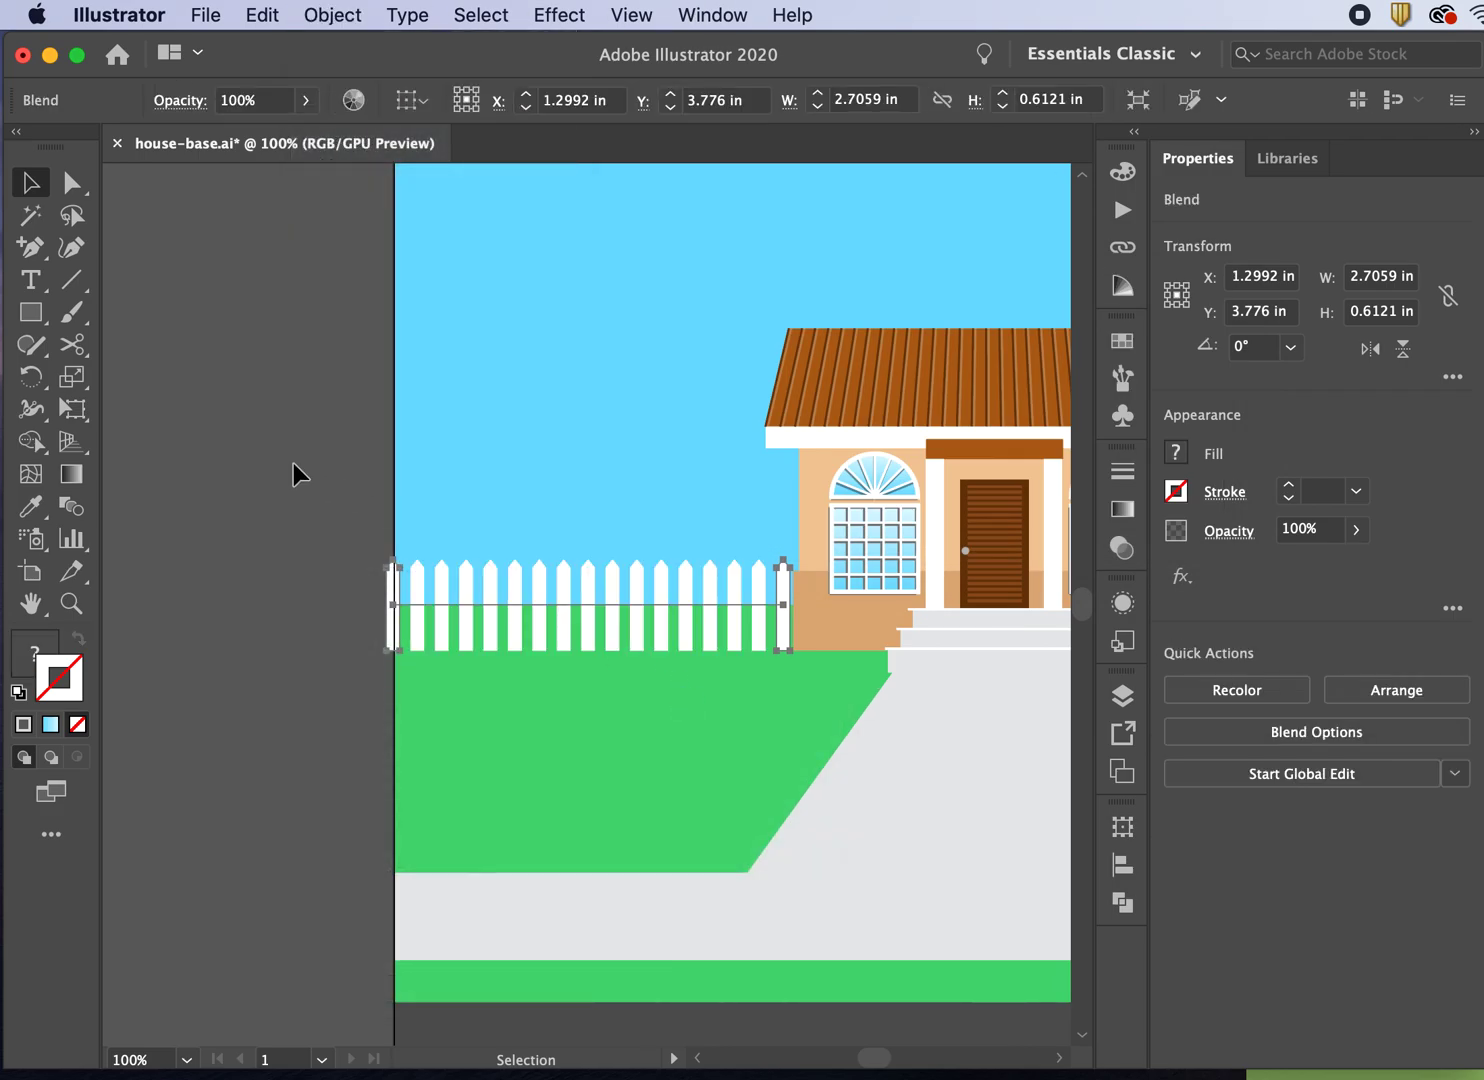
left_click(294, 463)
- Examine the fence's picket spacing and its fit with the house in the whole scene
scroll(291, 458, "right", 3)
scroll(291, 458, "right", 1)
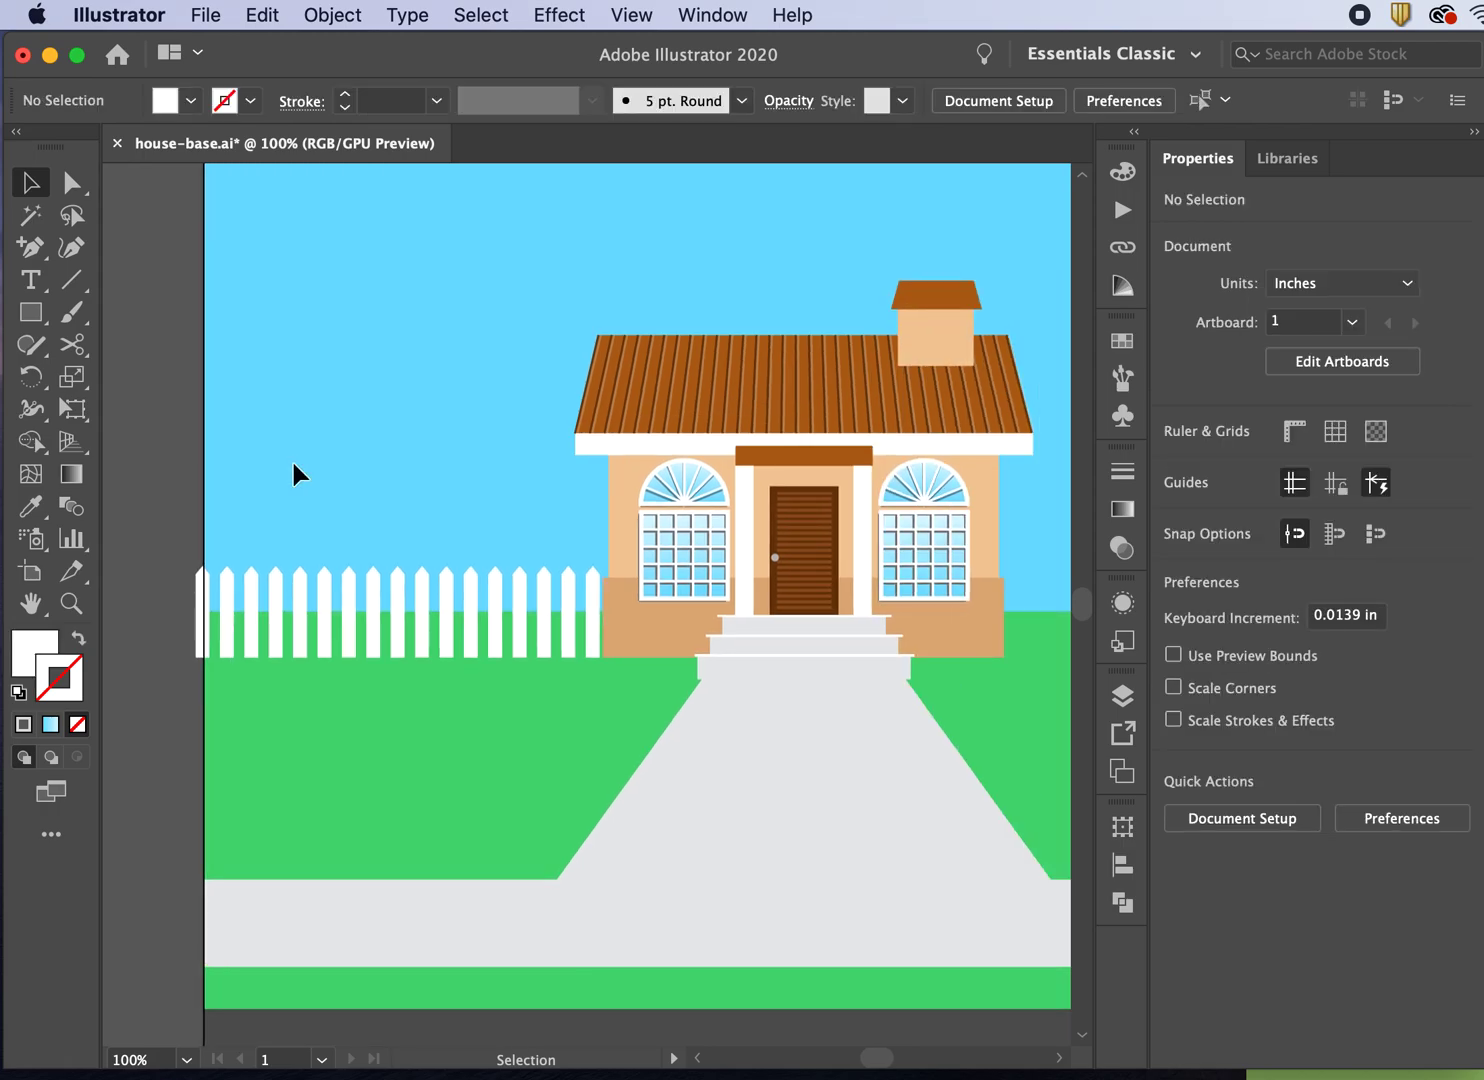
key("super+minus")
key("super+minus")
key("super+minus")
key("super+minus")
key("super+equal")
key("super+equal")
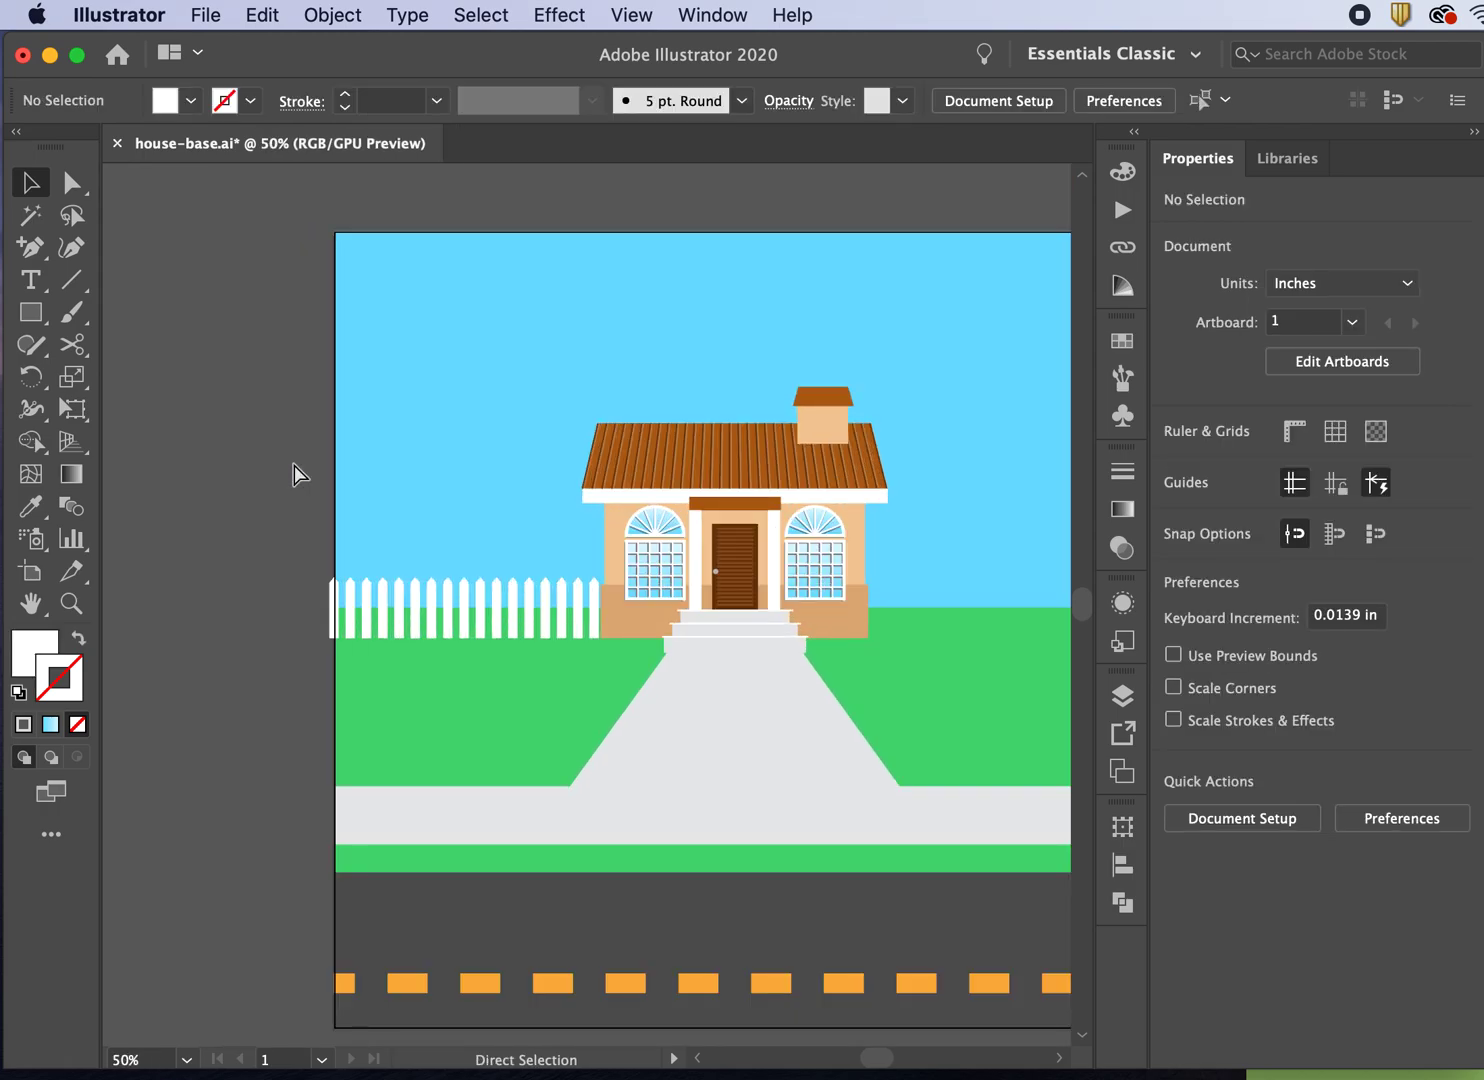
key("super+equal")
key("super+equal")
scroll(150, 403, "left", 1)
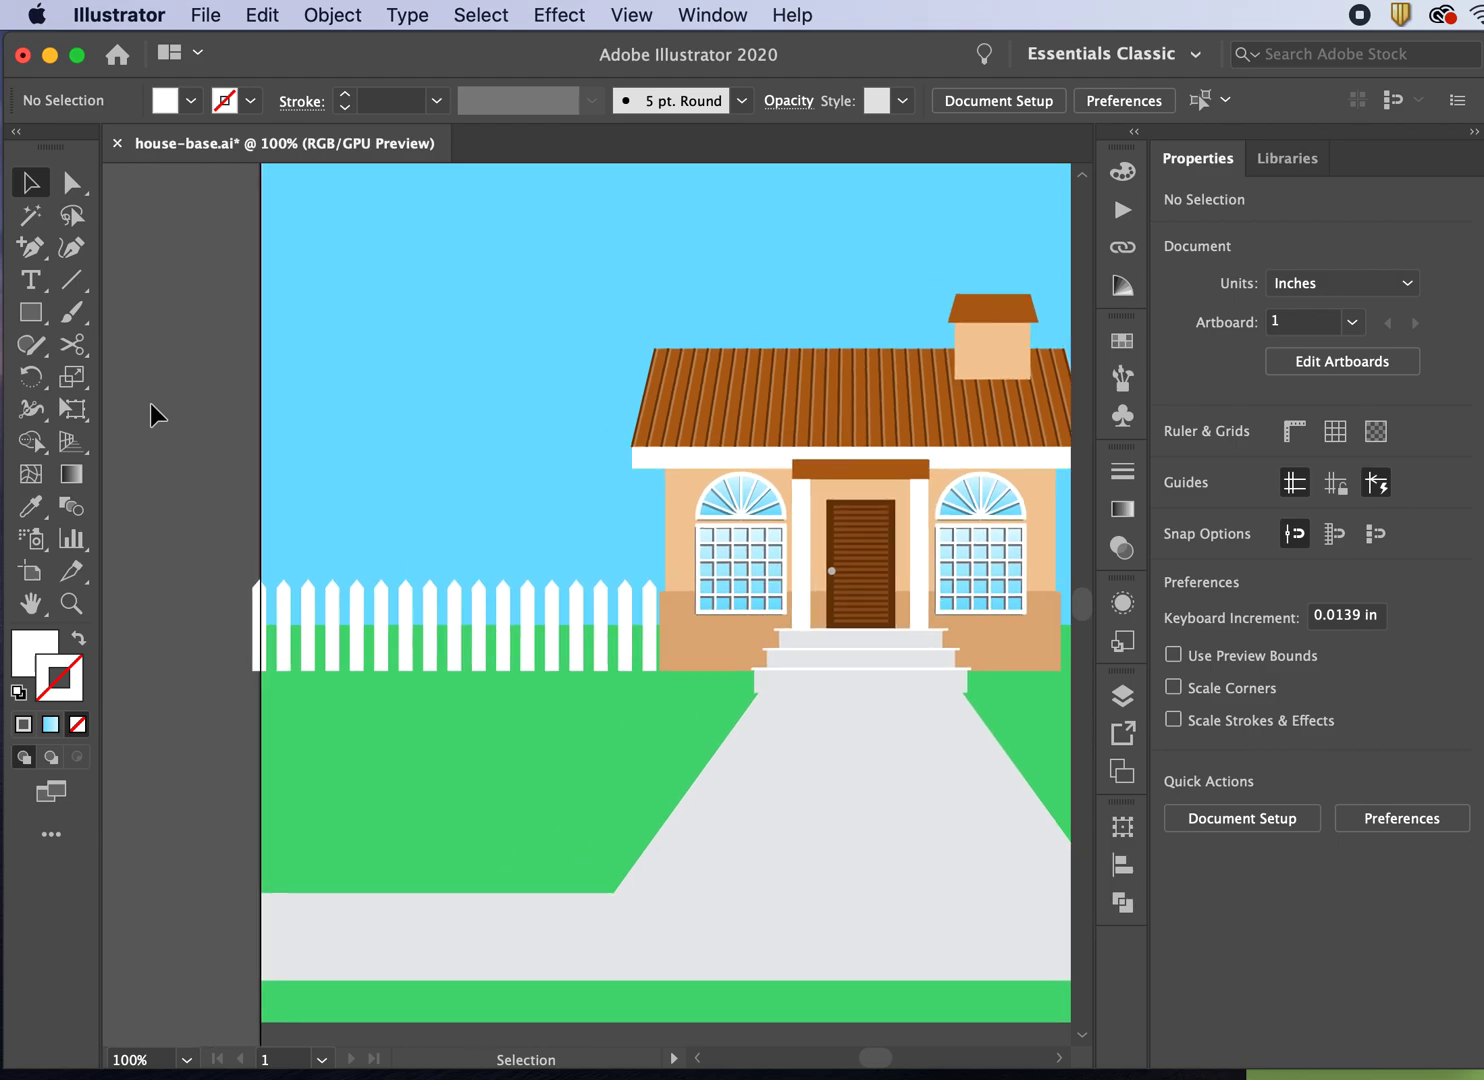
- Draw a horizontal line about 2.76 in long across the upper part of the pickets, from the leftmost picket to the house wall
key("super+equal")
scroll(150, 403, "left", 1)
left_click(270, 636)
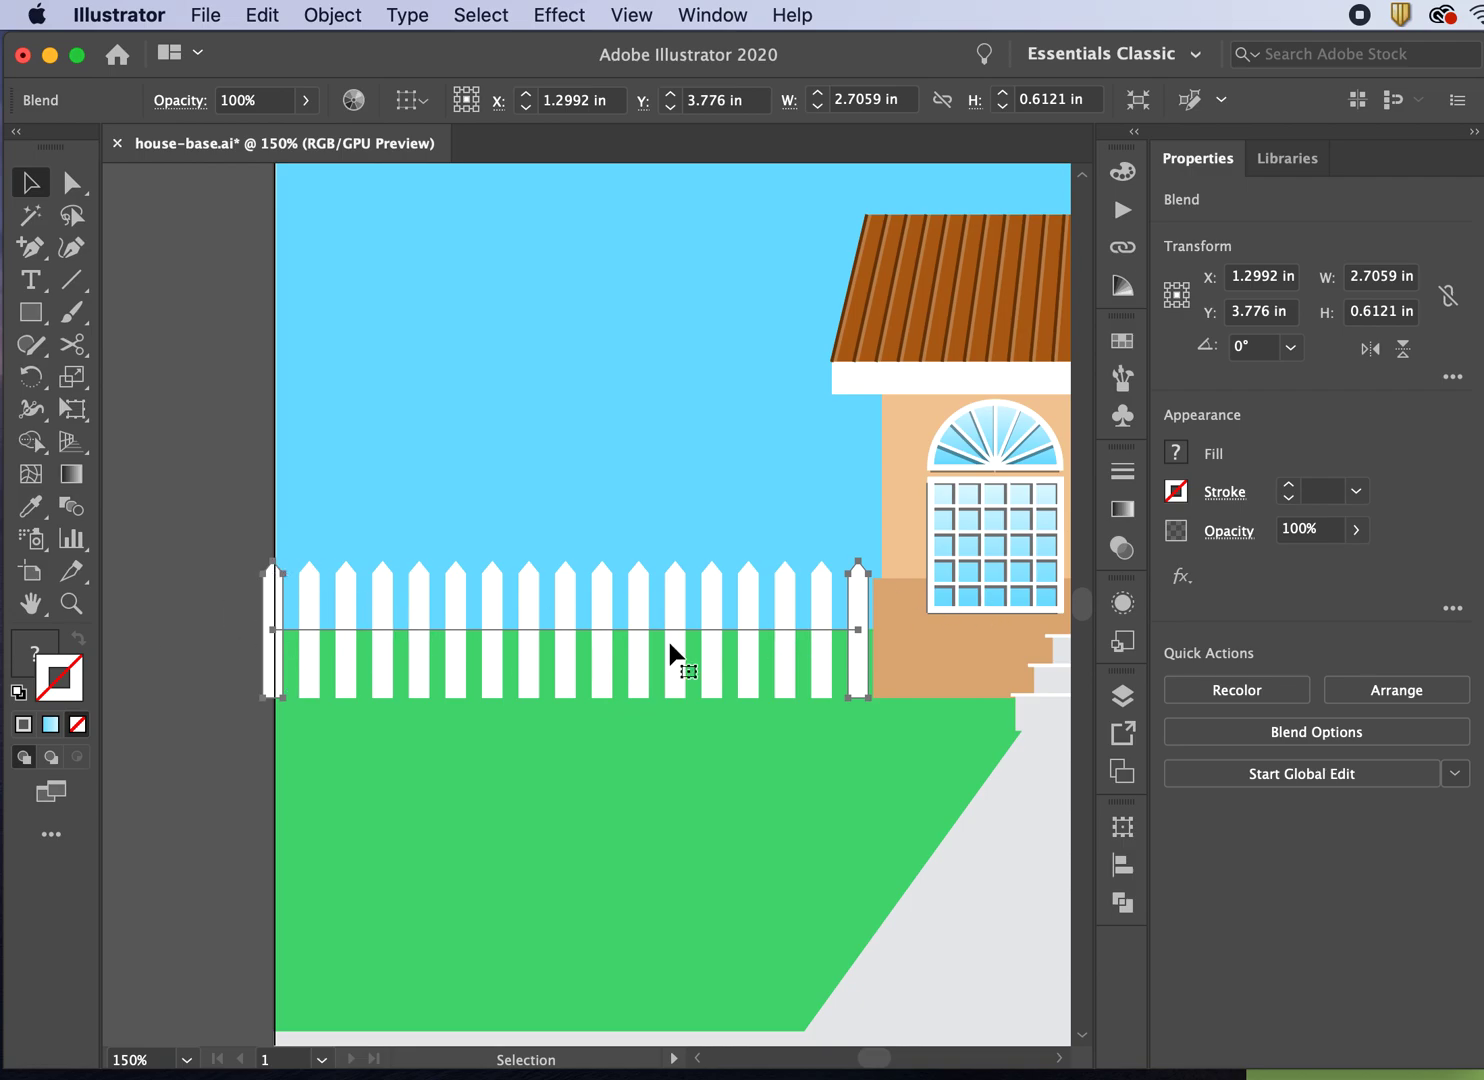
left_click(116, 439)
left_click(71, 280)
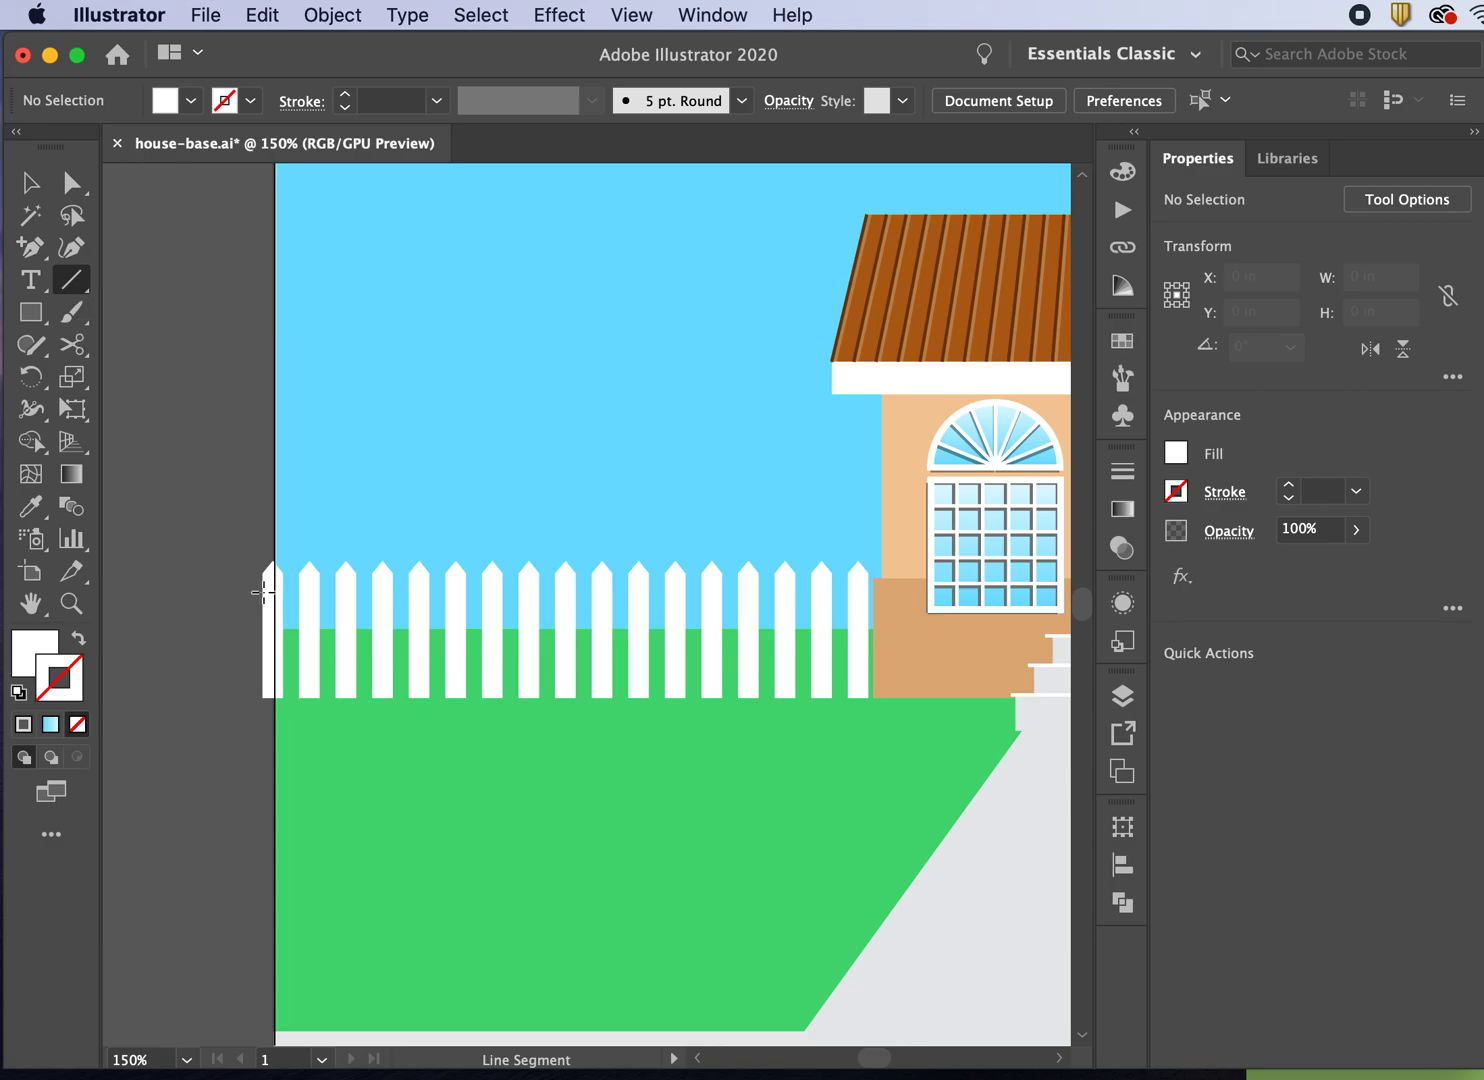
left_click_drag(263, 592, 880, 591)
- Give the horizontal fence rail a 3 pt light gray stroke
left_click(248, 106)
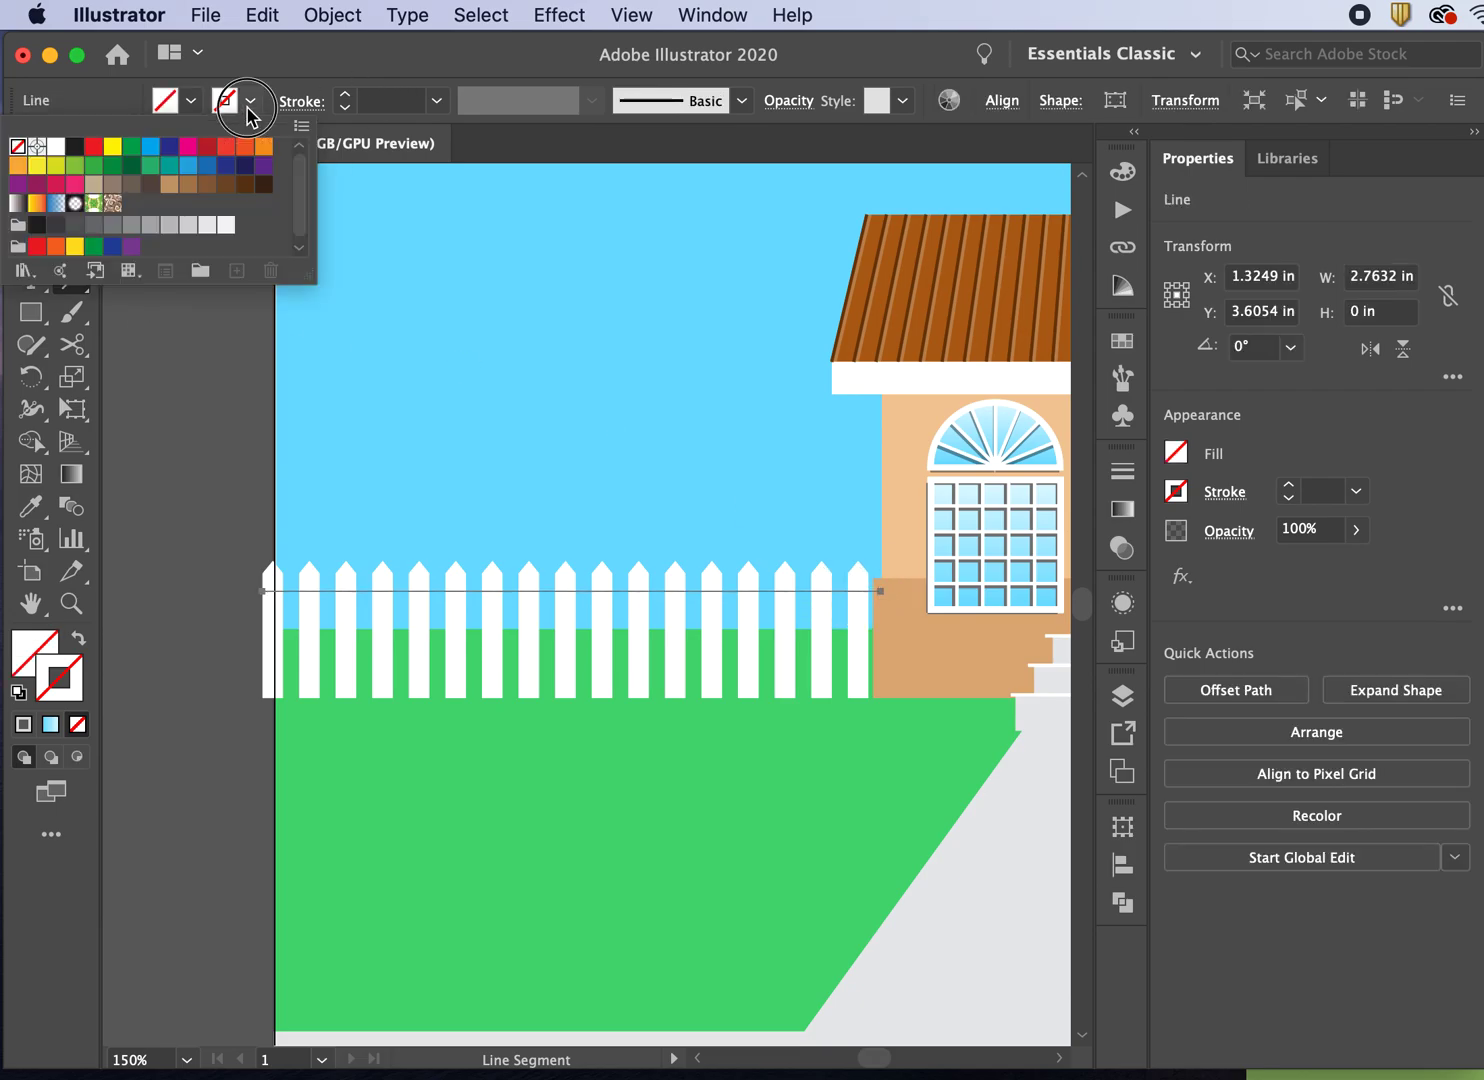
left_click(55, 148)
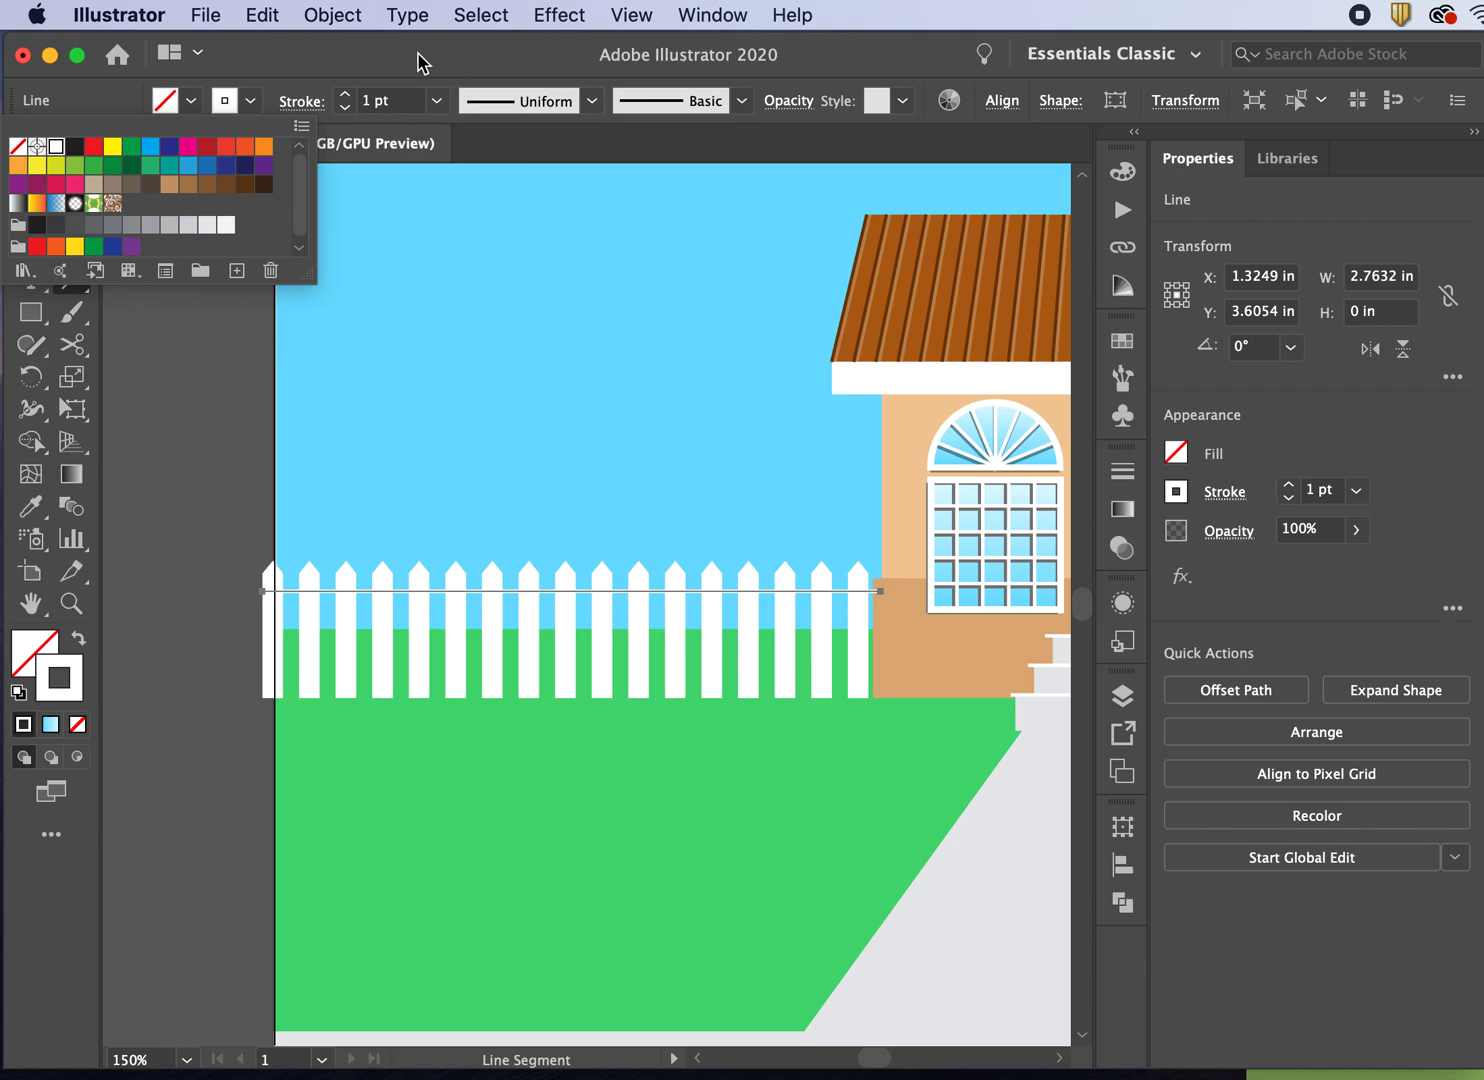
left_click(345, 94)
left_click(345, 94)
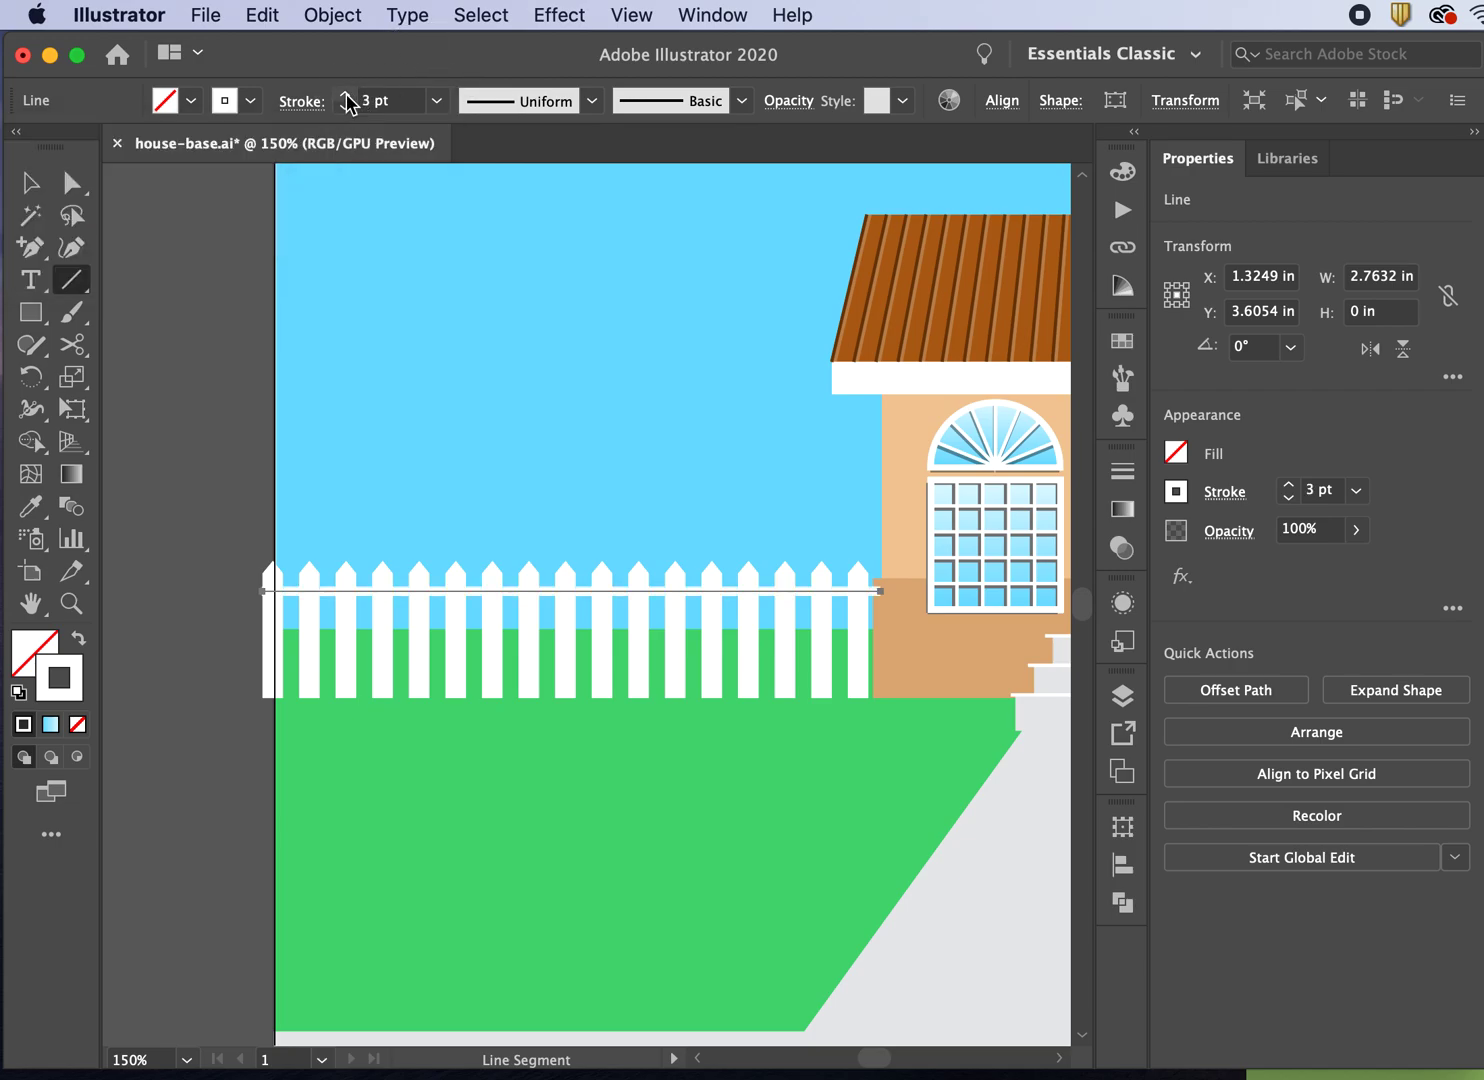
left_click(250, 101)
left_click(207, 226)
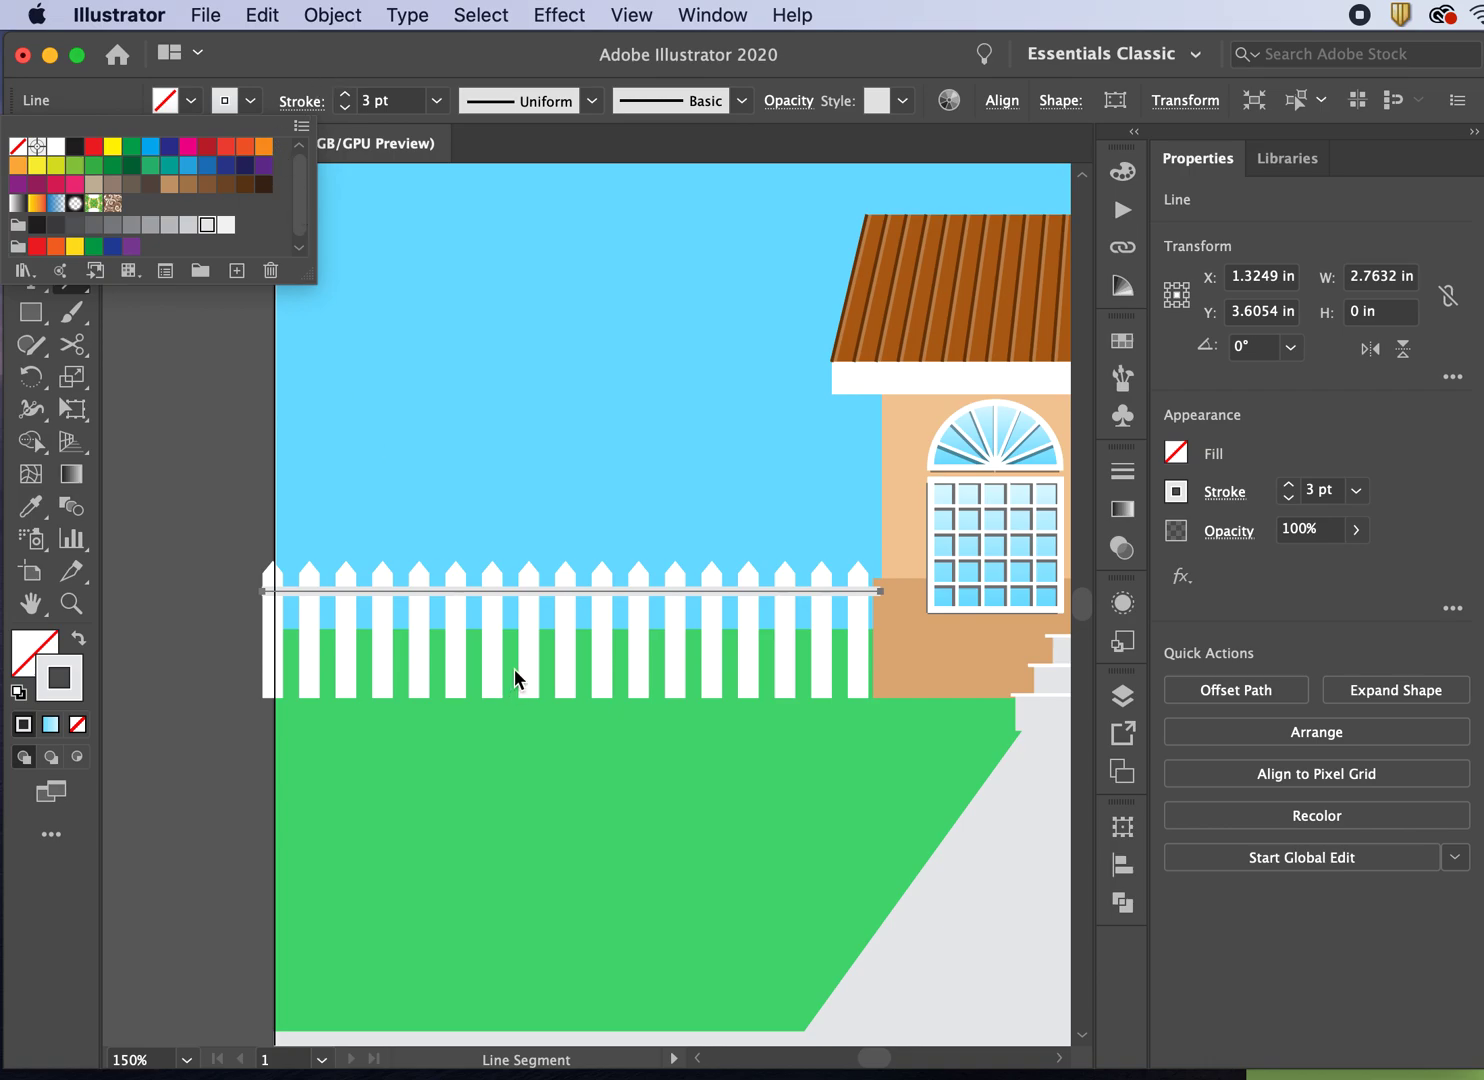
- Send the light gray rail behind the pickets and deselect it
left_click(200, 532)
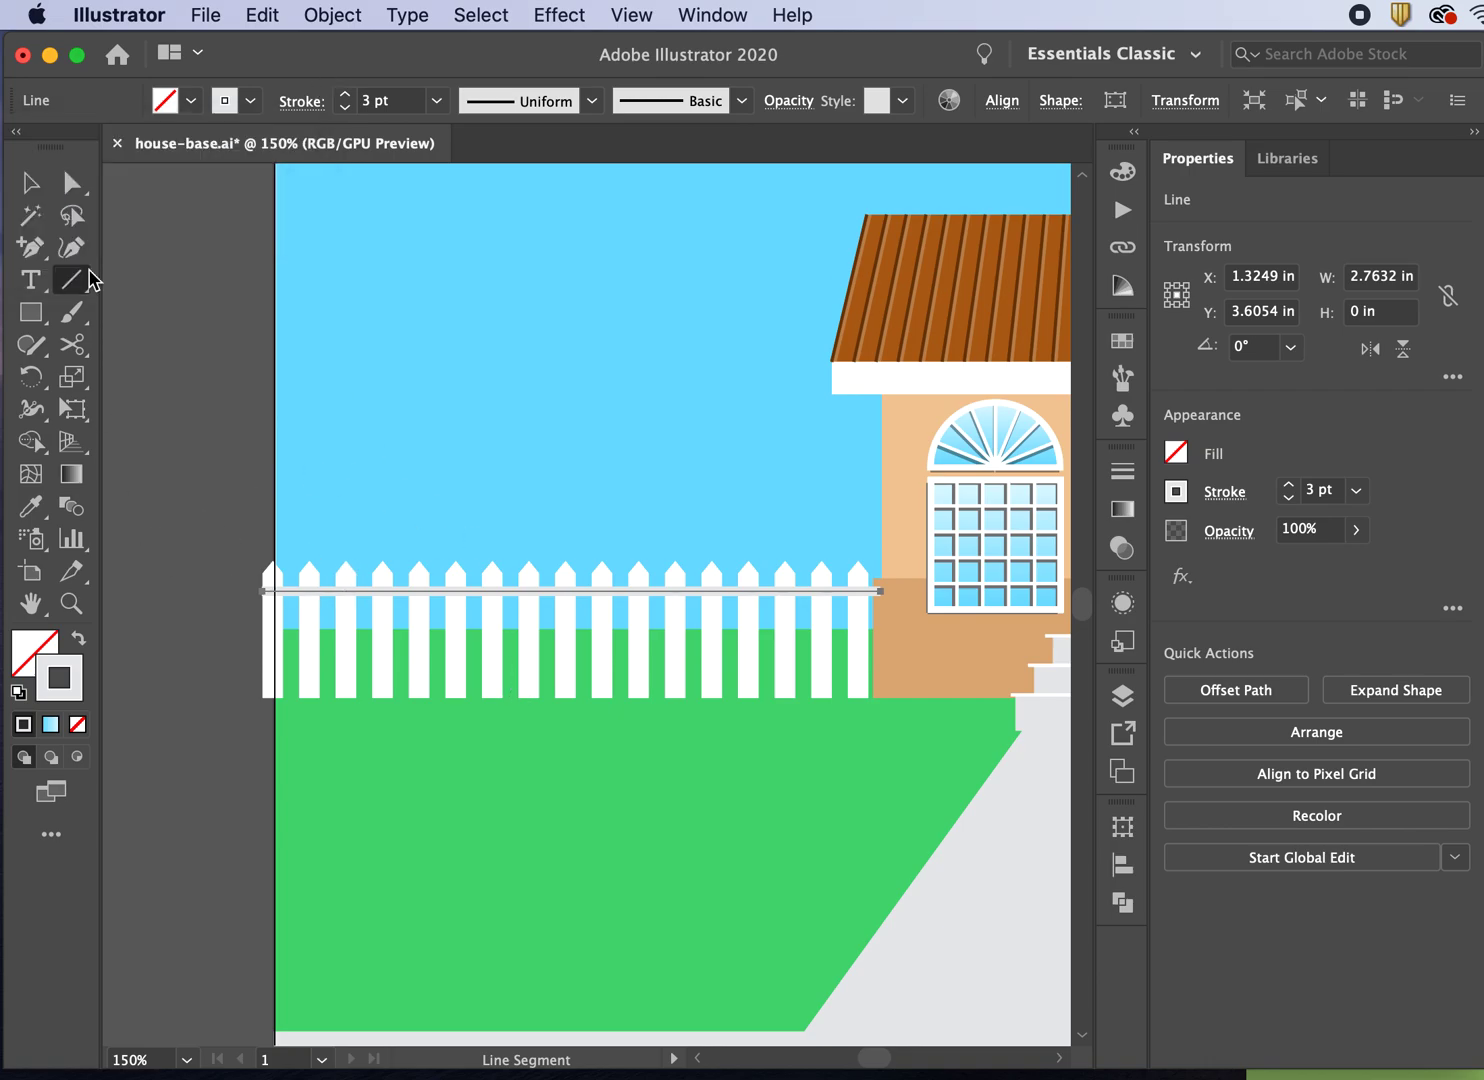
left_click(42, 186)
left_click(154, 322)
left_click(334, 592)
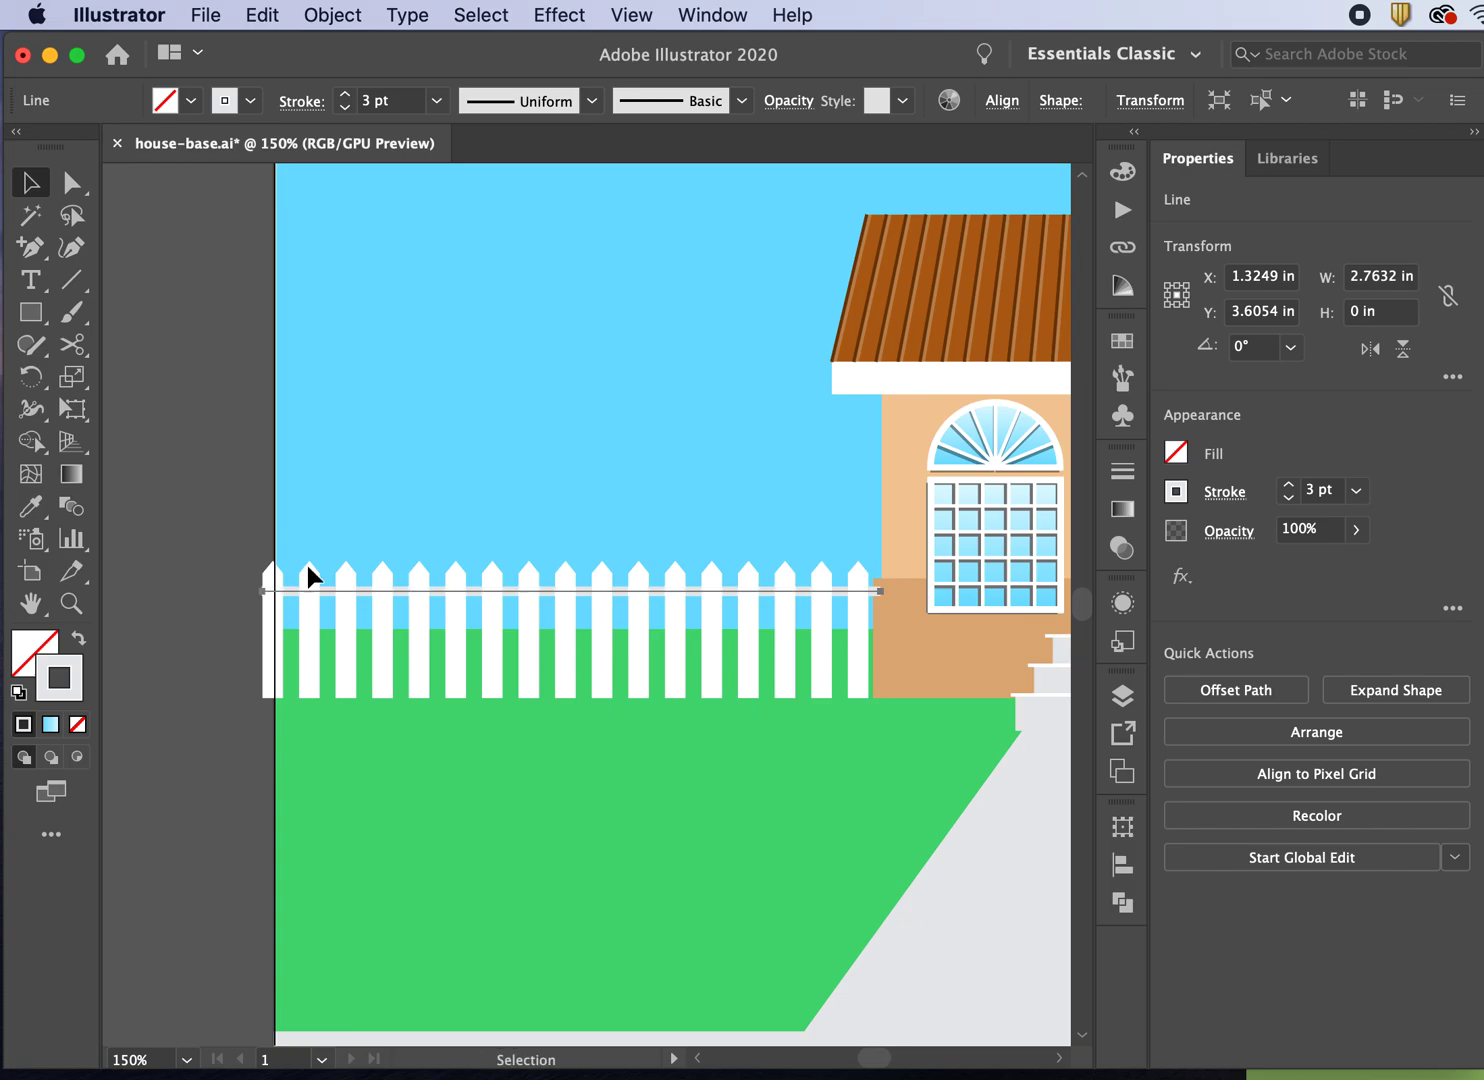
left_click(192, 503)
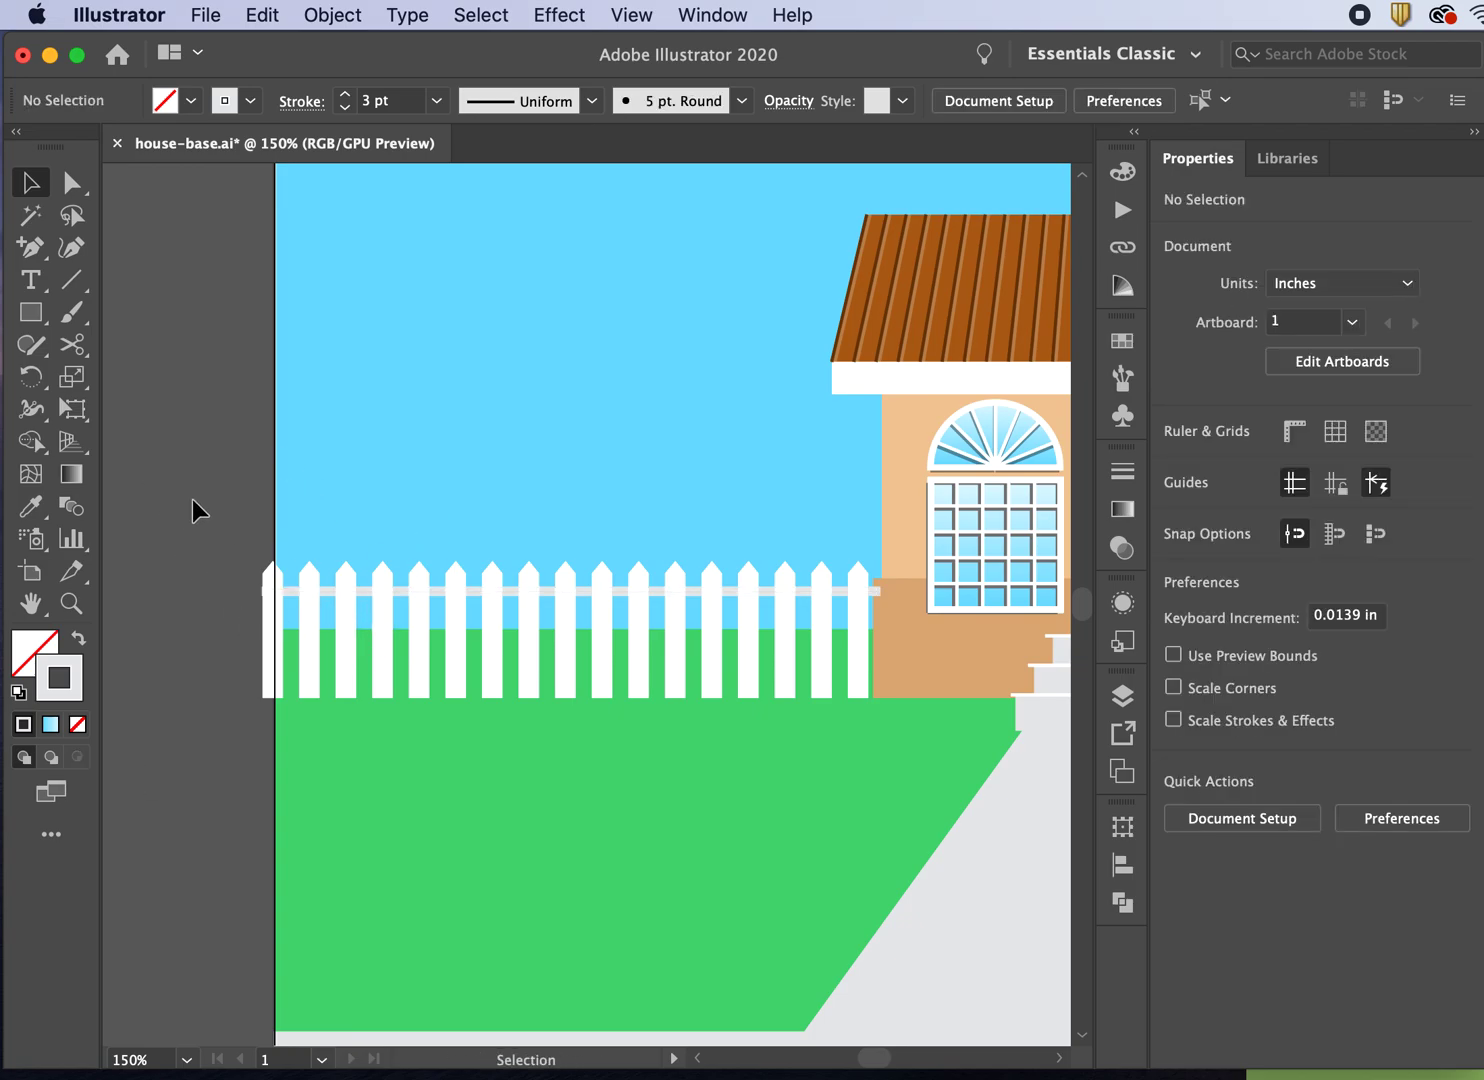
- Duplicate the rail straight down to the lower part of the pickets and nudge the copy to Y 3.9526 in
left_click(331, 596)
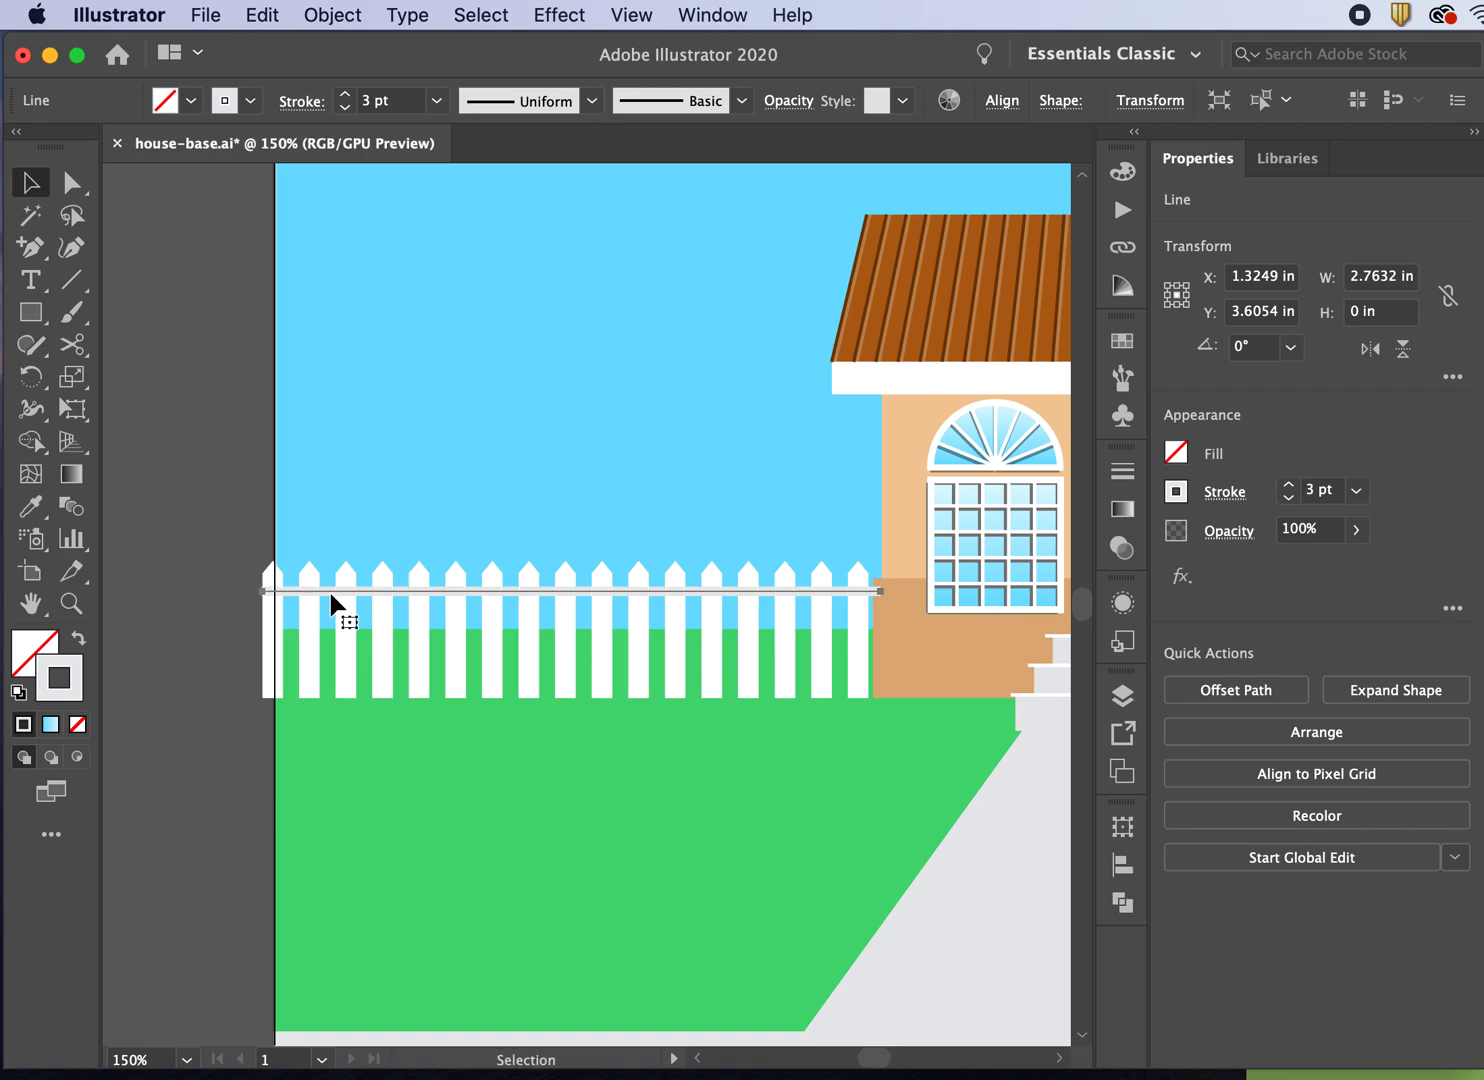
key("shift+Down")
key("shift+Down")
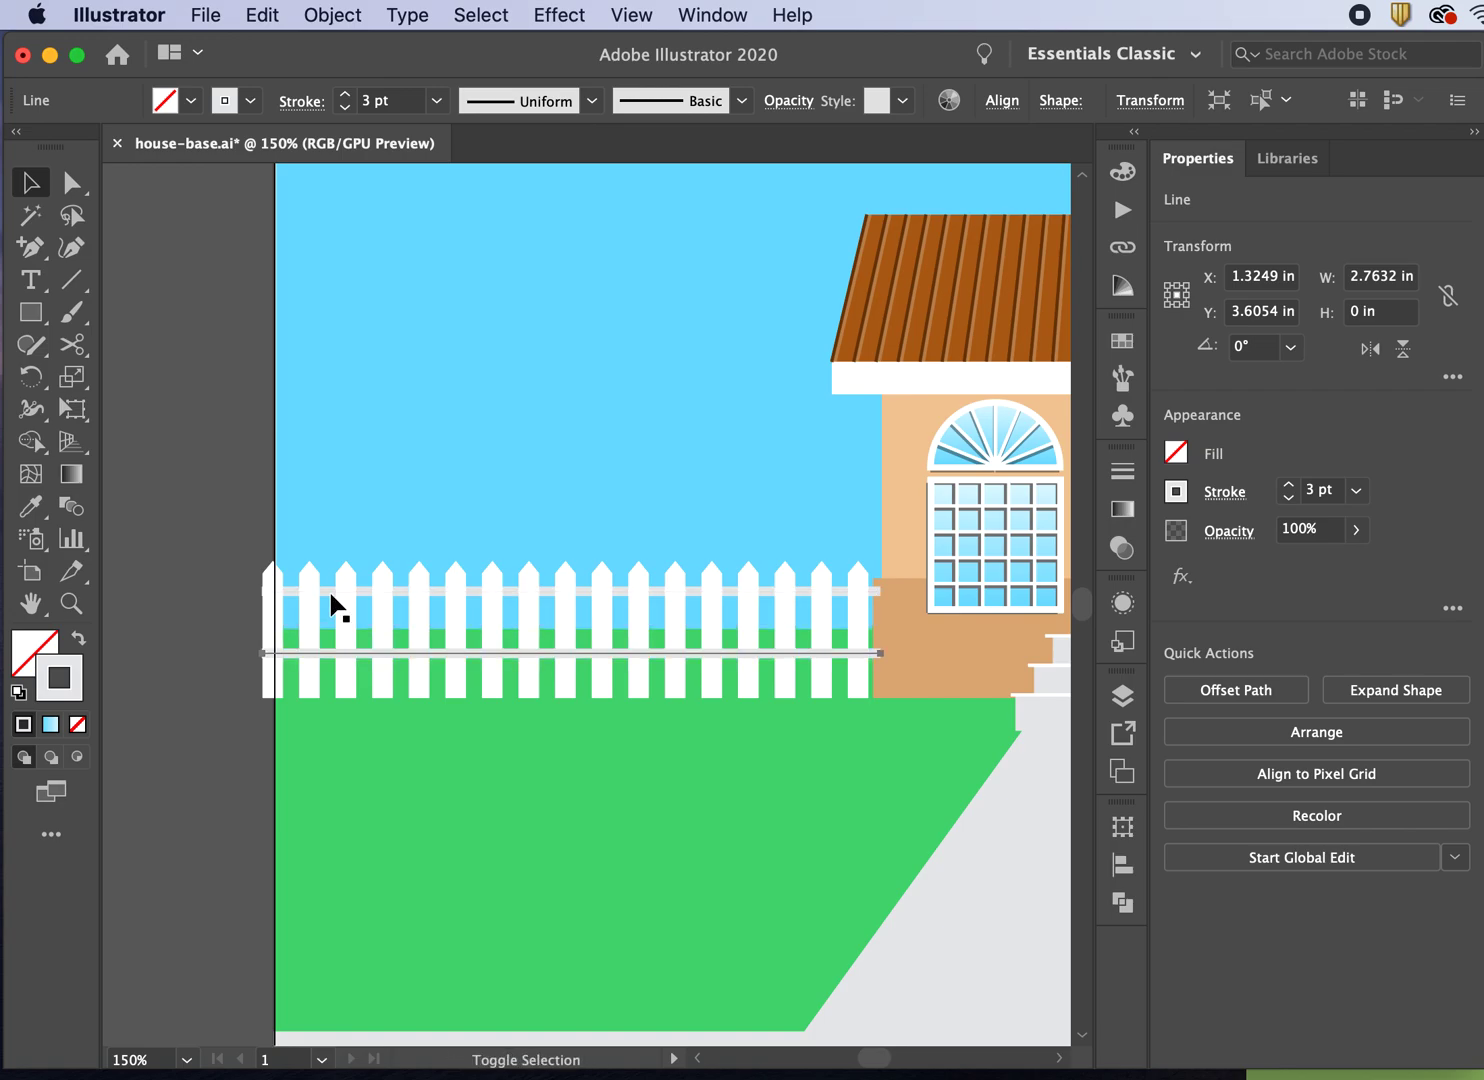
key("shift+Down")
key("Up")
key("Up")
key("Up")
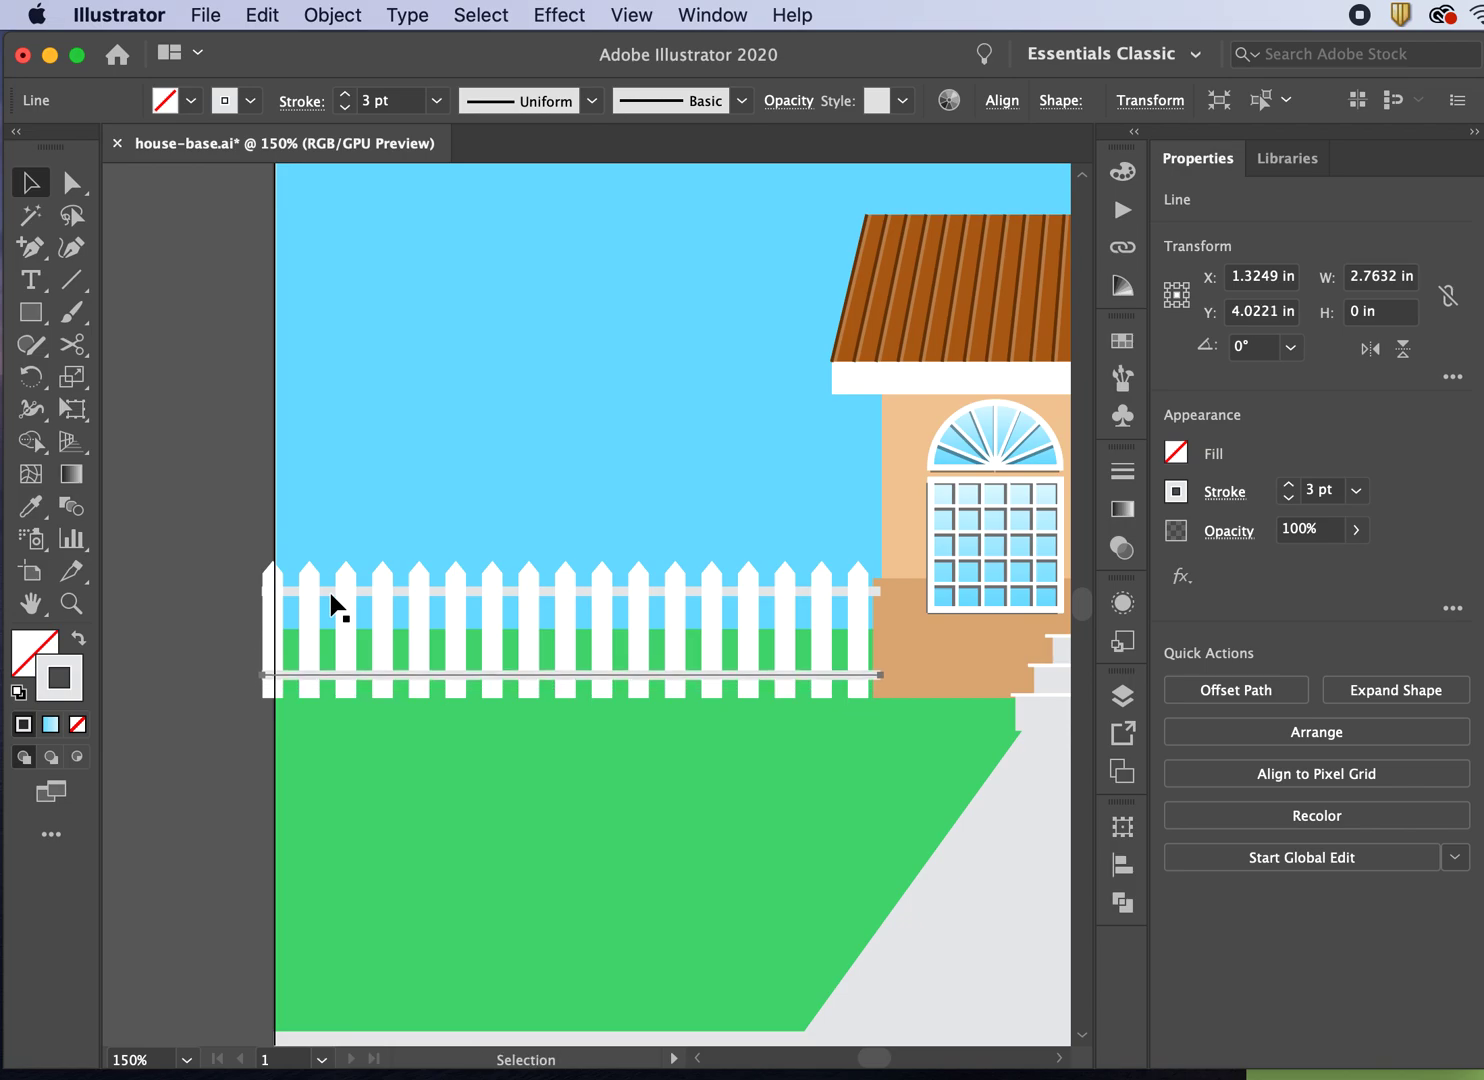
key("Up")
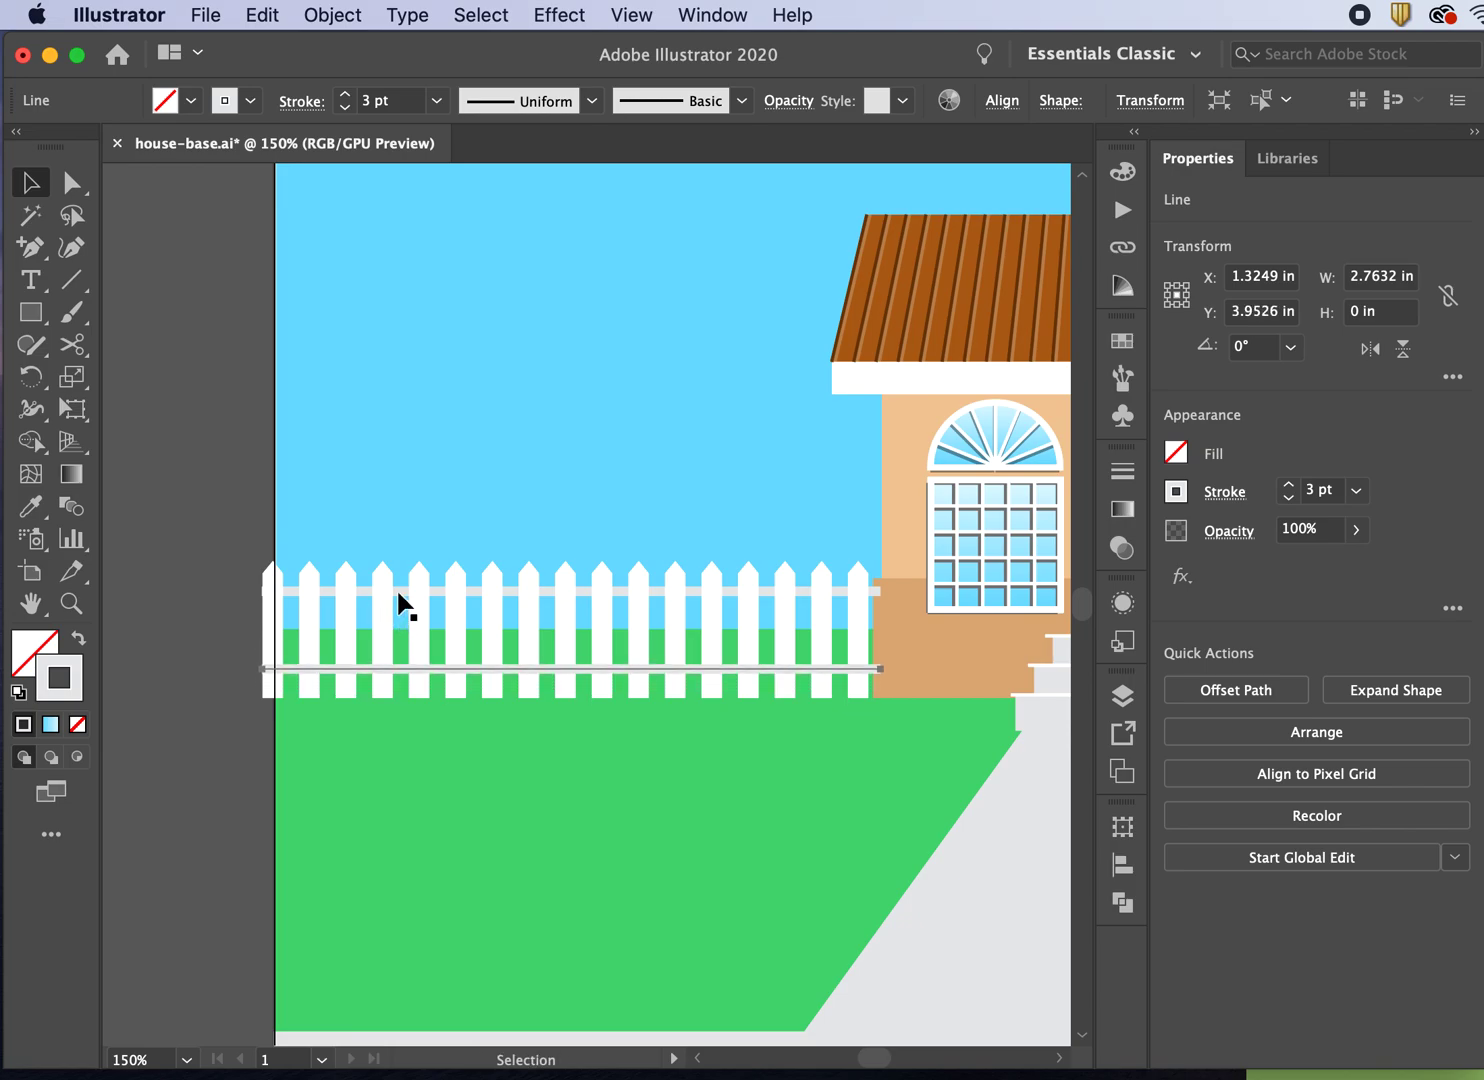
- Nudge the upper fence rail slightly down by two keyboard increments and deselect it
left_click(398, 592)
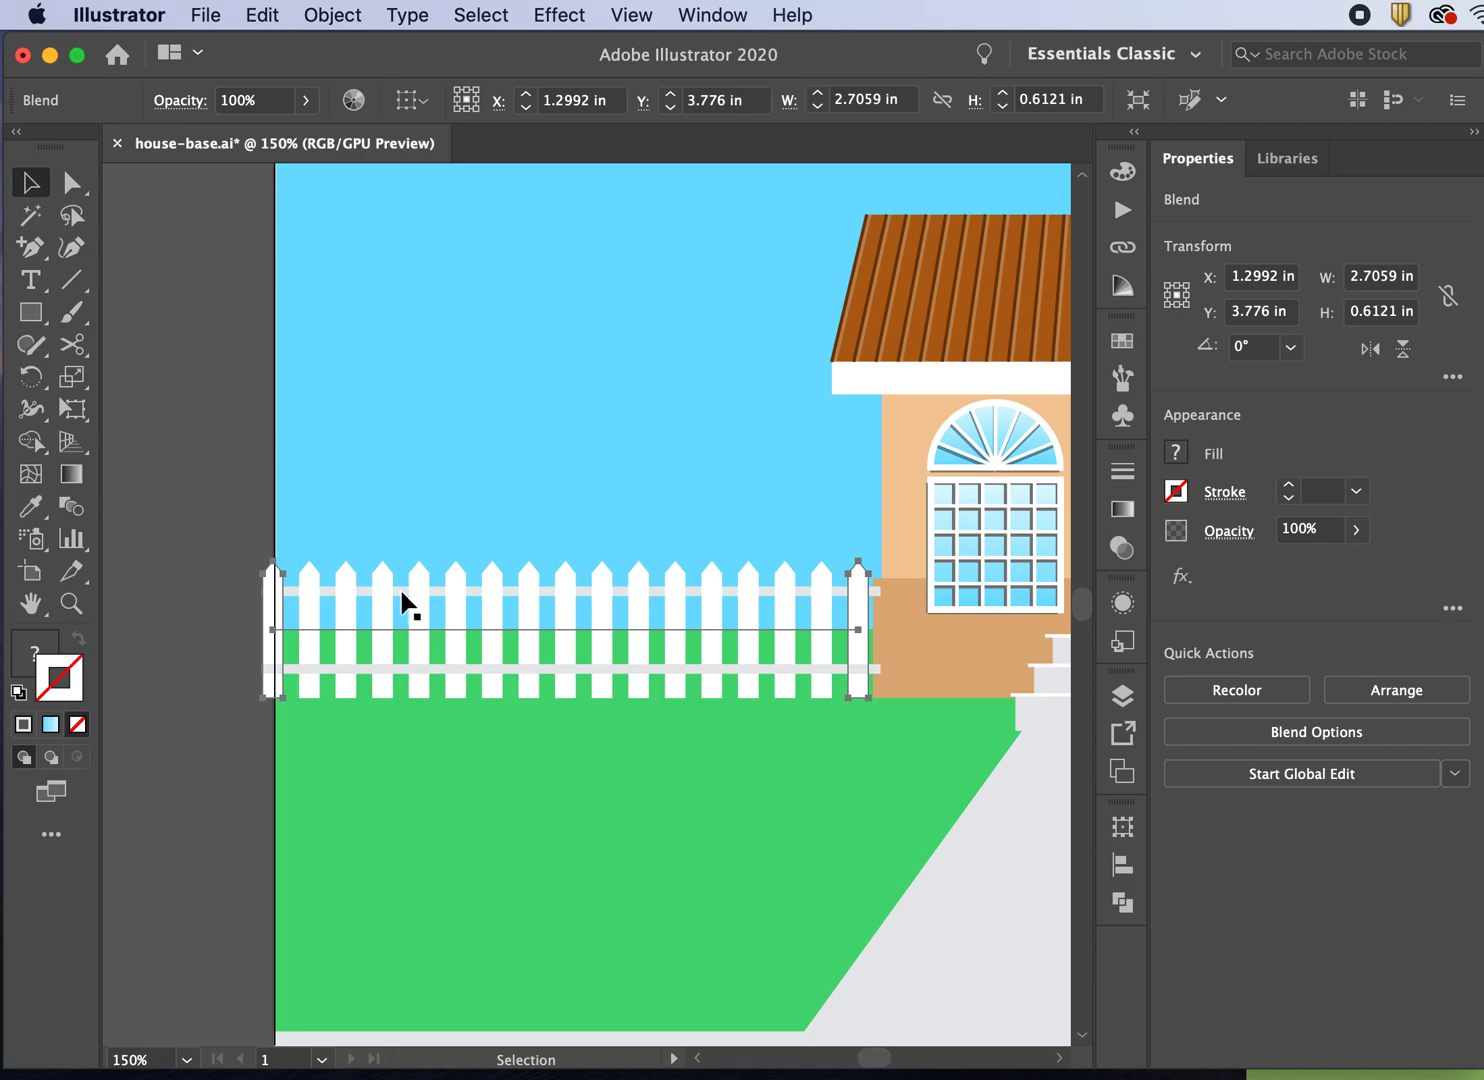
left_click(402, 600)
key("Down")
key("Down")
left_click(161, 614)
- Reorder the lower rail beneath the picket blend within the fence layer
left_click(341, 670)
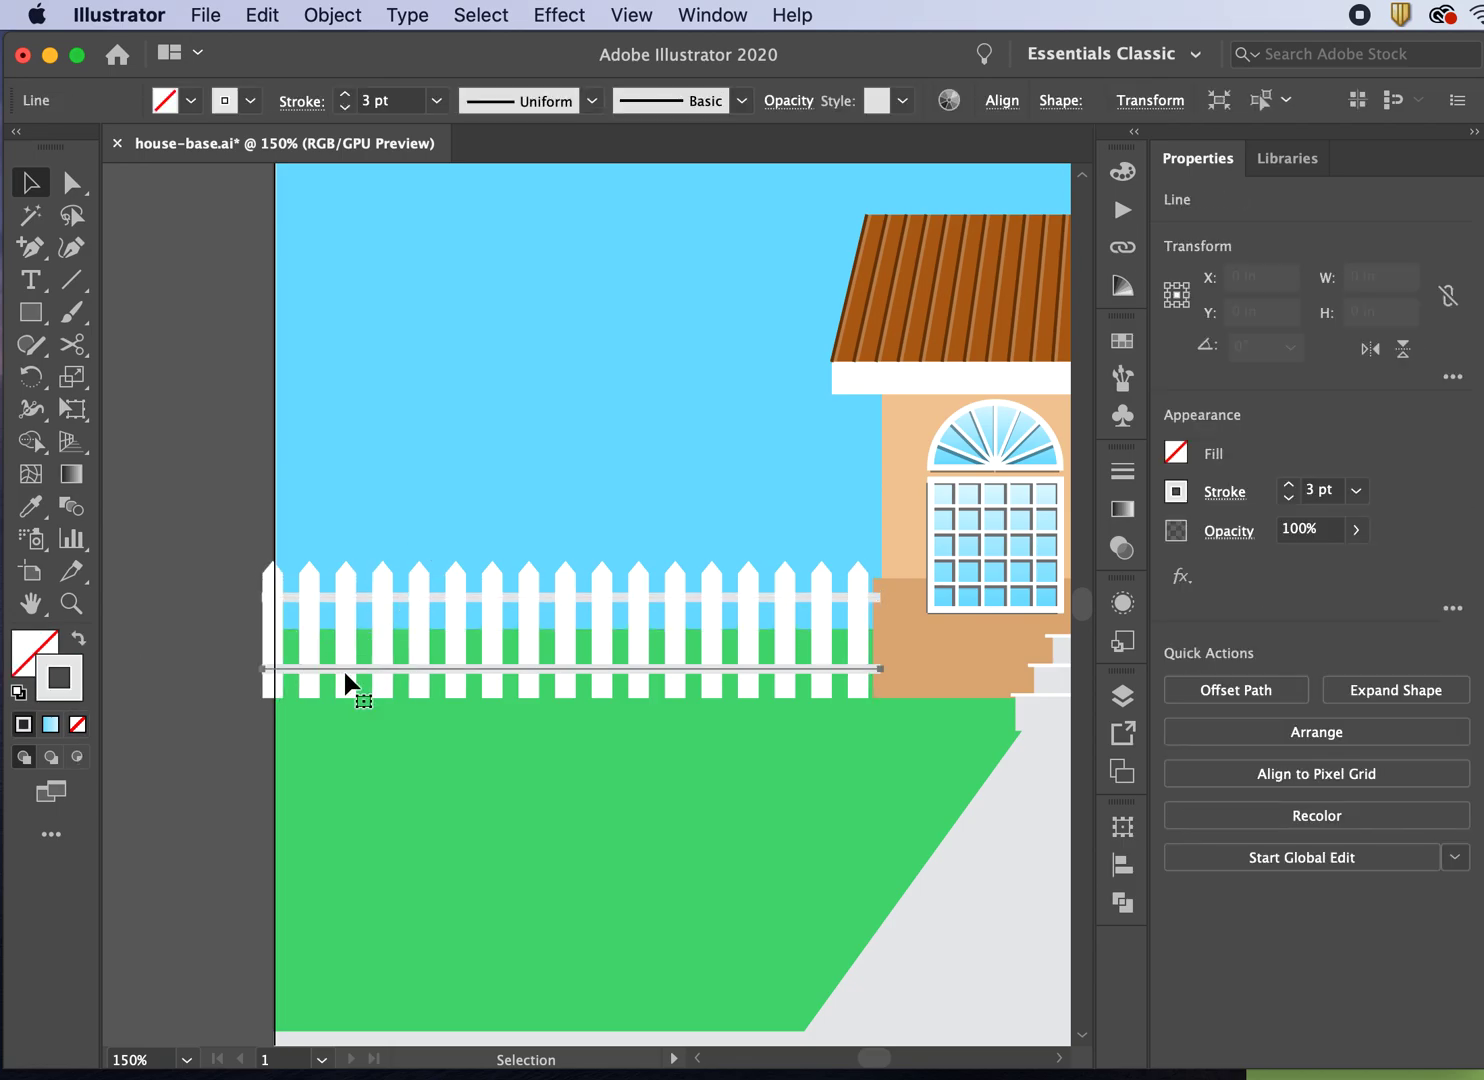
left_click(1121, 694)
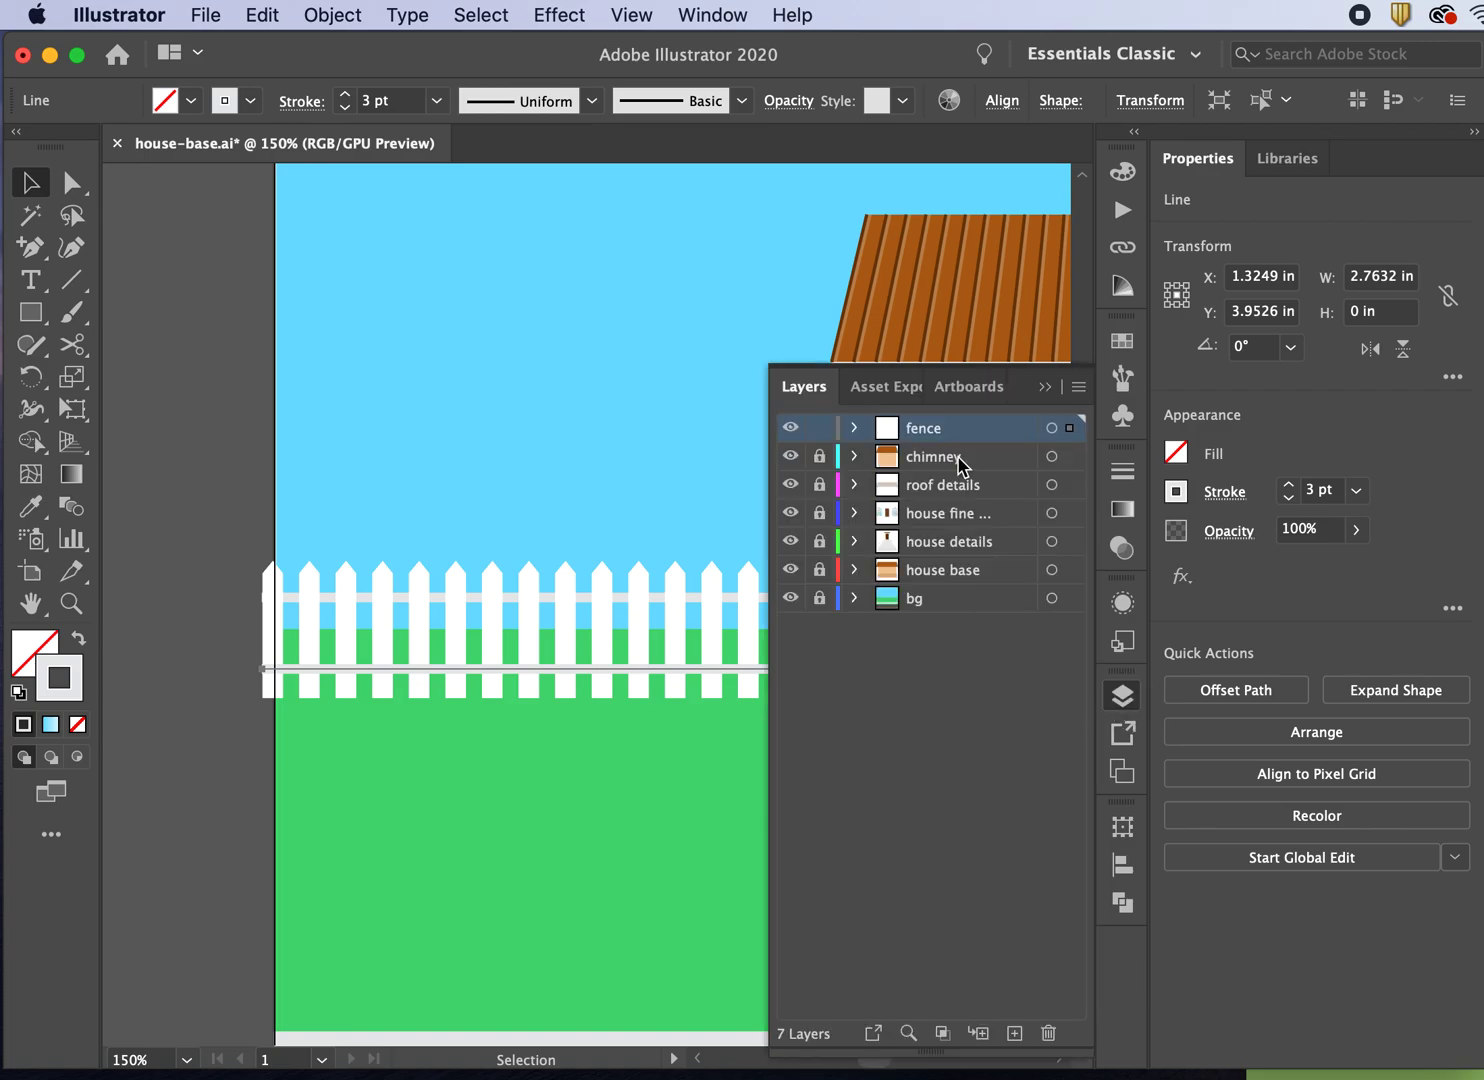
left_click(853, 428)
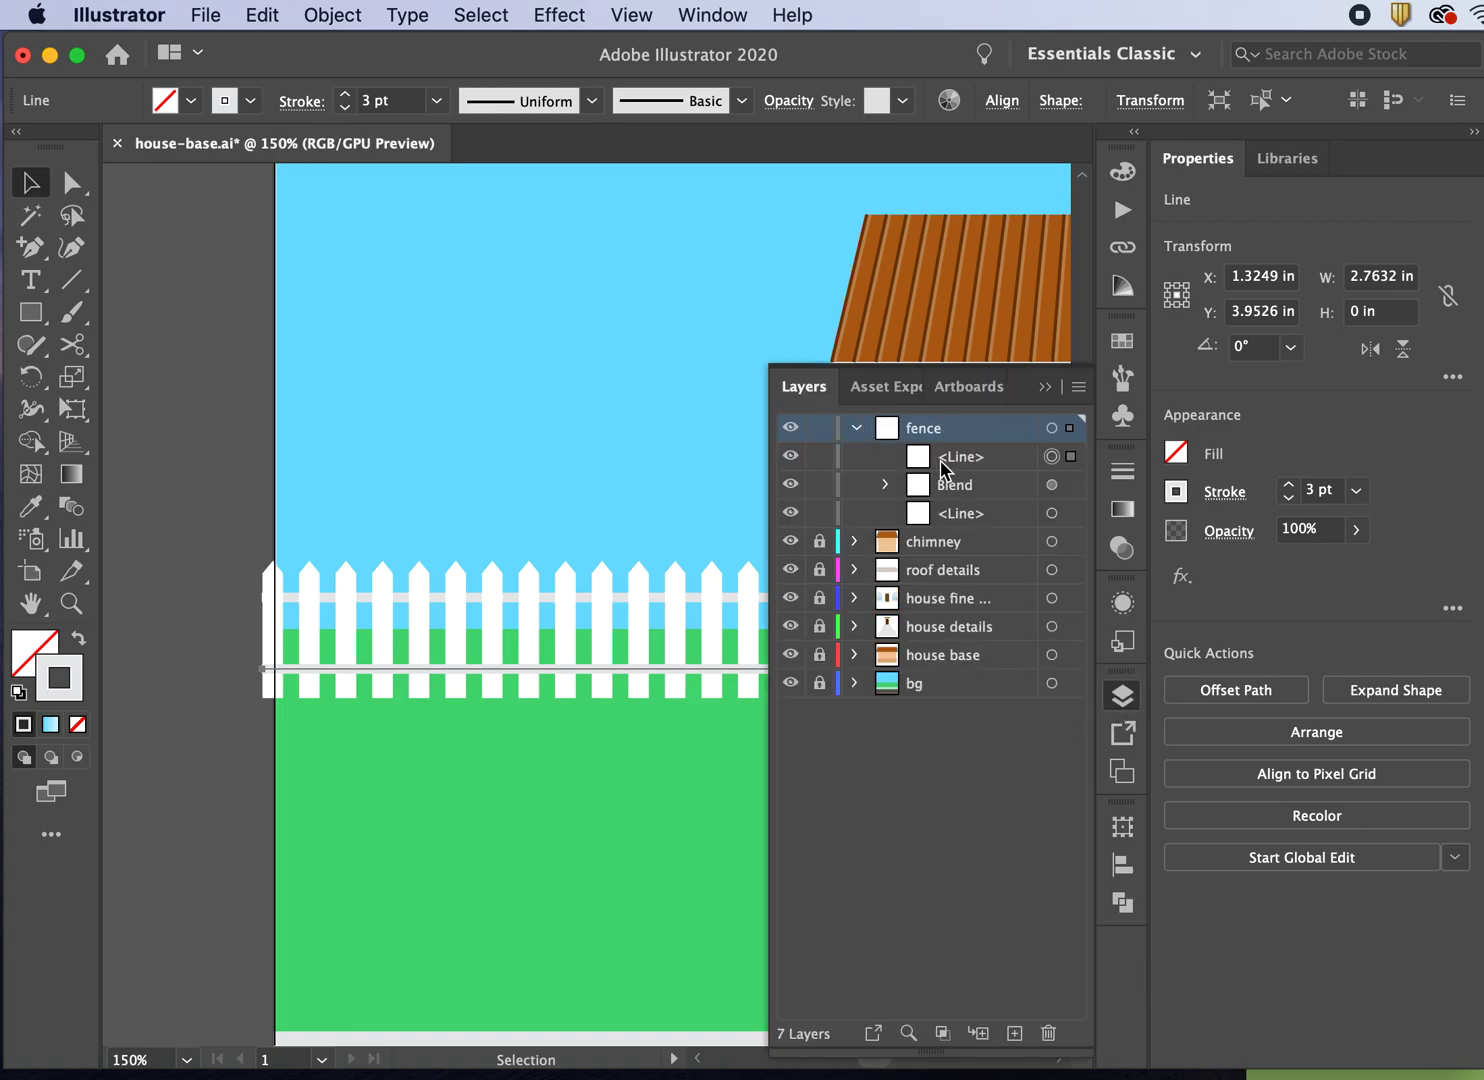
left_click(793, 458)
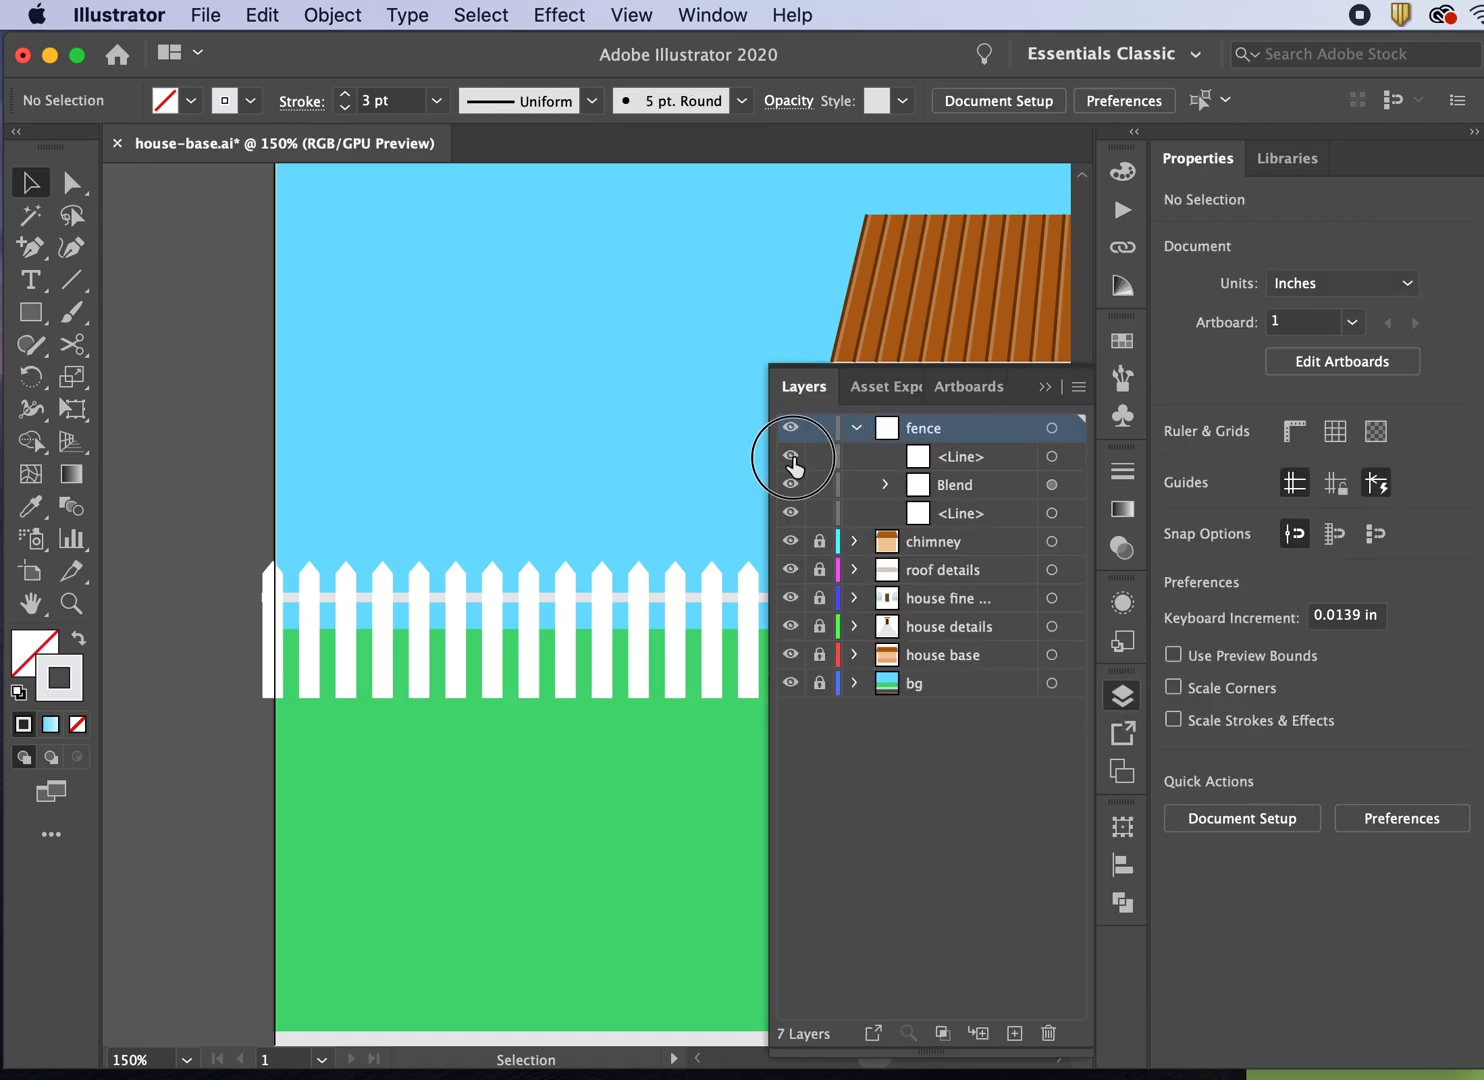
left_click(958, 459)
left_click_drag(977, 459, 982, 512)
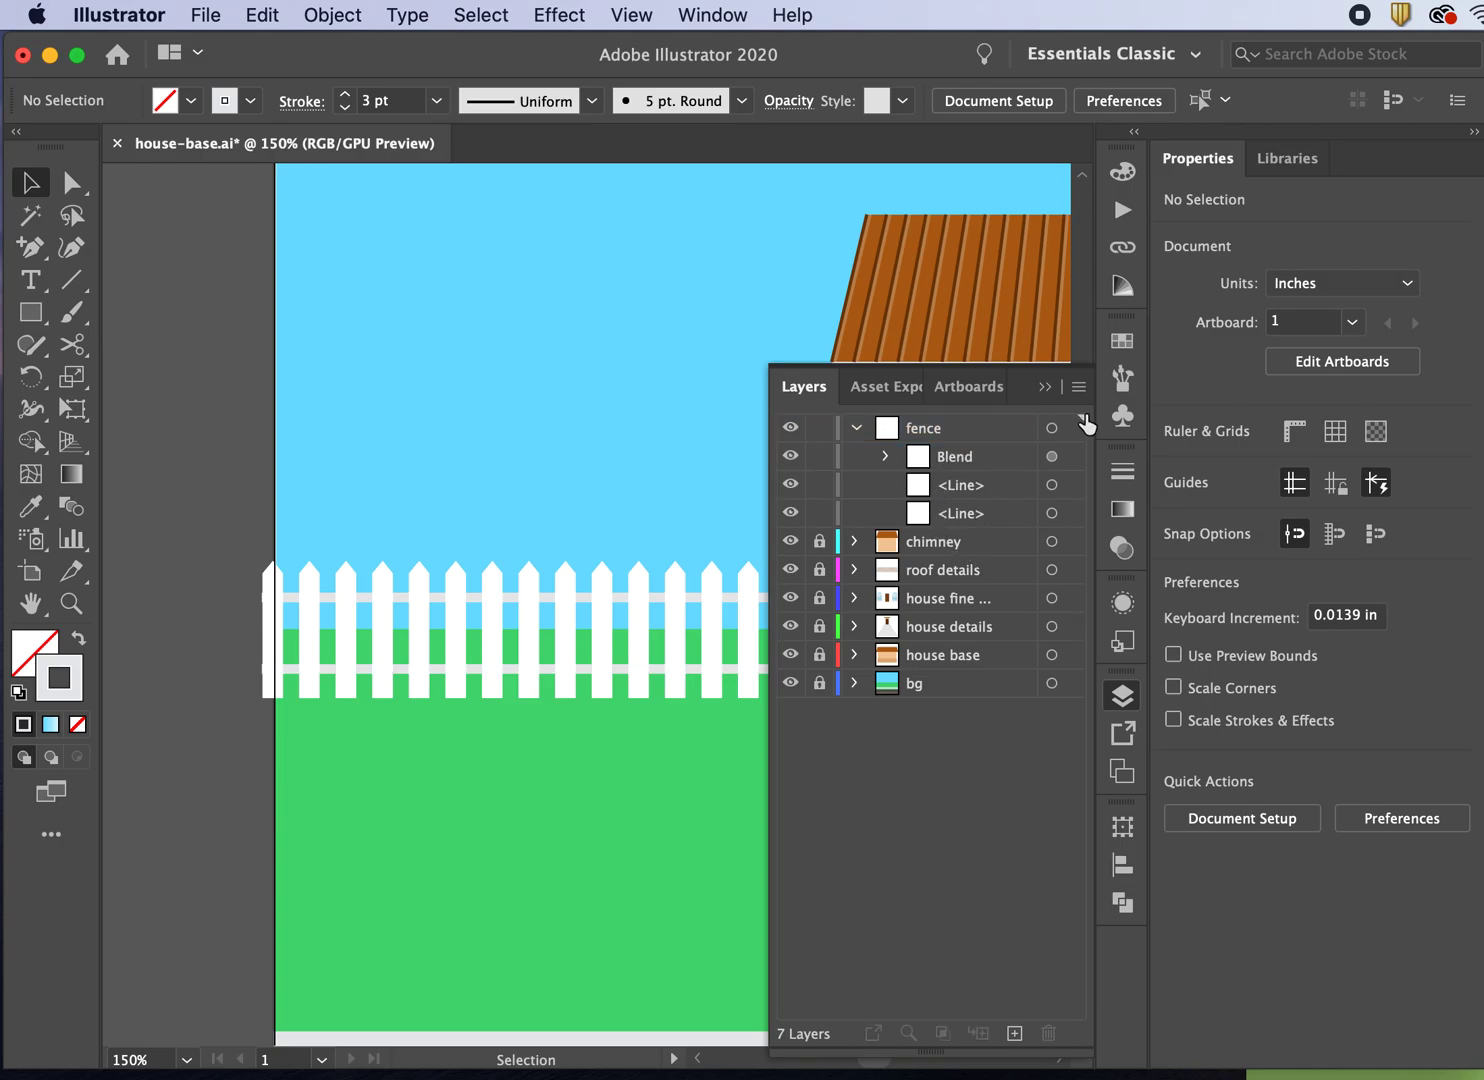
left_click(1045, 387)
- Try to copy the whole fence and place the copy freehand against the right side of the house
key("super+minus")
key("super+minus")
key("super+minus")
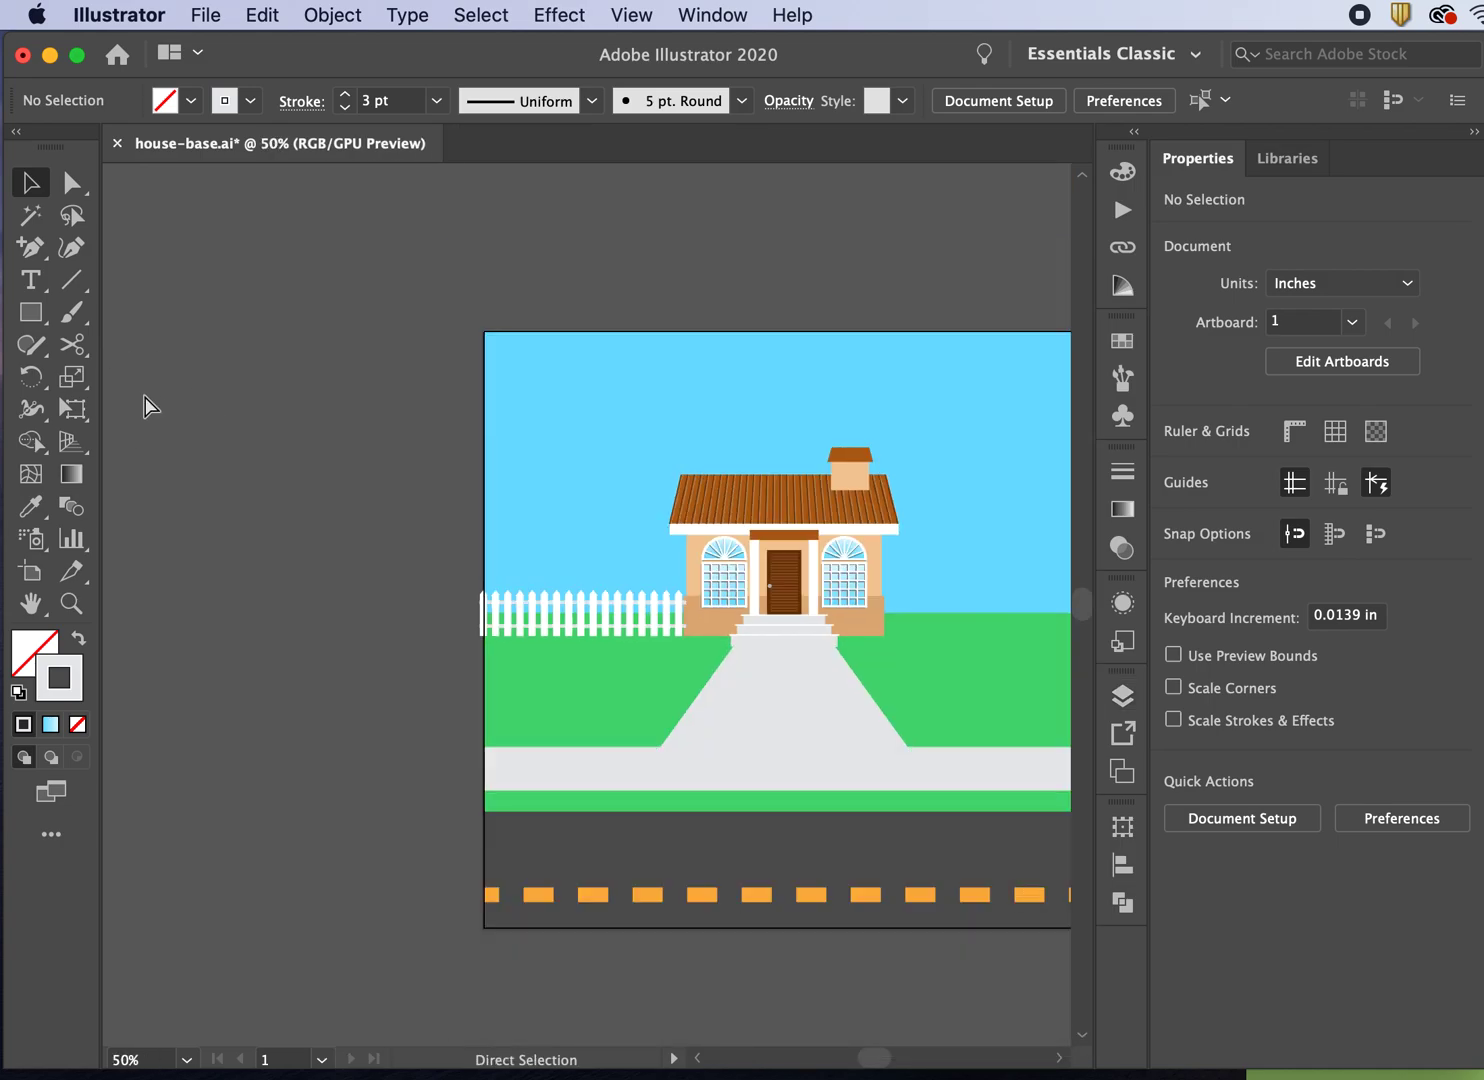
scroll(144, 395, "right", 5)
scroll(144, 395, "left", 3)
scroll(144, 395, "up", 2)
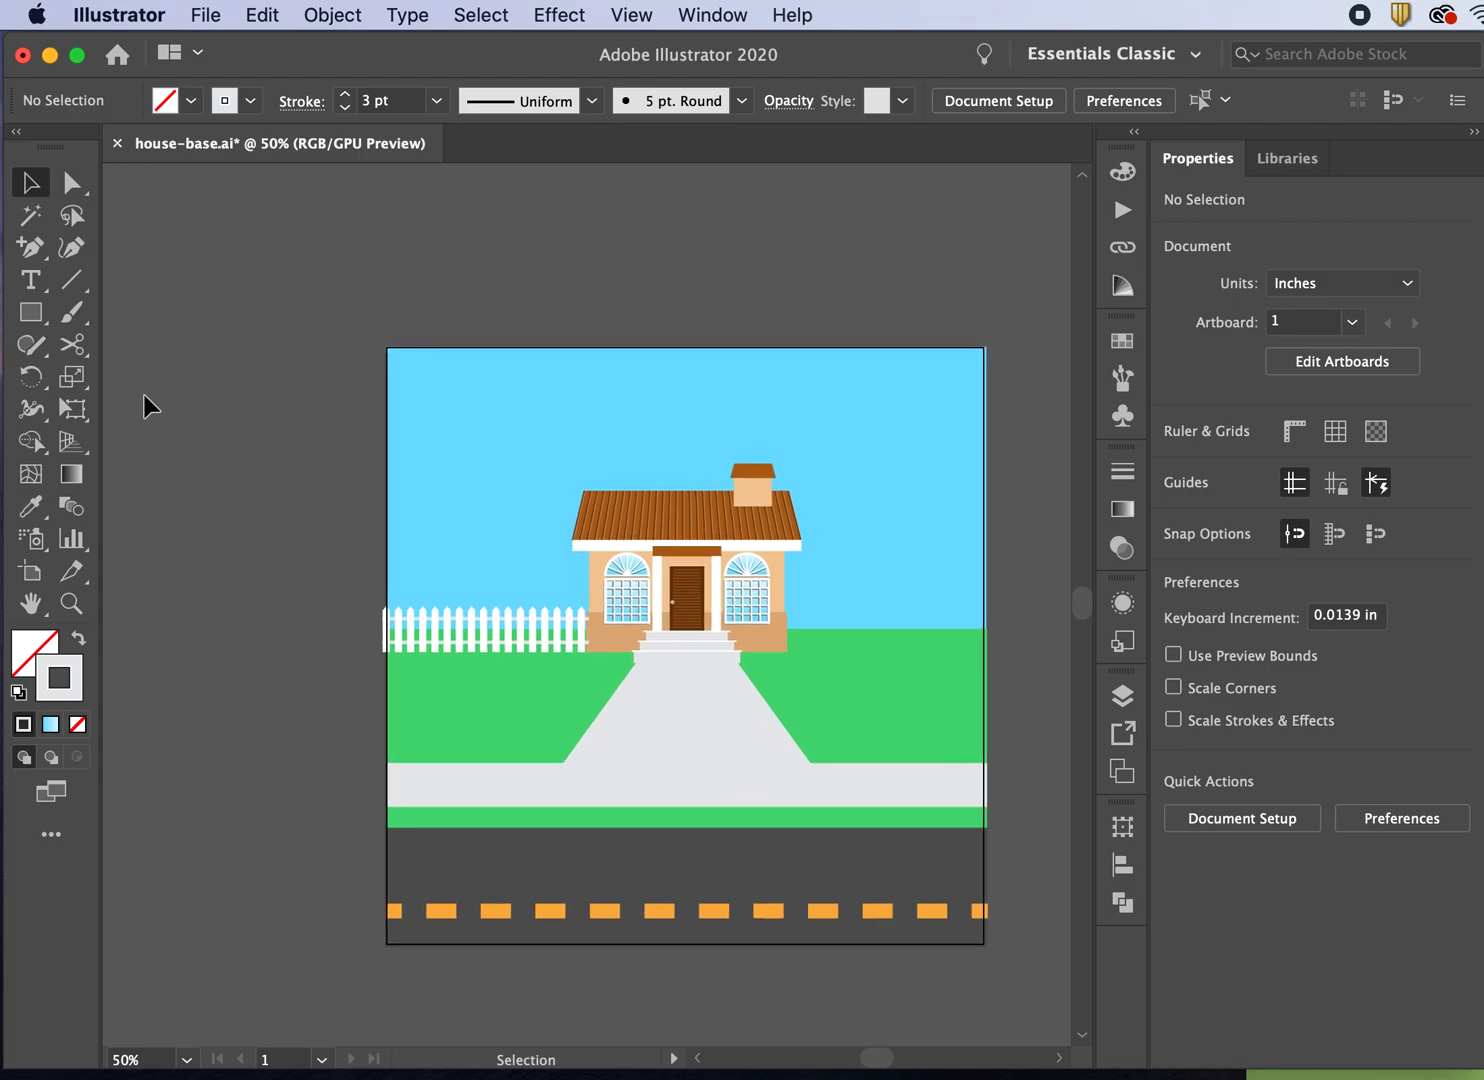
left_click_drag(394, 604, 567, 660)
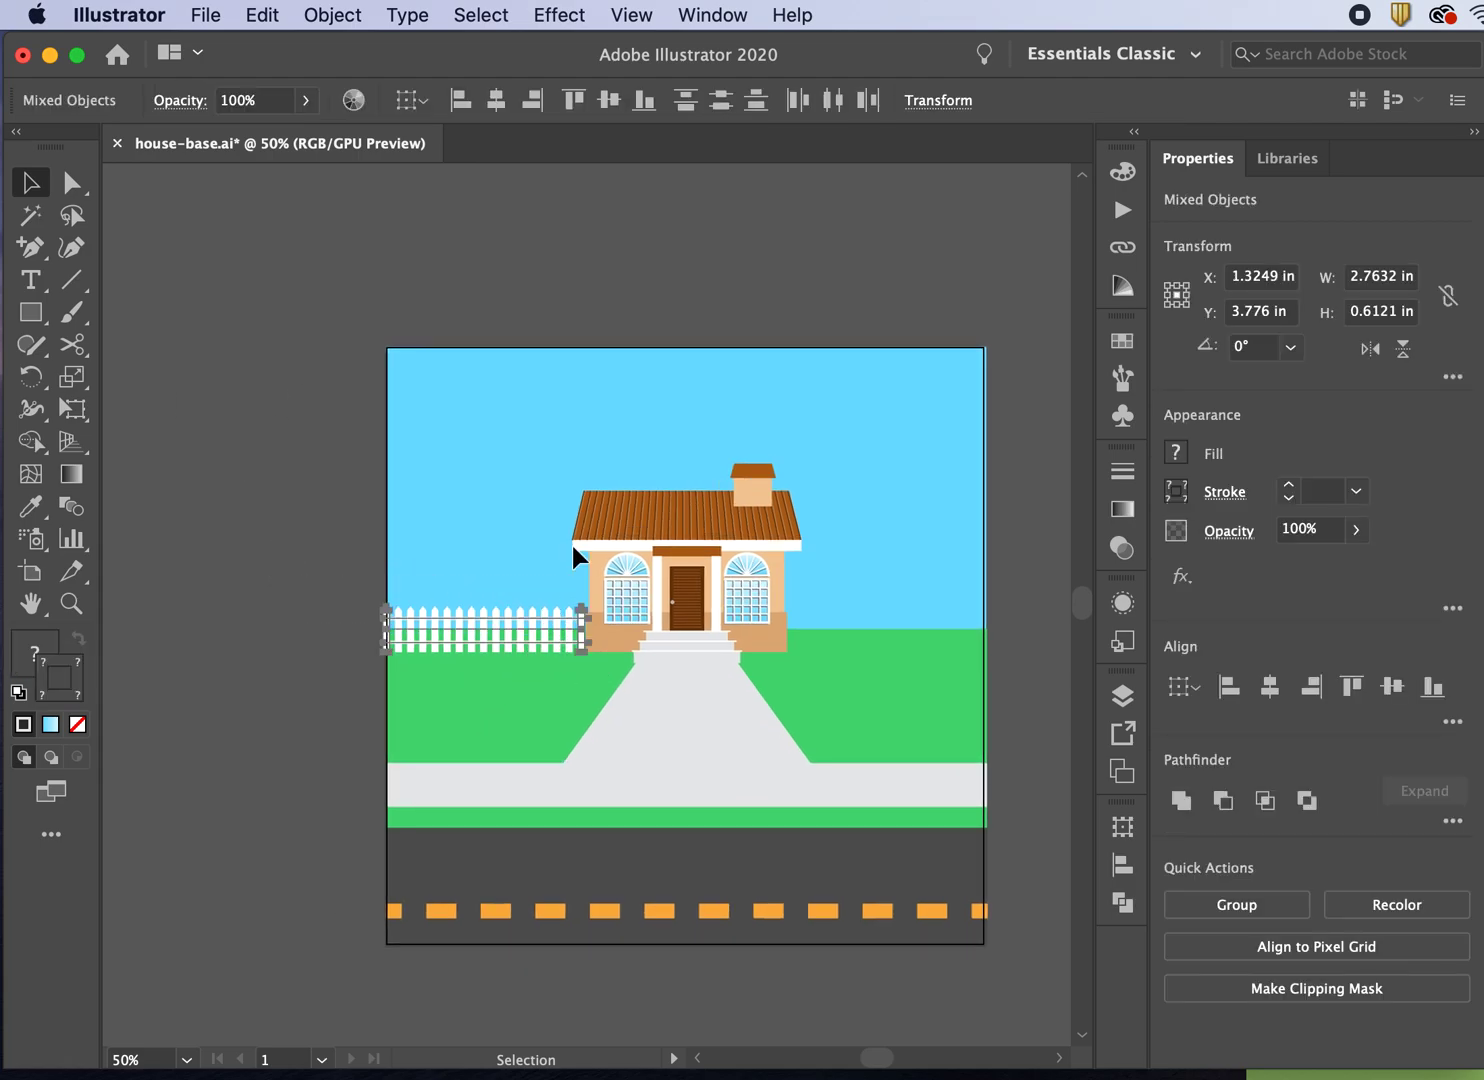
left_click(357, 22)
mouse_move(355, 48)
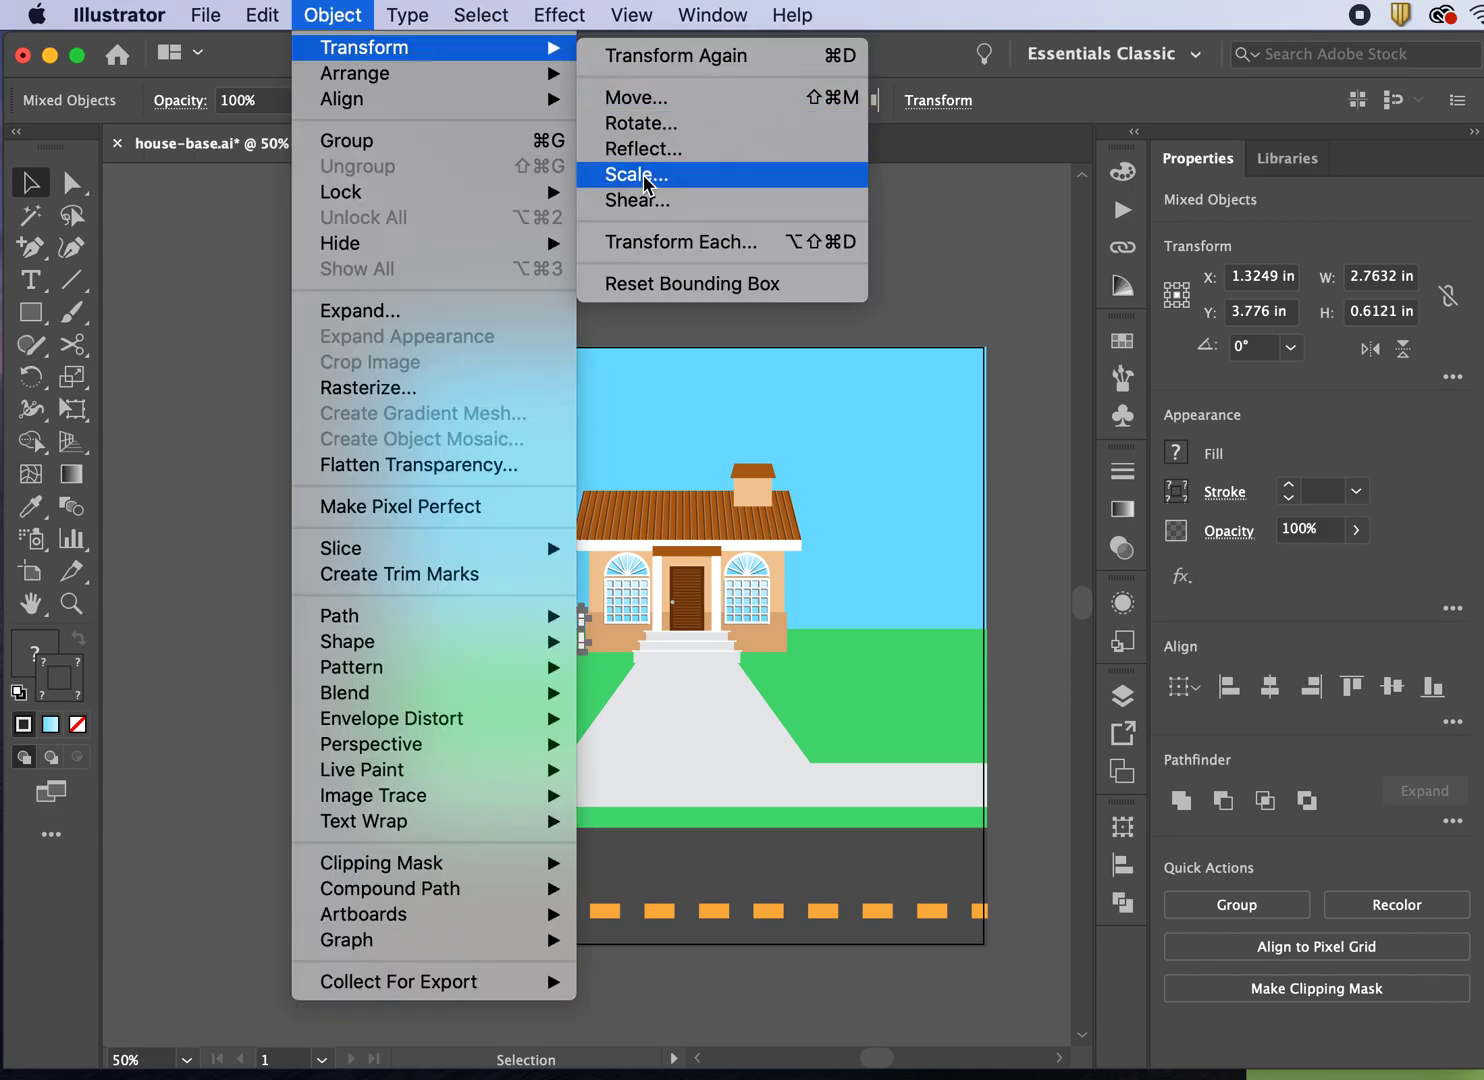
left_click(660, 97)
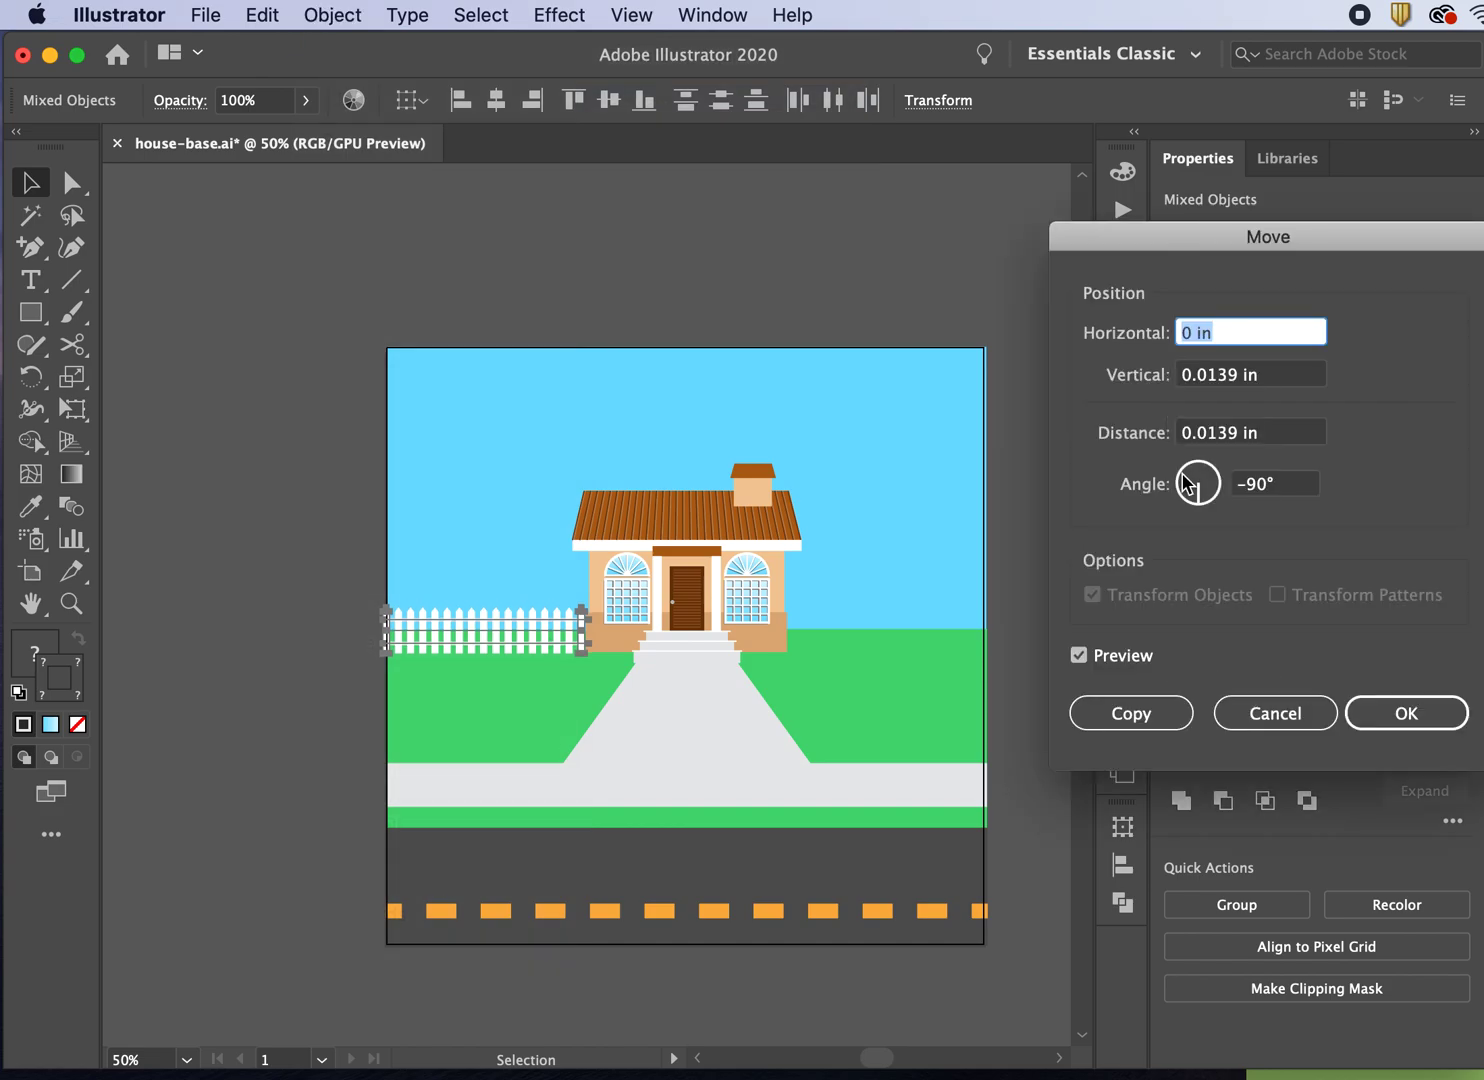
left_click(1145, 712)
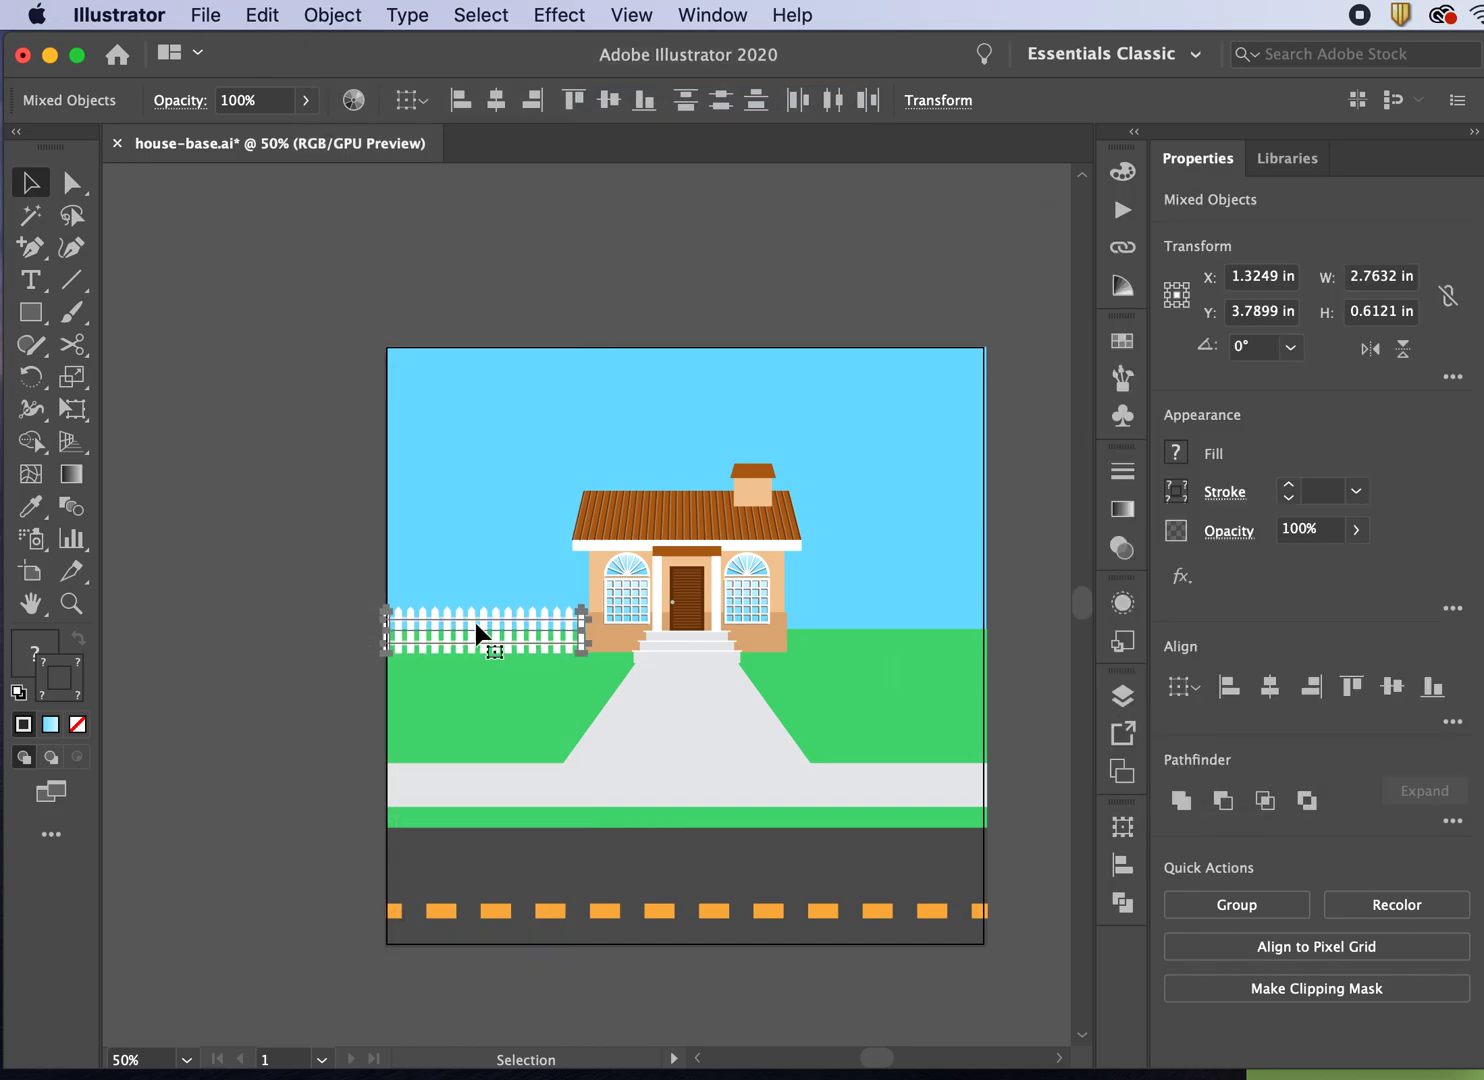
left_click_drag(480, 629, 867, 625)
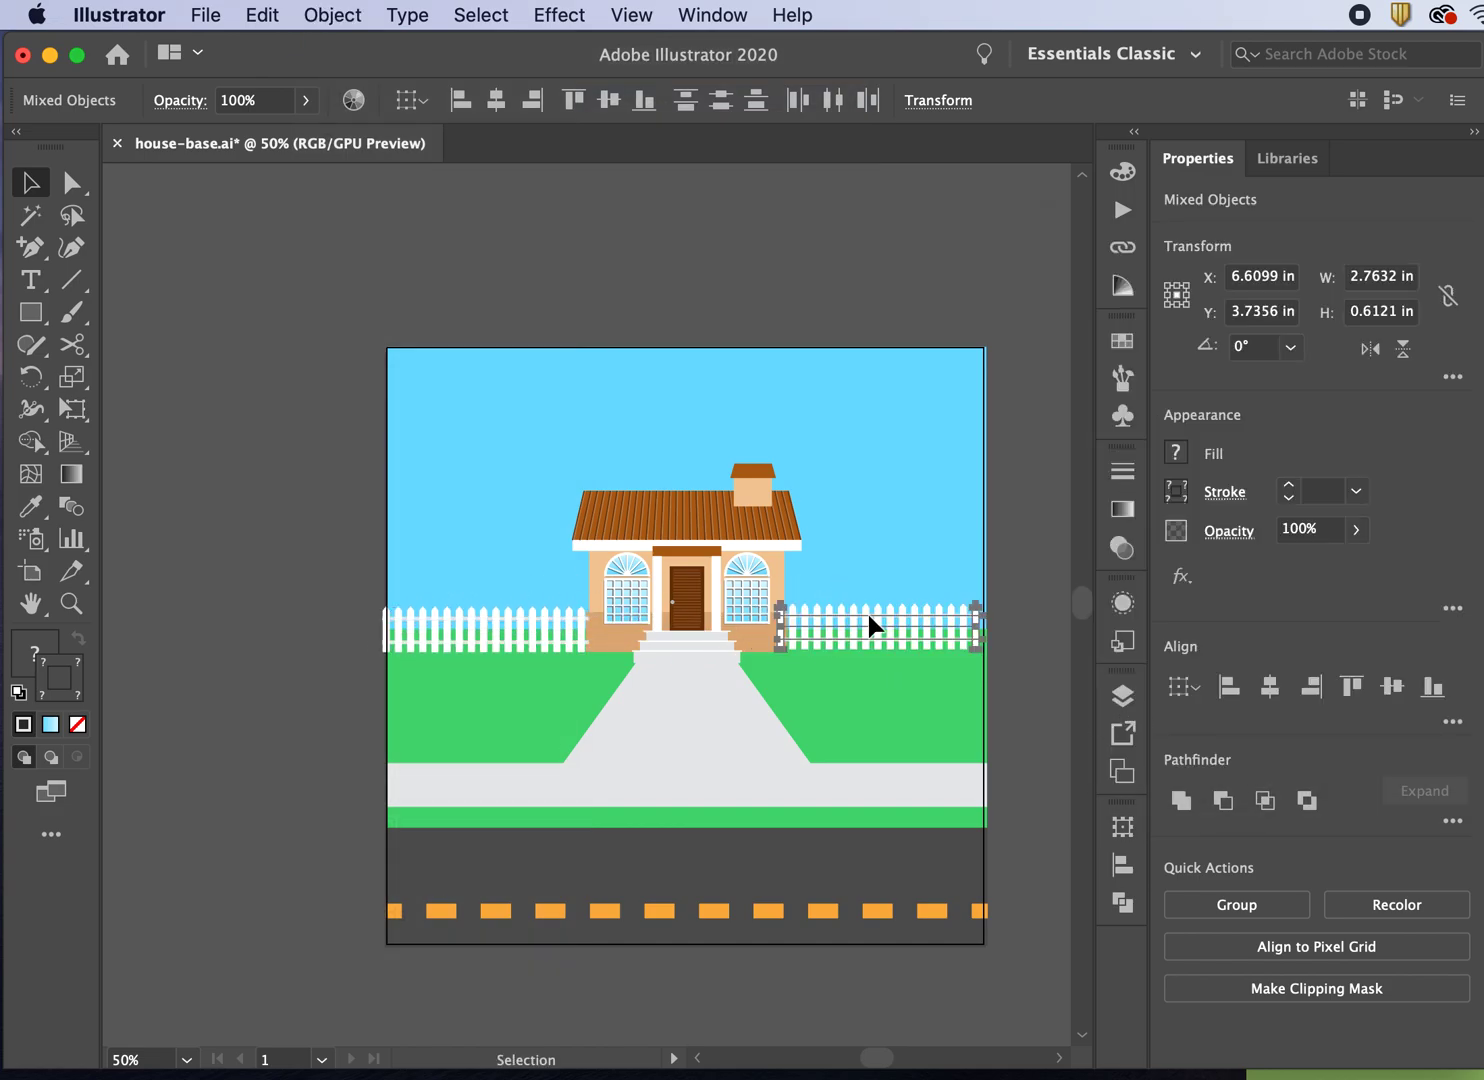
key("ctrl+z")
key("Up")
left_click(218, 270)
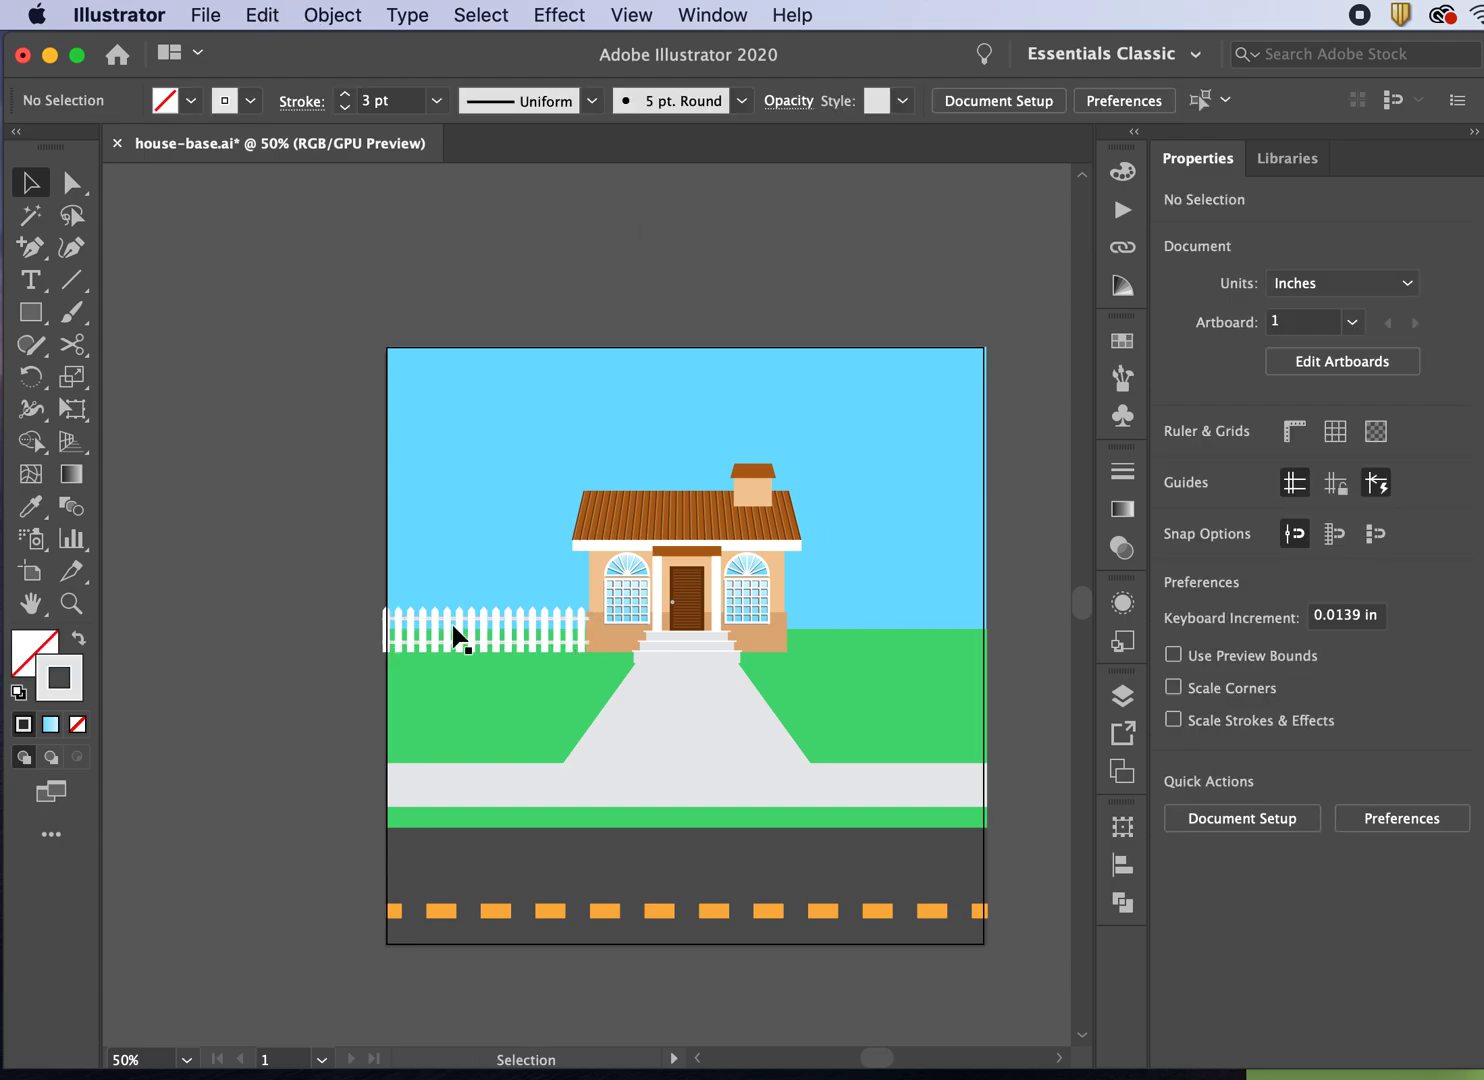
- Select the pickets and both rails and set their vertical move offset to 0 in
left_click_drag(591, 694, 586, 700)
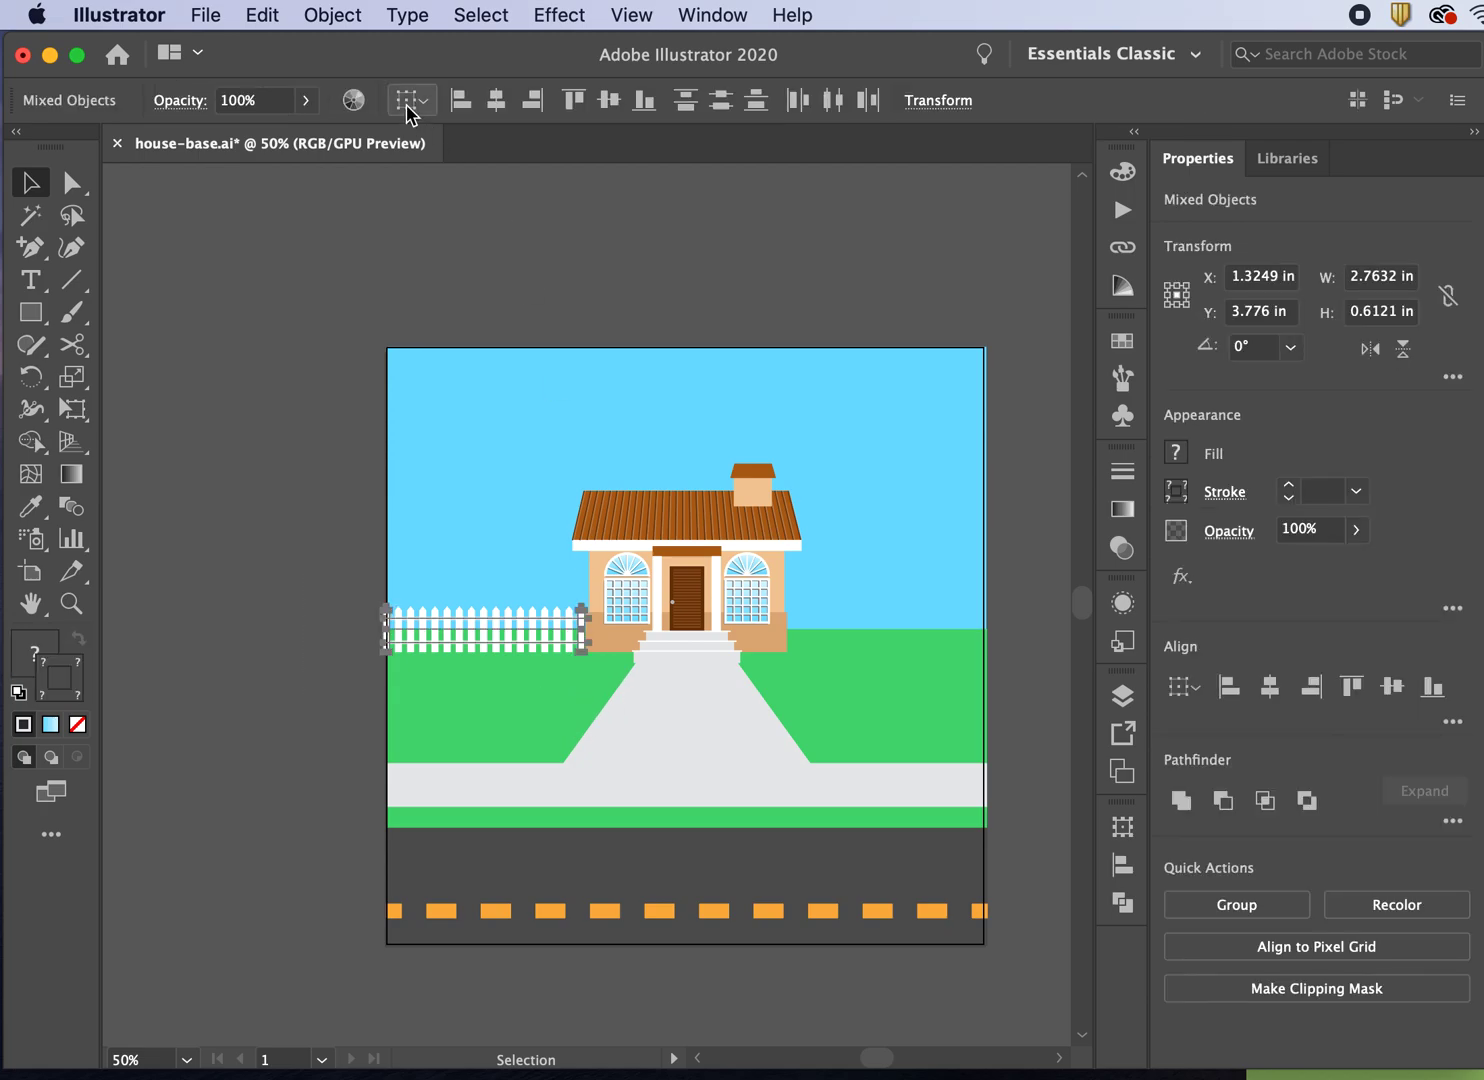
left_click(316, 20)
mouse_move(348, 48)
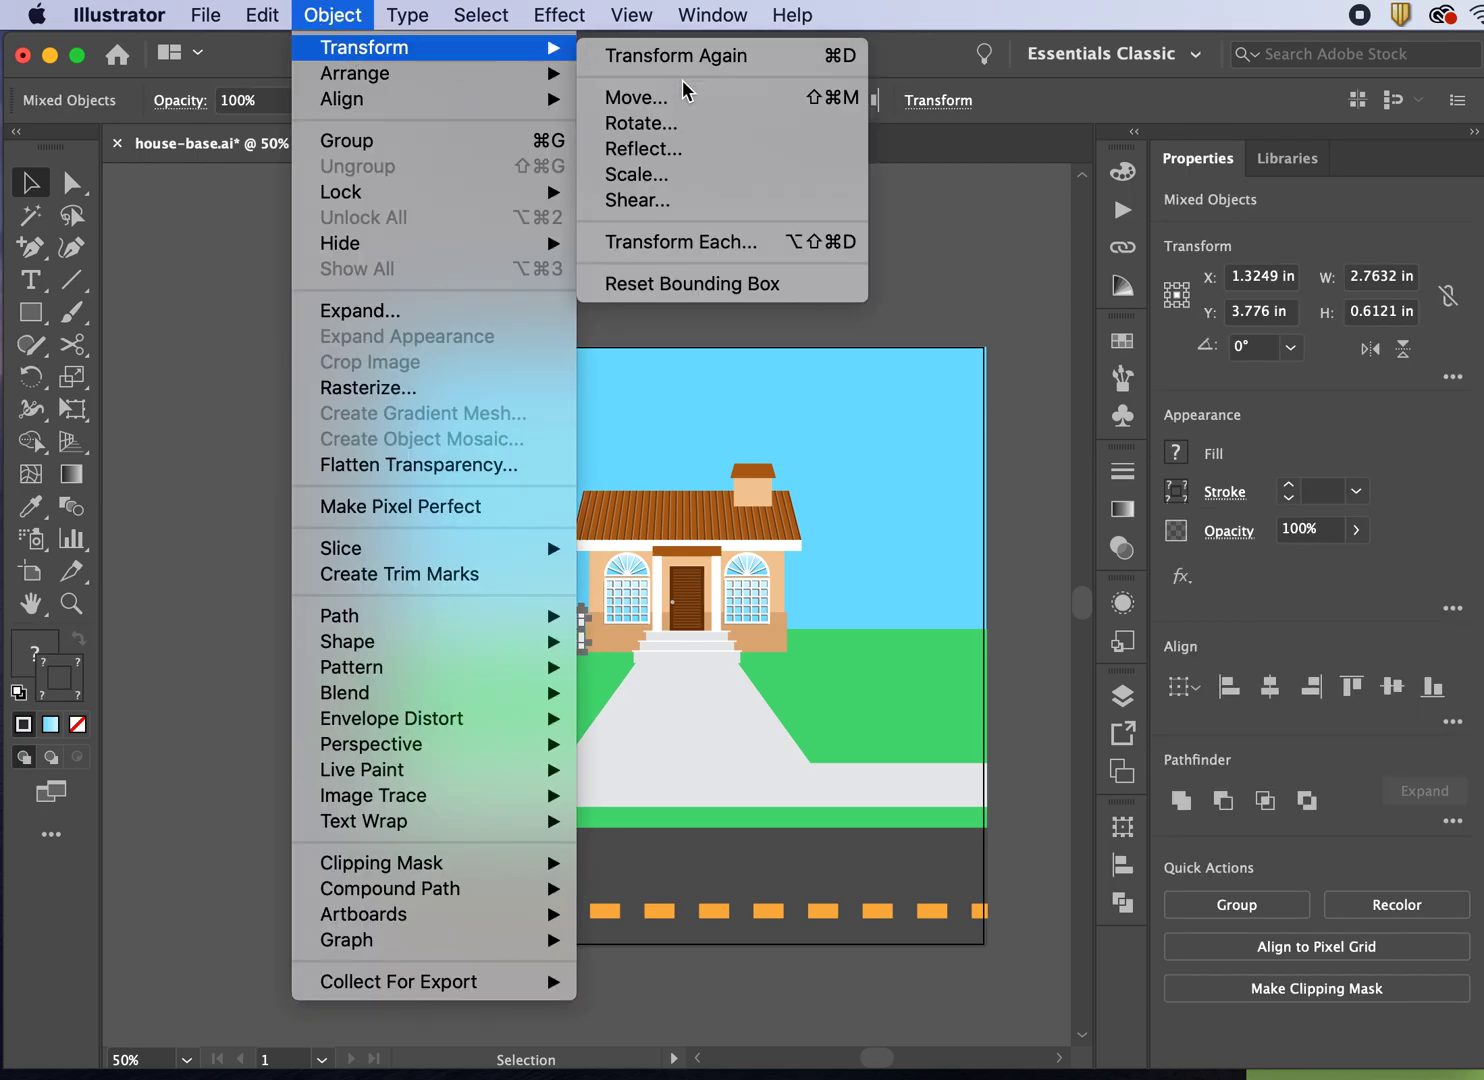
left_click(630, 97)
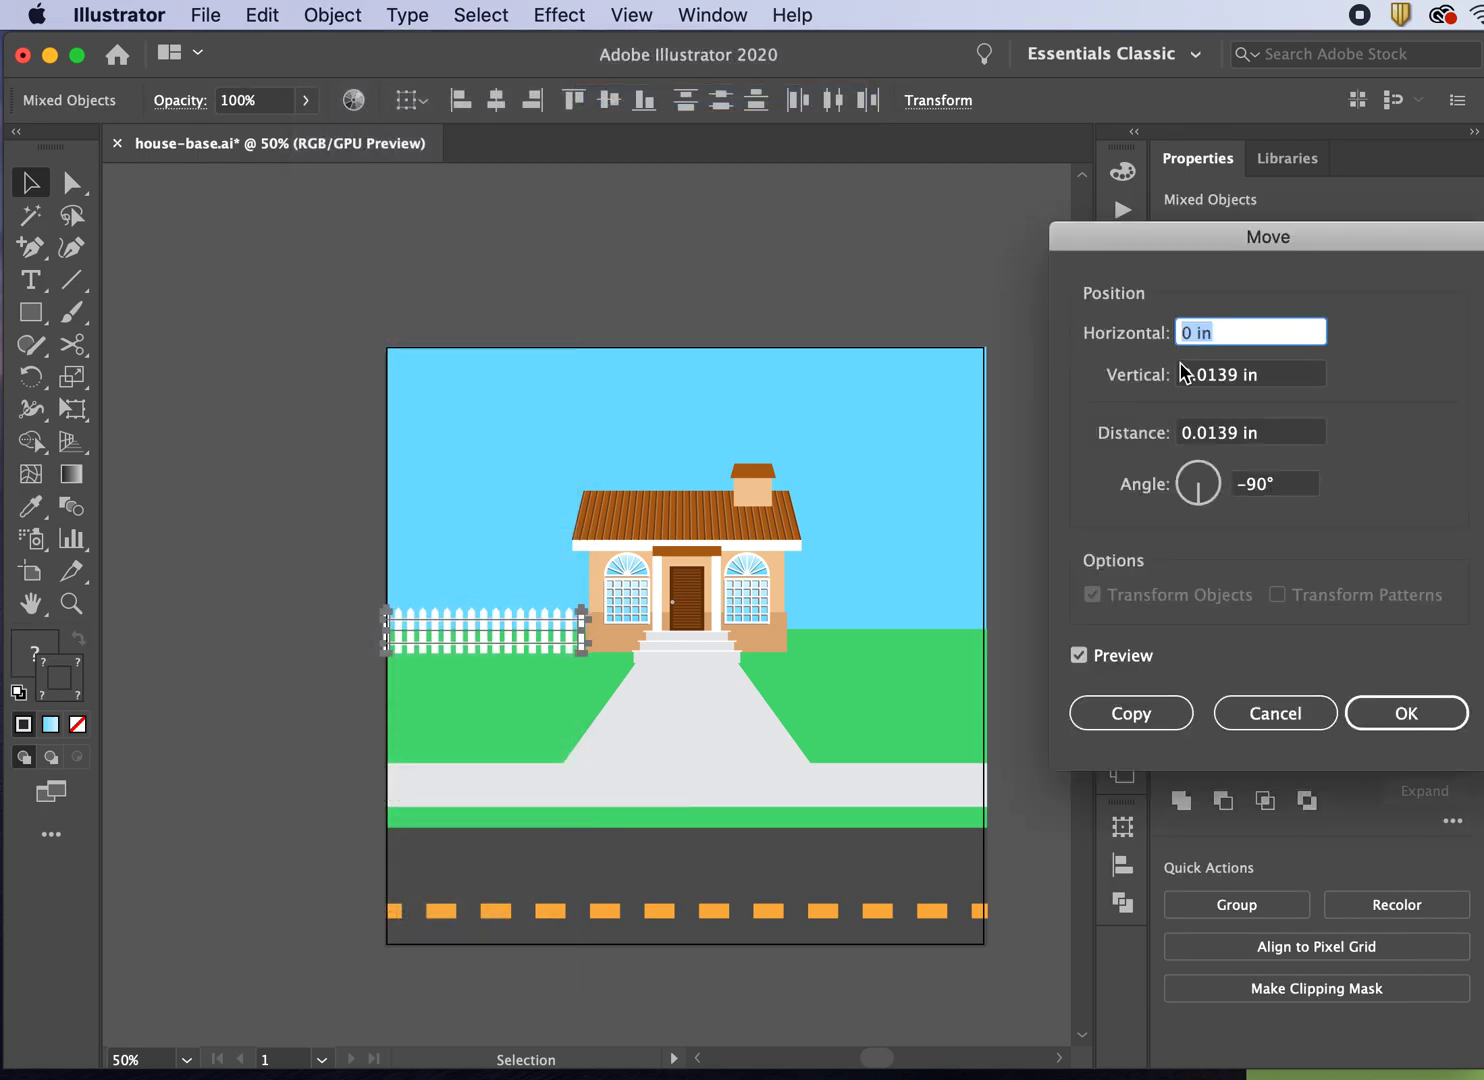
left_click(1220, 375)
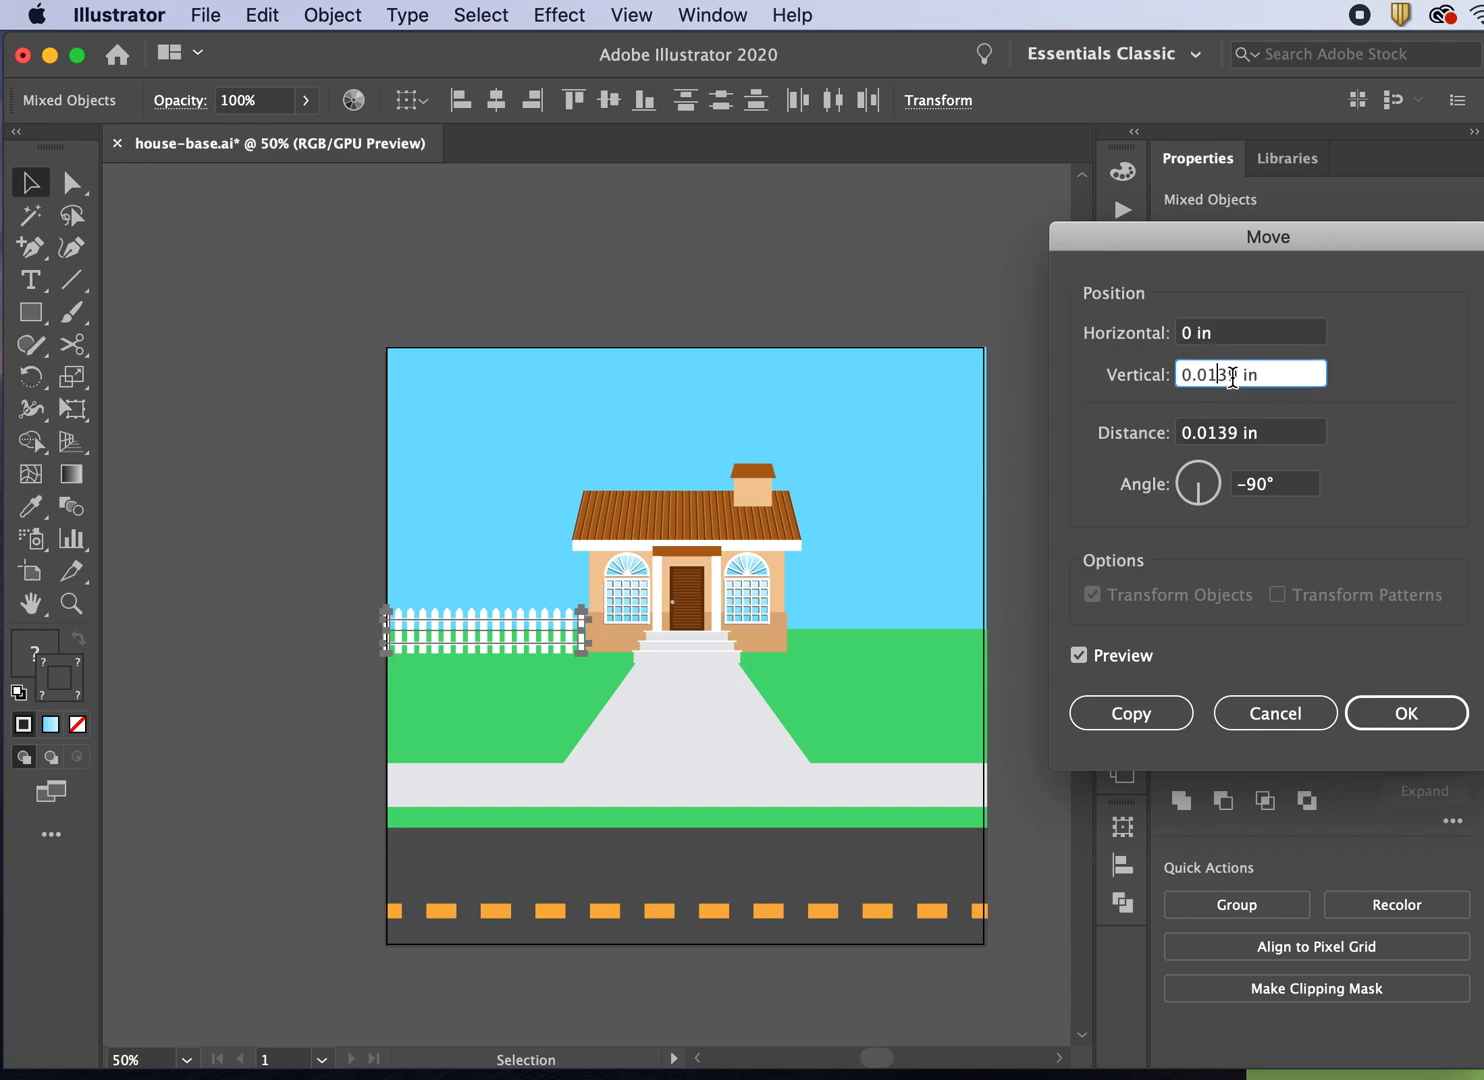
double_click(1235, 376)
type("0.00")
- Preview horizontal move offsets of 1 in and 3 in for the selected fence
left_click(1196, 332)
double_click(1188, 333)
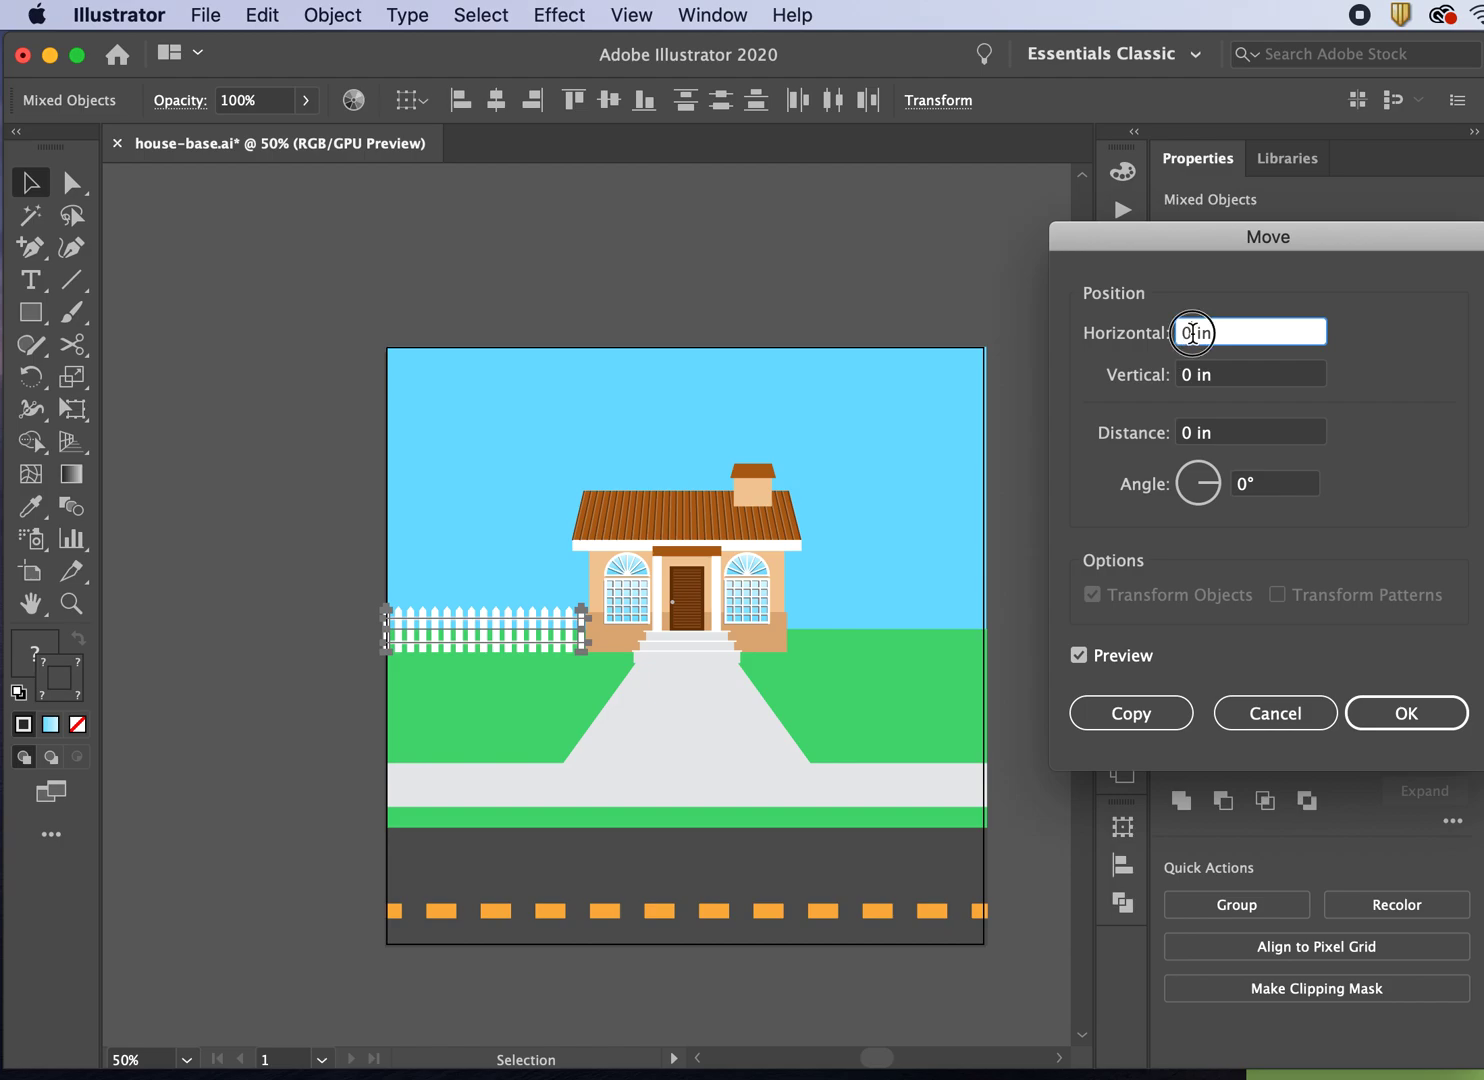
type("1")
left_click(1222, 375)
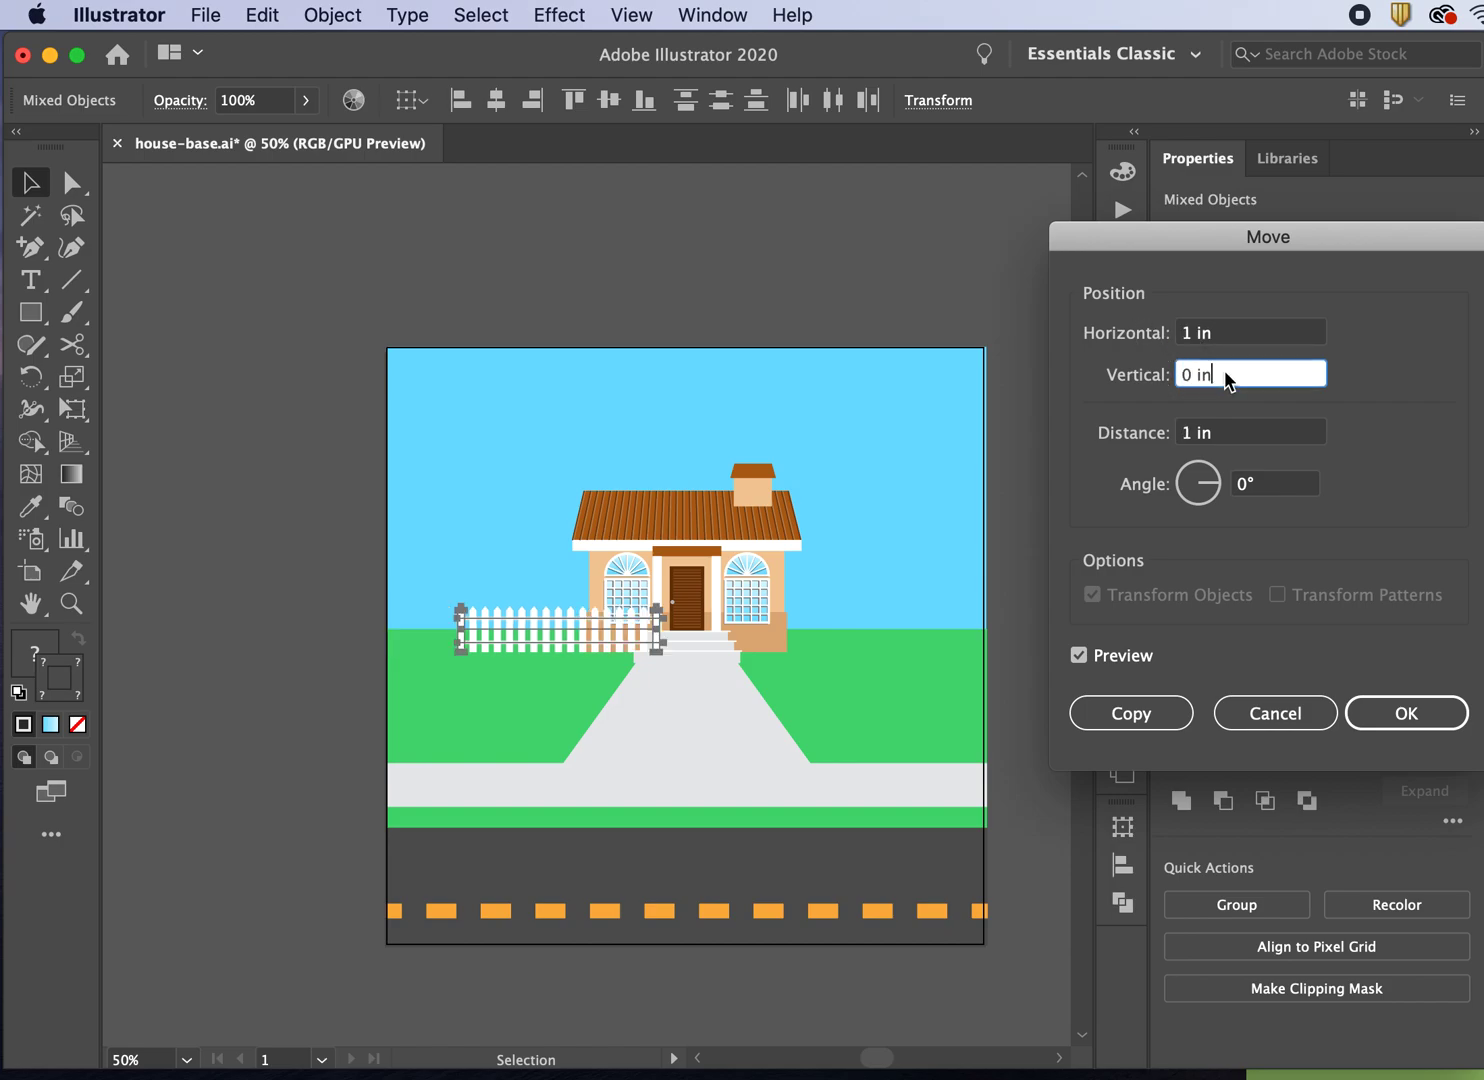
left_click(1188, 336)
double_click(1186, 335)
type("3")
left_click(1199, 376)
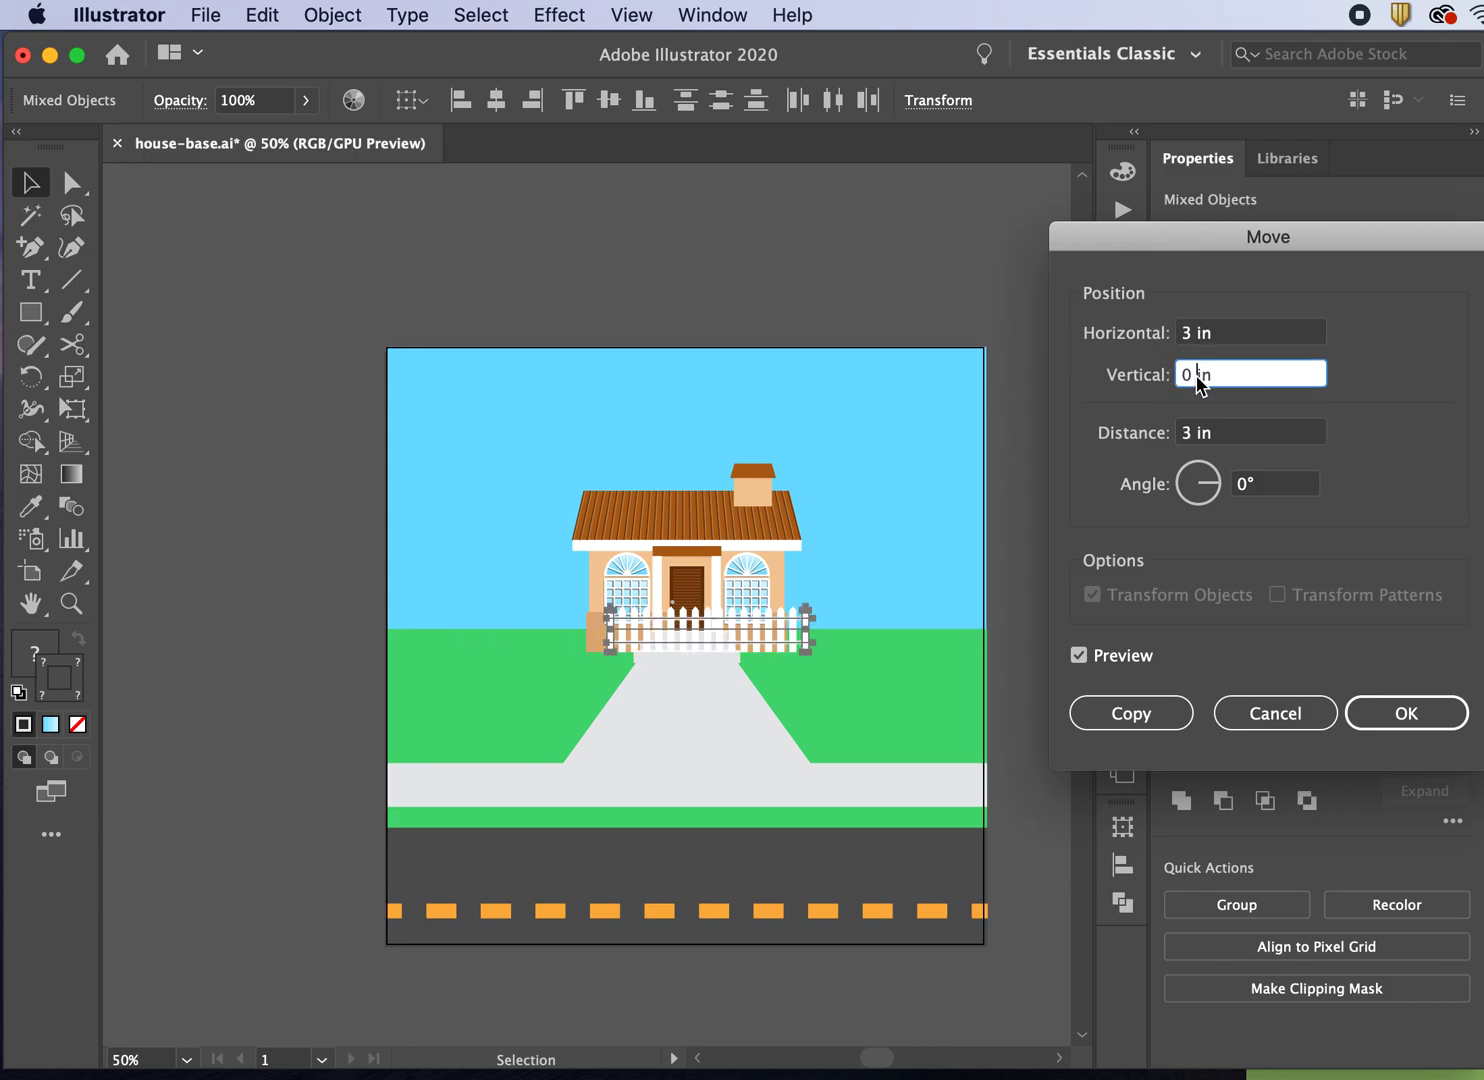
- Set the horizontal move offset to 5 in and create the result as a copy of the fence
left_click(1195, 334)
double_click(1193, 333)
type("5")
left_click(1199, 375)
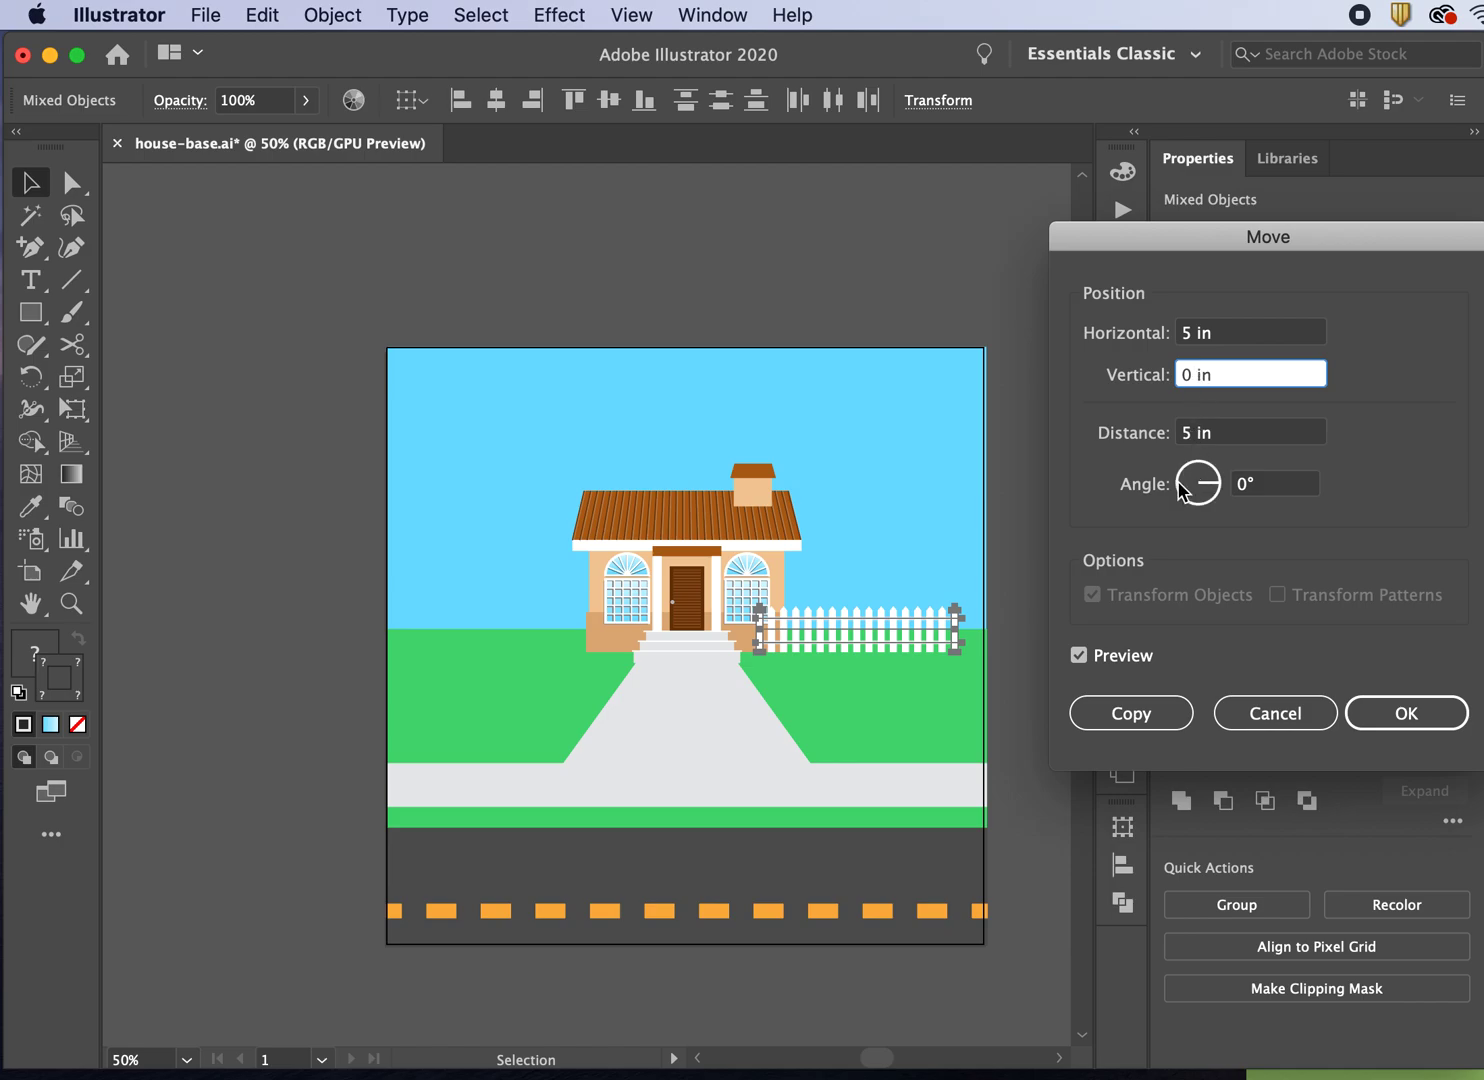
left_click(1140, 720)
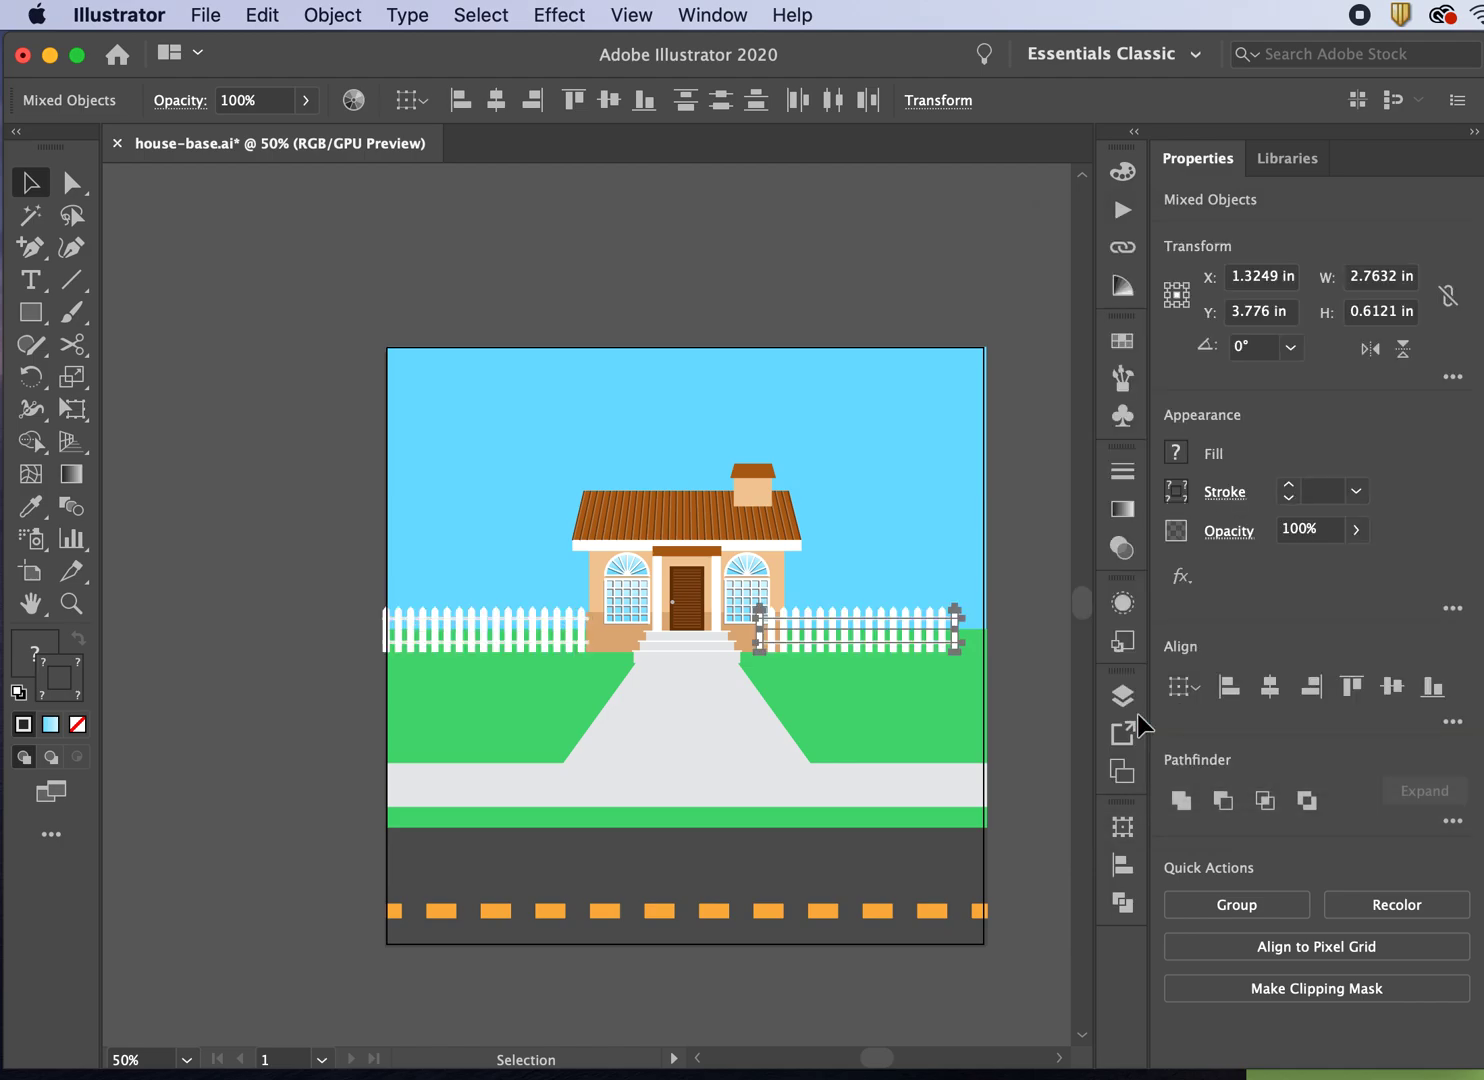
- Shift the copied fence horizontally to X 6.7554 in, beside the house's right wall, and deselect it
key("shift+Right")
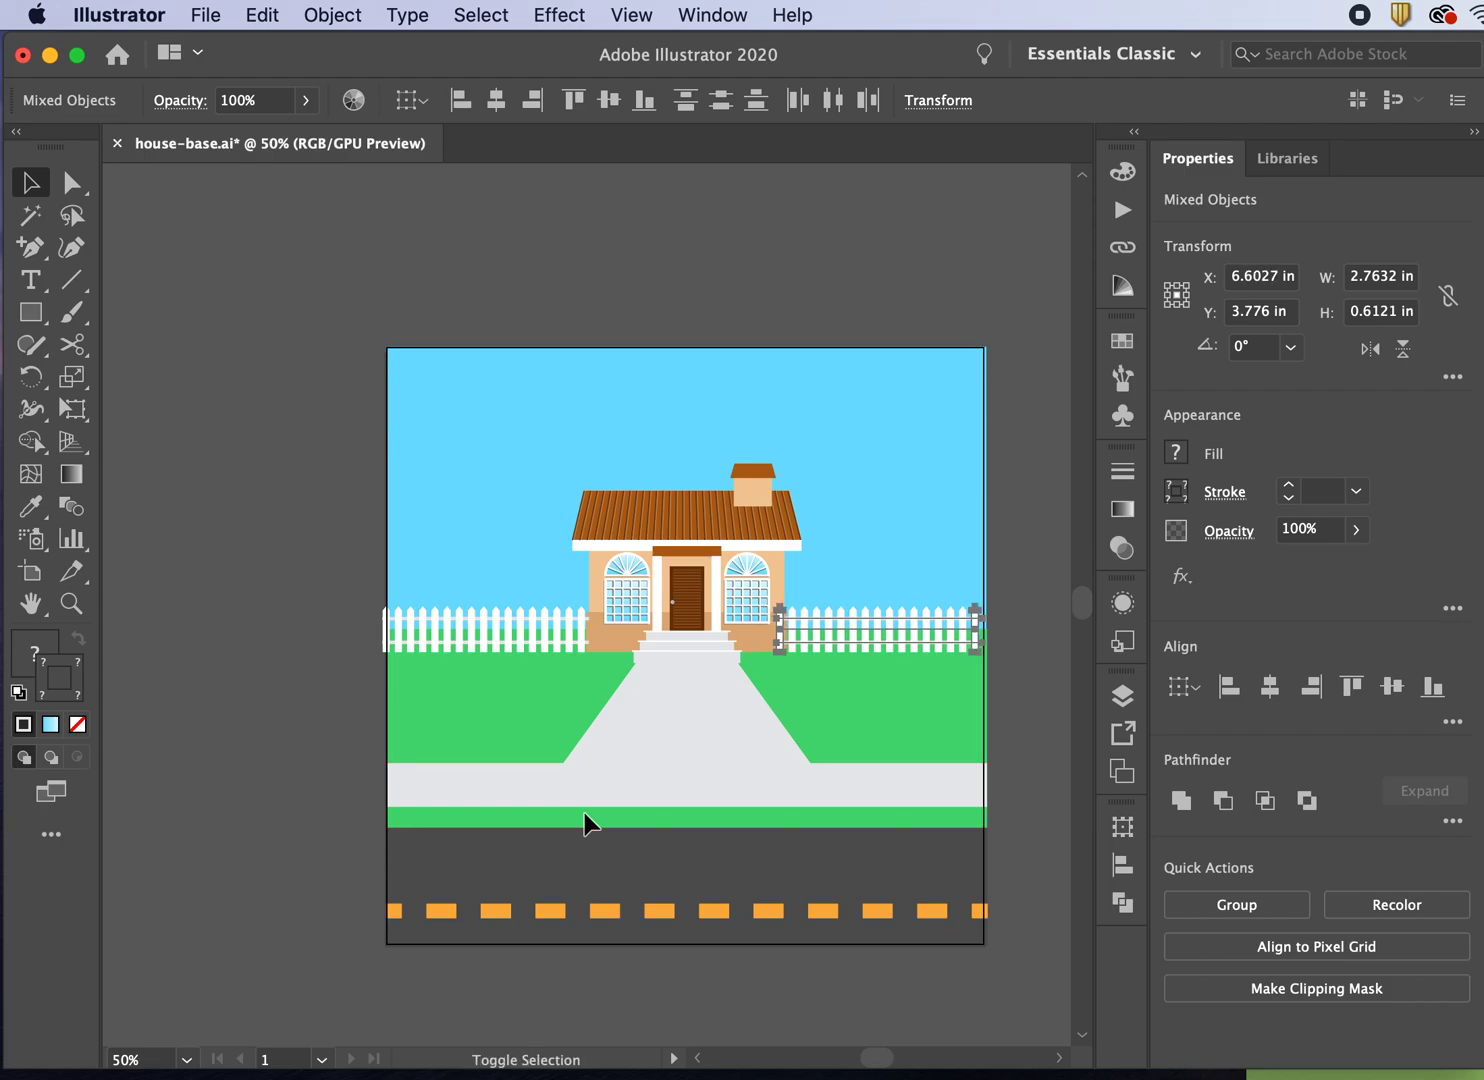
key("shift+Right")
key("super+equal")
key("super+equal")
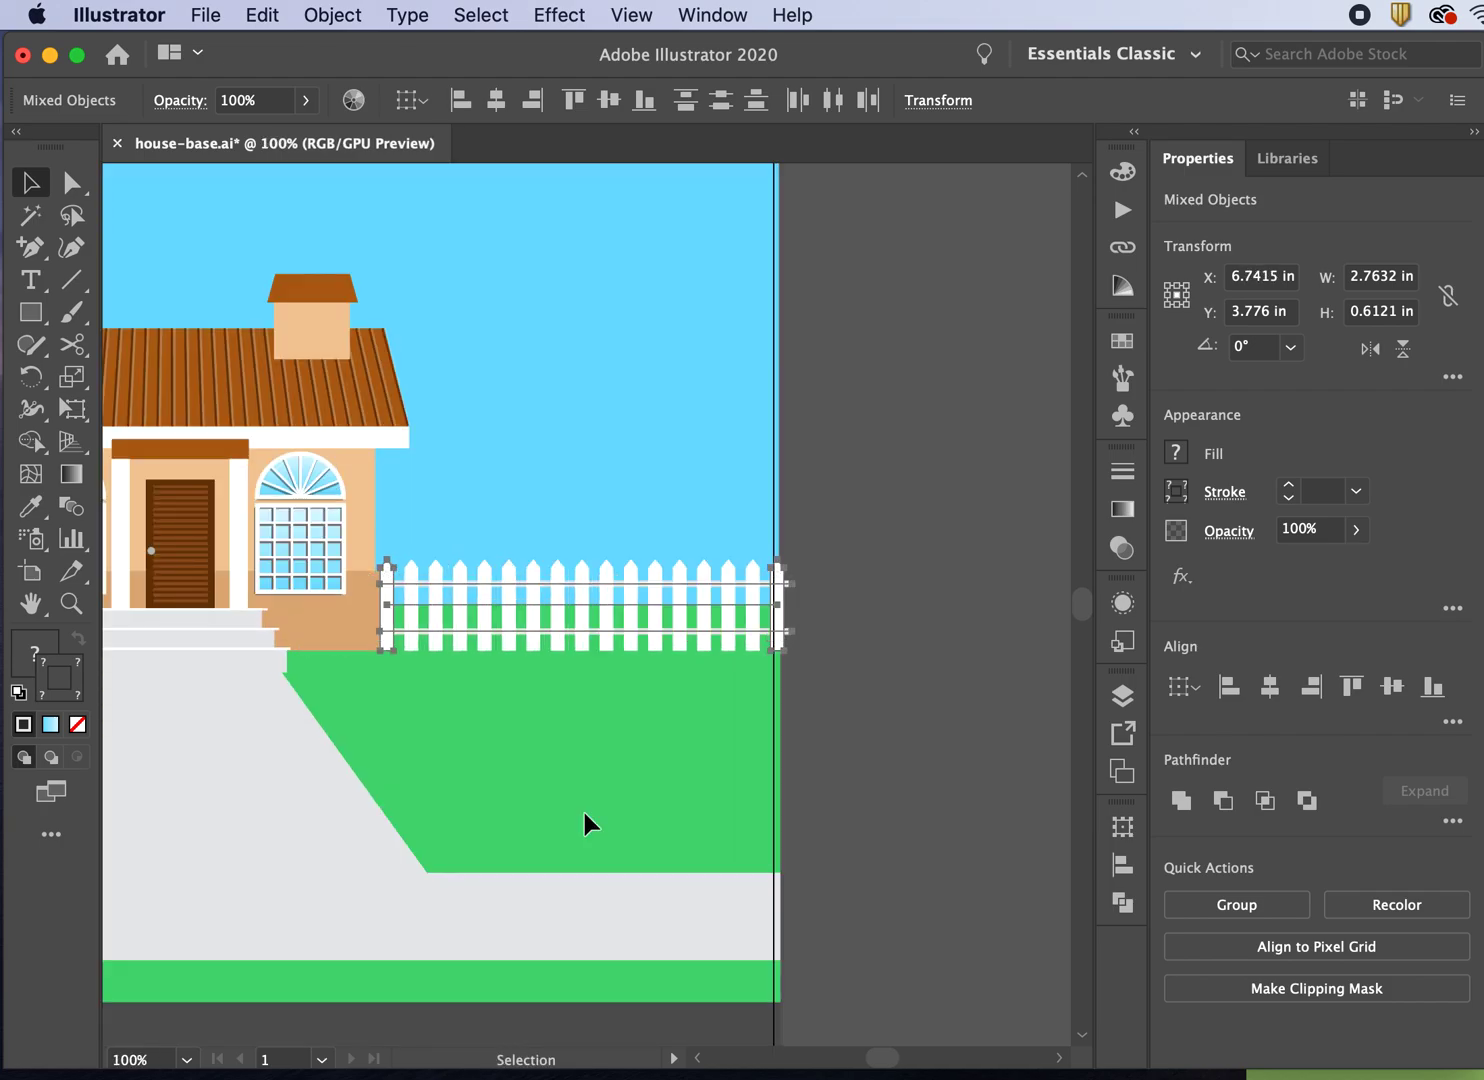
key("Left")
key("Right")
key("Right")
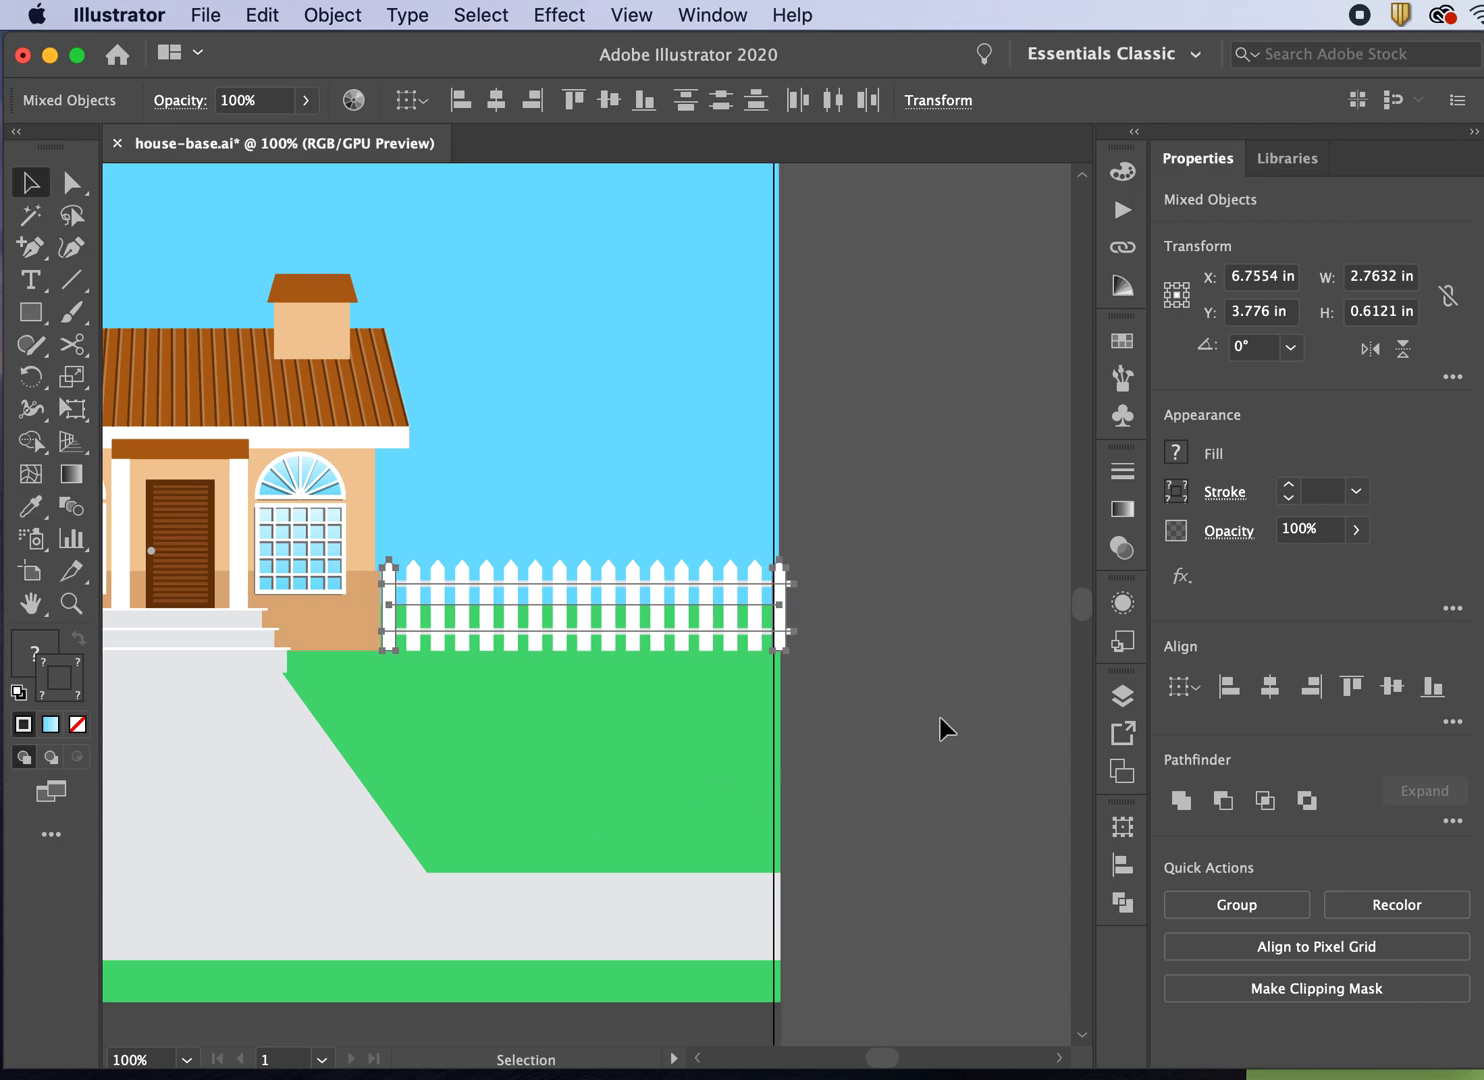
left_click(940, 718)
- Collapse the fence layer and move it below the house base layer, just above bg
key("super+0")
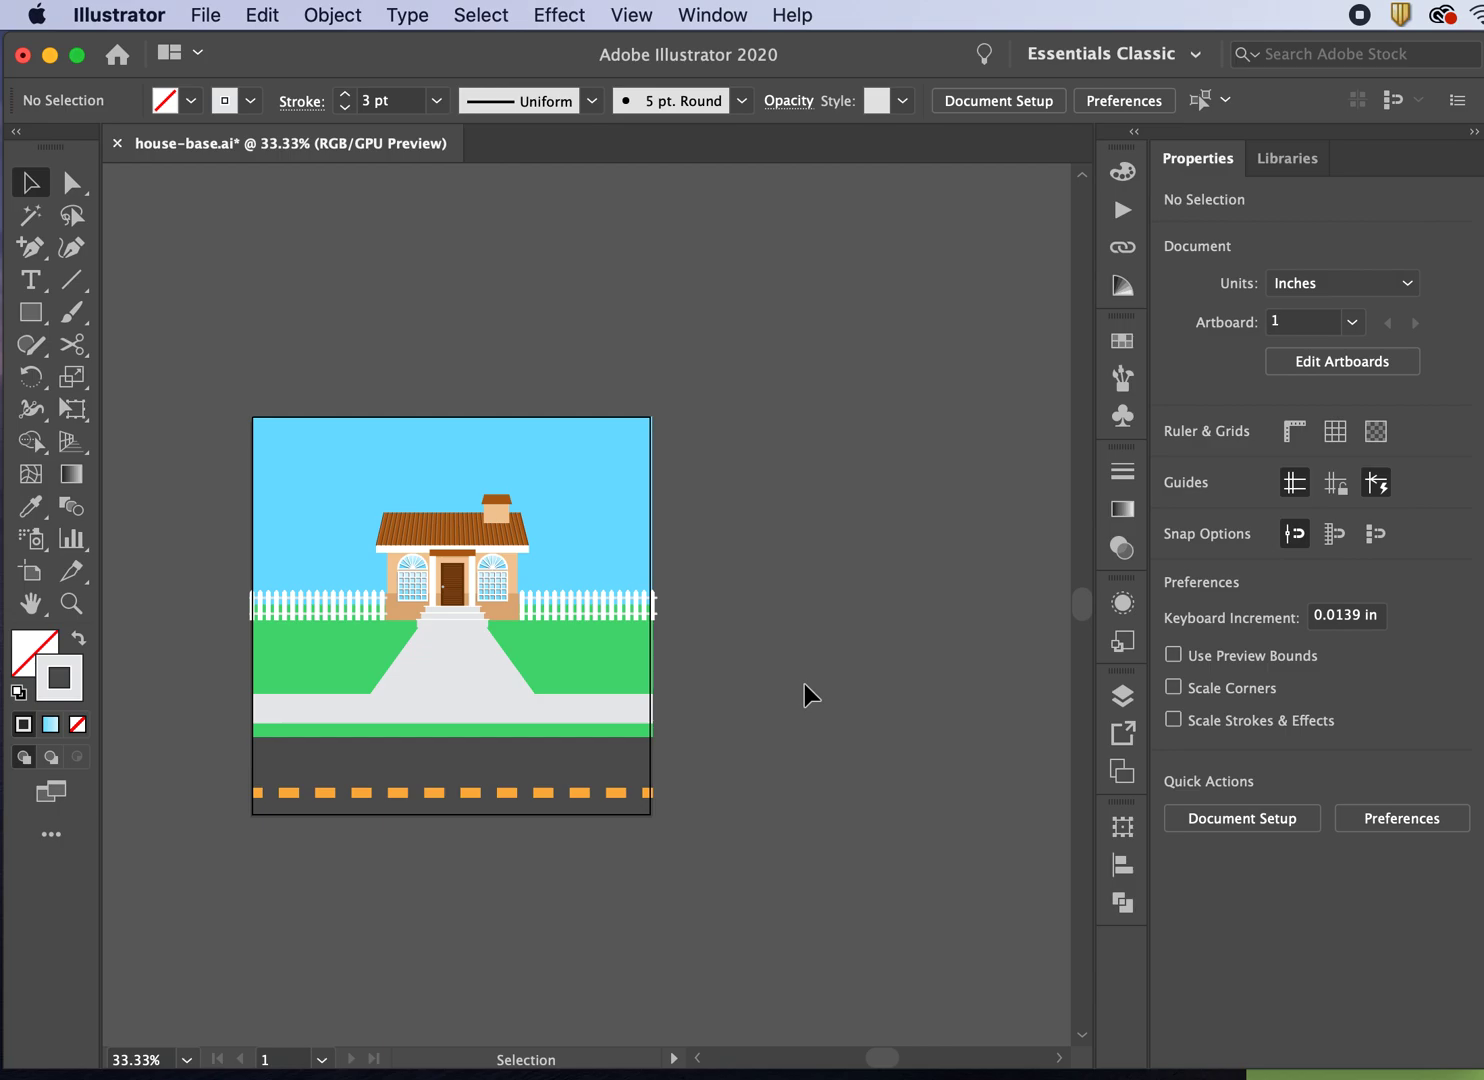
key("super+equal")
key("super+equal")
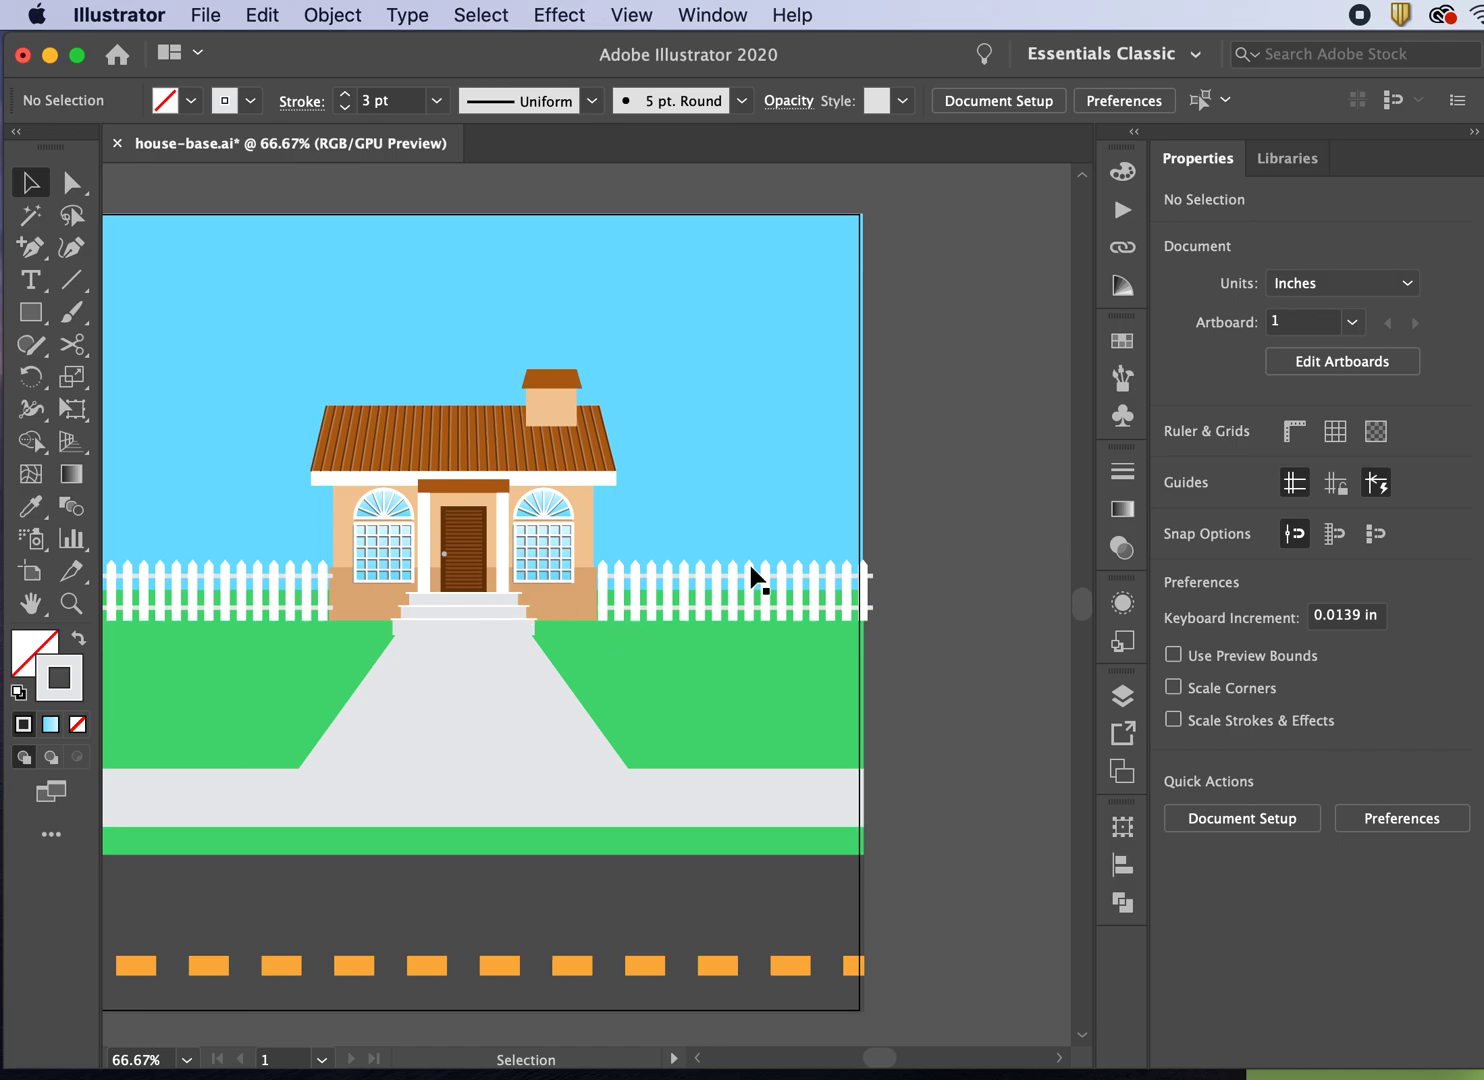
left_click(1122, 695)
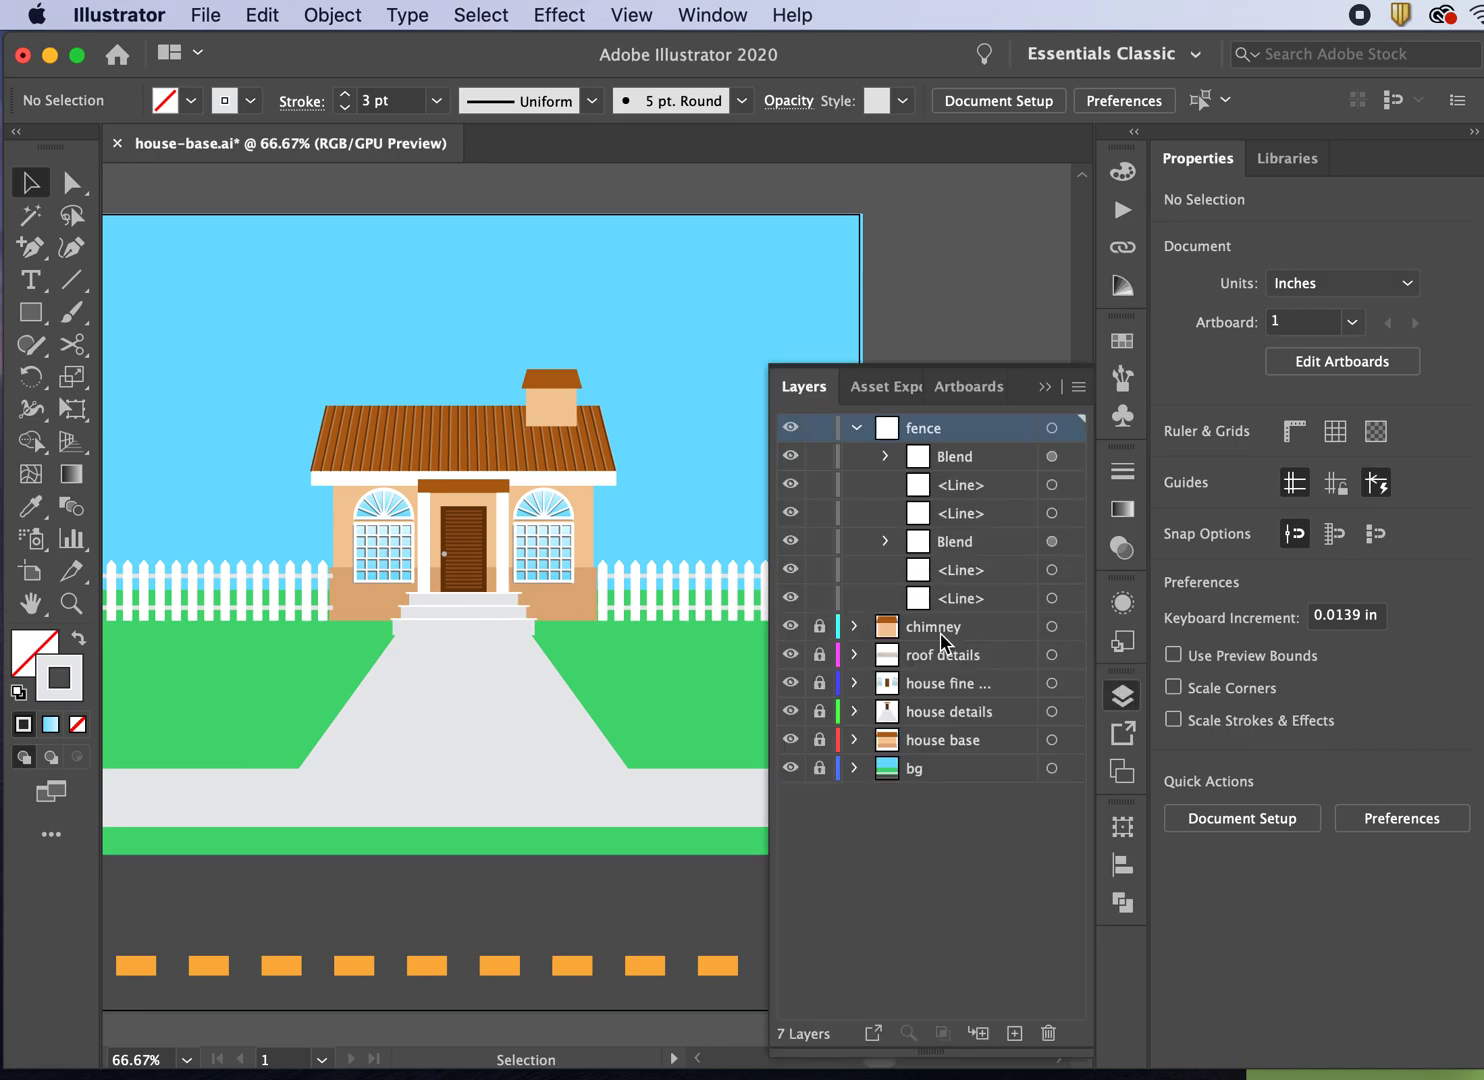
left_click(856, 428)
left_click(790, 427)
left_click(790, 427)
left_click_drag(937, 430, 927, 587)
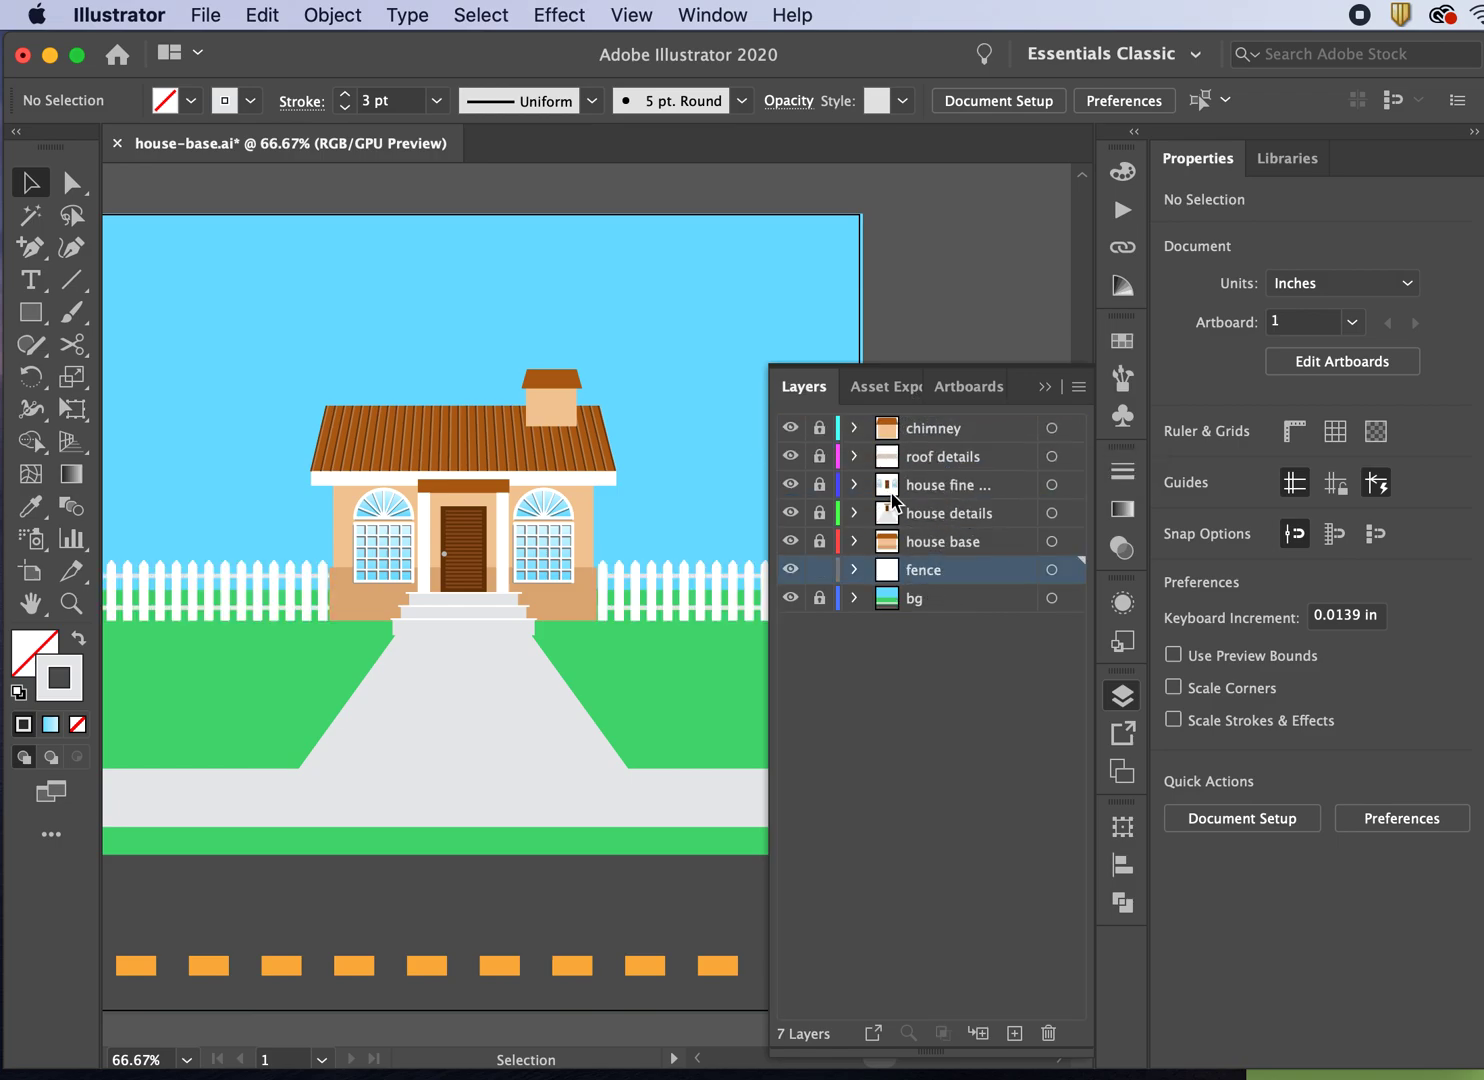
left_click(1044, 386)
scroll(965, 342, "left", 4)
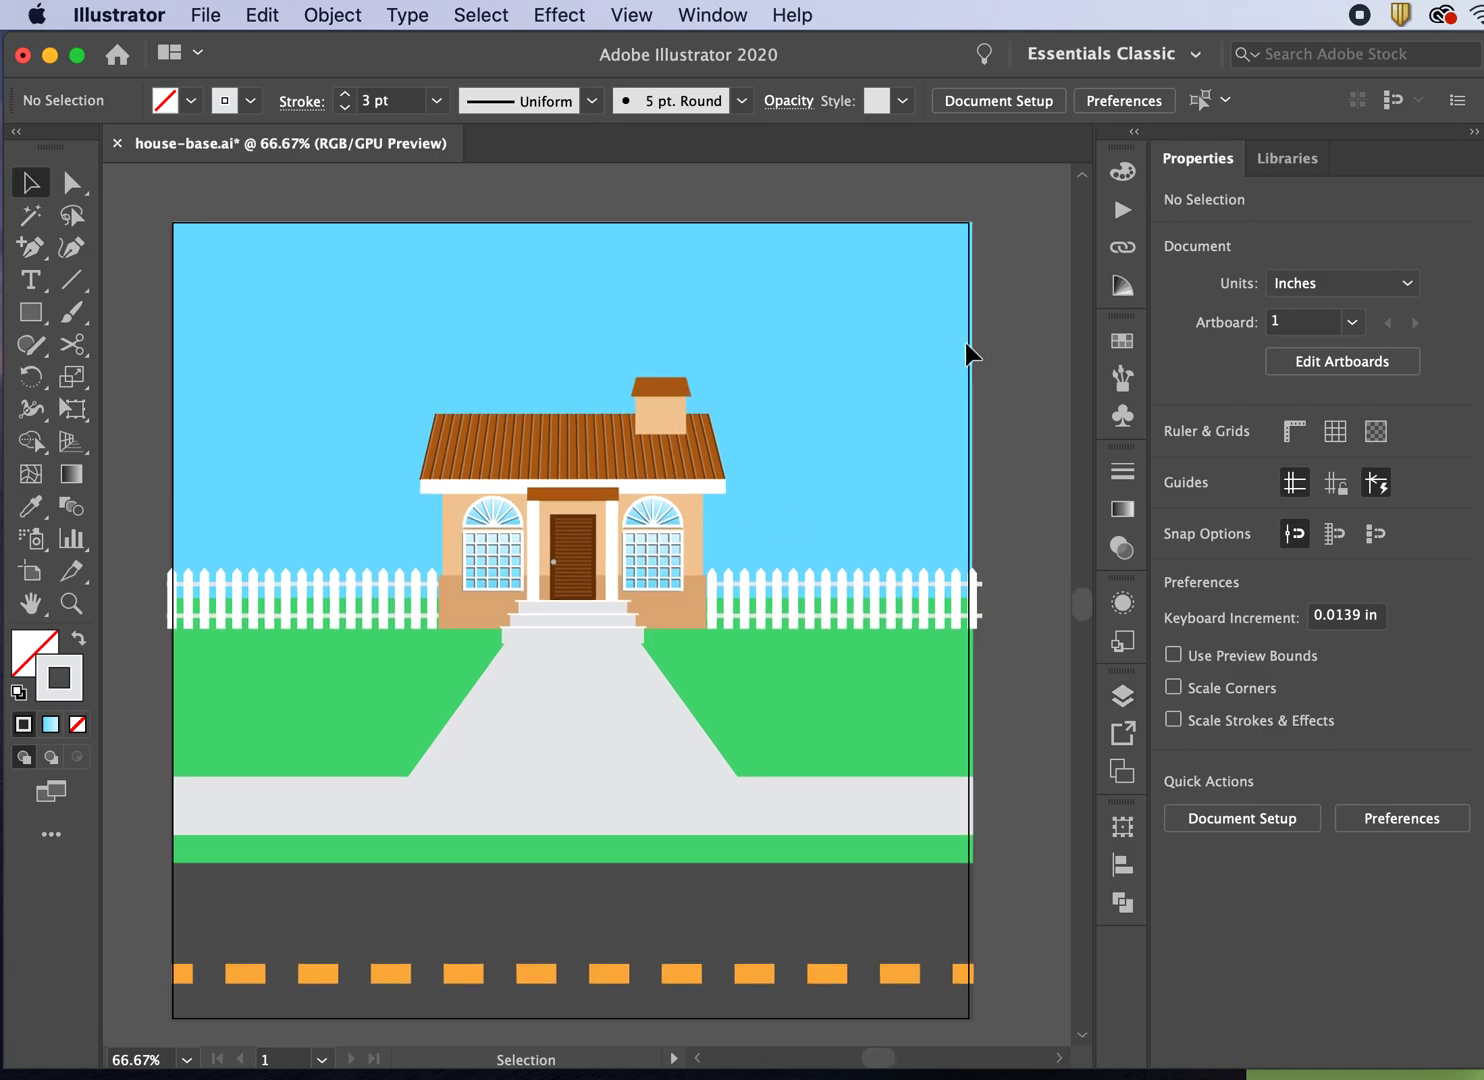
left_click(206, 15)
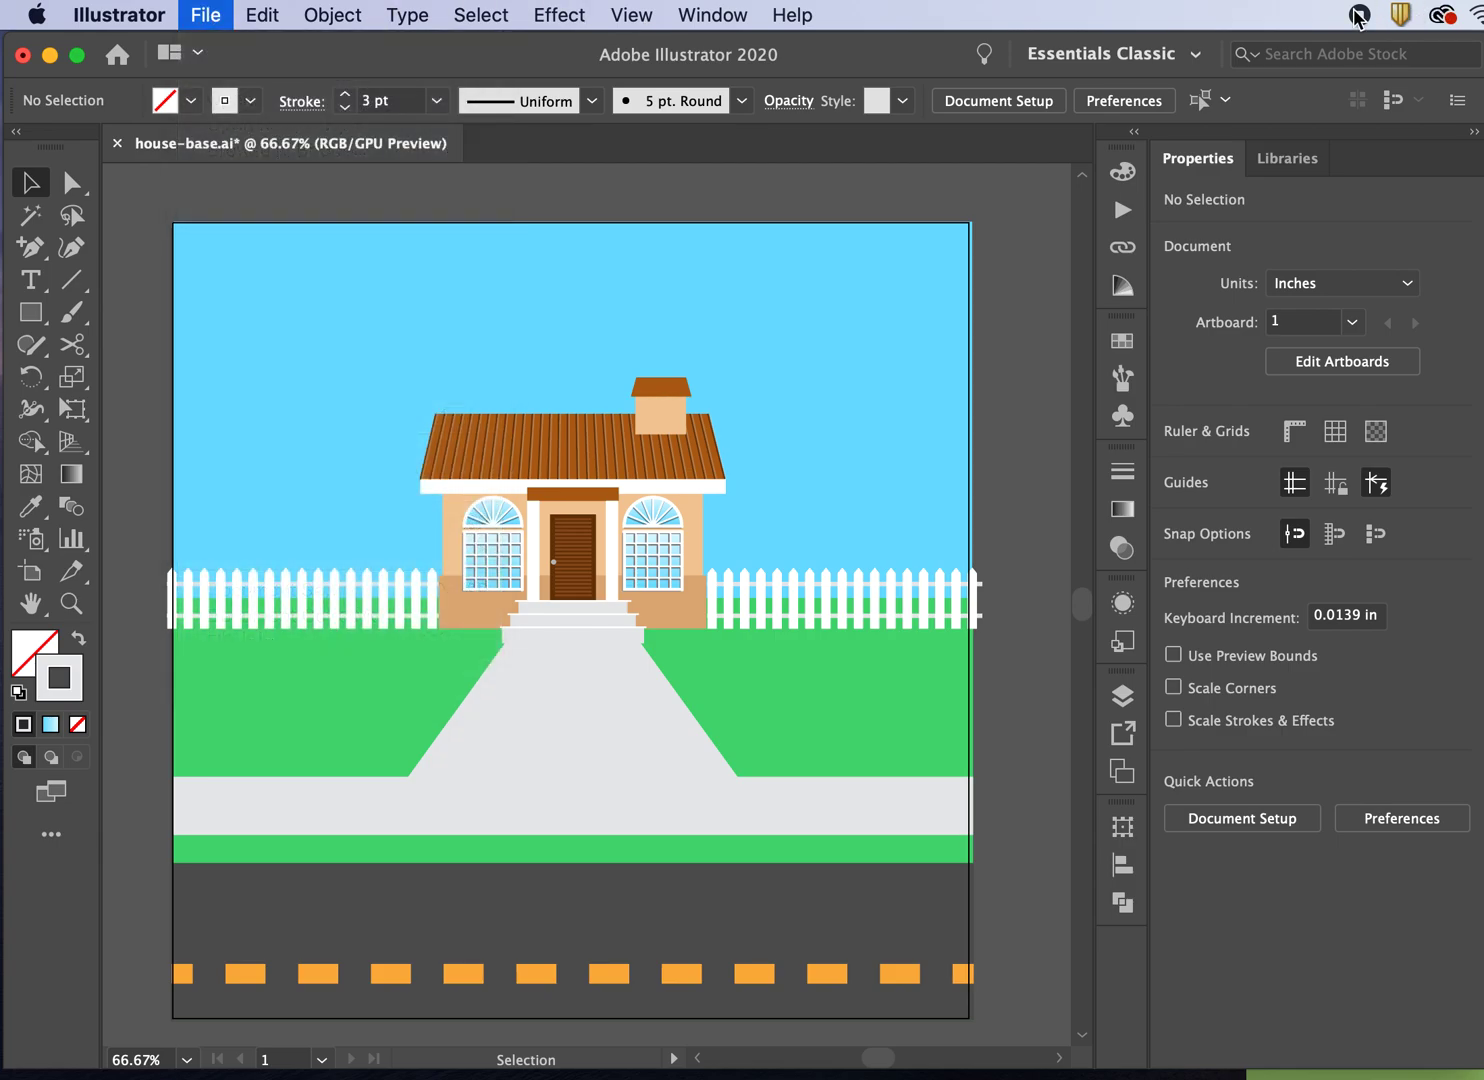